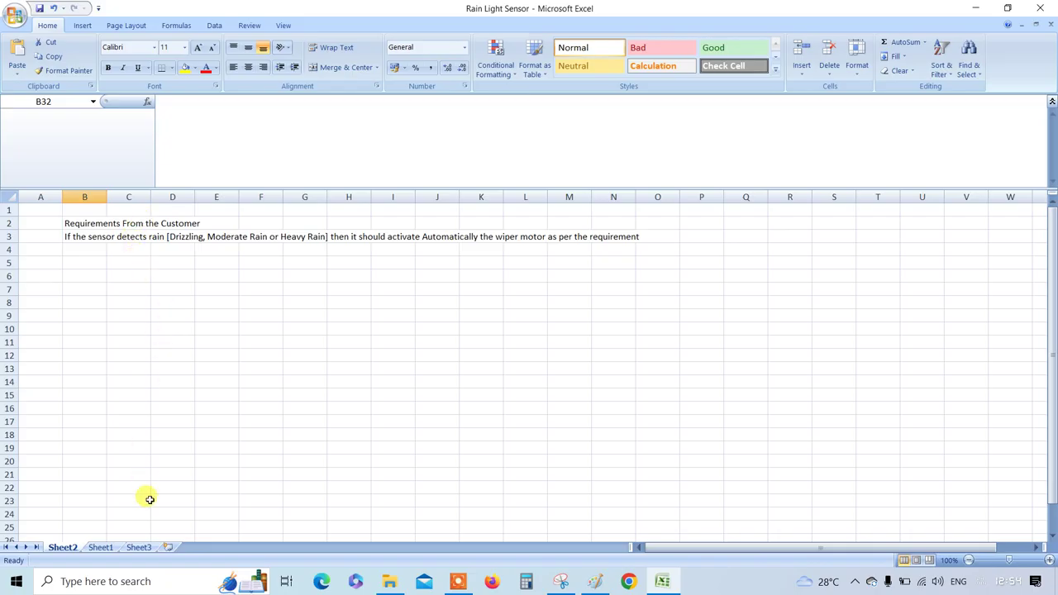
Review the customer requirement on Sheet2 and the rain light sensor's hardware input and output on Sheet1
click(99, 547)
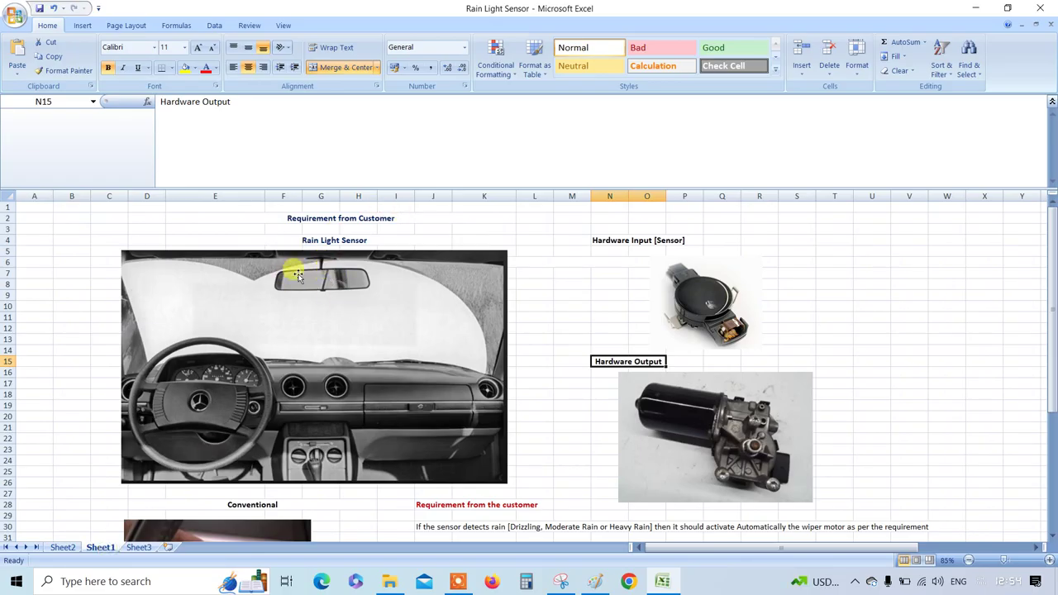
click(56, 548)
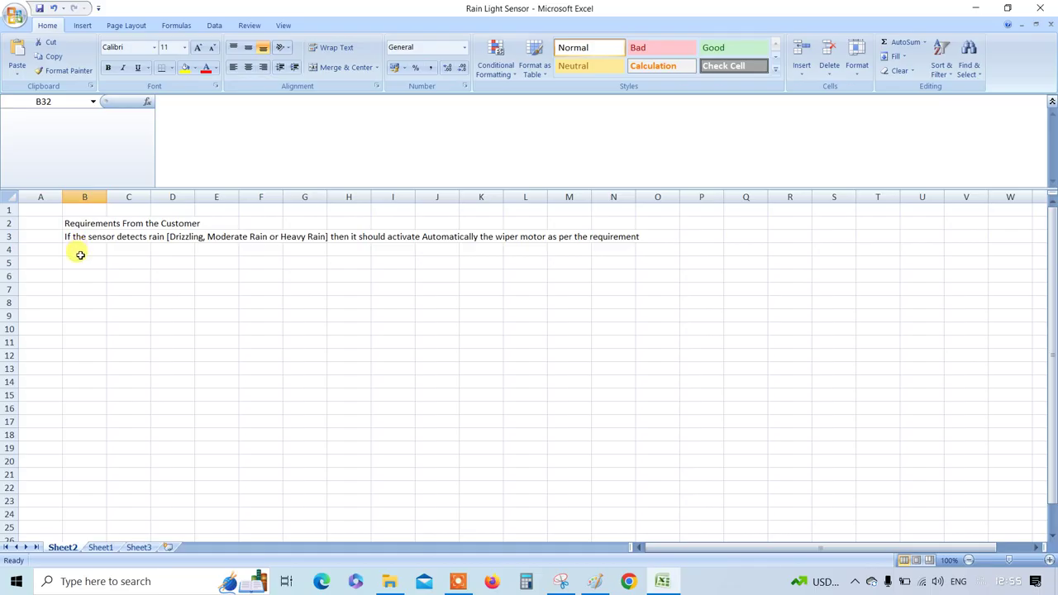
click(109, 545)
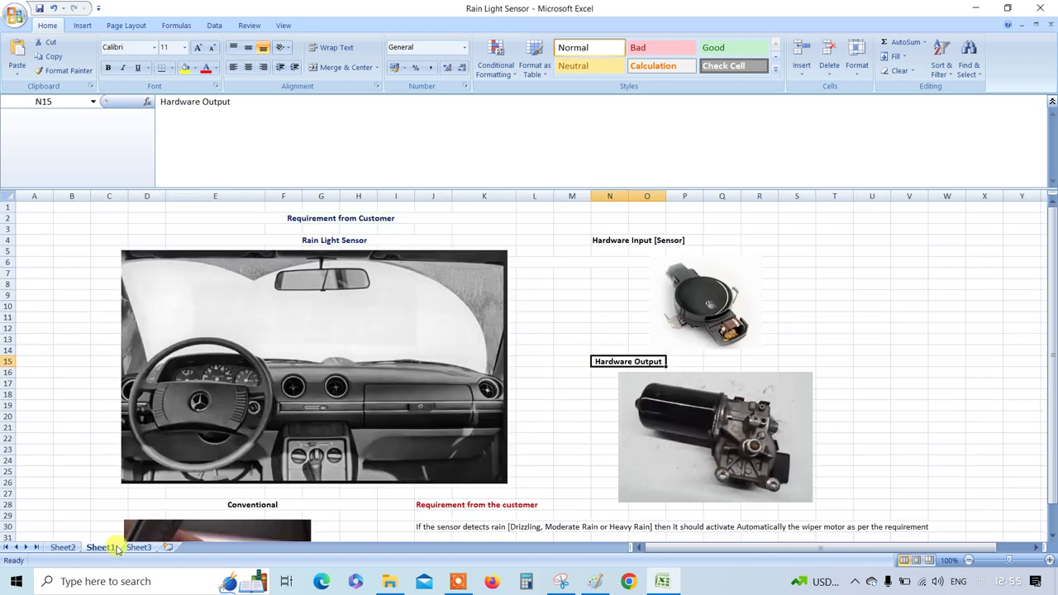
Switch to Paint and handwrite "Input" in dark red beside a hand-drawn box labelled "logic"
click(596, 581)
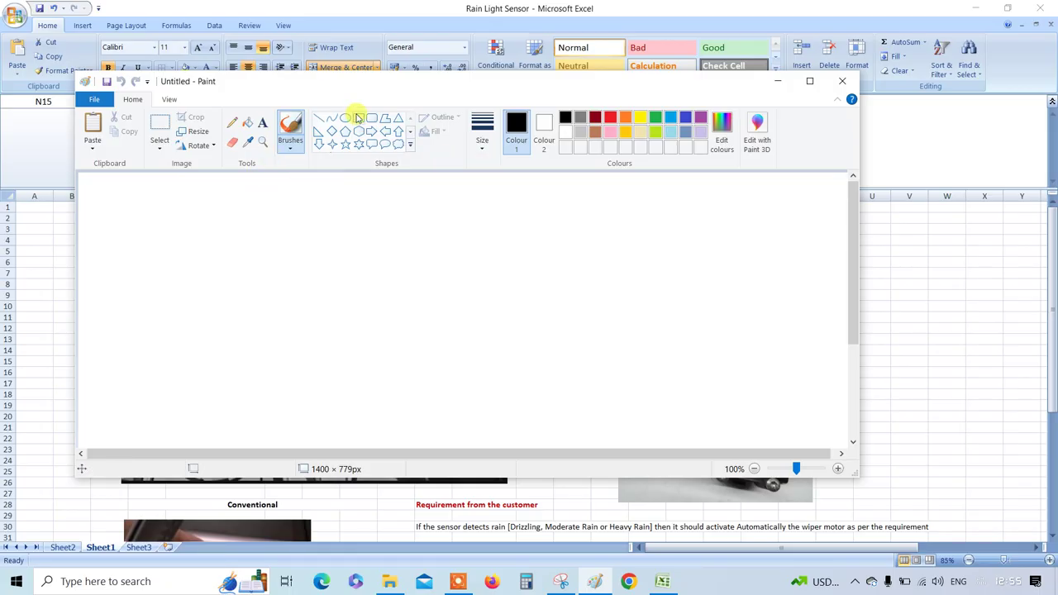
click(596, 119)
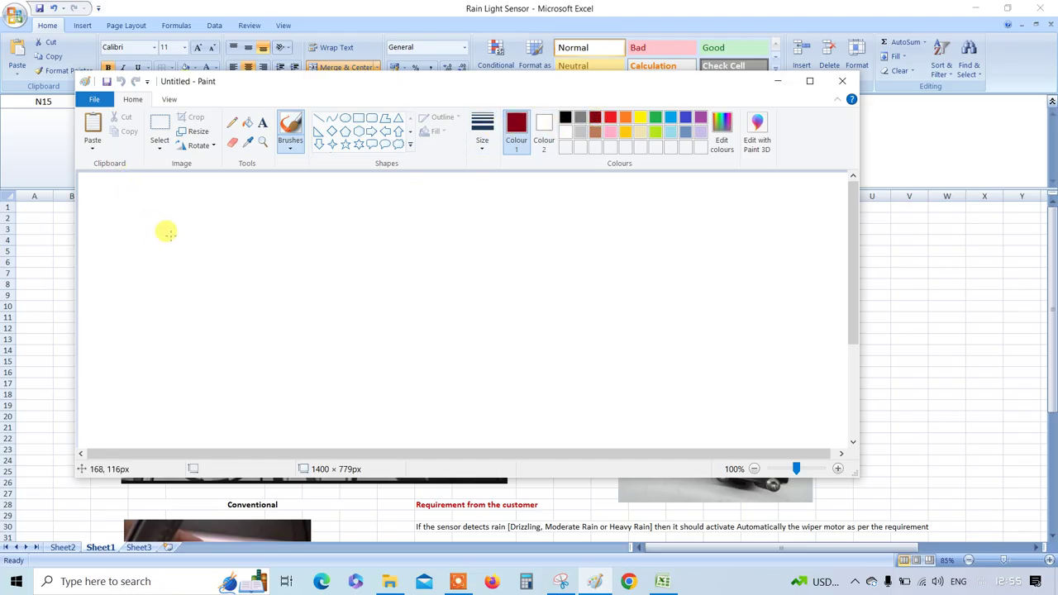
drag(160, 224, 163, 239)
key(ctrl+z)
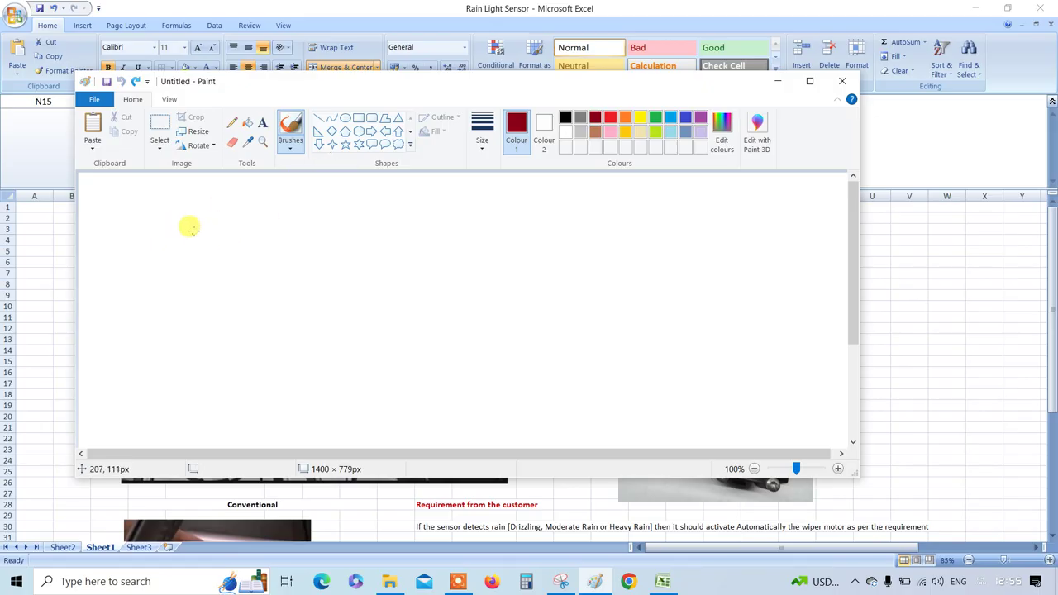
mouse_move(190, 217)
mouse_down()
mouse_move(184, 247)
mouse_move(220, 228)
mouse_move(224, 206)
mouse_move(264, 203)
mouse_move(327, 298)
mouse_up()
mouse_move(307, 209)
mouse_down()
mouse_move(430, 189)
mouse_move(449, 272)
mouse_move(314, 284)
mouse_up()
drag(332, 223, 337, 252)
mouse_move(351, 233)
mouse_down()
mouse_move(362, 232)
mouse_move(364, 258)
mouse_move(395, 241)
mouse_up()
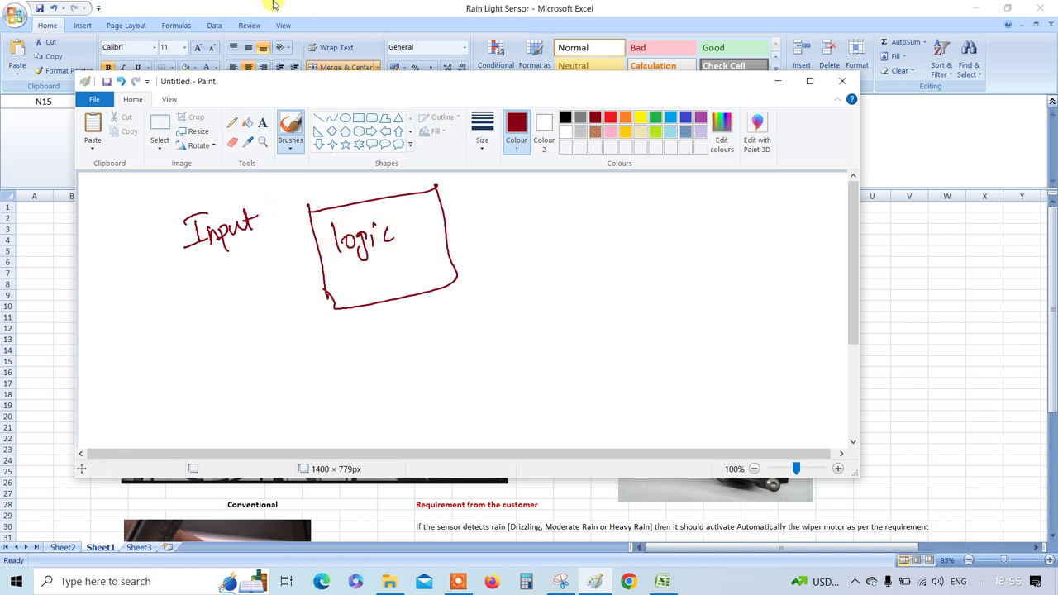
Draw four arrows leading into the logic box and extend the "Input" label to "Inputs"
mouse_move(252, 253)
mouse_down()
mouse_move(286, 237)
mouse_move(301, 245)
mouse_up()
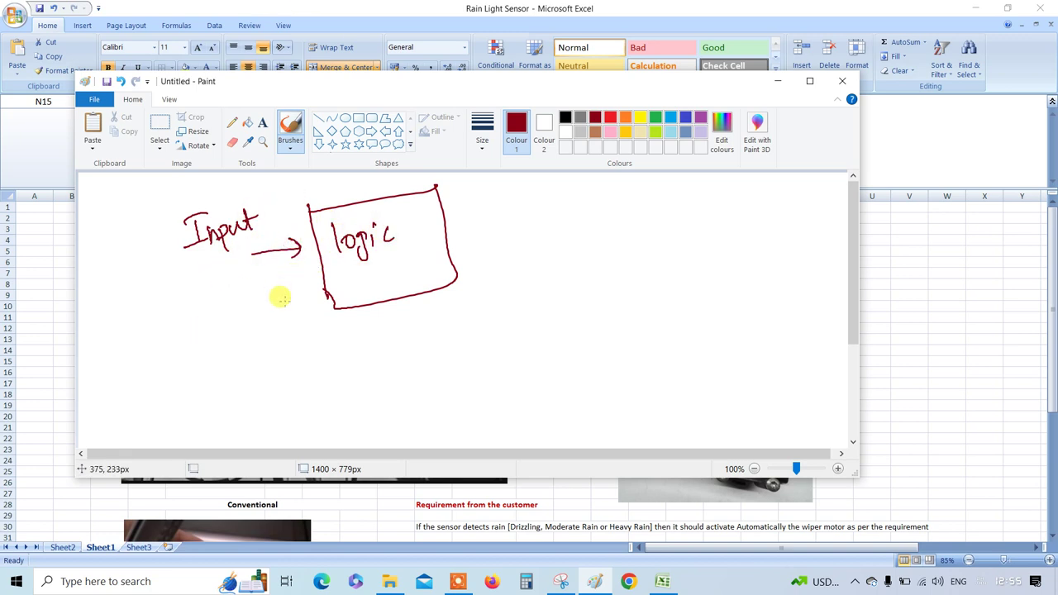
drag(261, 289, 306, 285)
drag(287, 277, 306, 286)
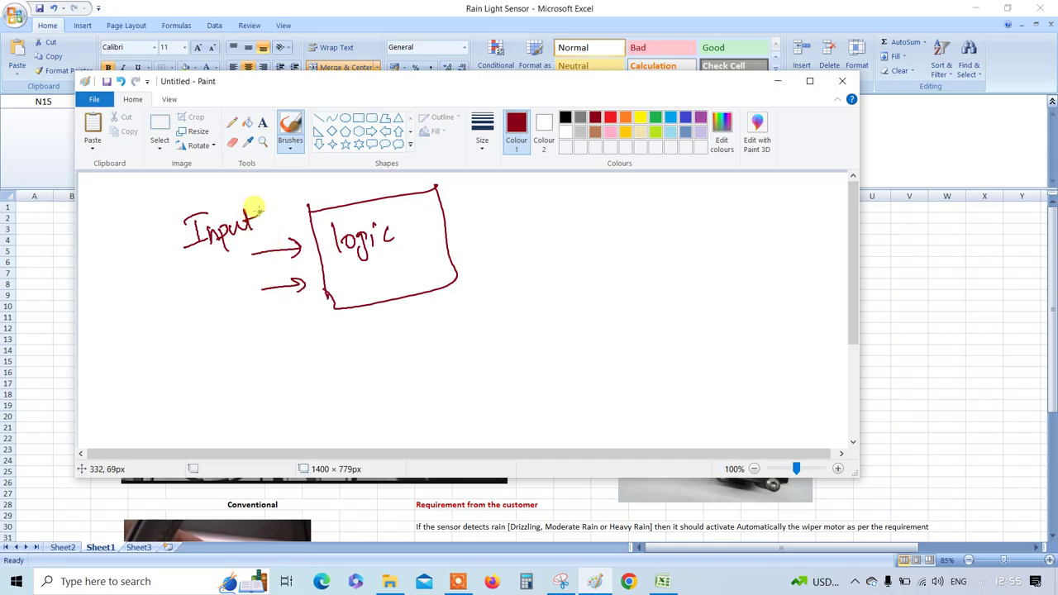
drag(261, 213, 253, 233)
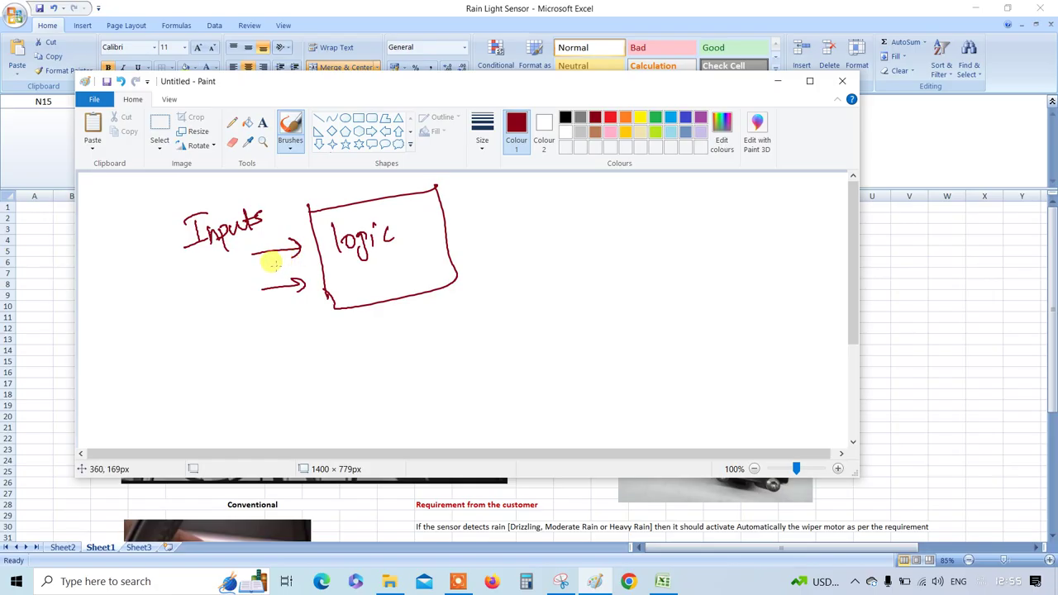
drag(269, 264, 310, 256)
drag(273, 315, 318, 304)
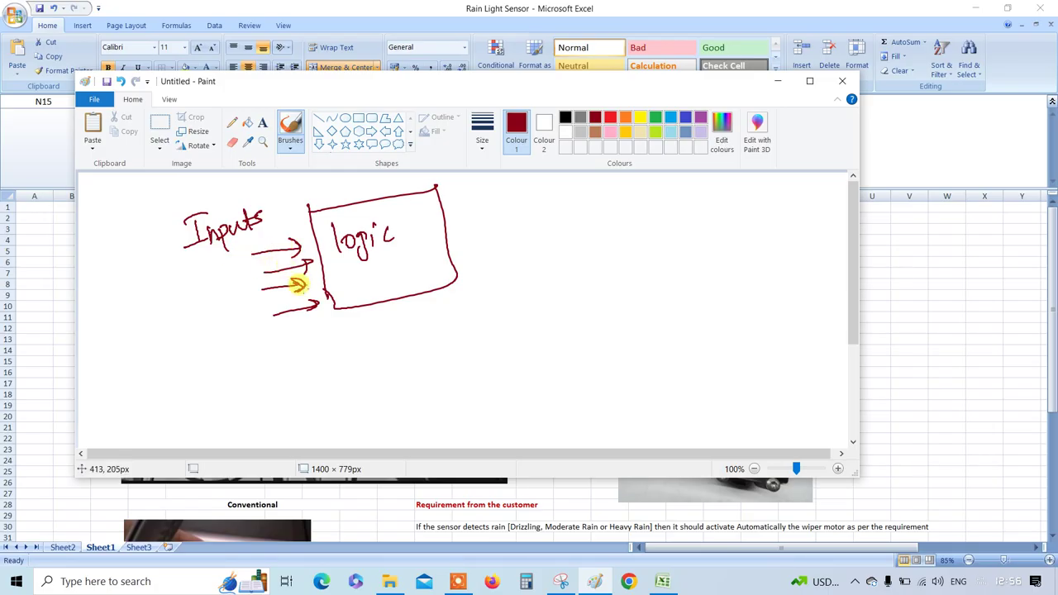
drag(322, 283, 330, 301)
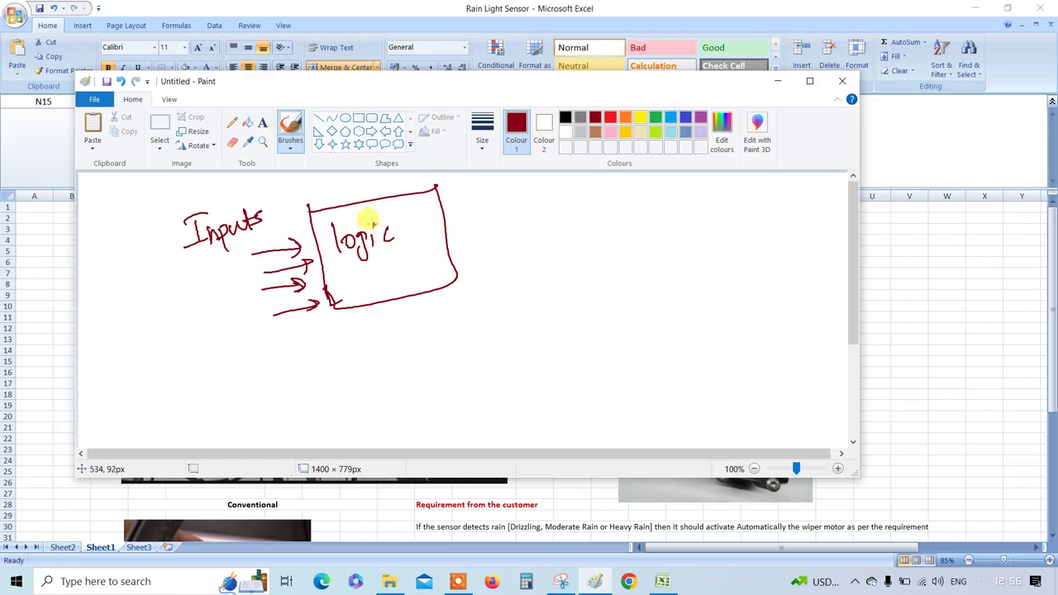
Draw an outgoing arrow from the logic box, label it "Output", and rule a horizontal line beneath the diagram
mouse_move(443, 225)
mouse_down()
mouse_move(499, 220)
mouse_move(489, 228)
mouse_up()
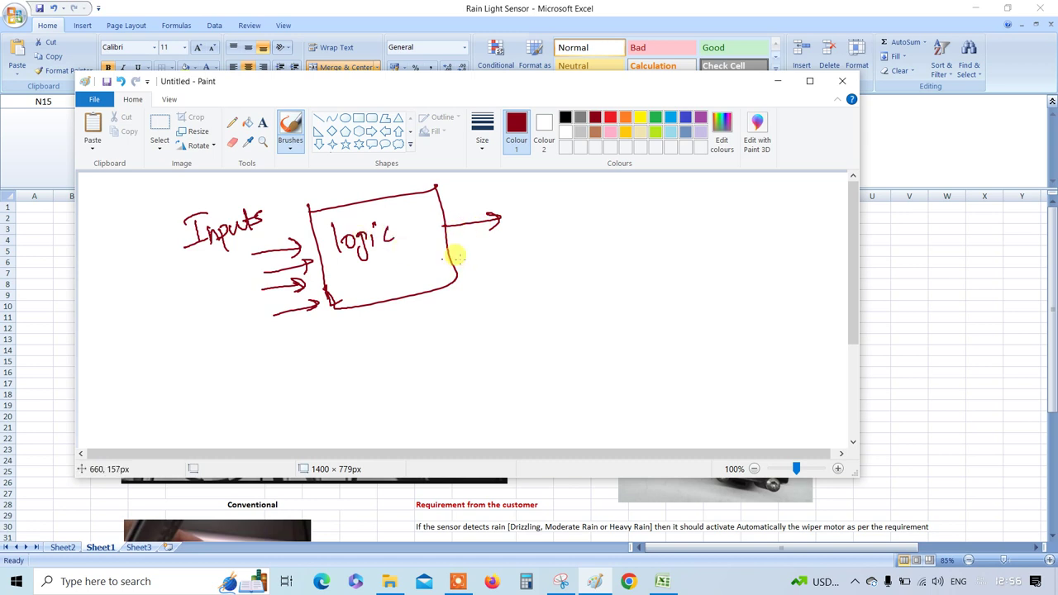
drag(547, 197, 620, 190)
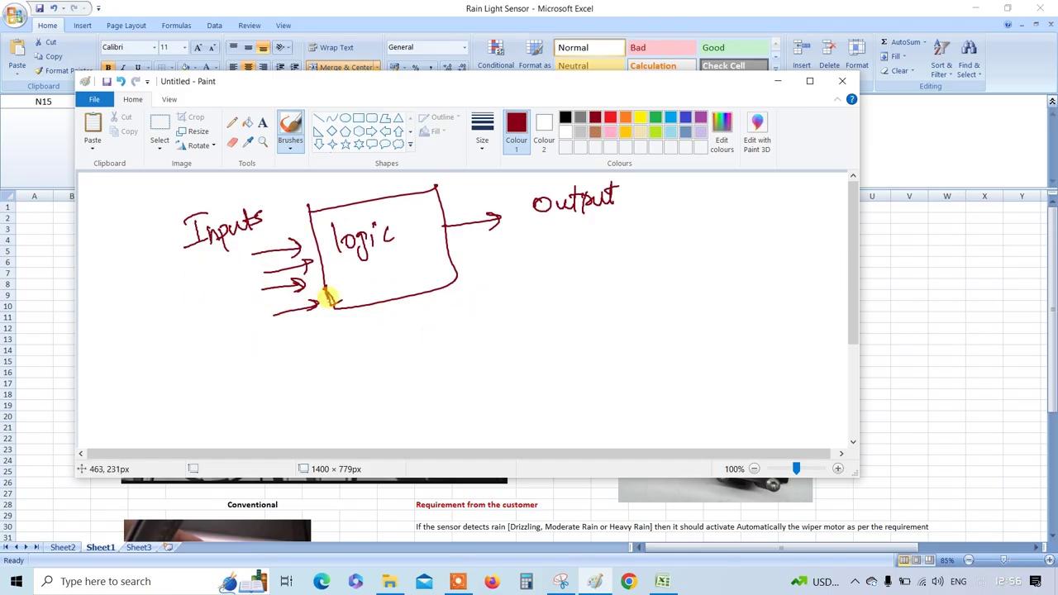
drag(233, 326, 511, 325)
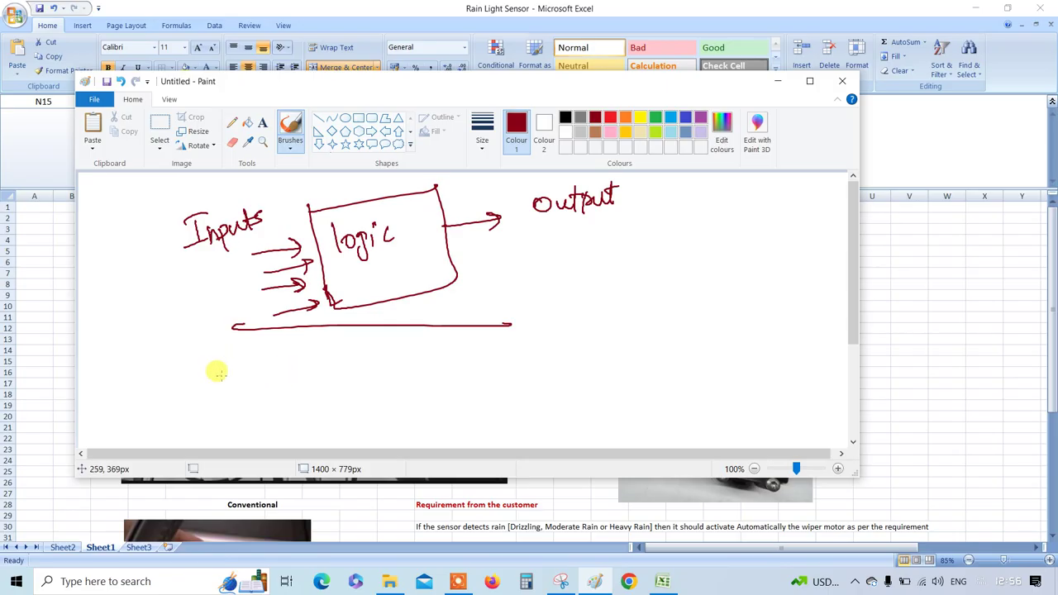
Write a circled "AND" below the line and sketch an AND gate with inputs A and B and output Y
mouse_move(209, 381)
mouse_down()
mouse_move(245, 360)
mouse_move(253, 376)
mouse_move(279, 342)
mouse_move(191, 391)
mouse_move(194, 361)
mouse_up()
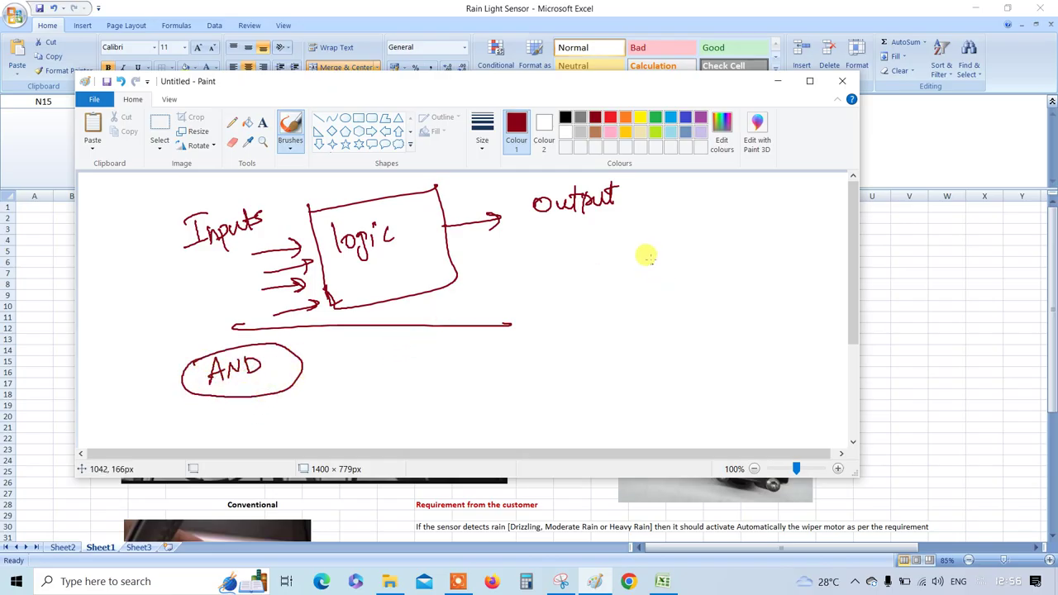
mouse_move(656, 279)
mouse_down()
mouse_move(656, 244)
mouse_move(656, 279)
mouse_move(663, 259)
mouse_move(663, 269)
mouse_move(717, 261)
mouse_up()
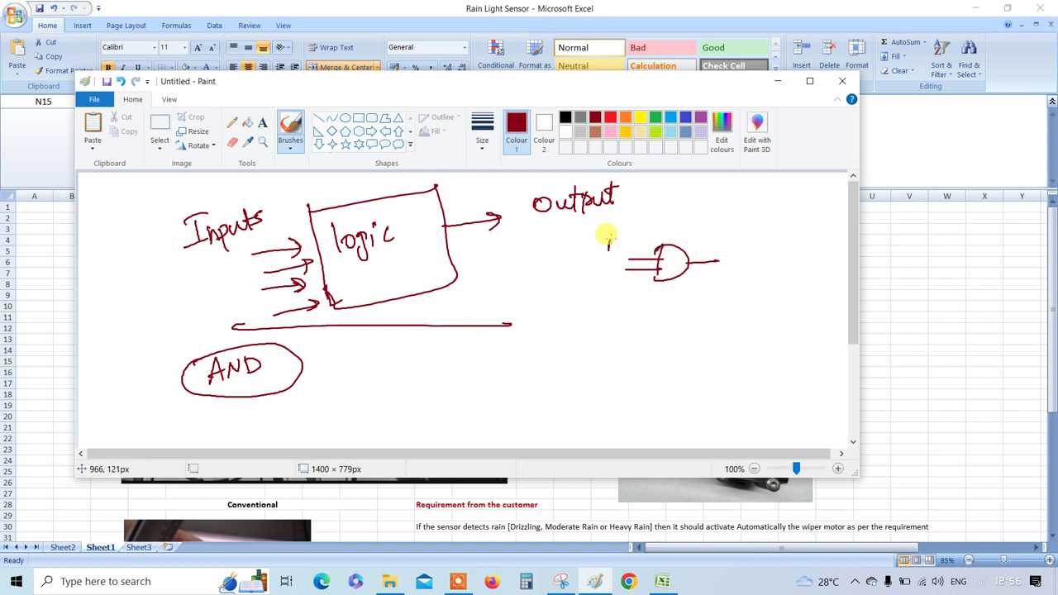
drag(608, 251, 618, 251)
drag(609, 247, 611, 282)
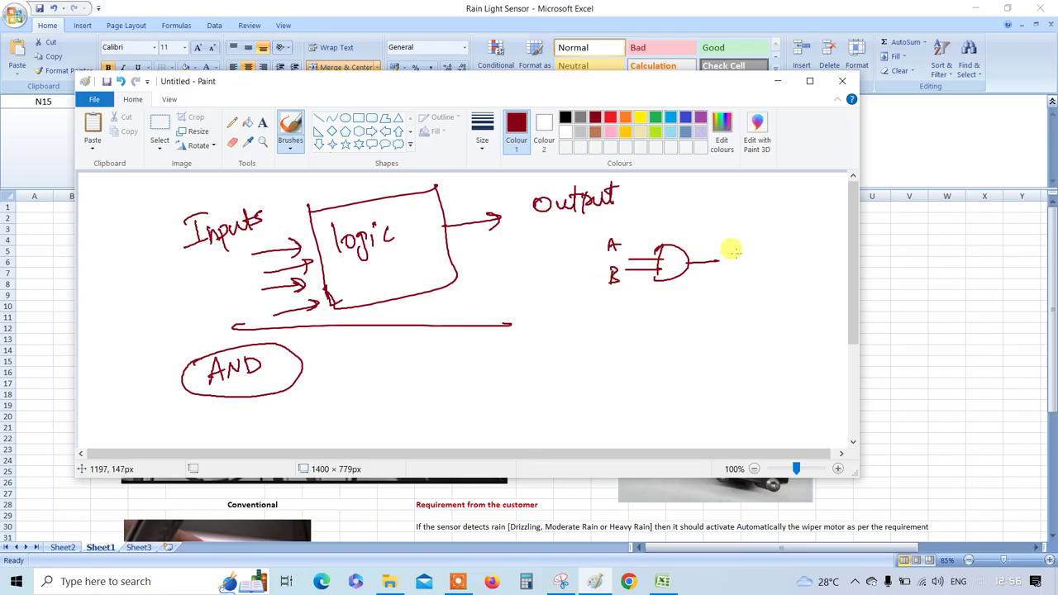
drag(736, 255, 735, 269)
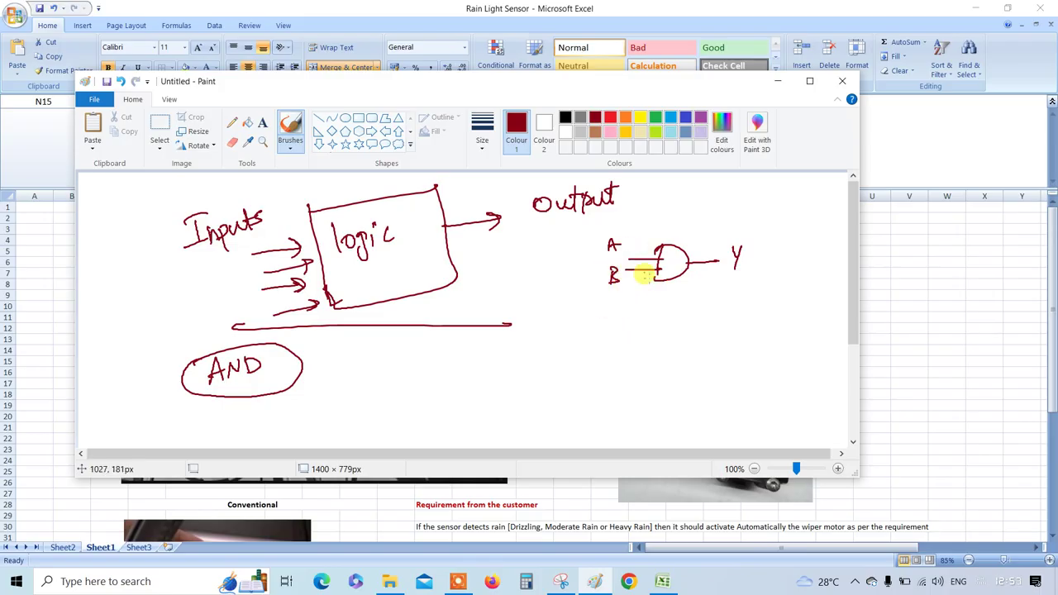
Write the input combinations 1 1, 1 0, 0 1 and 0 0 below the gate, adding small dashes beside them
mouse_move(627, 307)
mouse_down()
mouse_move(626, 322)
mouse_move(661, 321)
mouse_move(631, 348)
mouse_move(661, 336)
mouse_move(641, 364)
mouse_move(677, 369)
mouse_move(638, 388)
mouse_move(677, 385)
mouse_up()
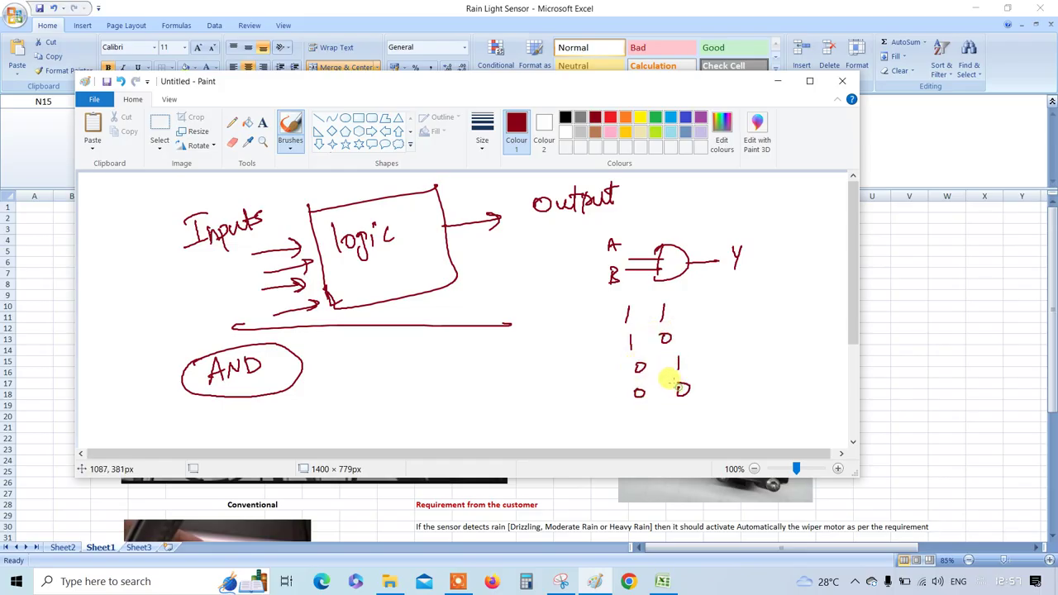
drag(607, 336, 619, 333)
drag(614, 376, 625, 369)
drag(613, 411, 619, 405)
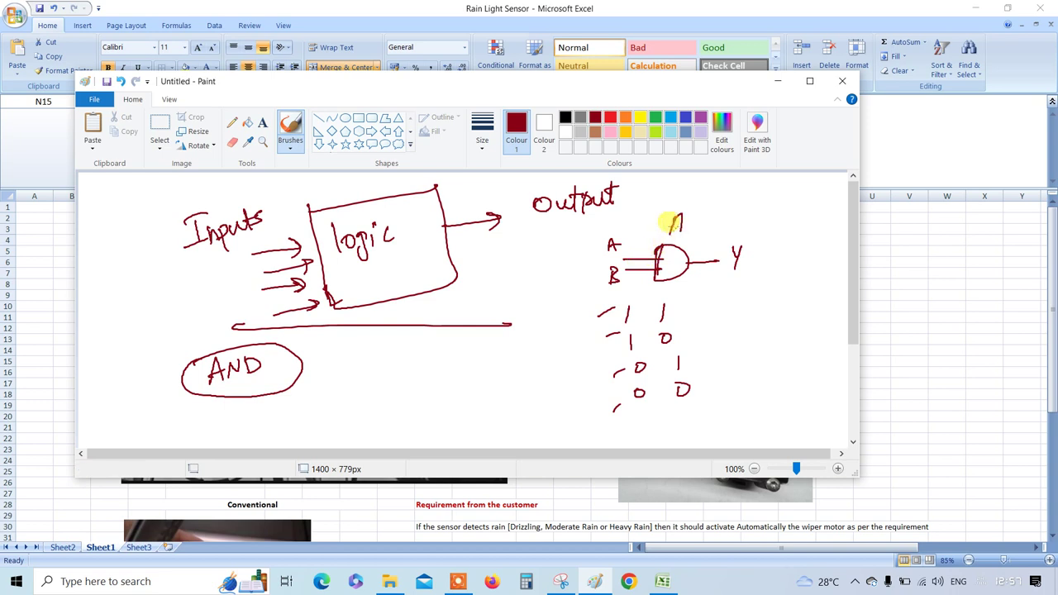
Label the gate "AND", circle its output Y, and write a Y column heading below it
mouse_move(690, 233)
mouse_down()
mouse_move(701, 215)
mouse_move(704, 233)
mouse_up()
mouse_move(722, 273)
mouse_down()
mouse_move(739, 246)
mouse_move(724, 273)
mouse_move(728, 300)
mouse_up()
drag(736, 283, 729, 317)
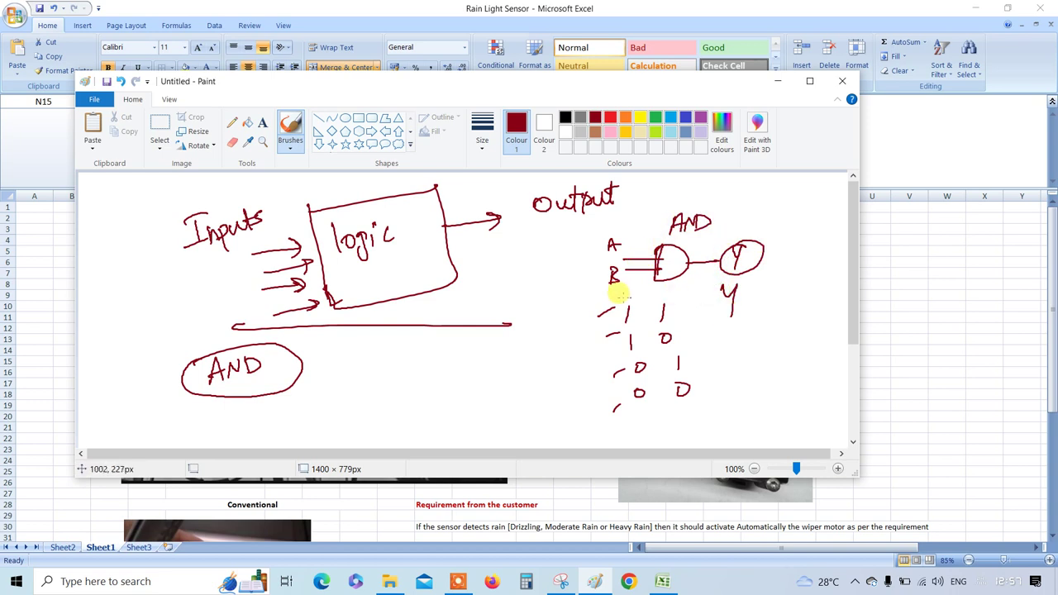
Complete the AND truth table with A and B headings, Y outputs 1, 0, 0, 0, and ruled table lines
mouse_move(628, 300)
mouse_down()
mouse_move(643, 281)
mouse_move(662, 298)
mouse_move(762, 297)
mouse_up()
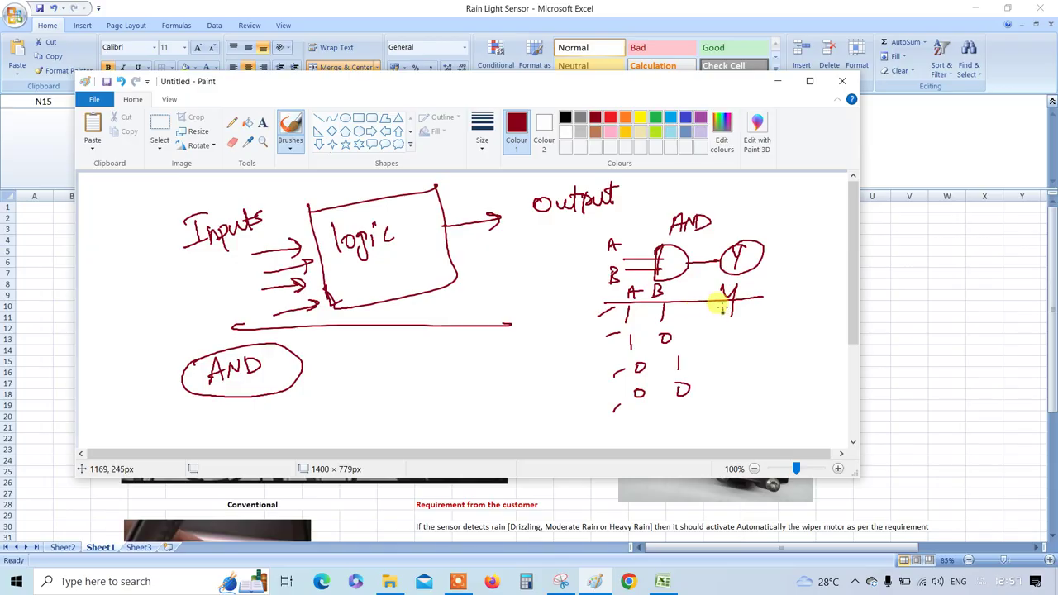
mouse_move(721, 305)
mouse_down()
mouse_move(729, 355)
mouse_move(748, 373)
mouse_up()
drag(705, 286, 711, 411)
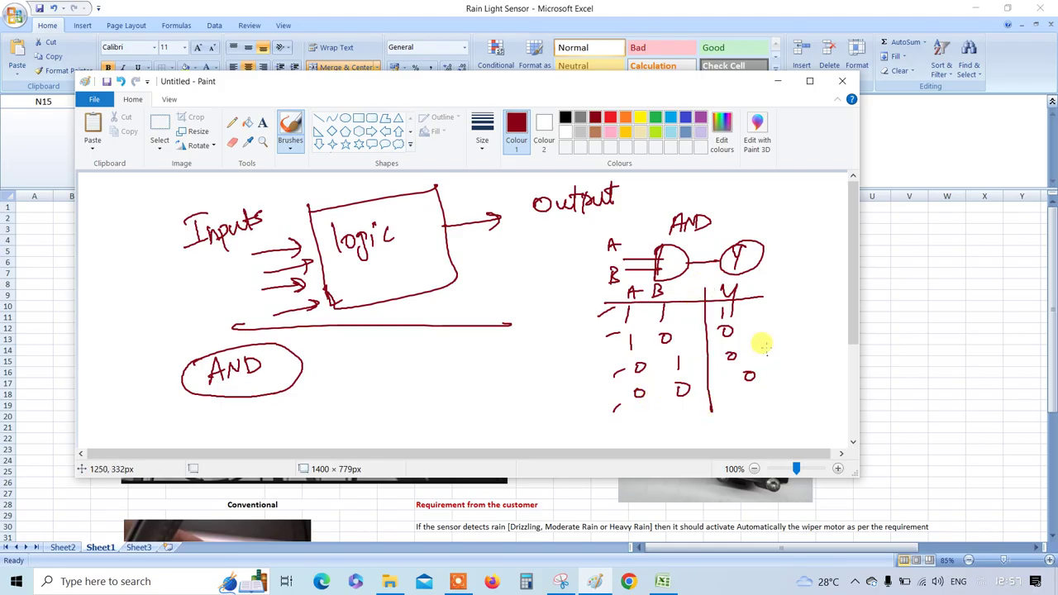
drag(765, 283, 767, 400)
drag(603, 418, 736, 410)
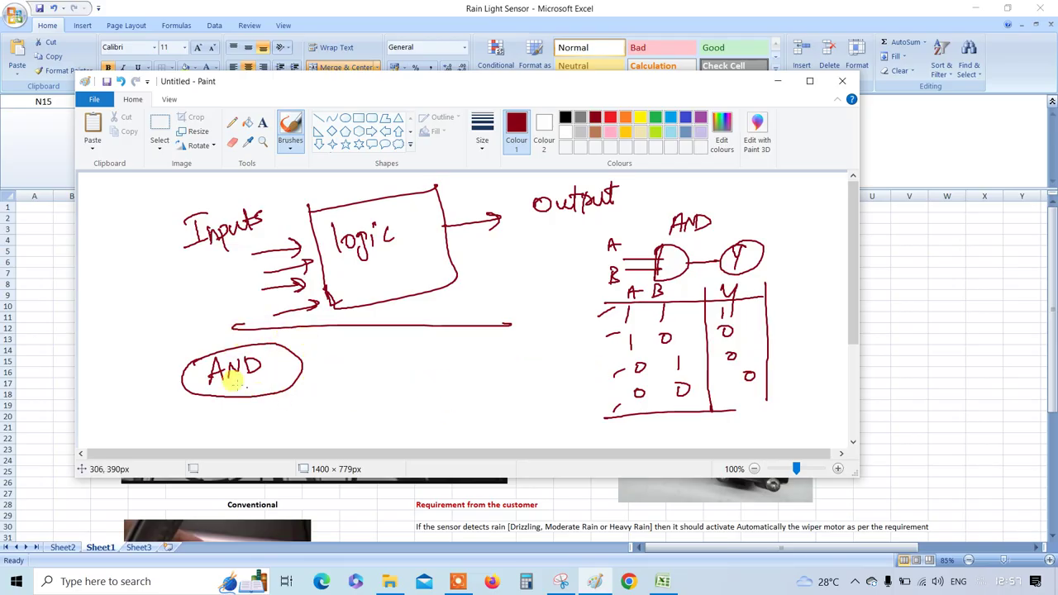
Switch back to Excel, add a blank worksheet to the workbook, and return to Sheet1
click(142, 552)
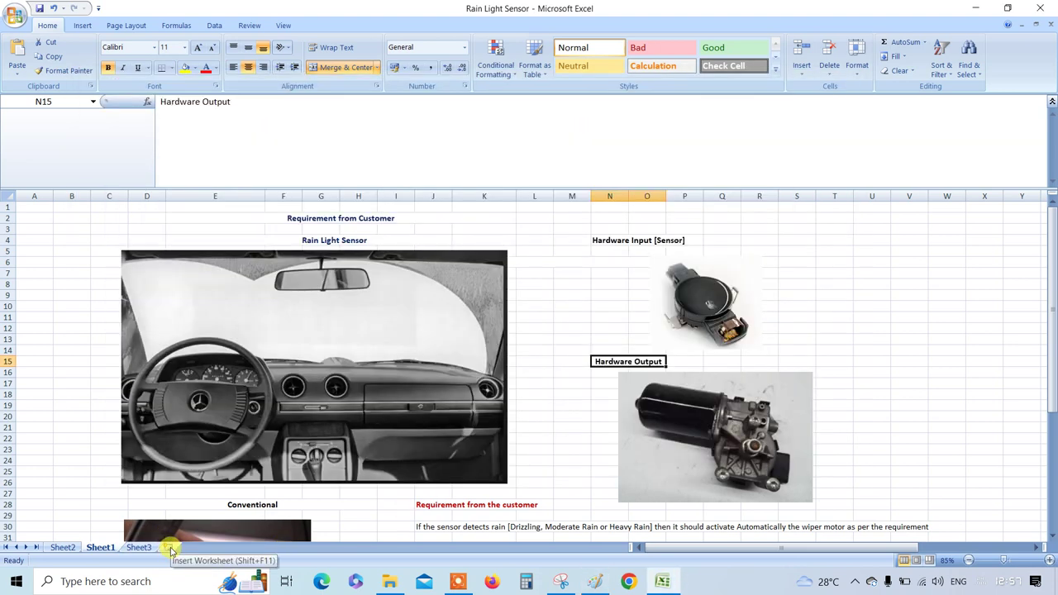
click(171, 550)
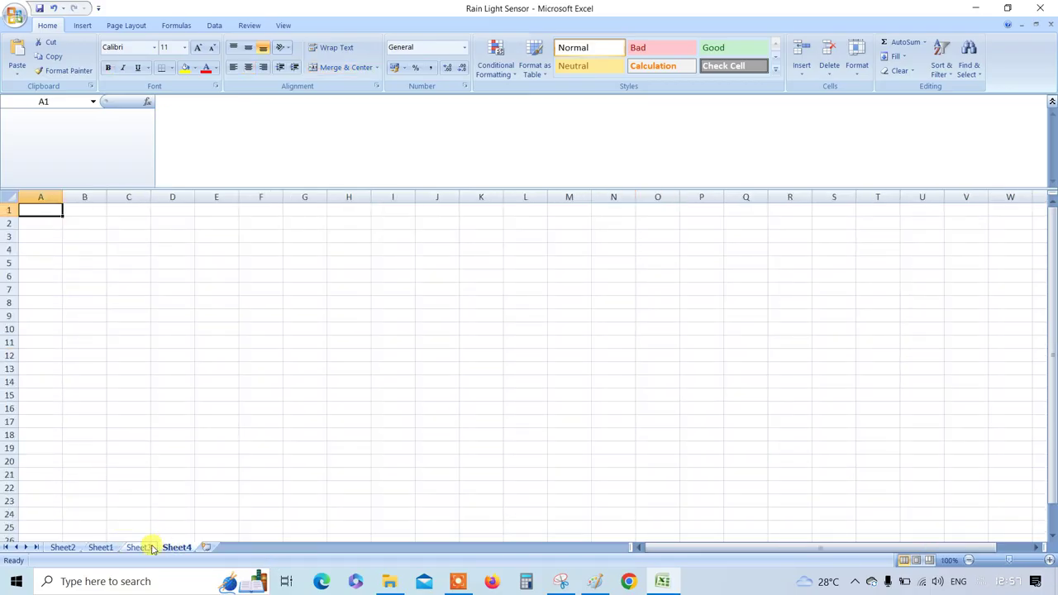
click(141, 549)
click(100, 547)
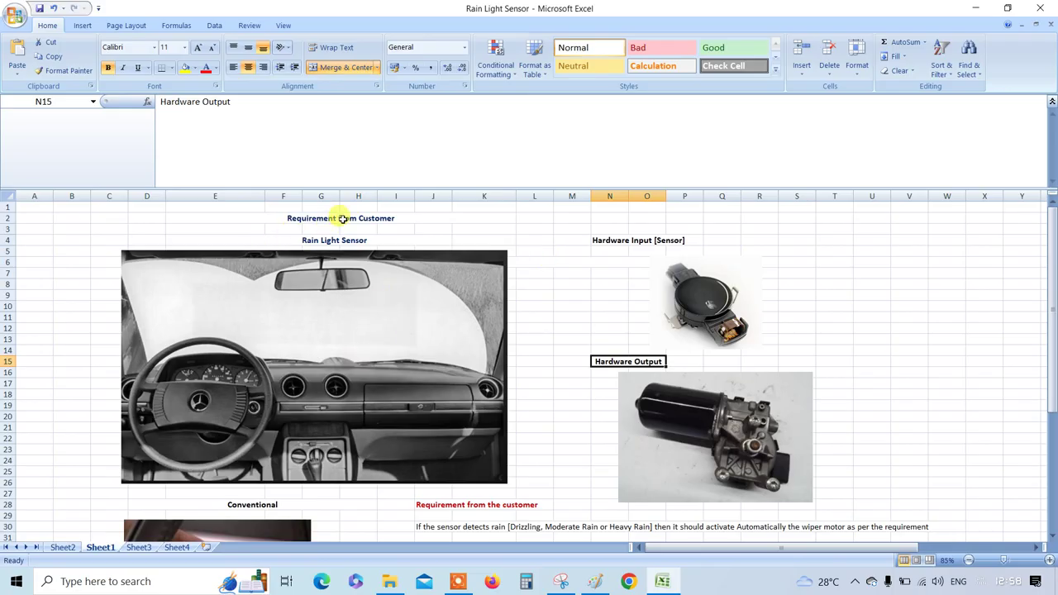
Review the customer requirement on Sheet2 and the Coding Sheet on Sheet1, examining the CAN Input code for Snow/Fog/Drizzling
click(68, 548)
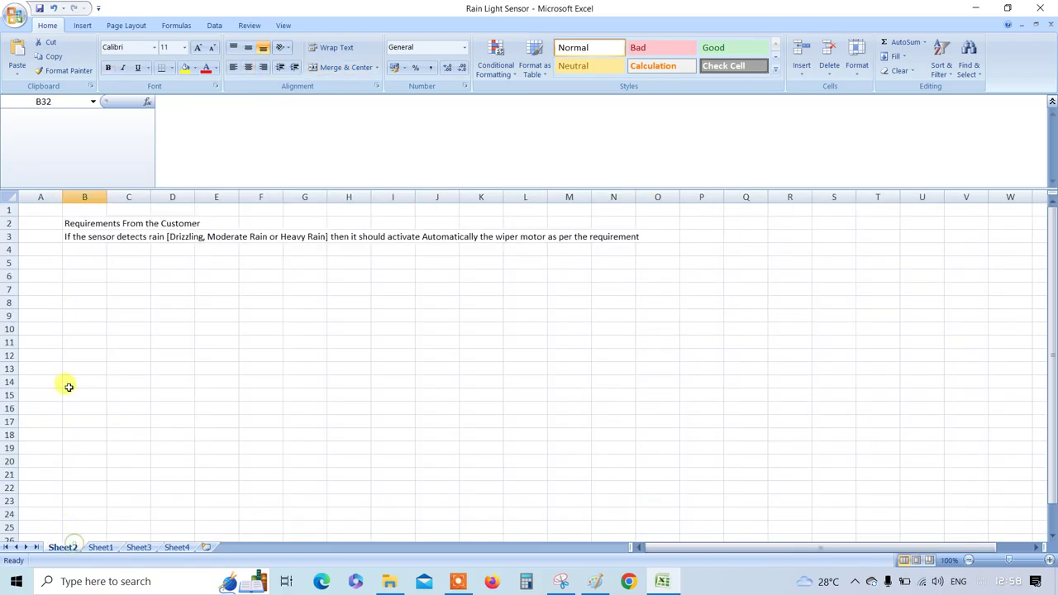
click(107, 547)
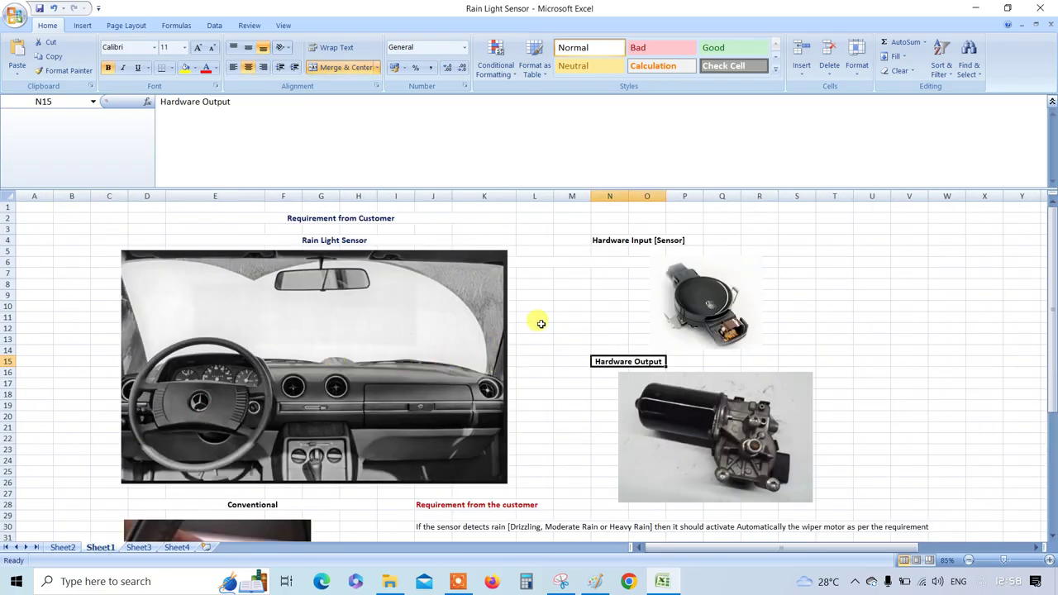
scroll(540, 323, down, 2)
scroll(498, 333, down, 2)
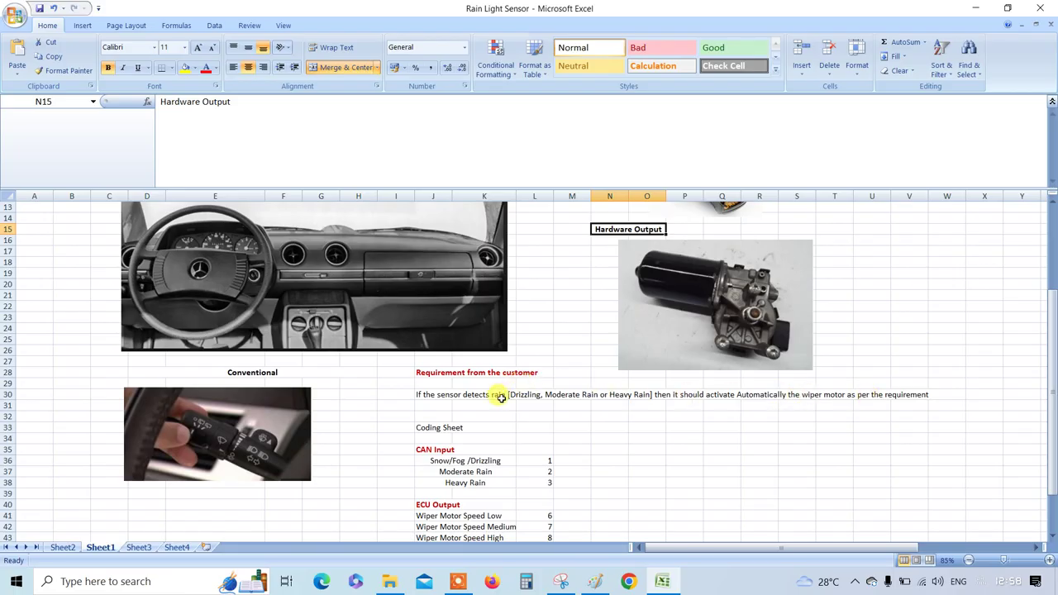
scroll(500, 397, down, 1)
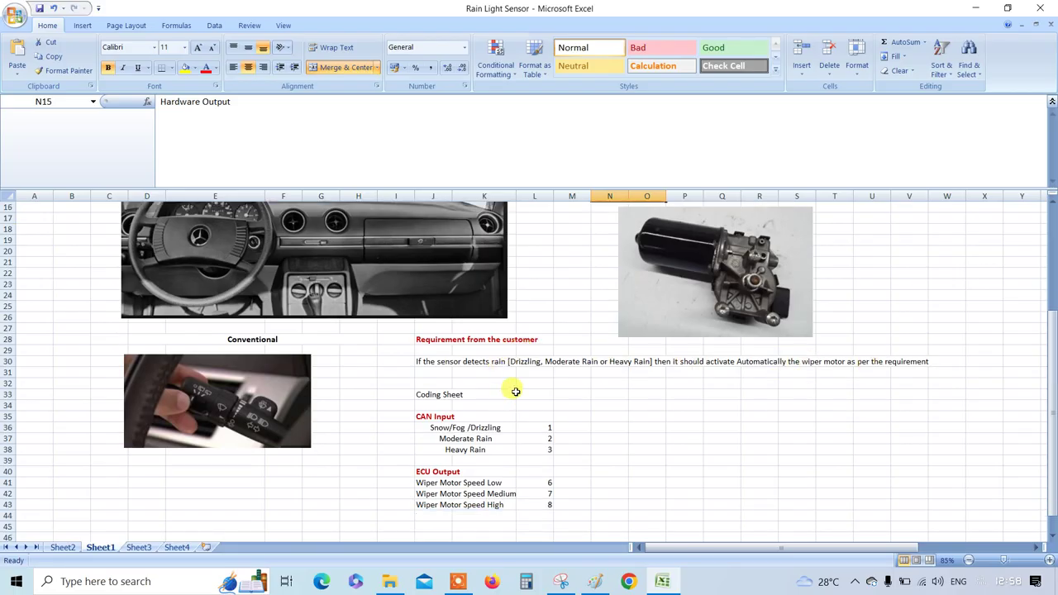
click(438, 395)
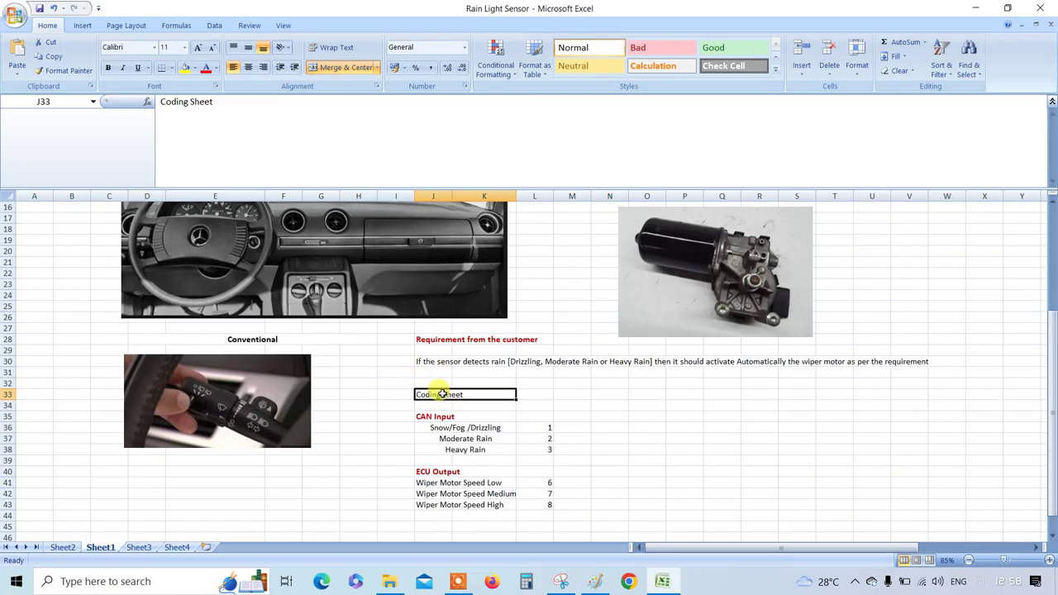
scroll(439, 393, down, 1)
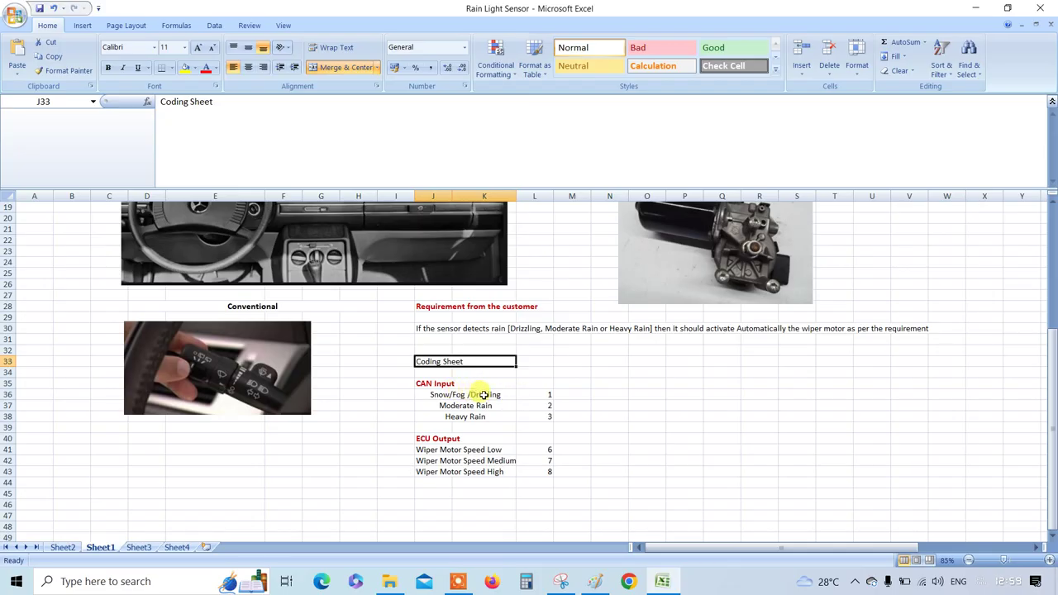
click(537, 395)
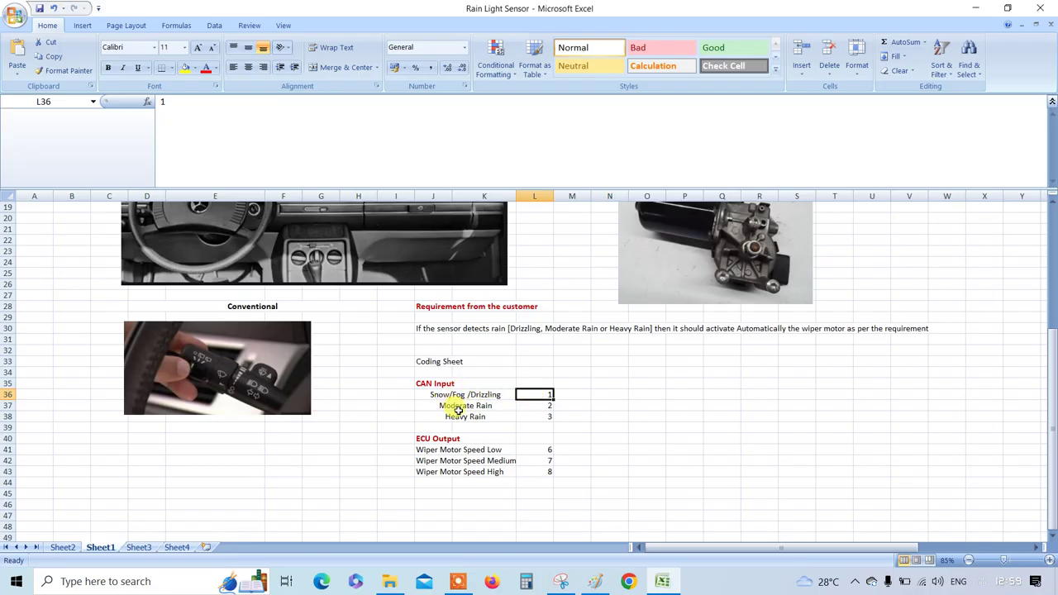
Examine the CAN Input codes for Moderate Rain and Heavy Rain, and the ECU Output codes for low, medium and high wiper motor speed
click(536, 405)
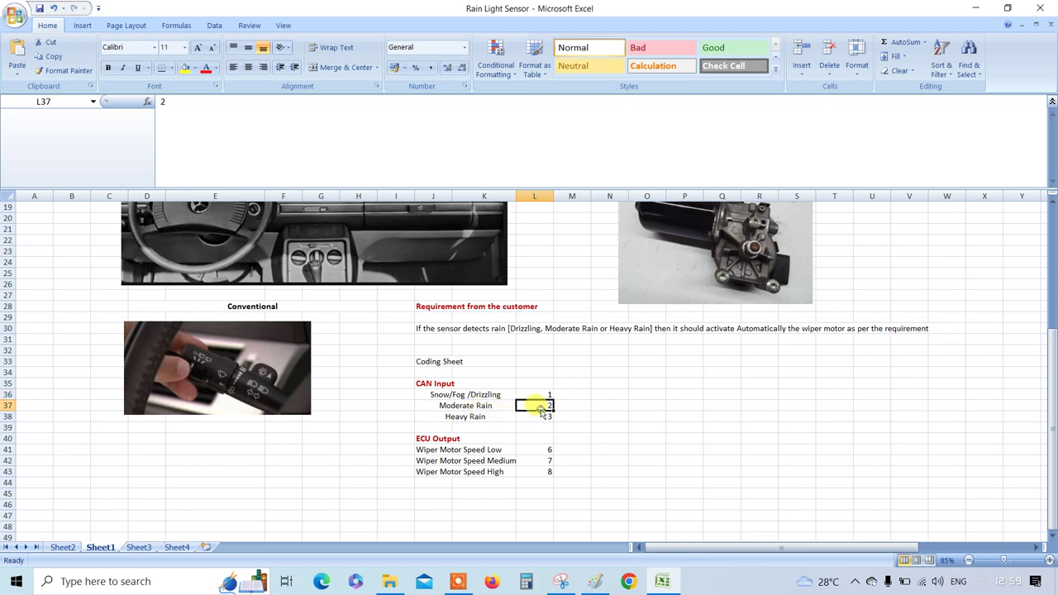
click(535, 417)
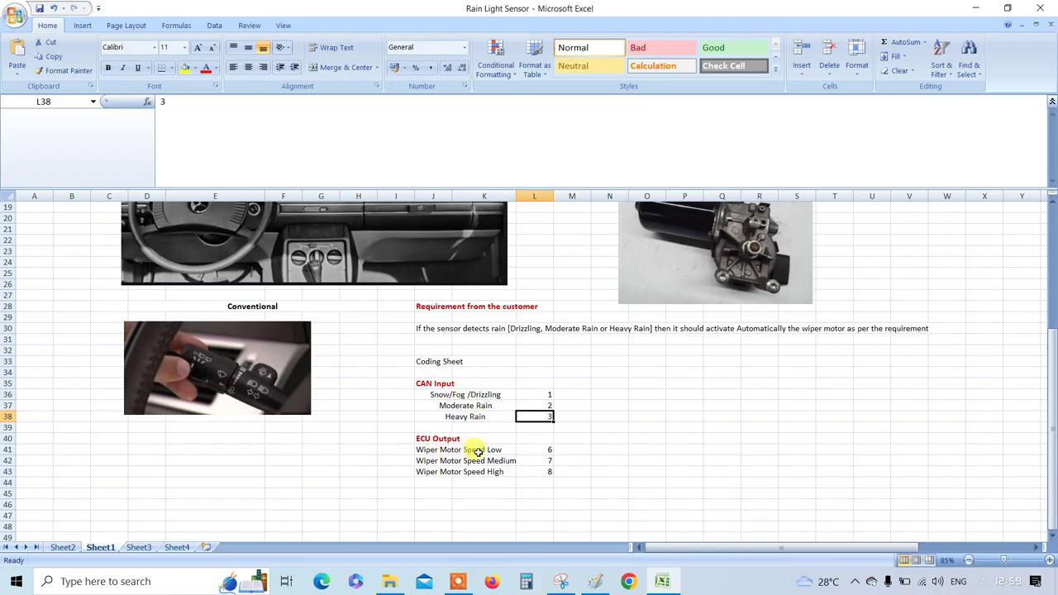
click(542, 450)
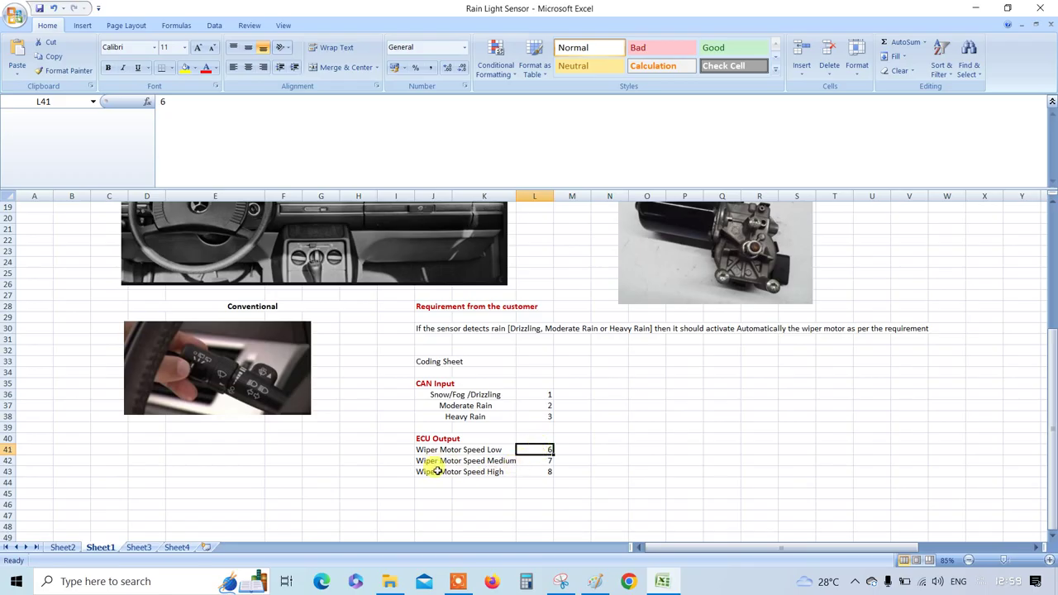
click(533, 463)
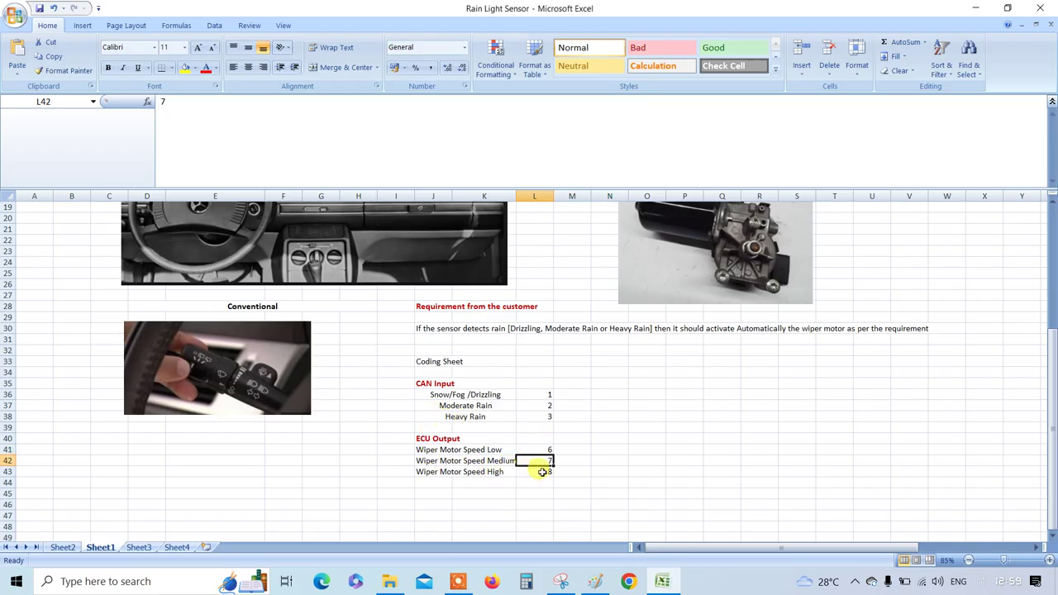
click(541, 472)
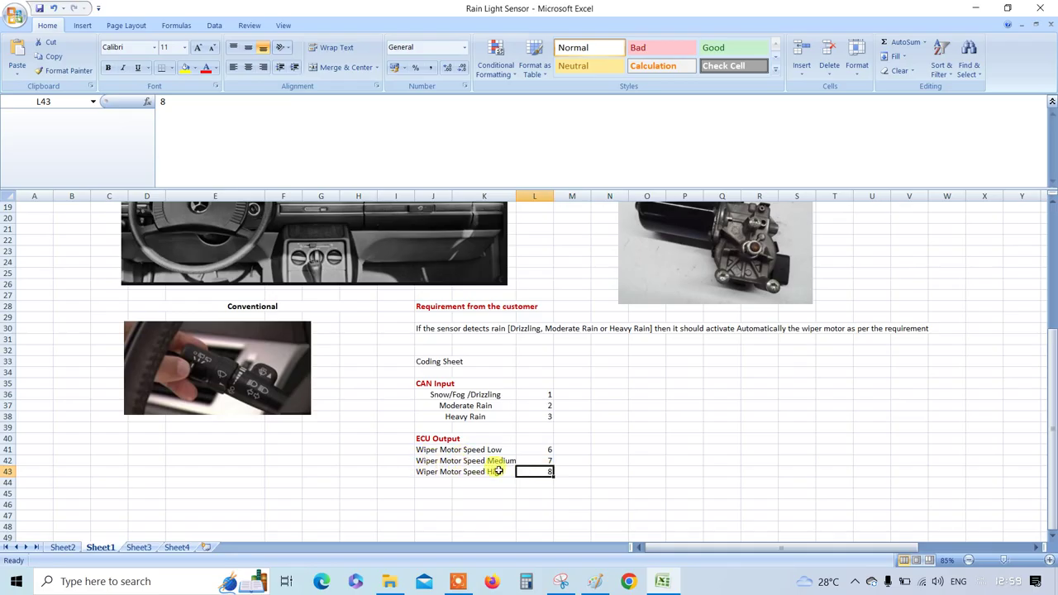
Review Sheet1's hardware pictures, ECU Output entries and conventional wiper switch, plus the customer requirement on Sheet2
scroll(286, 407, up, 6)
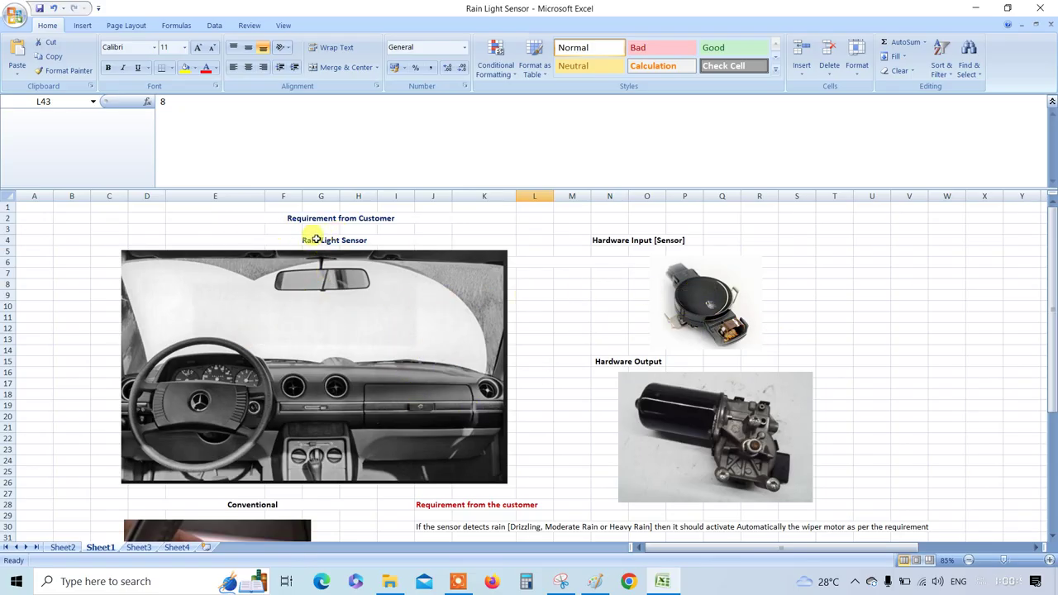
scroll(678, 281, down, 1)
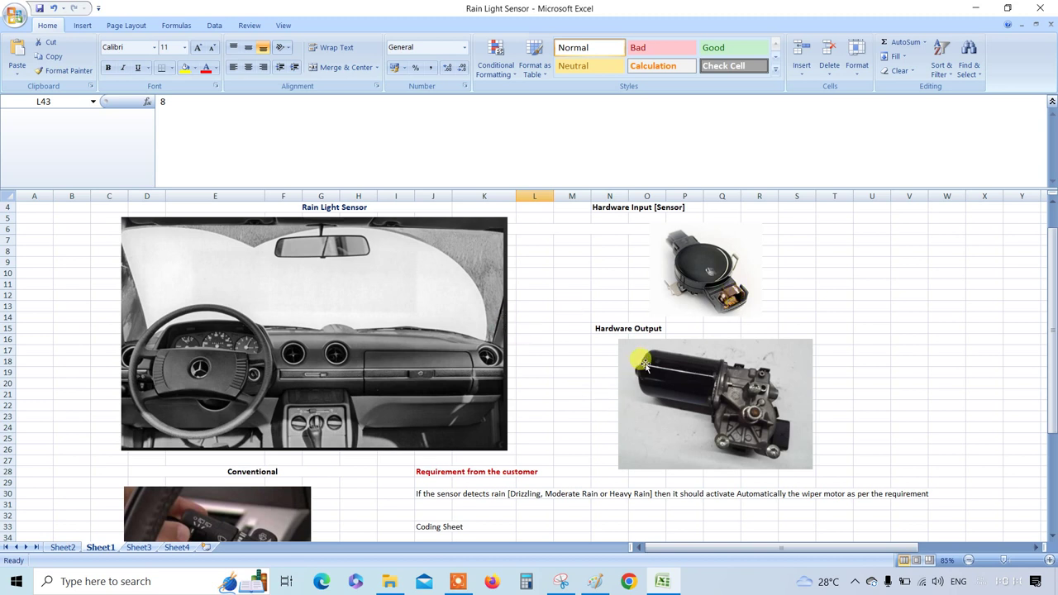
scroll(686, 359, down, 1)
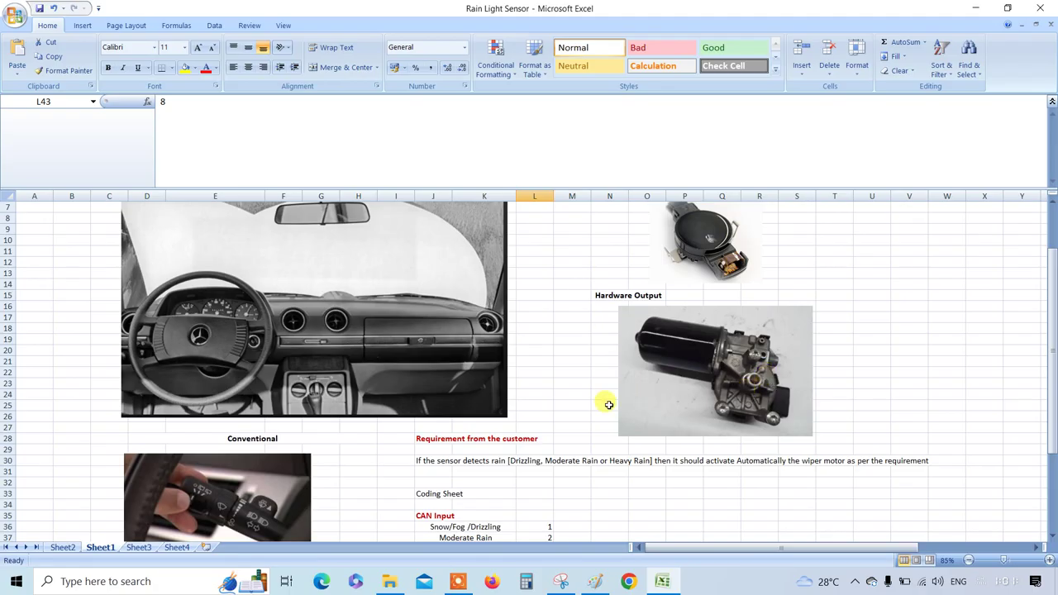
scroll(538, 444, down, 4)
click(496, 453)
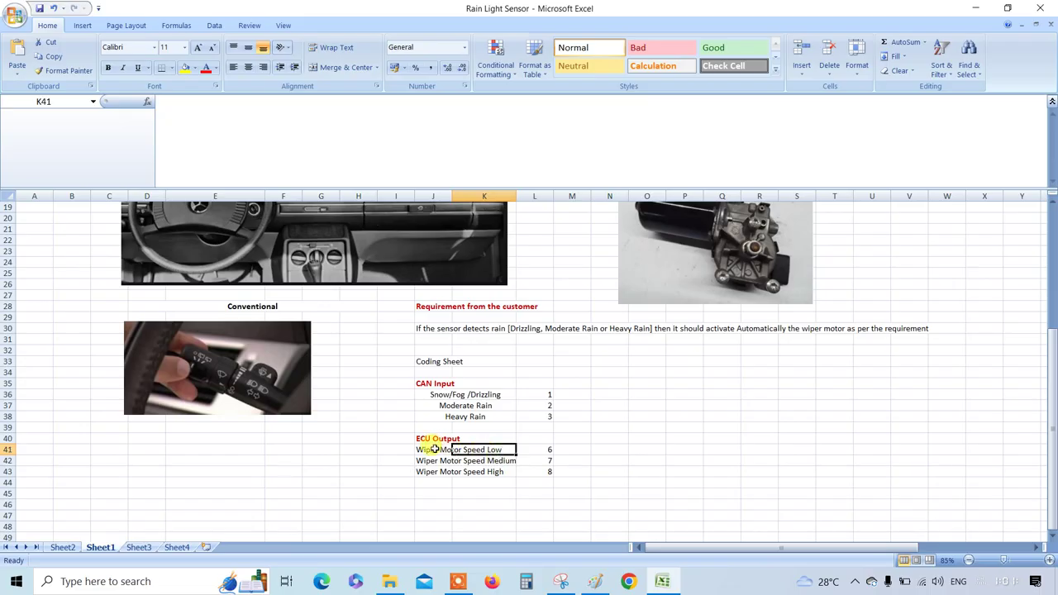
click(434, 449)
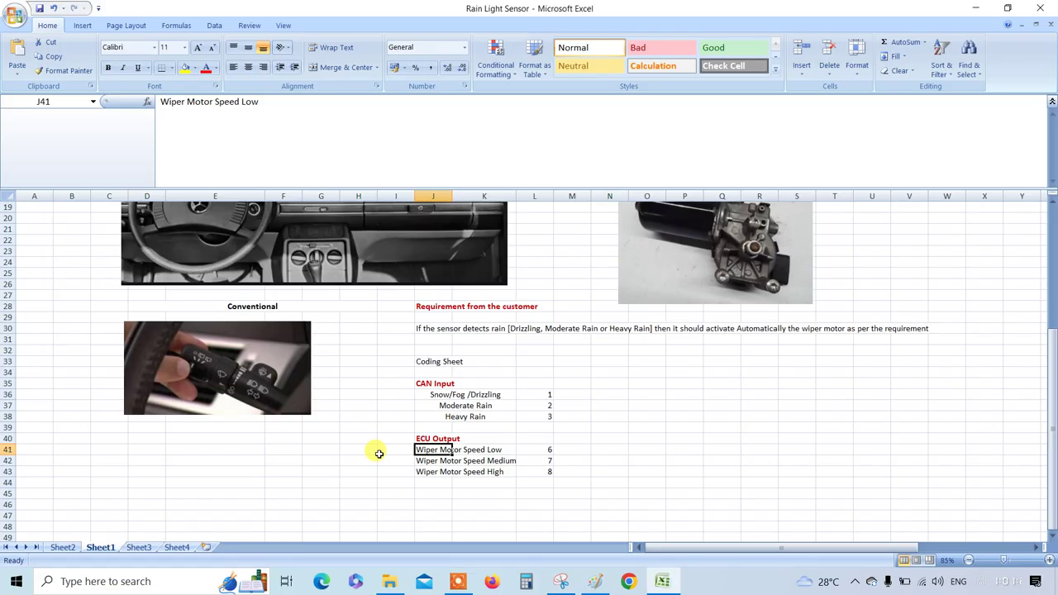
click(228, 362)
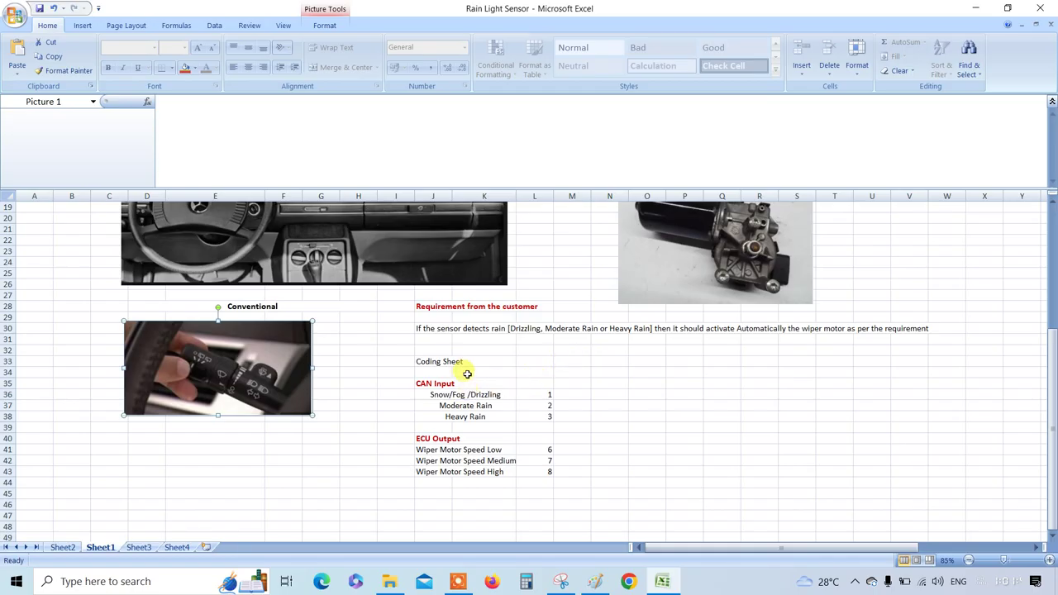
scroll(446, 406, up, 5)
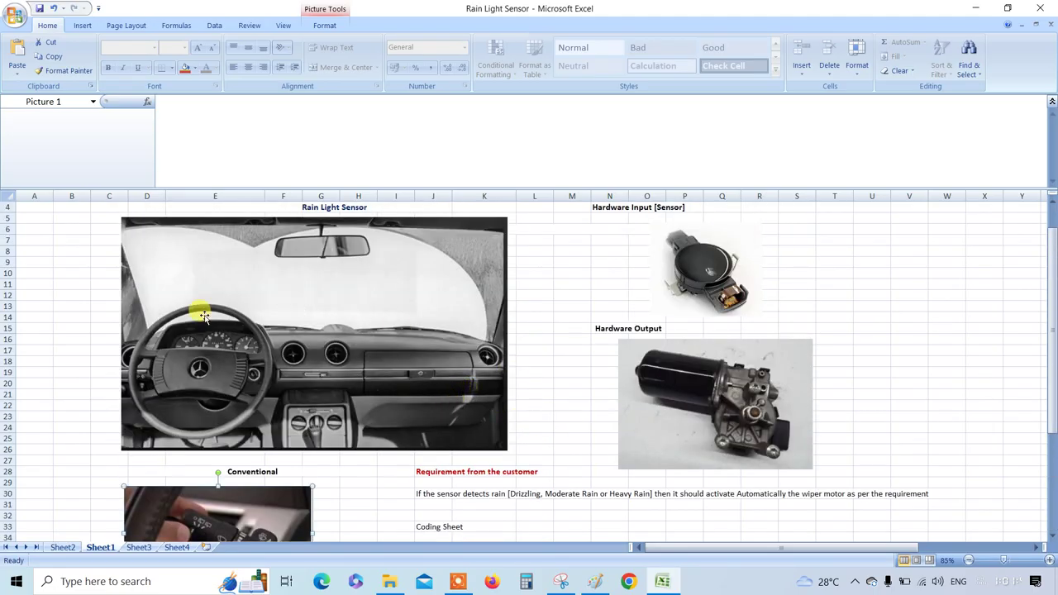
click(64, 547)
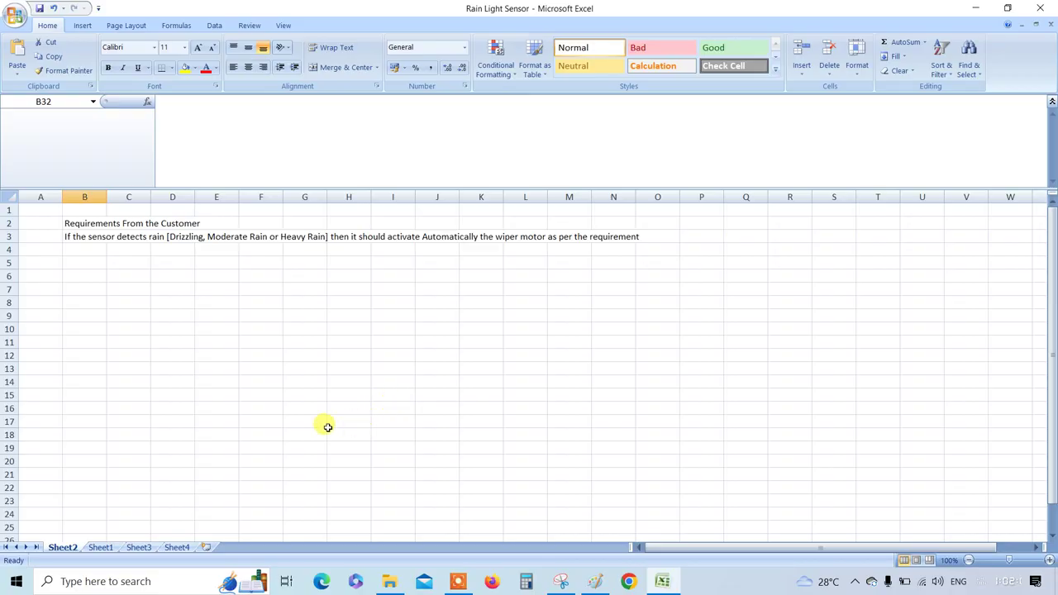
key(ctrl+z)
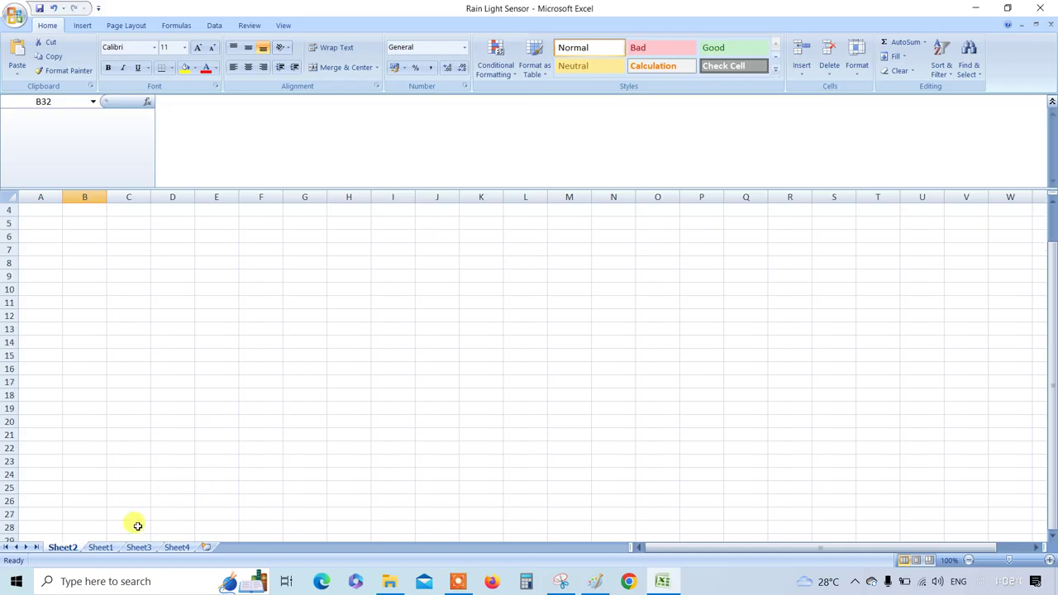
click(100, 547)
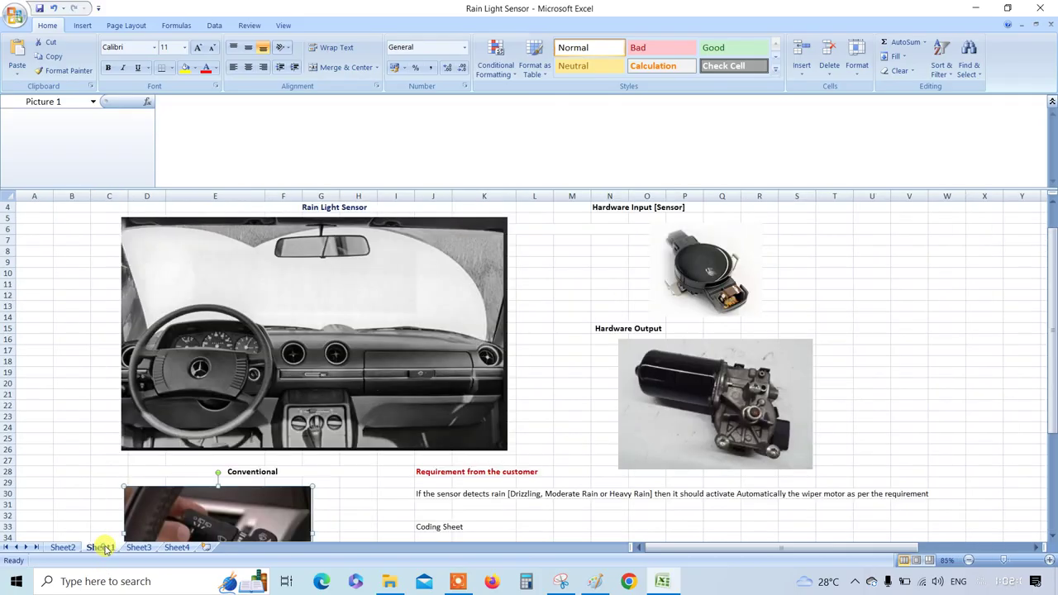
On Sheet4, enter the test case table headings "TC Id" in A2 and "Requirement Linked" in B2
click(176, 548)
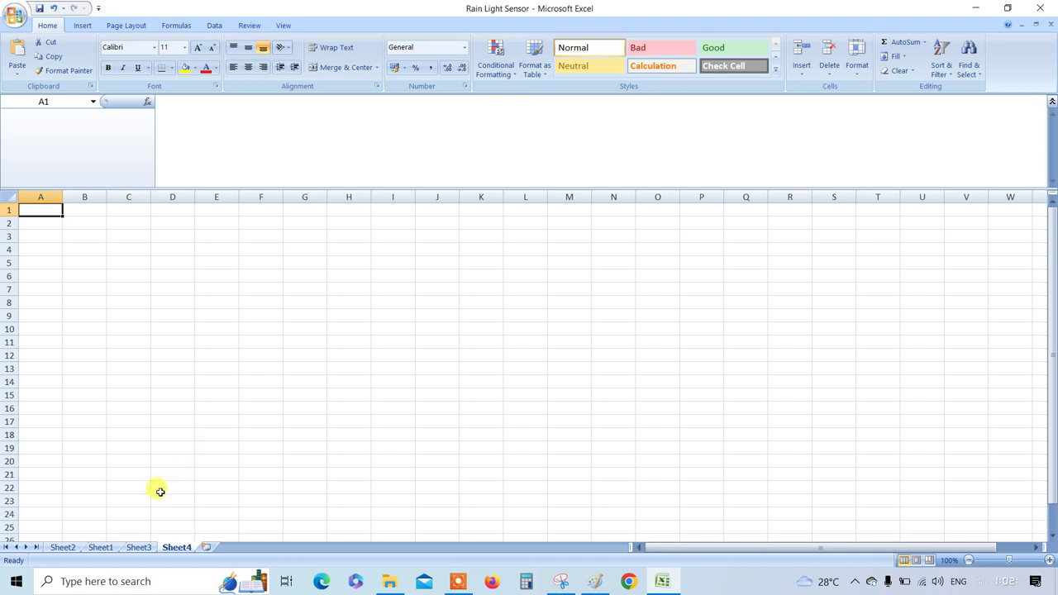
click(74, 260)
click(51, 241)
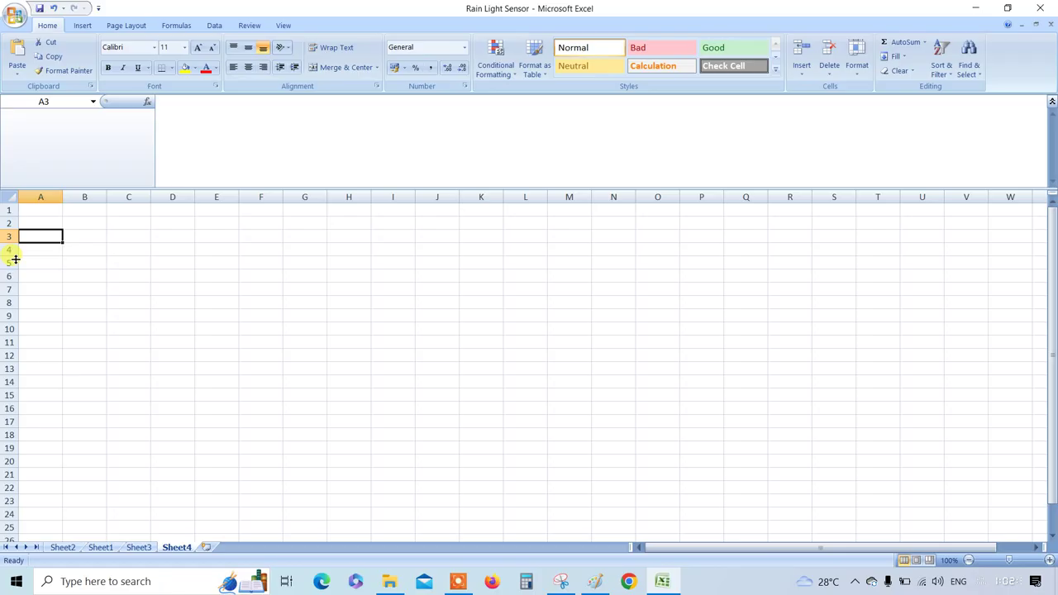
click(41, 218)
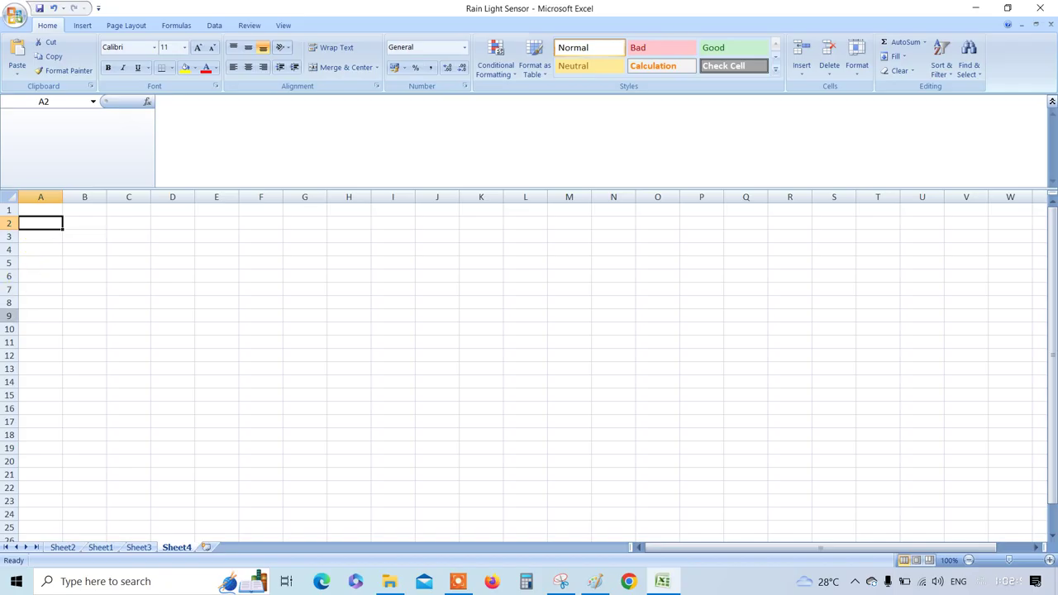
text(T)
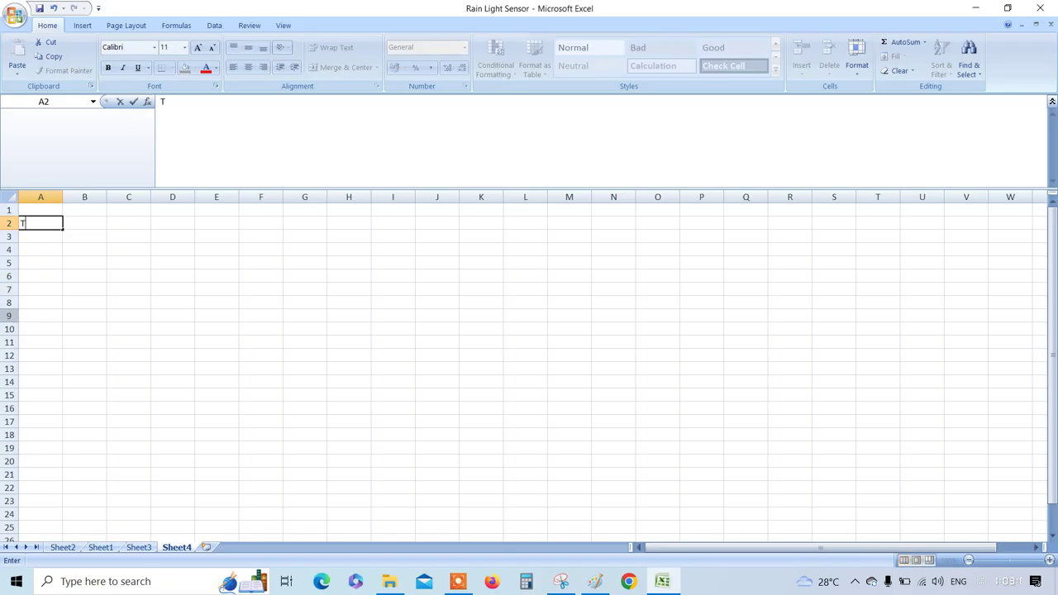
text(C Id)
key(Tab)
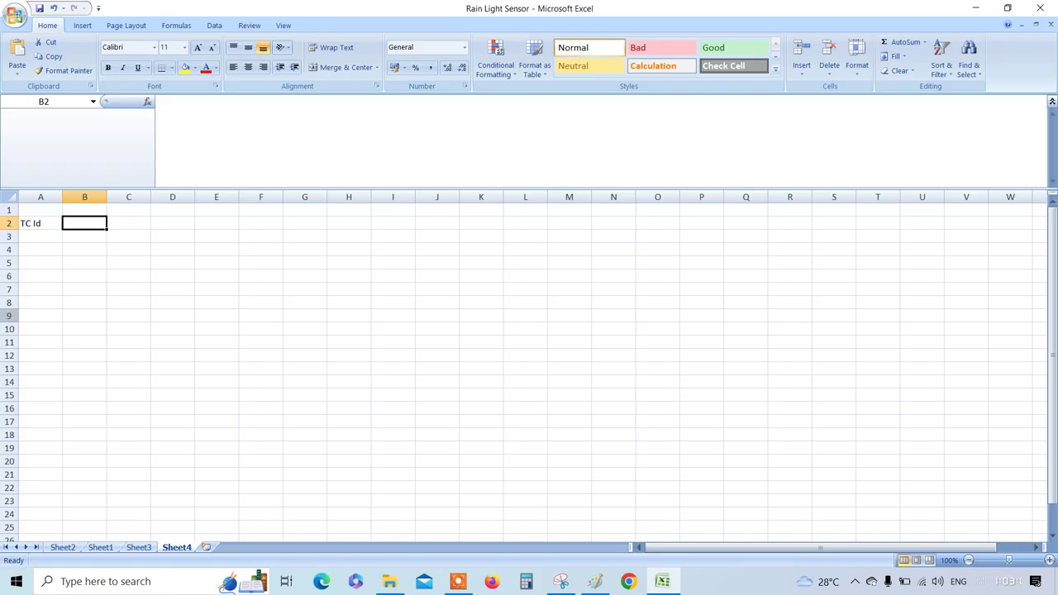
text(Req)
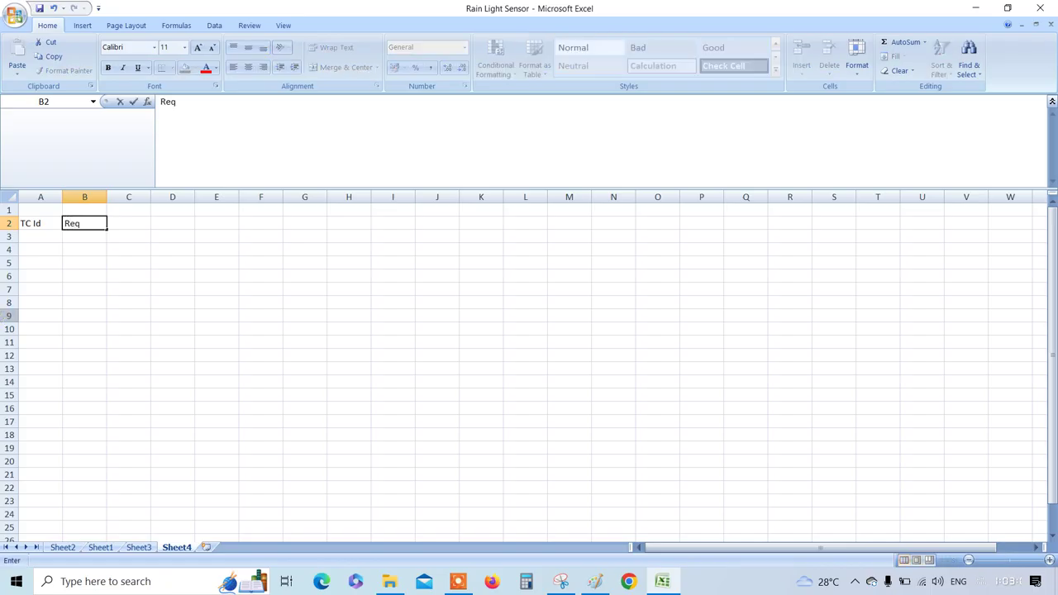
text(uirement Linked)
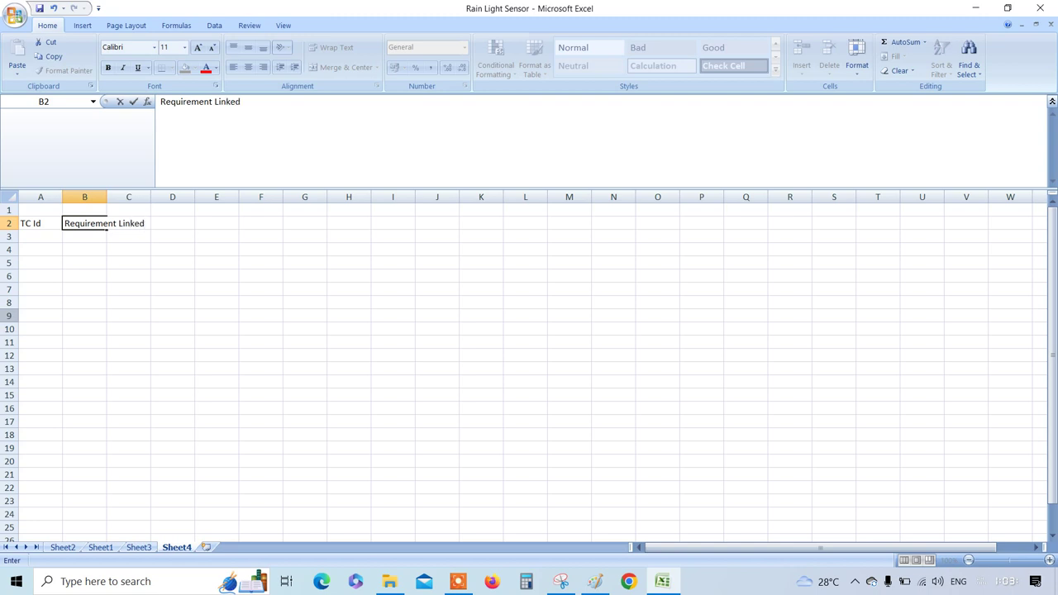
key(Tab)
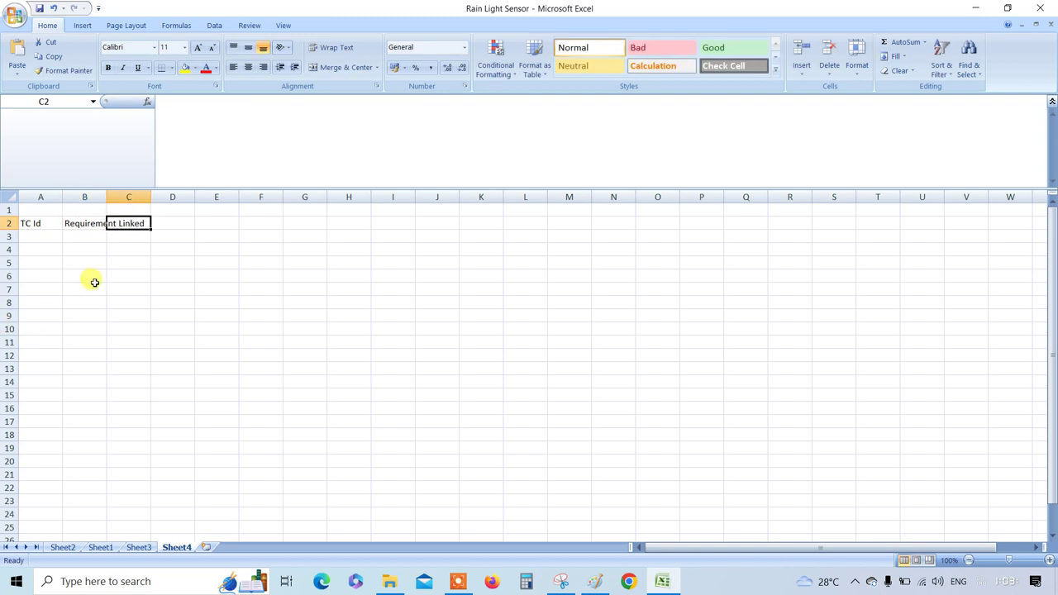
Widen columns B and C, and enter the heading "Test Case Title" in C2
drag(106, 199, 260, 199)
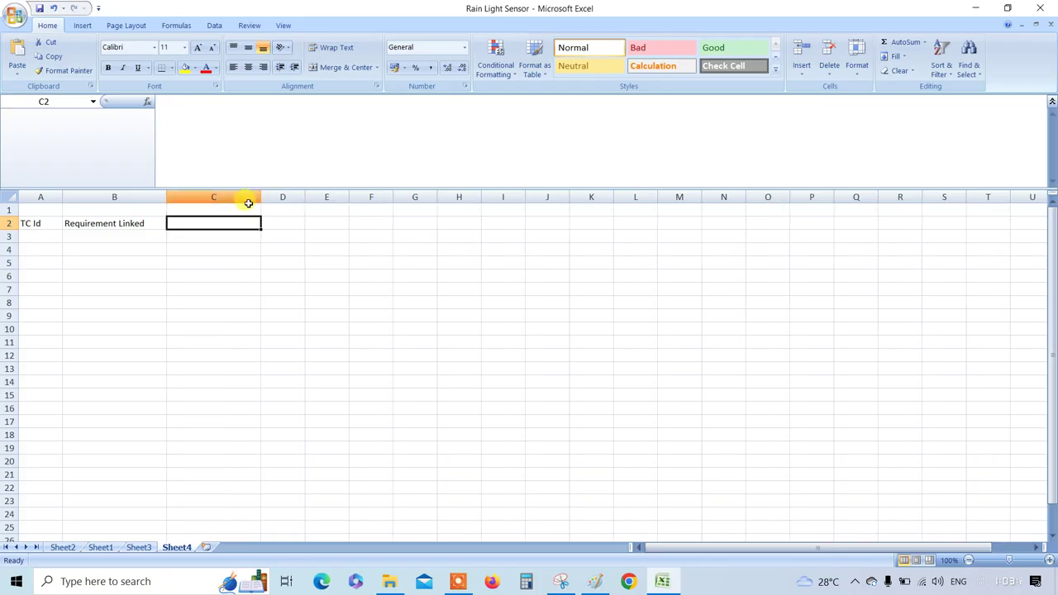
double_click(216, 222)
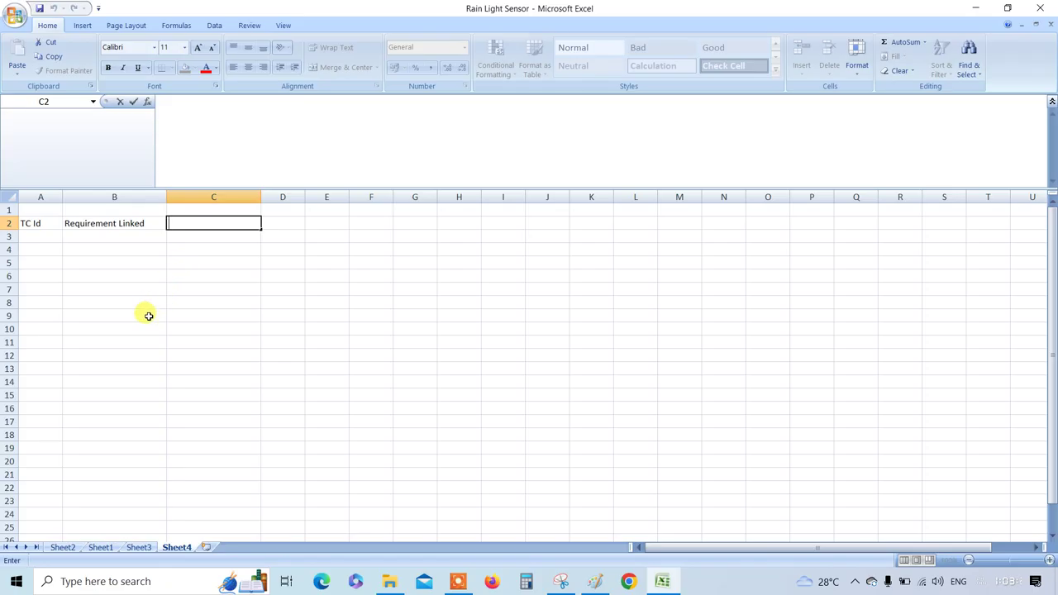
text(Test Case Tite)
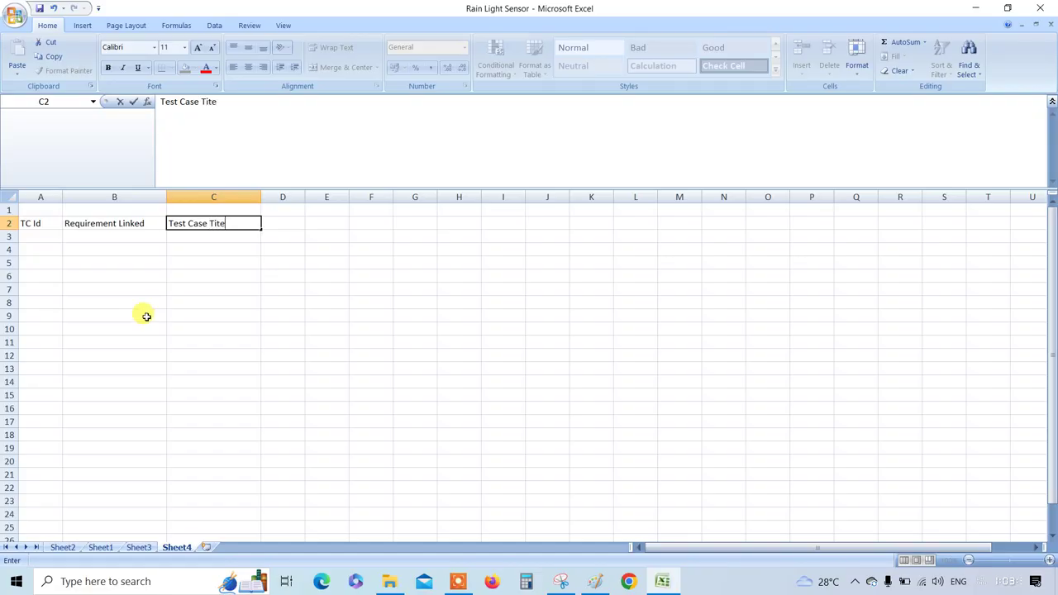
click(212, 101)
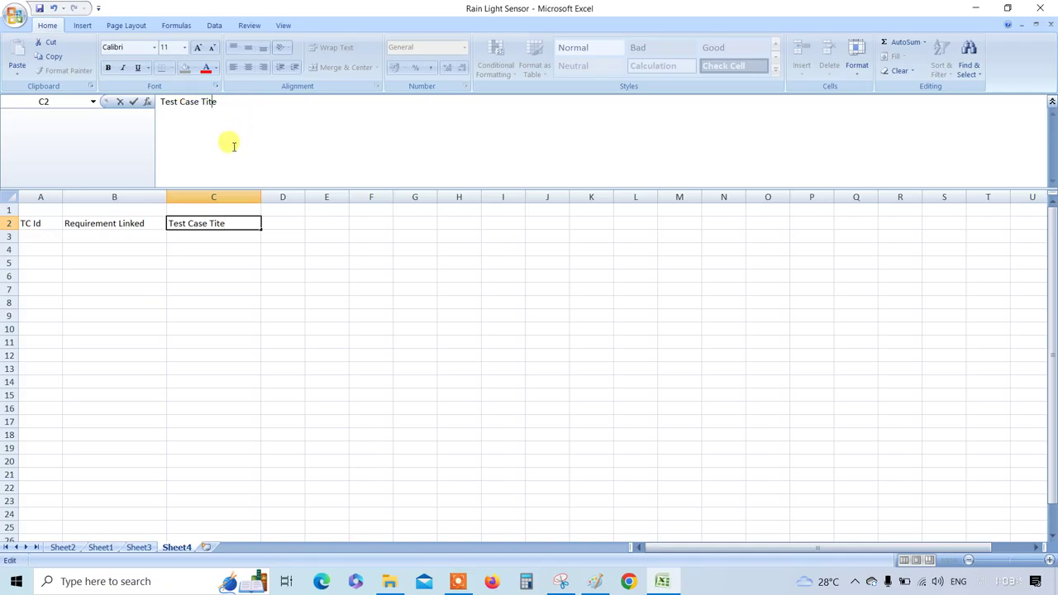
text(l)
Enter the heading "Test Case Description" in D2 and widen column D beyond its text
click(284, 222)
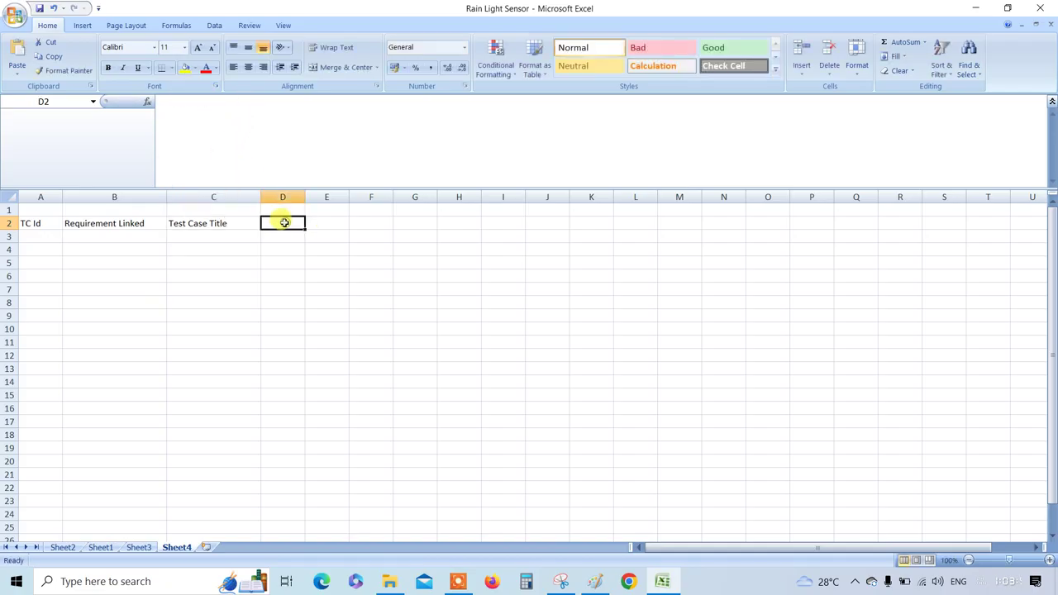
text(Test C)
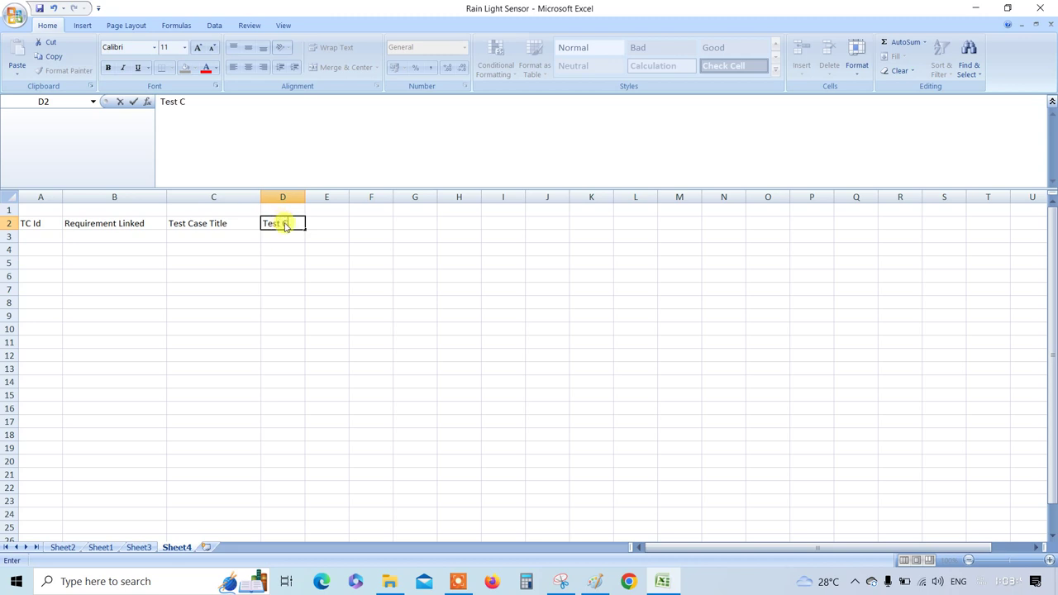
text(ase Des)
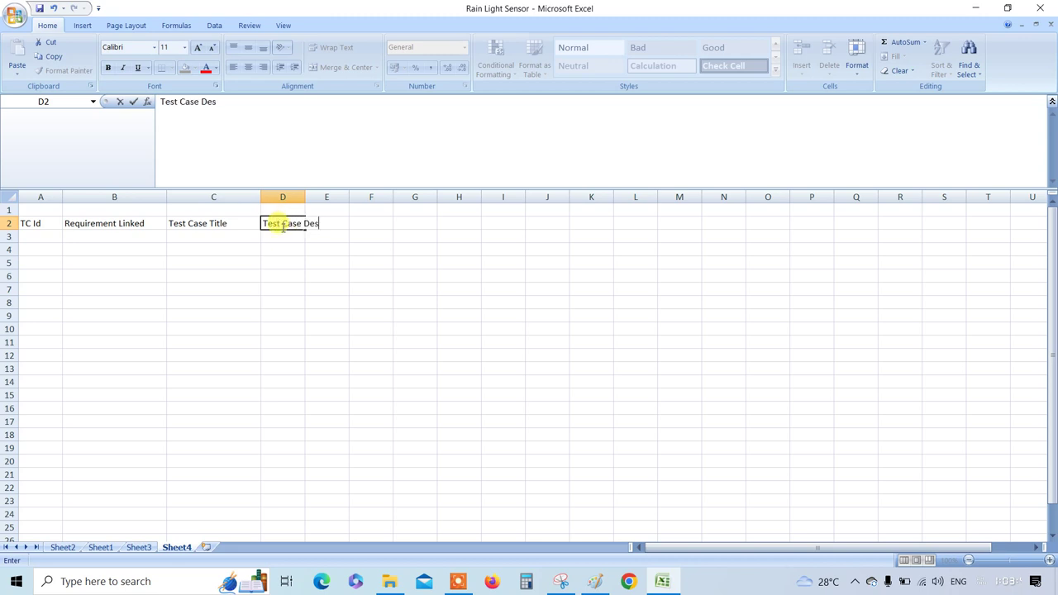
text(cription)
click(327, 250)
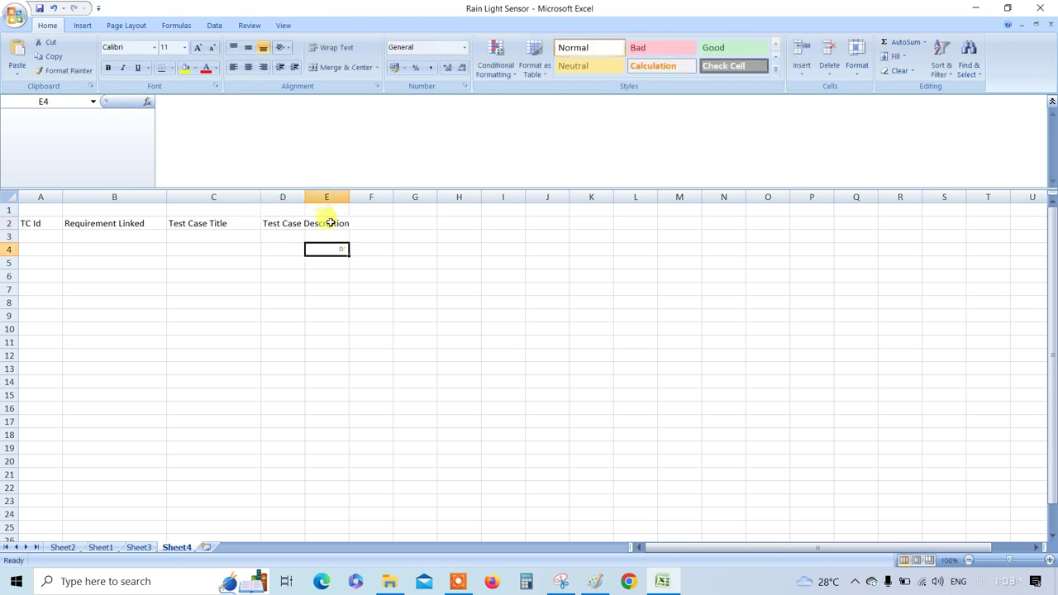
drag(305, 197, 427, 213)
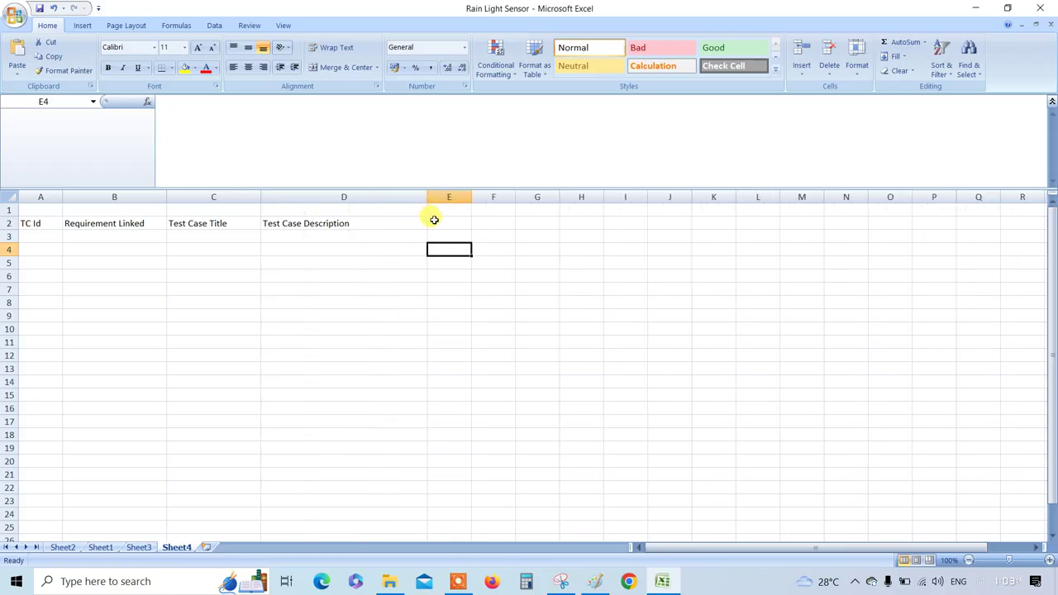
Enter the heading "Pre-Conditions" in E2 and widen column E to fit it
click(437, 220)
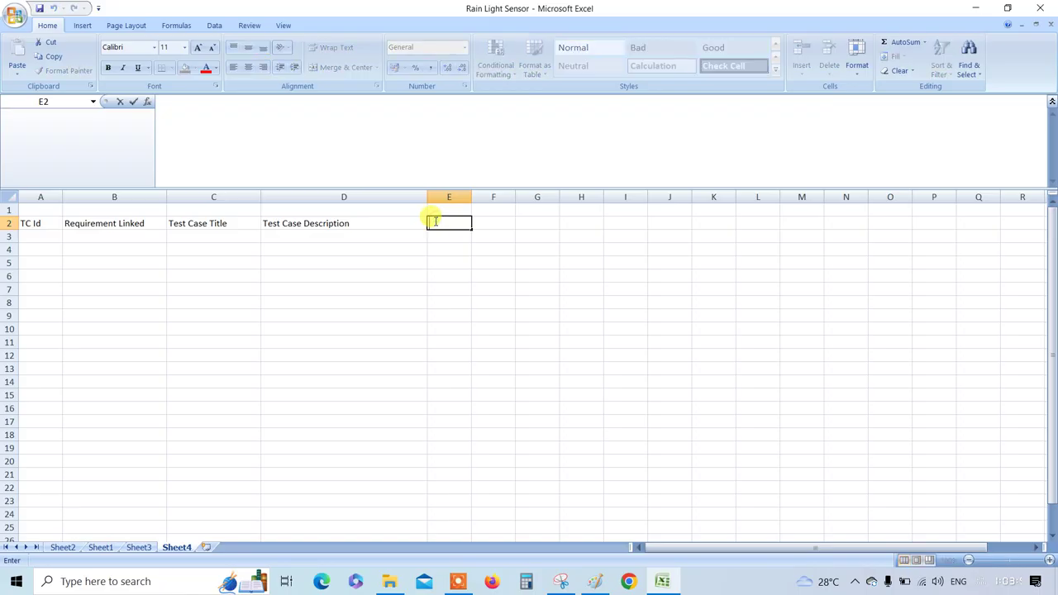
text(Pre-Conditions)
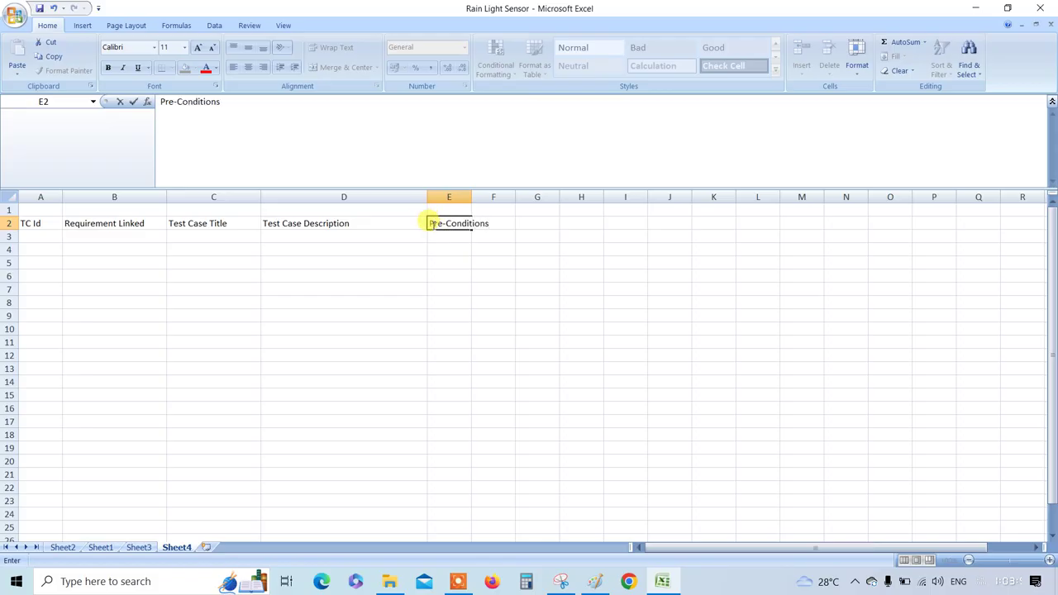
click(493, 228)
drag(471, 197, 515, 196)
Enter the heading "Test Steps" in F2 and widen column F well beyond its text
text(T)
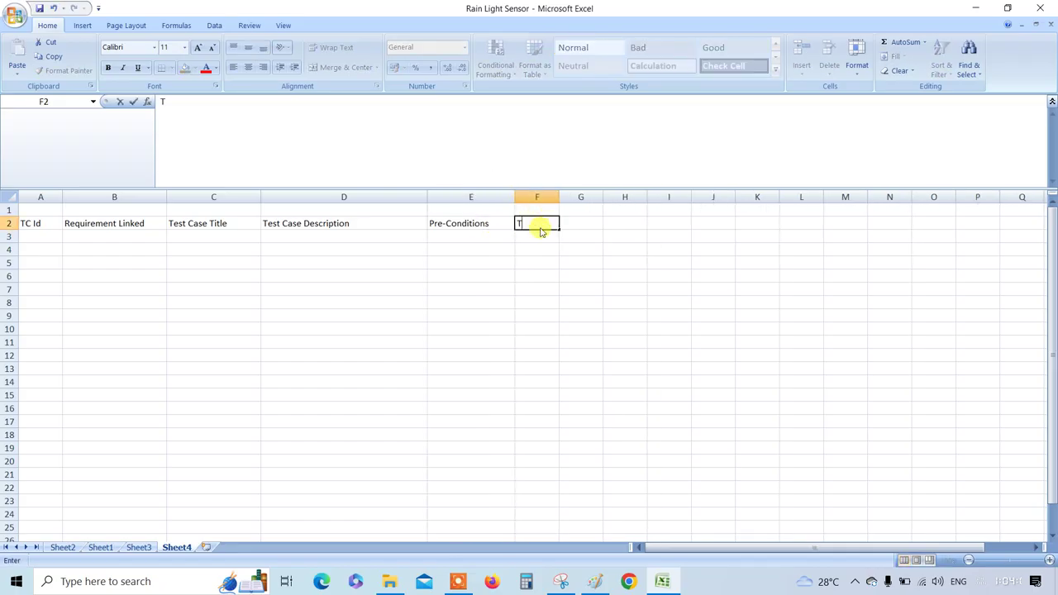
text(est Steps)
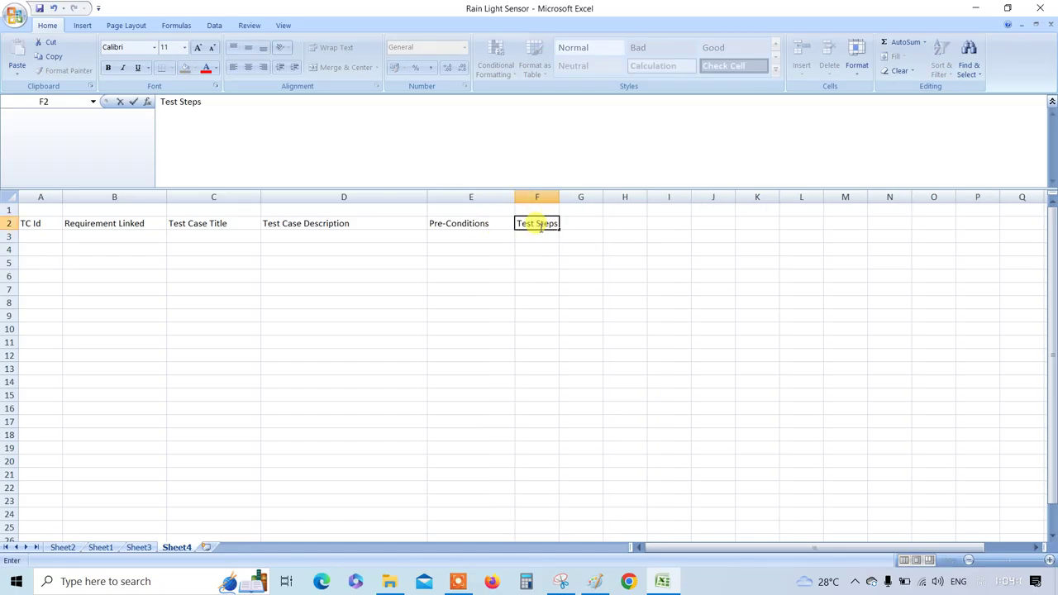
click(620, 246)
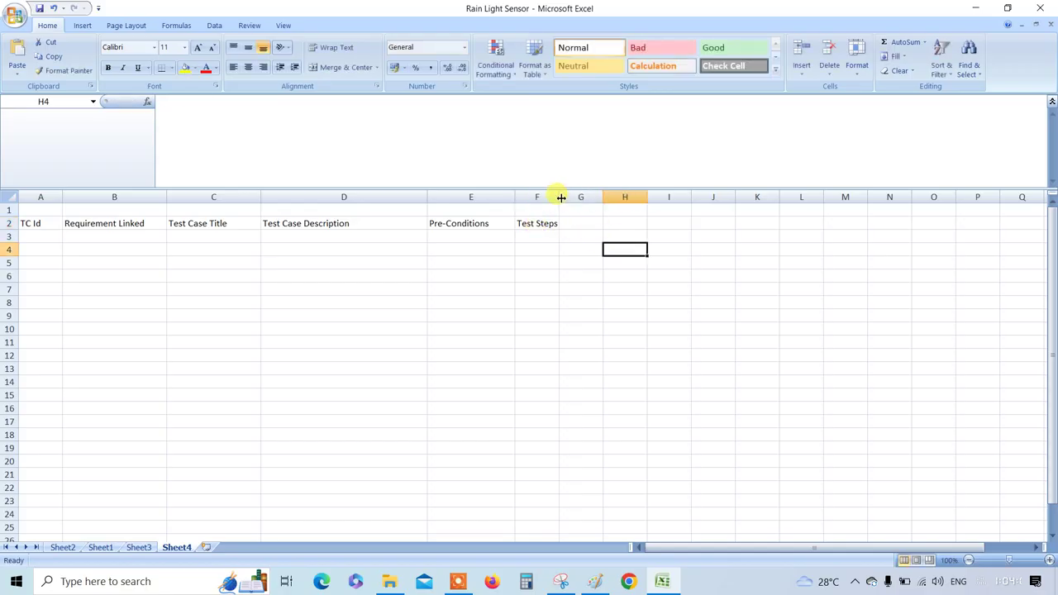
drag(560, 197, 691, 210)
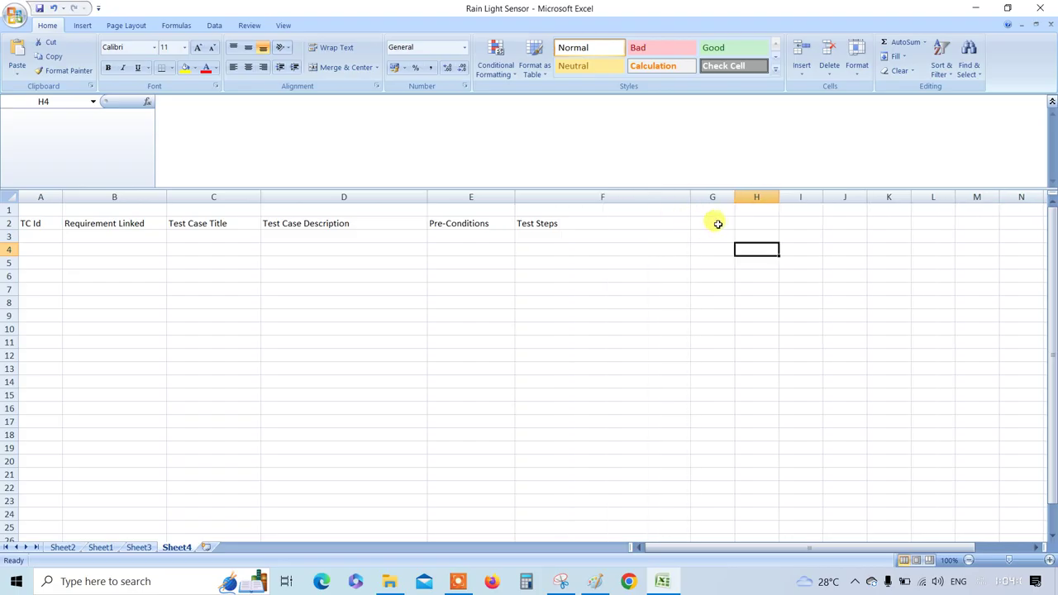
Enter the heading "Expected Output" in G2 and widen column G beyond its text
double_click(717, 224)
text(Ex)
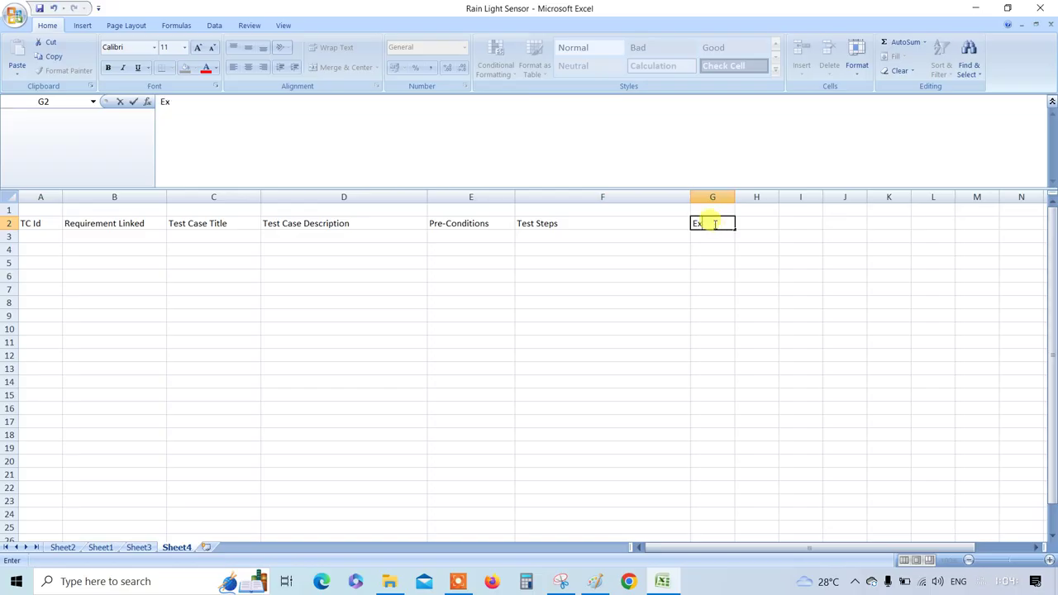
text(pected A)
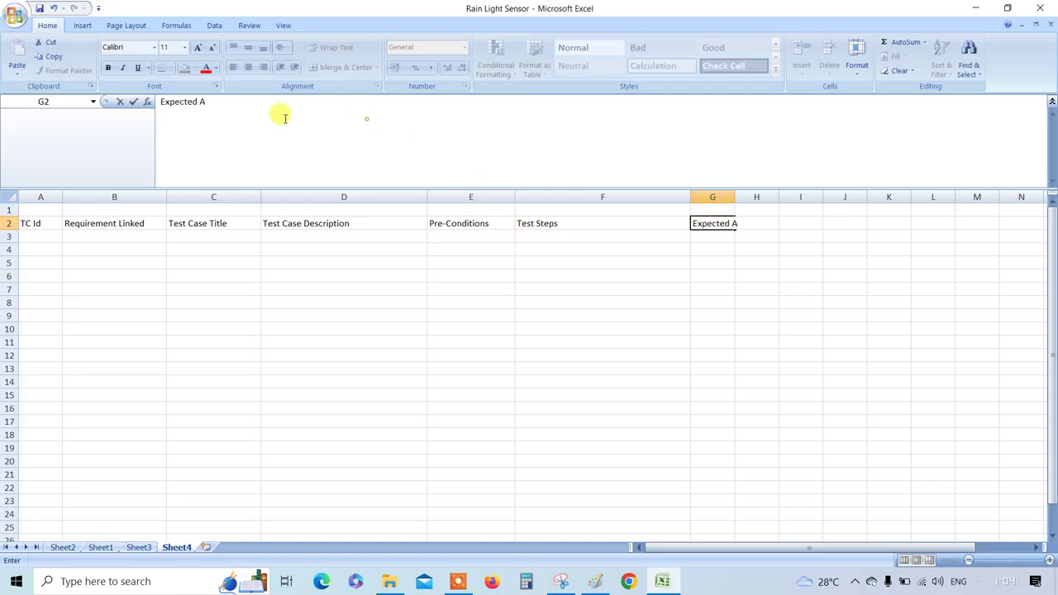
click(206, 103)
text(Outp)
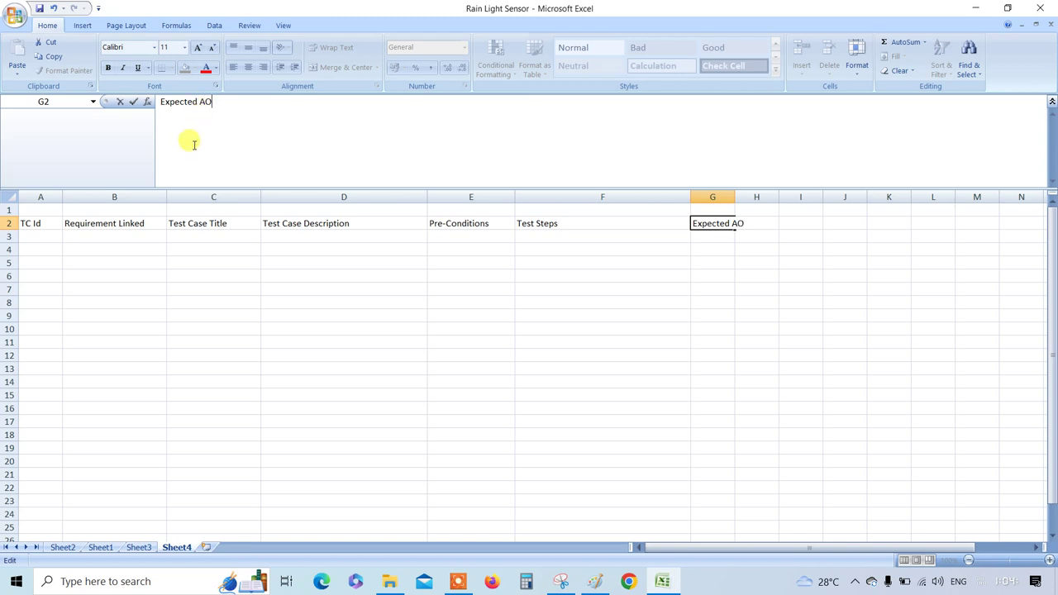
key(shift+Left)
key(shift+Left)
key(shift+Left)
key(shift+Left)
key(shift+Left)
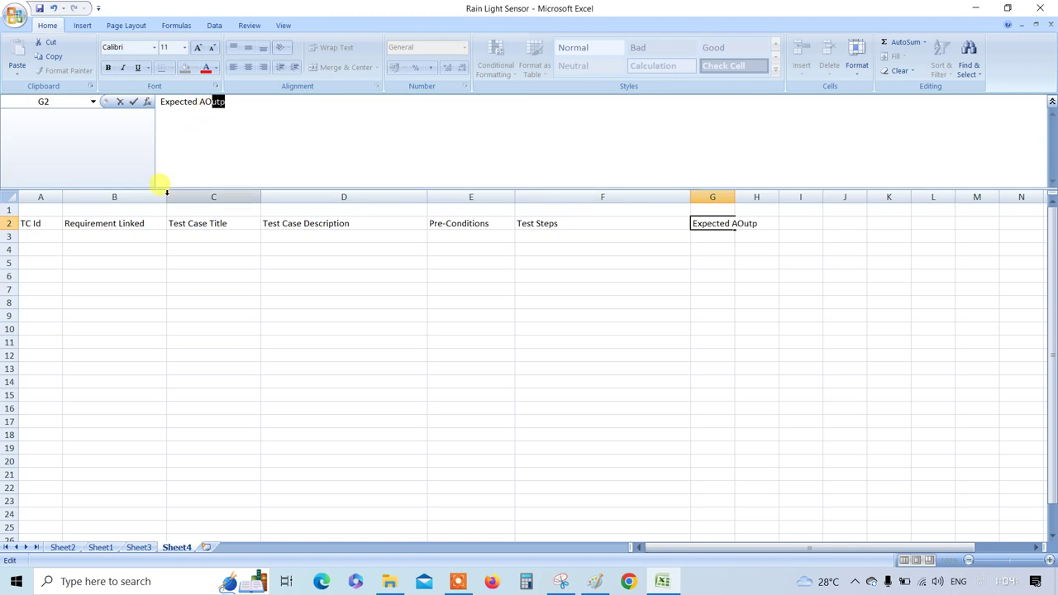
text(Output)
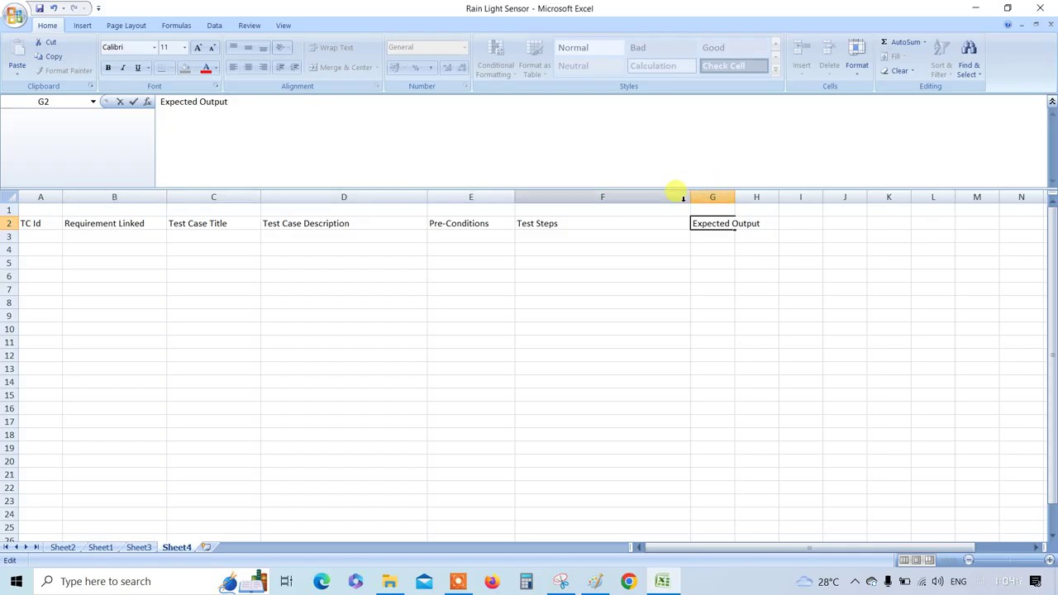
click(795, 209)
drag(735, 199, 818, 202)
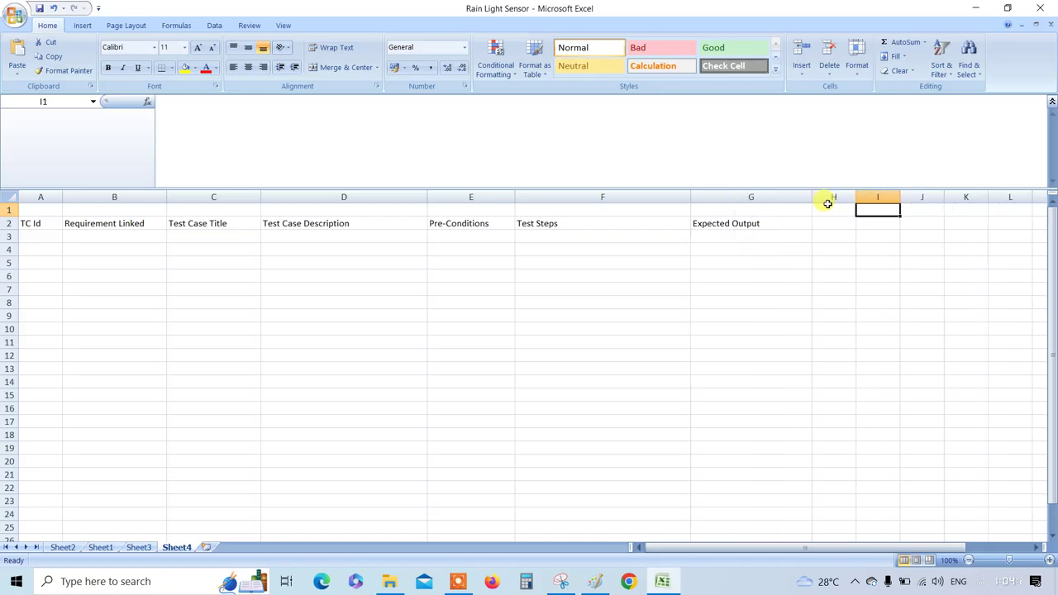
Enter the heading "Actual Output" in H2
click(829, 220)
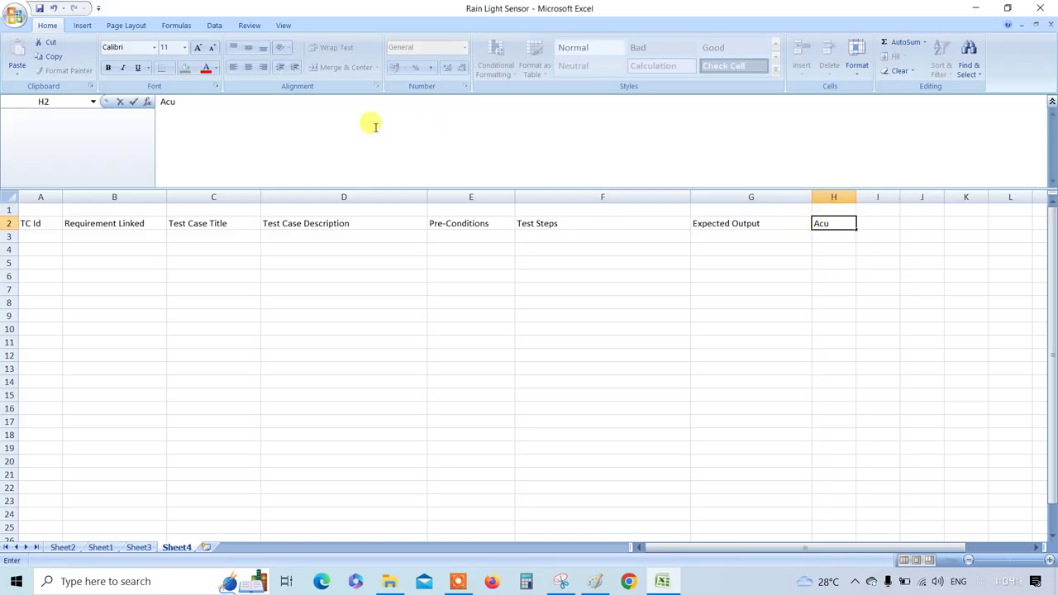
double_click(168, 104)
text(Actua)
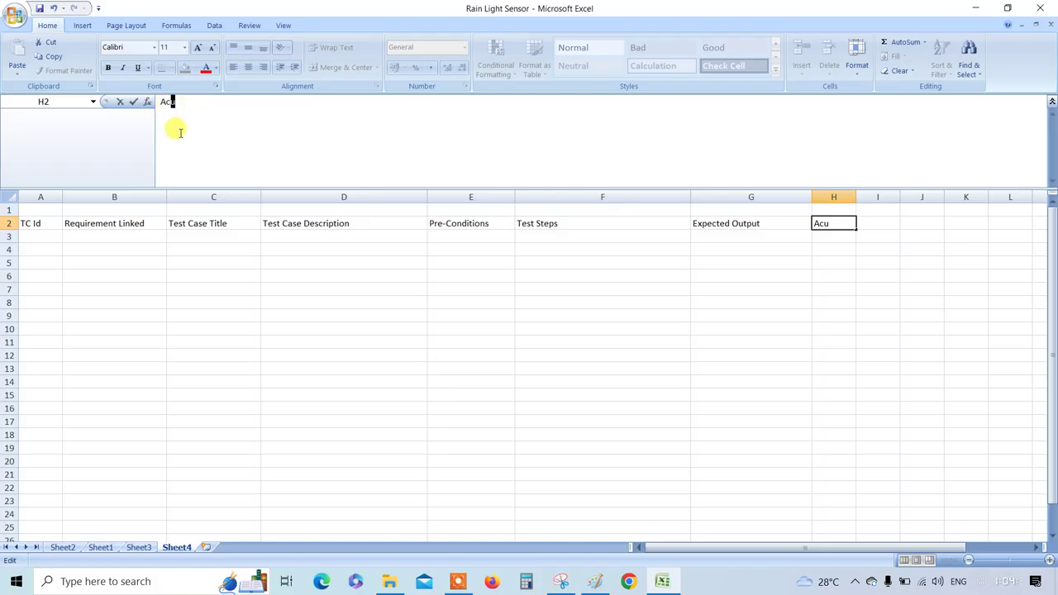
text(l Output)
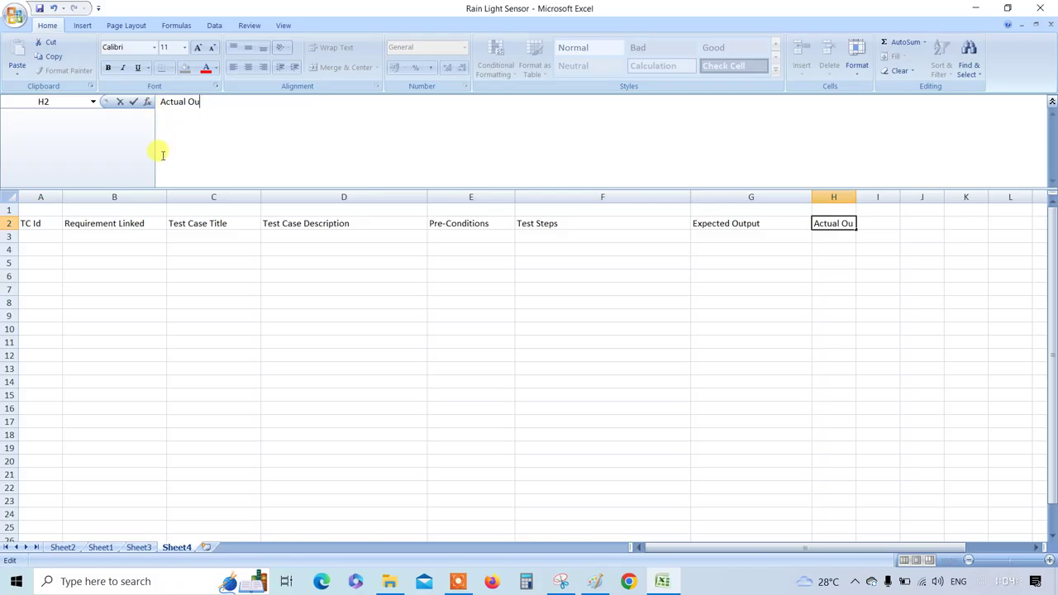
click(394, 331)
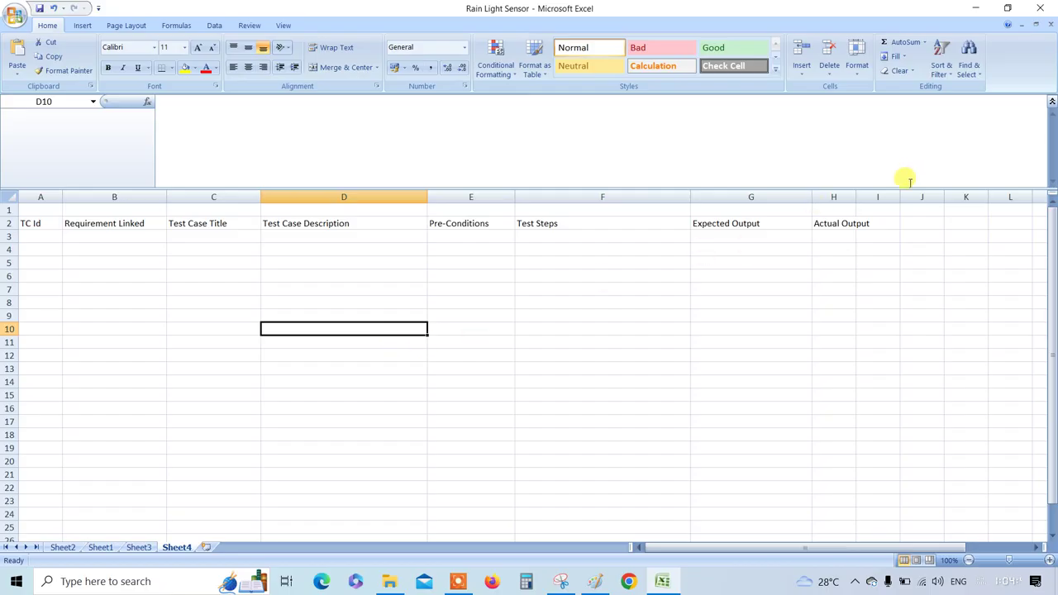
Enter the heading "Test Results" in I2, and widen columns H and I to fit their headings
click(881, 224)
text(Test)
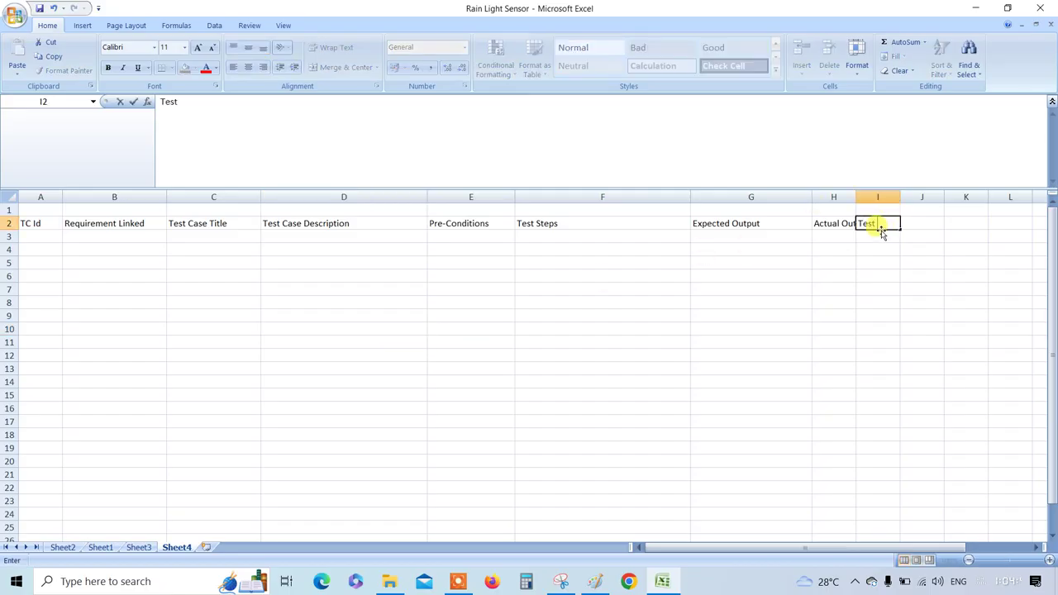
text( Results)
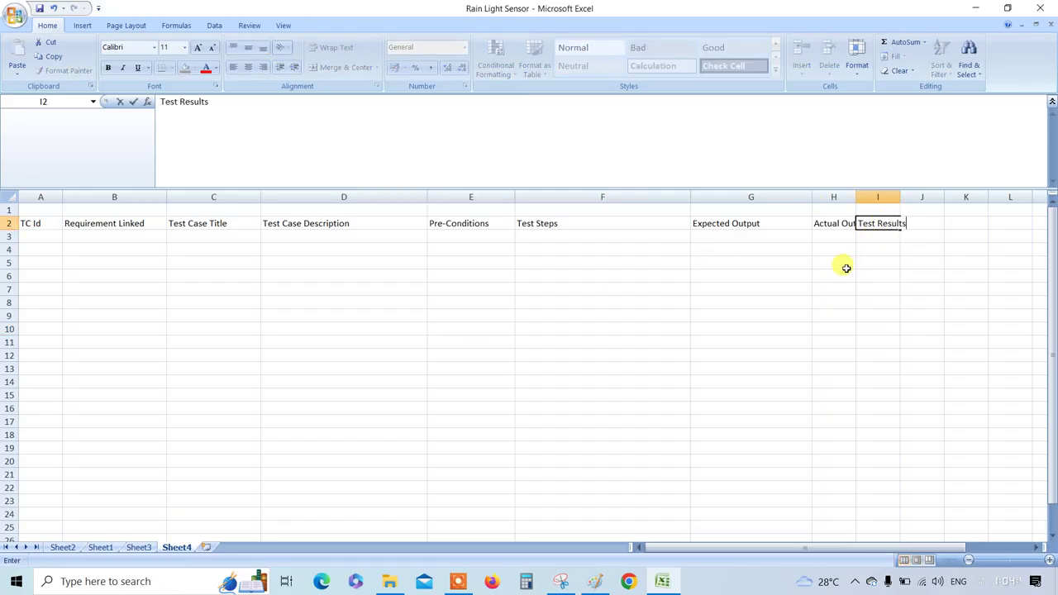
click(838, 275)
drag(860, 202, 957, 207)
Enter the heading "Comments" in J2 and widen column I slightly
click(976, 223)
text(Comments)
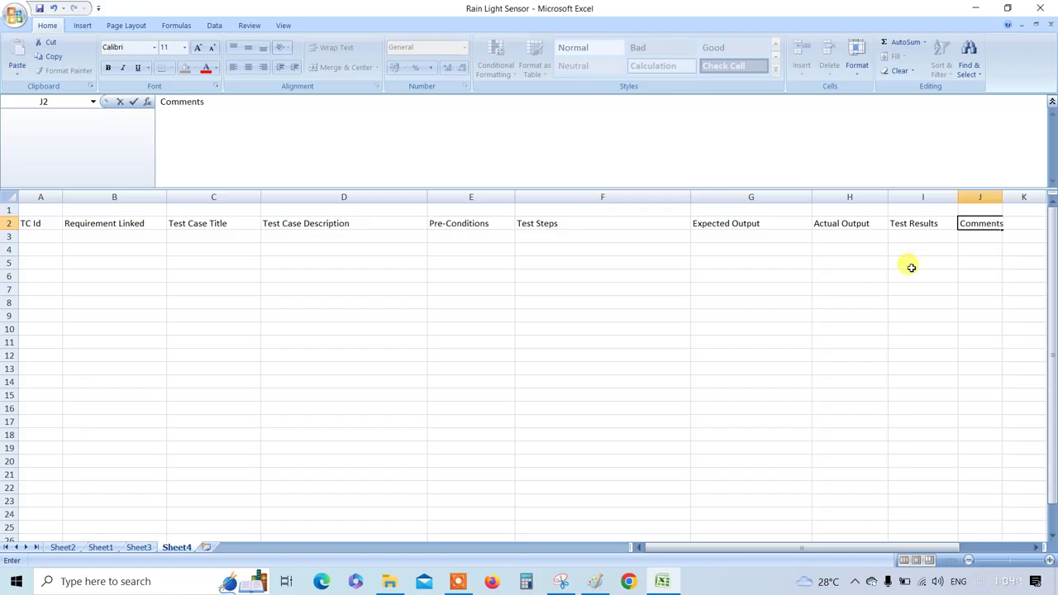
drag(911, 267, 910, 277)
drag(957, 196, 961, 193)
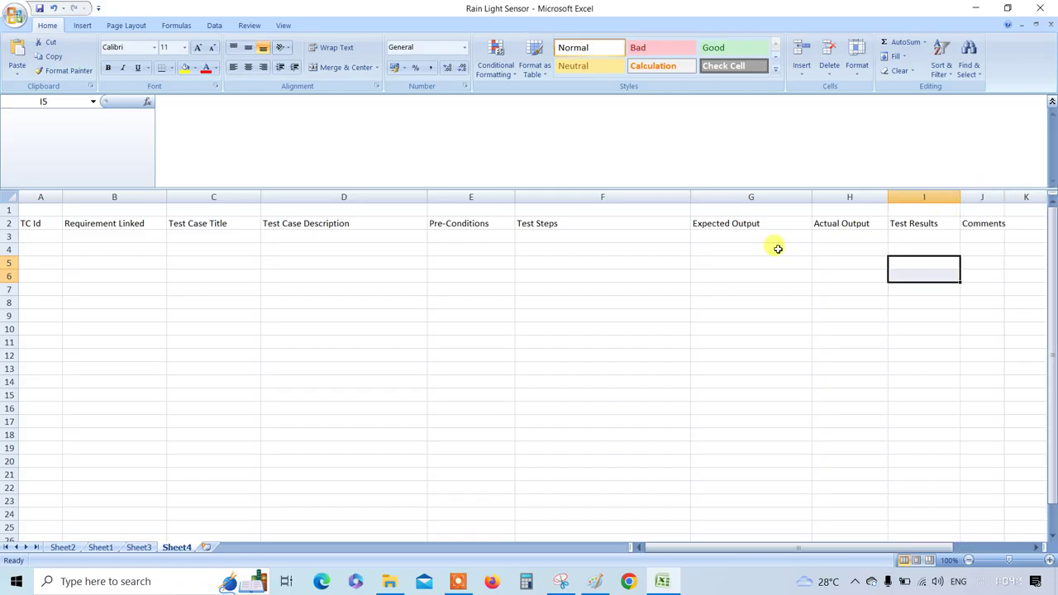
Centre the contents of all cells on Sheet4 horizontally
key(ctrl+a)
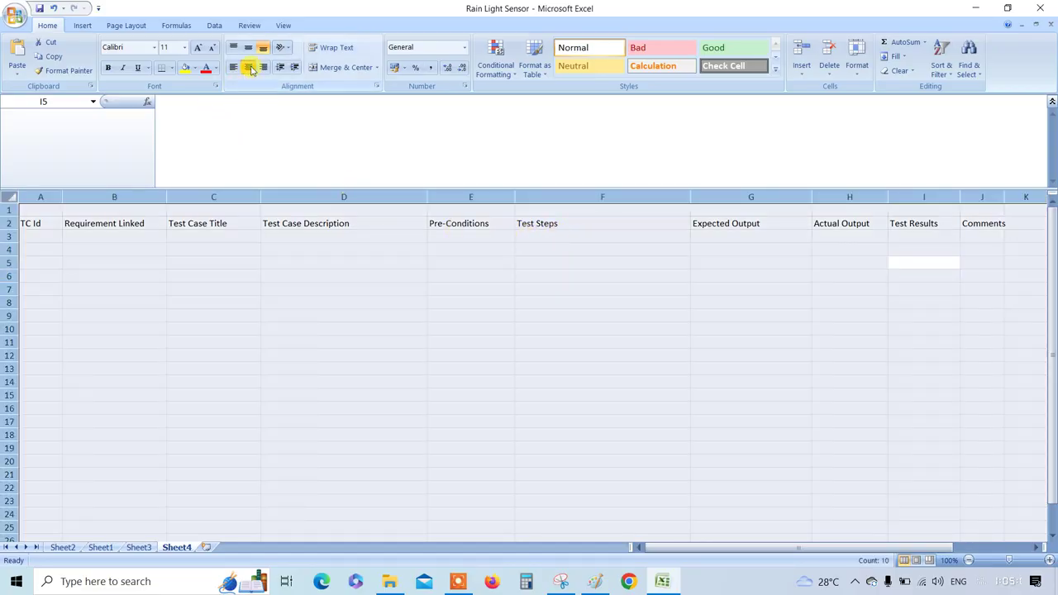
click(250, 69)
click(923, 247)
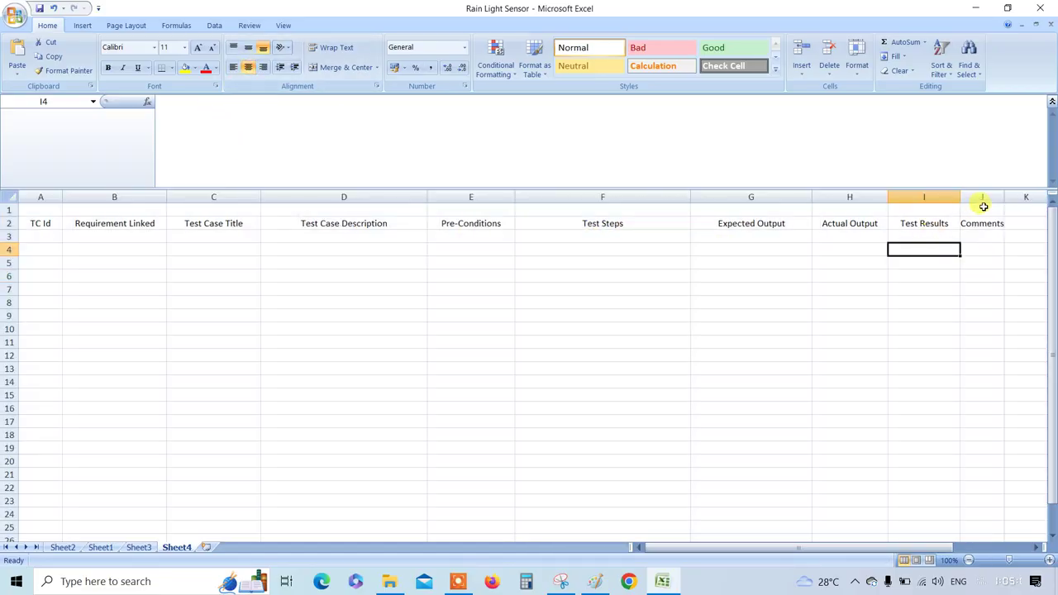
Widen the Comments column J to roughly the width of the Expected Output column
drag(1003, 199, 1031, 199)
click(1008, 205)
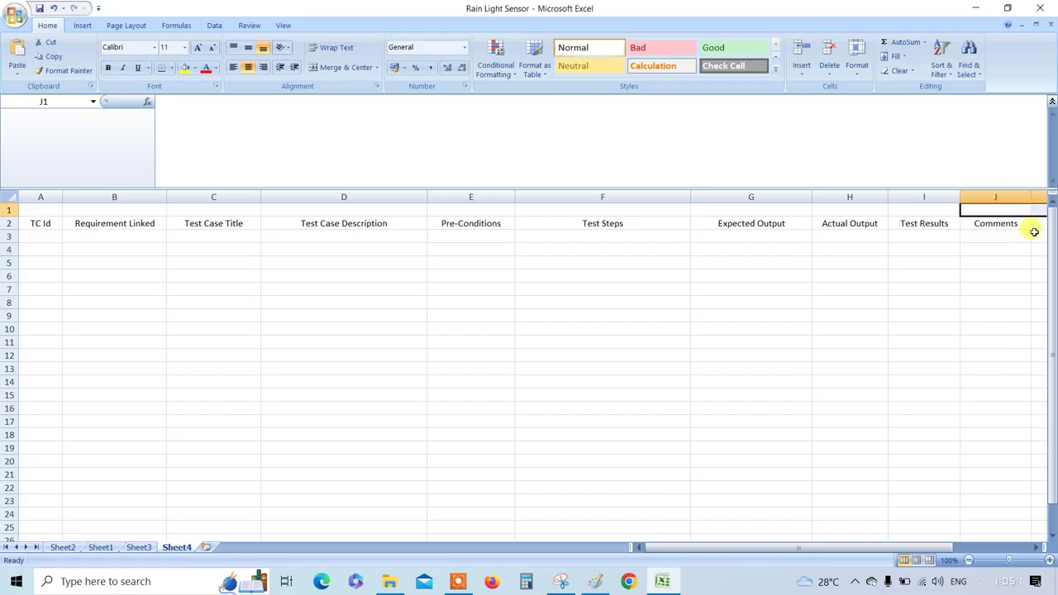
click(1036, 547)
click(1036, 547)
click(1036, 547)
drag(789, 198, 838, 218)
click(808, 276)
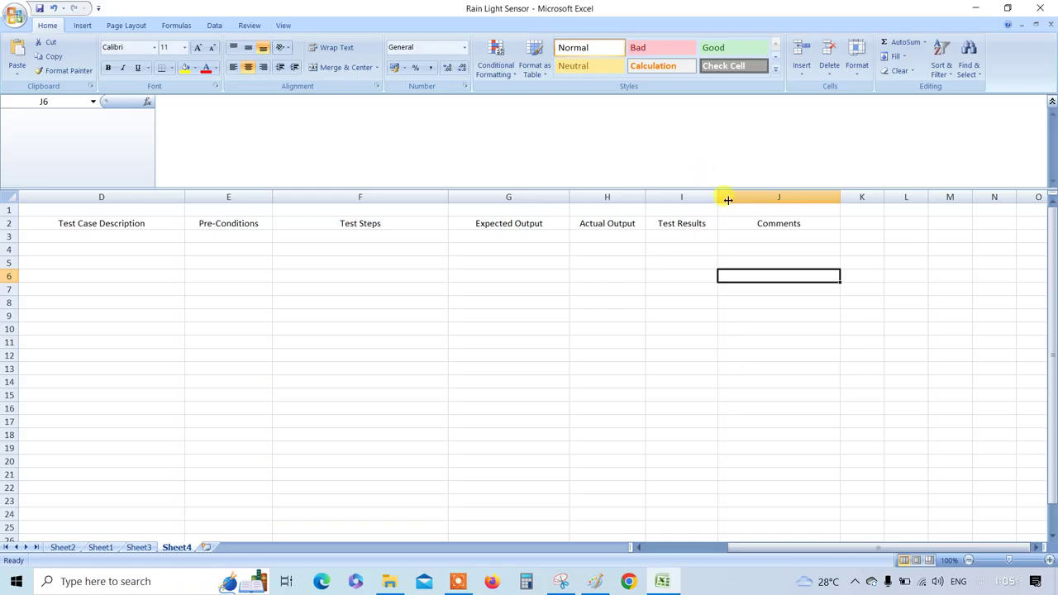
click(759, 238)
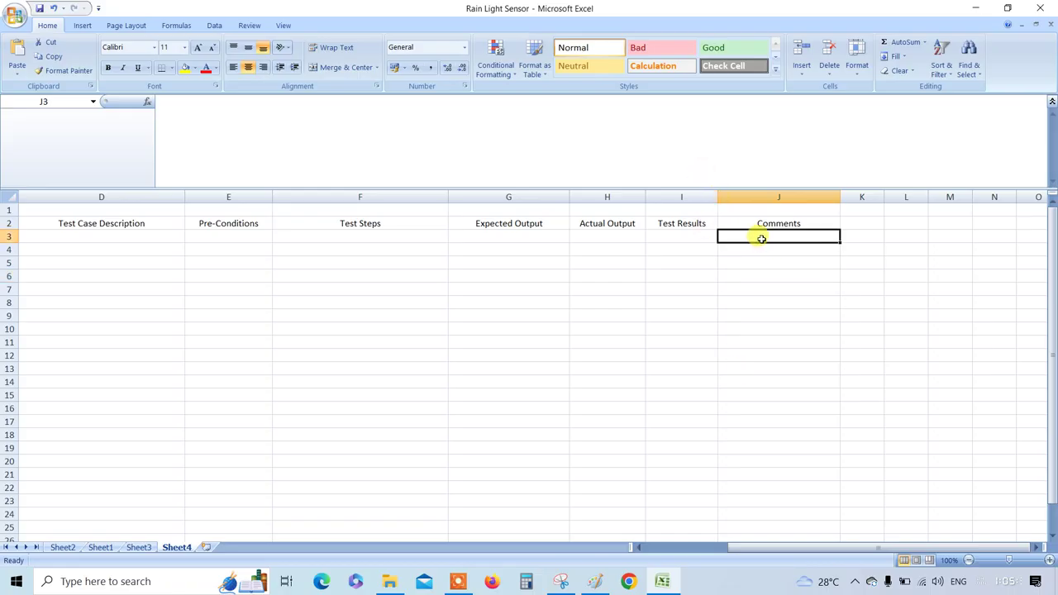
click(478, 224)
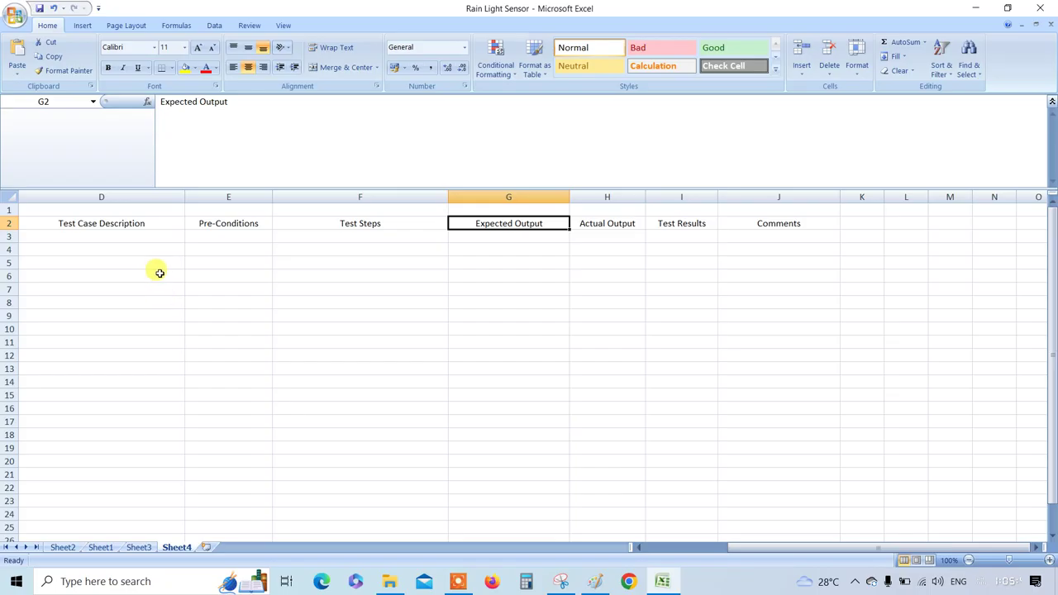
Enter 001 as the first test case's TC Id in A3
click(108, 219)
key(Left)
key(Left)
key(Left)
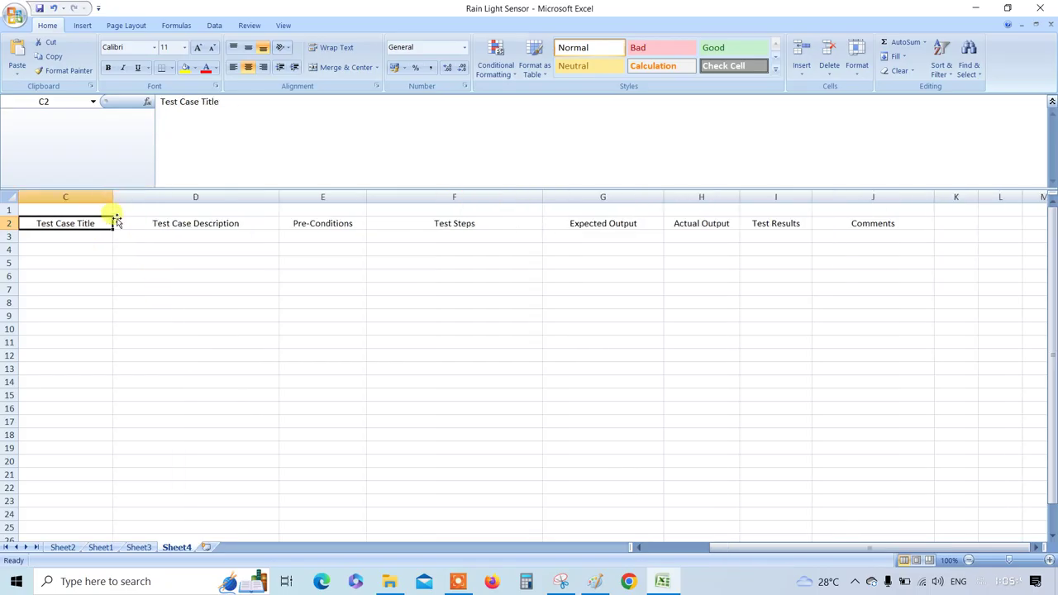
key(Down)
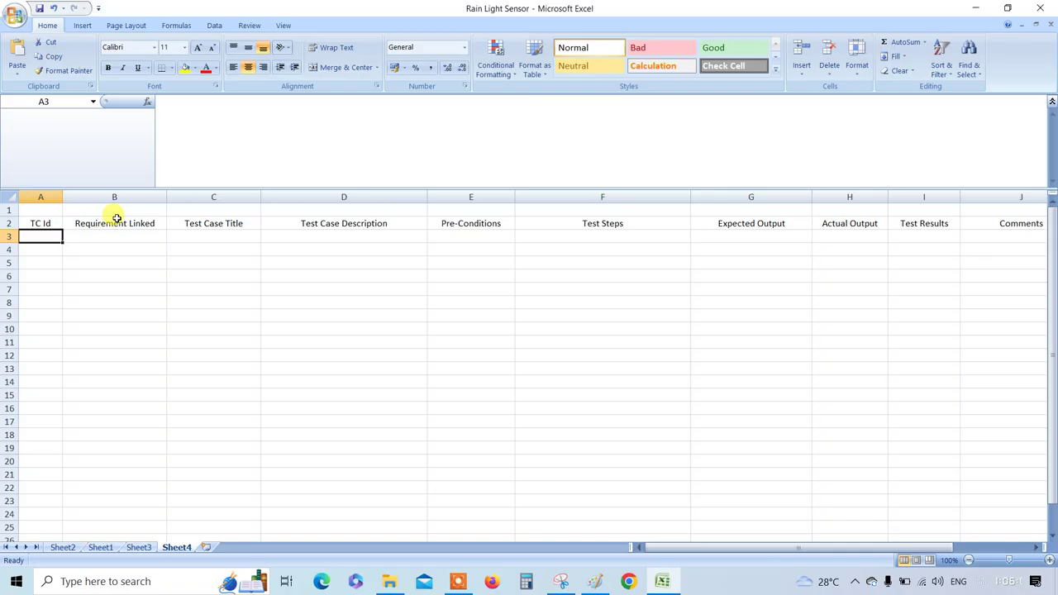
text(0)
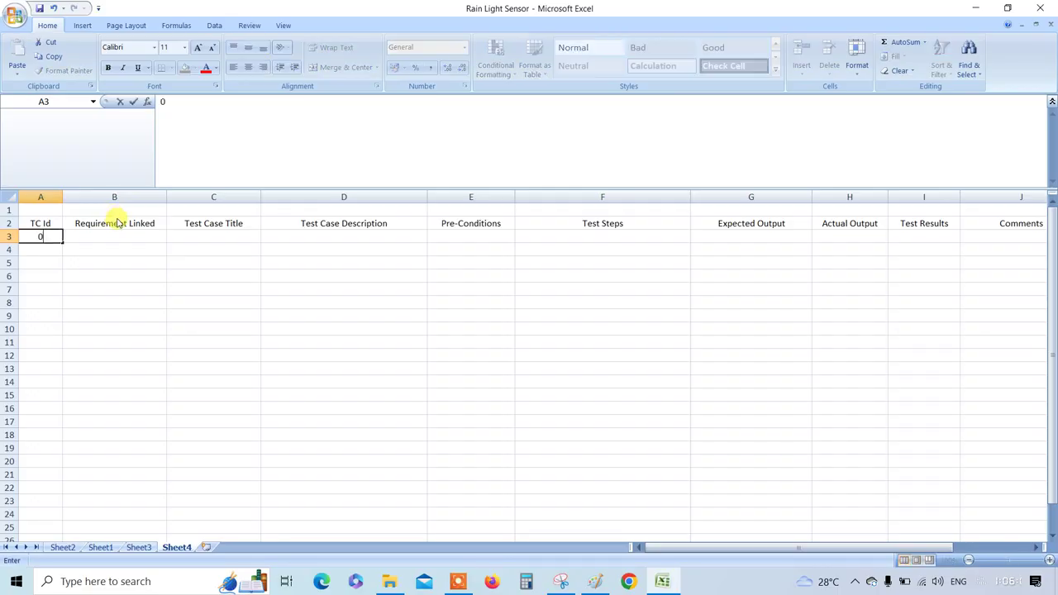
text(001)
click(102, 234)
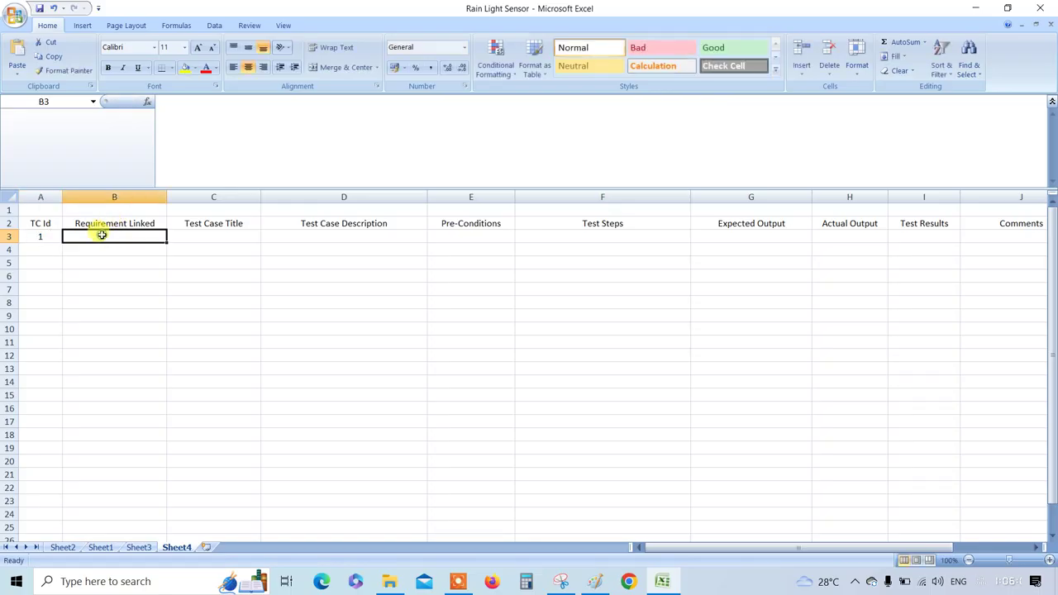
On Sheet1, enter the requirement ID RLS_132432 in I30 beside the customer requirement, and widen column I to fit it
click(59, 548)
click(92, 548)
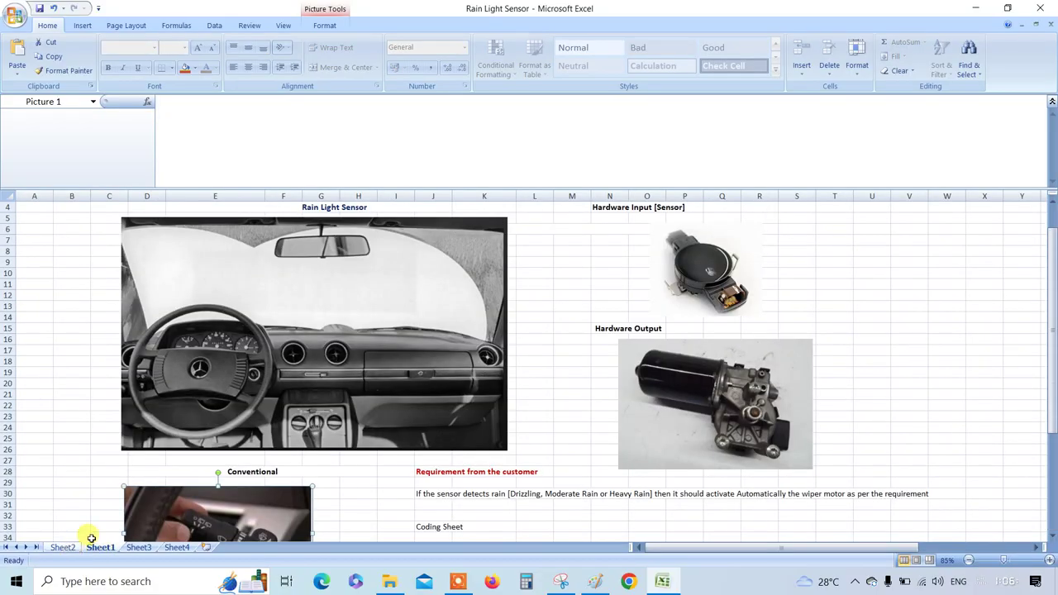
click(386, 493)
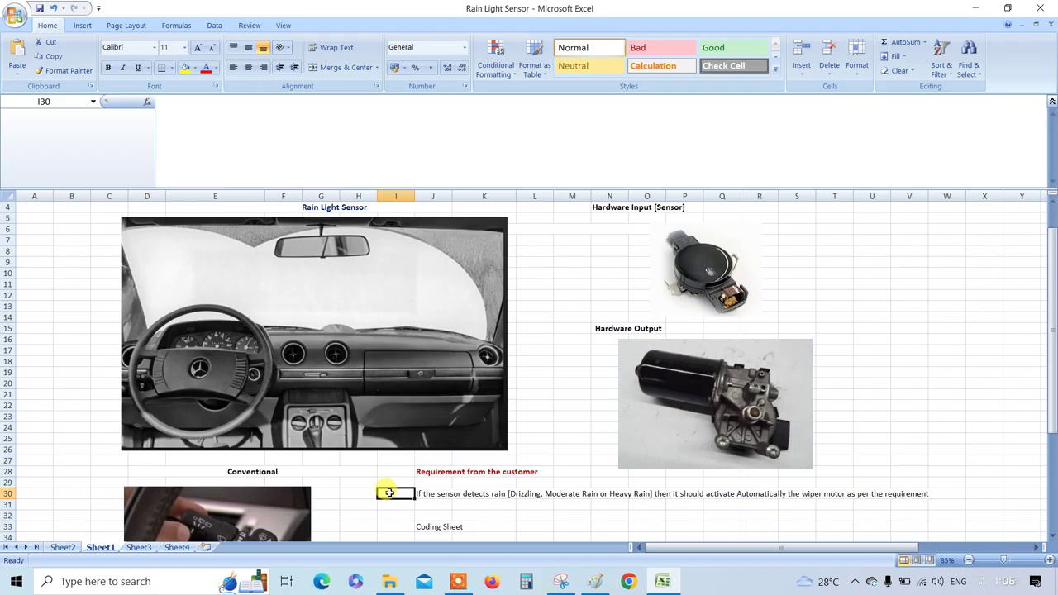
text(R)
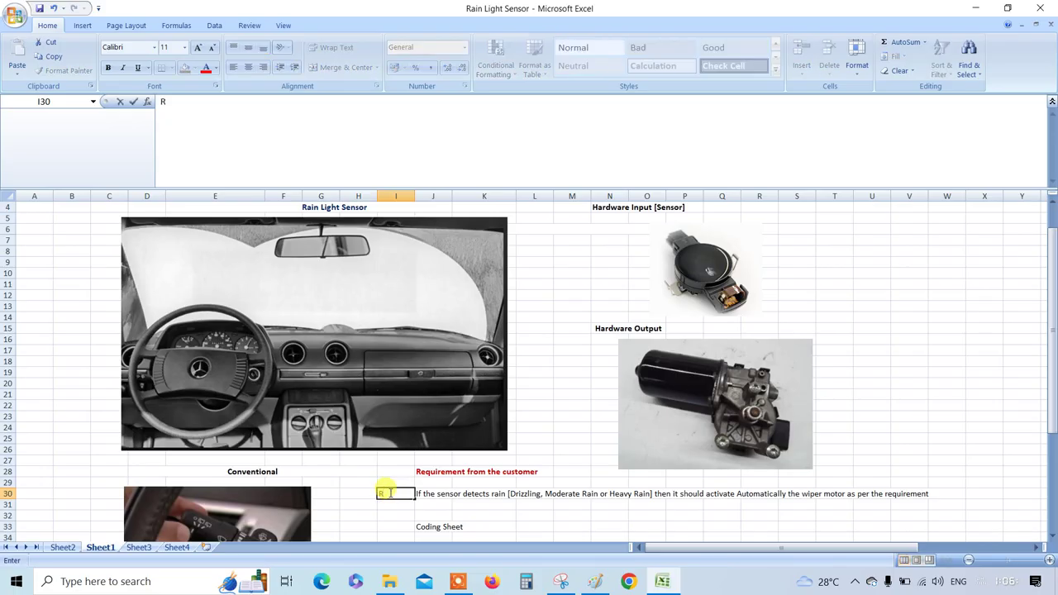
text(LS_132432)
click(385, 510)
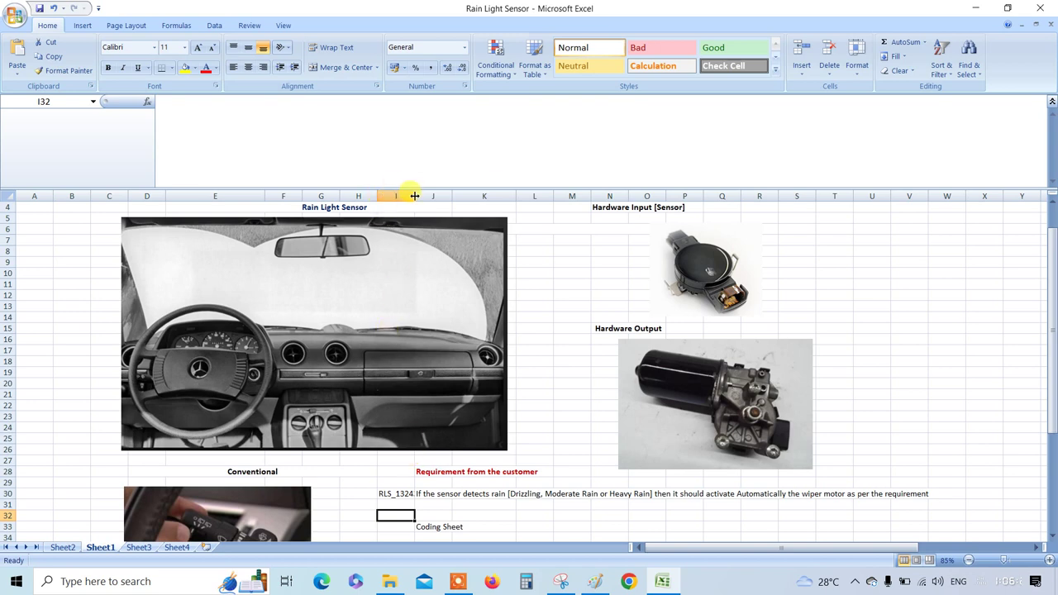
drag(414, 197, 466, 198)
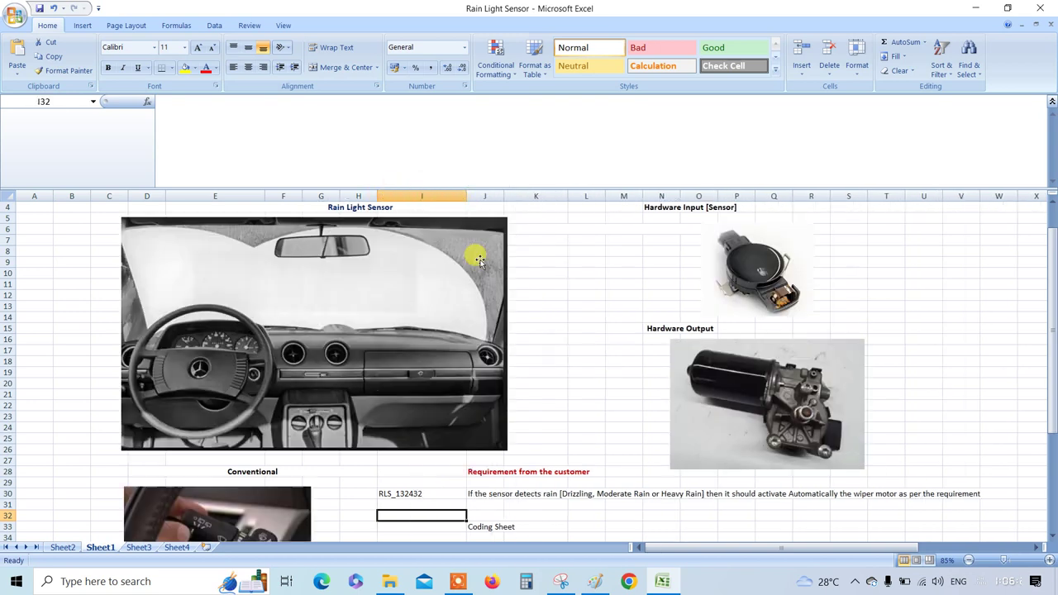
Copy the requirement ID from I30 into I33 beside Coding Sheet and I28 beside the customer requirement heading
click(434, 493)
scroll(433, 493, down, 2)
click(431, 460)
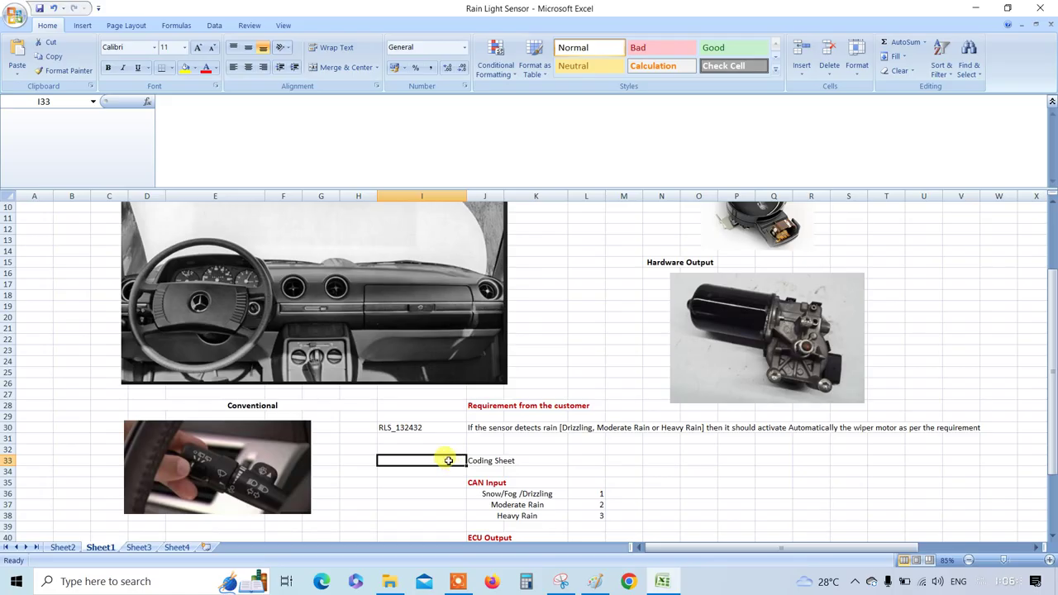
click(432, 428)
key(ctrl+c)
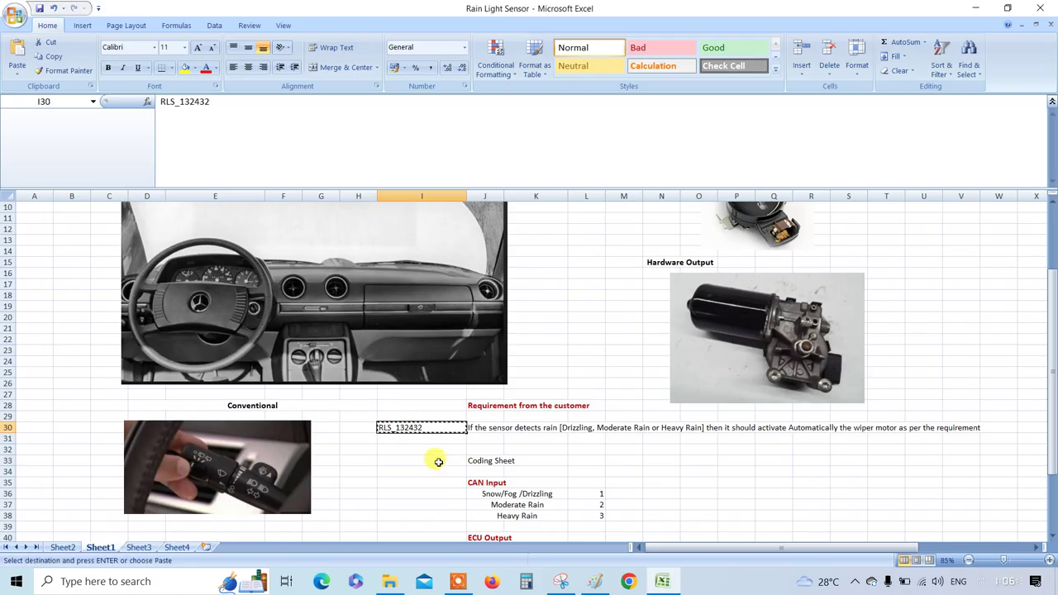
click(438, 460)
key(ctrl+v)
click(432, 405)
key(ctrl+v)
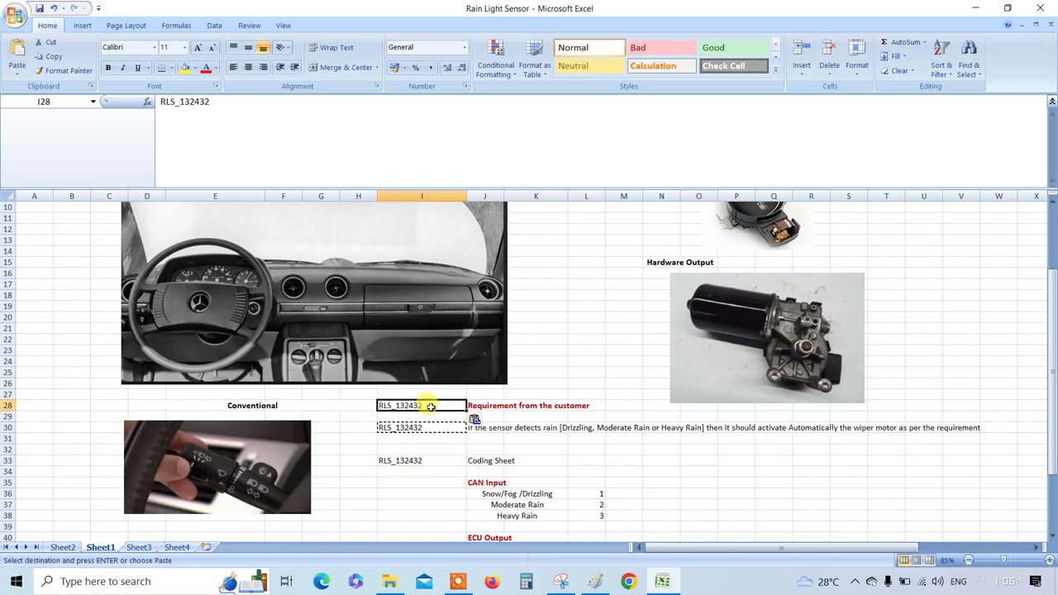
Change the requirement ID in I28 to RLS_132430 and the one in I33 to RLS_132431
double_click(431, 405)
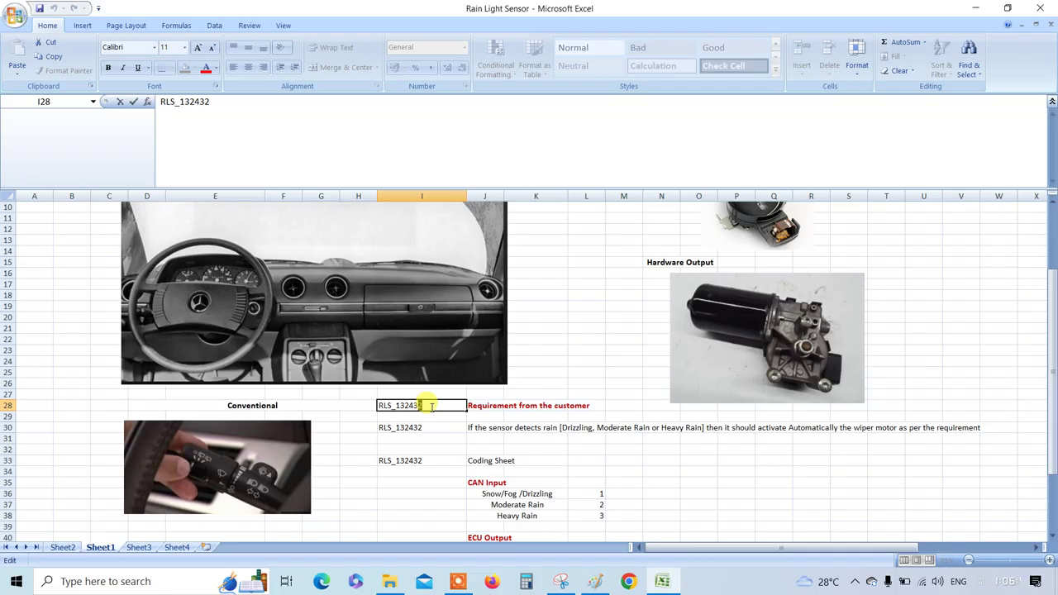
double_click(434, 460)
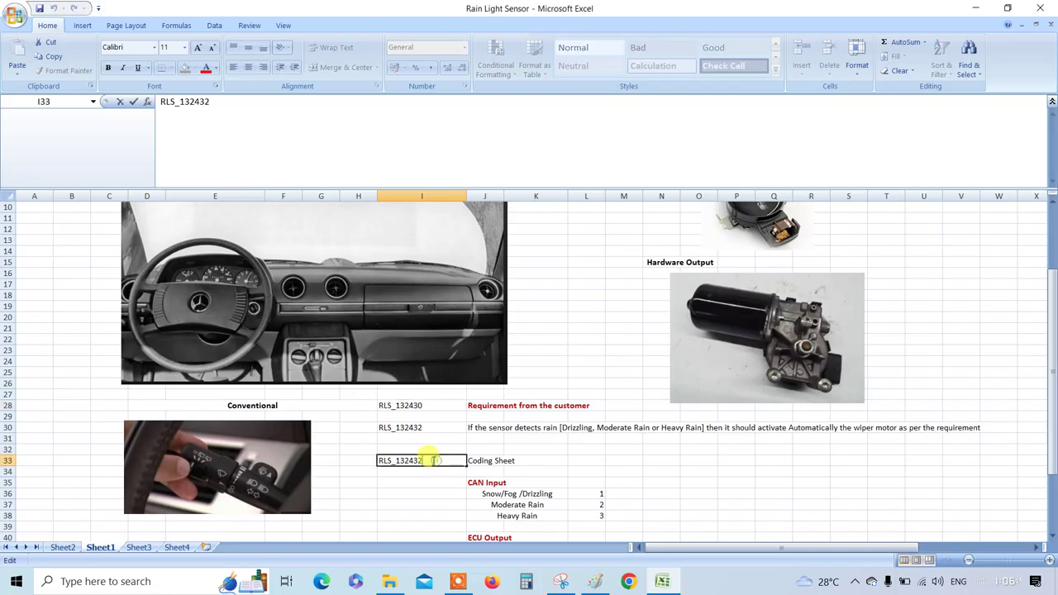
key(BackSpace)
text(1)
scroll(422, 460, down, 1)
click(431, 453)
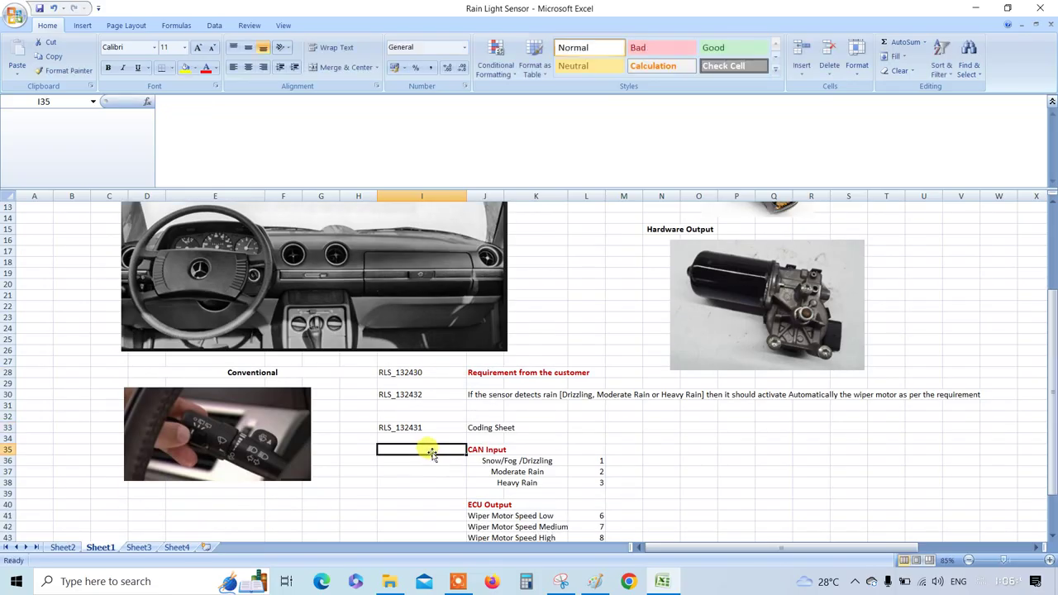
Copy the Coding Sheet requirement ID to I35 beside CAN Input and change it to RLS_132445
click(425, 430)
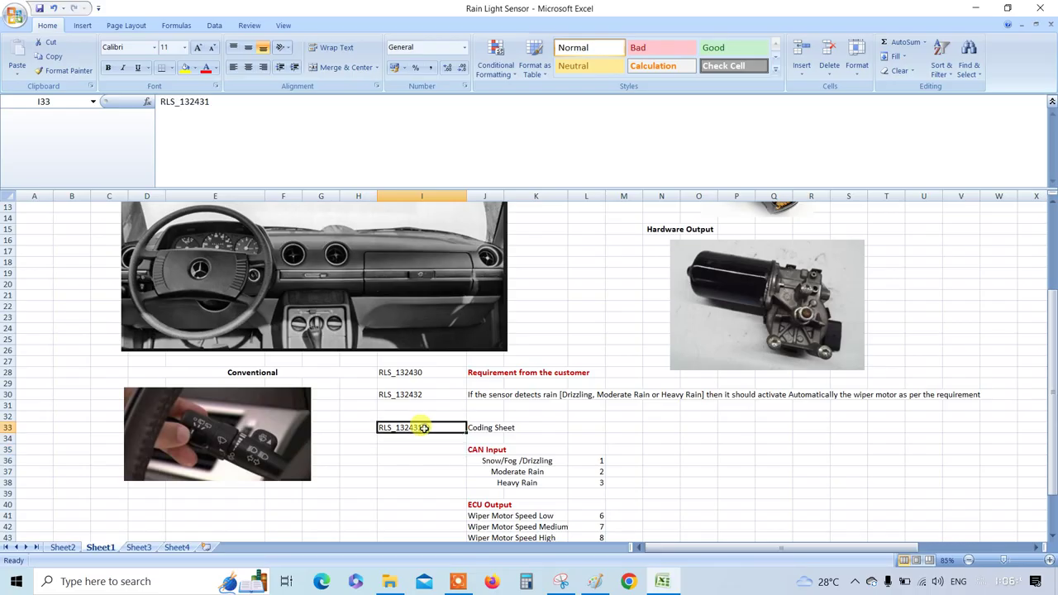
key(ctrl+c)
click(431, 450)
key(ctrl+v)
double_click(422, 450)
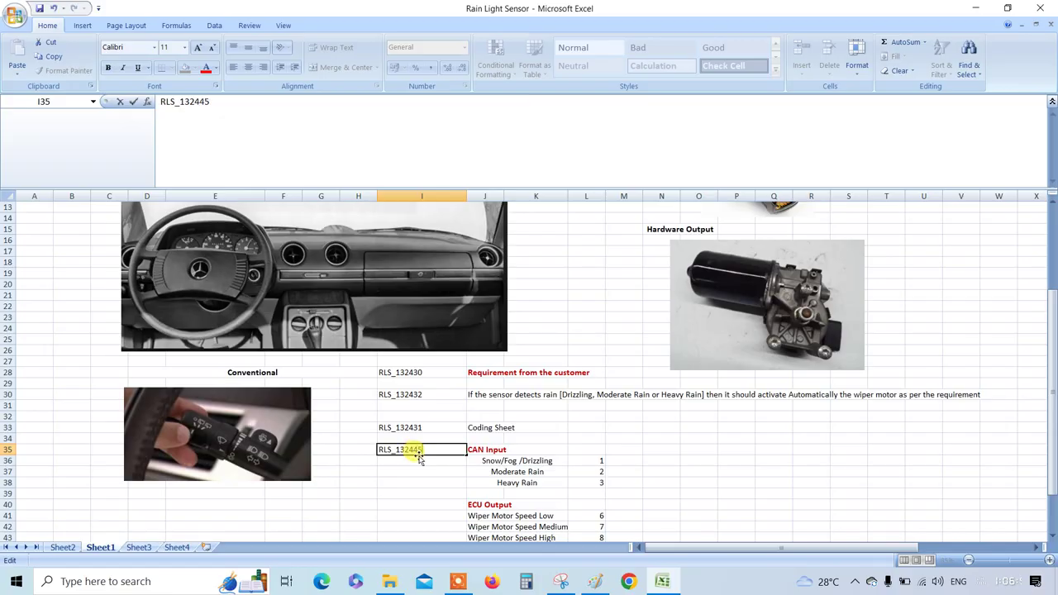
click(420, 470)
click(420, 449)
key(ctrl+c)
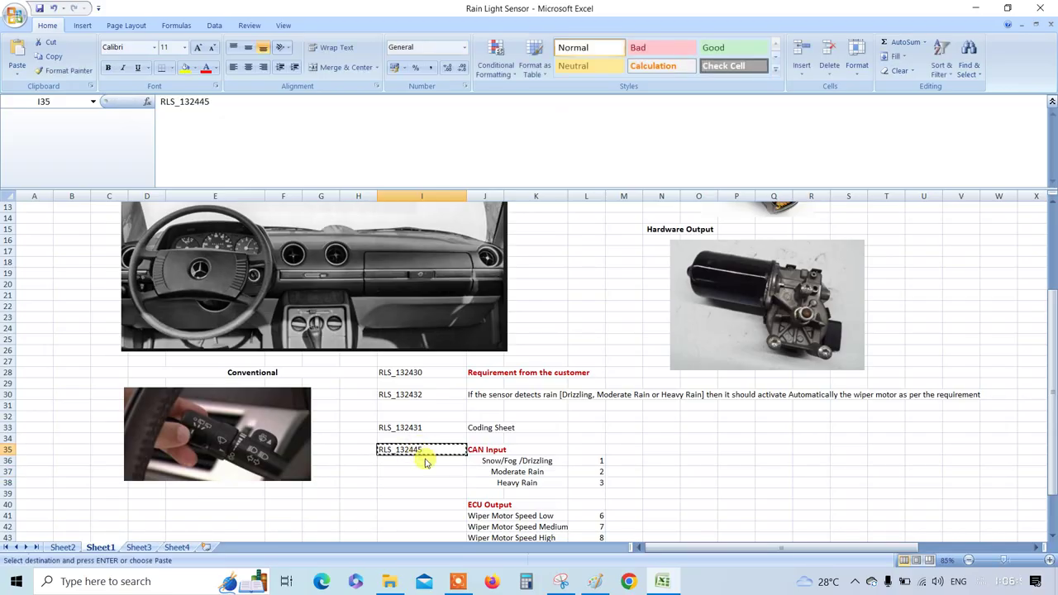
click(425, 461)
click(487, 471)
scroll(488, 471, down, 2)
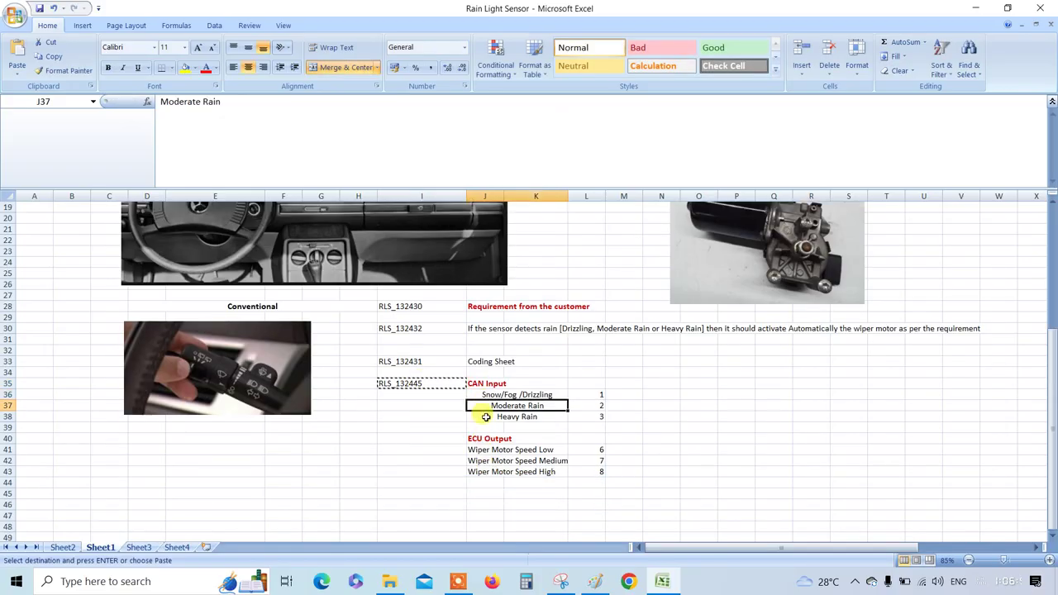
drag(486, 410, 483, 397)
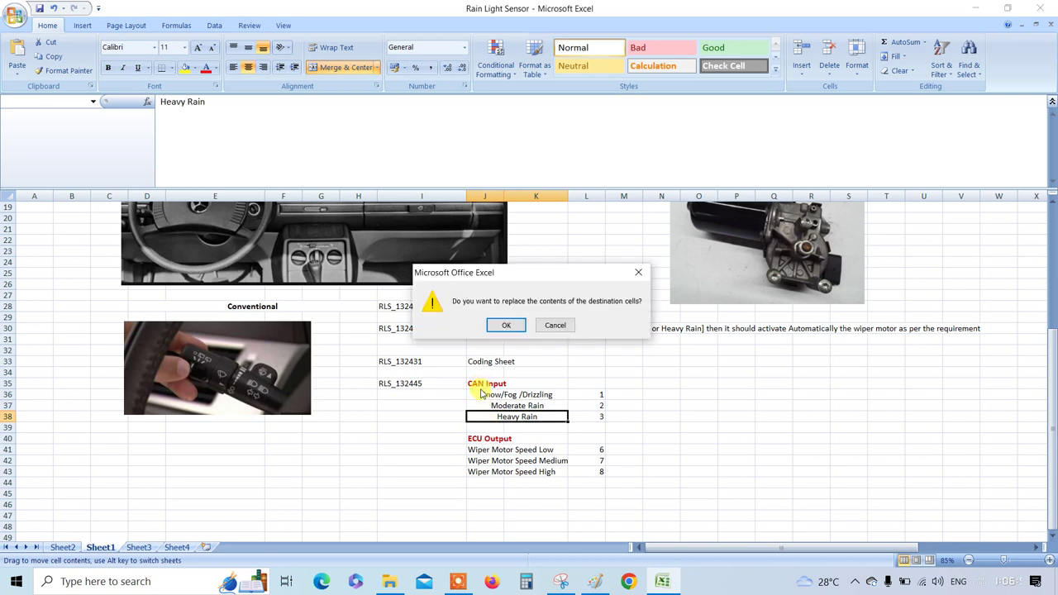
click(554, 326)
Copy the CAN Input requirement ID to I40 beside ECU Output and change it to RLS_132467
click(413, 383)
click(425, 442)
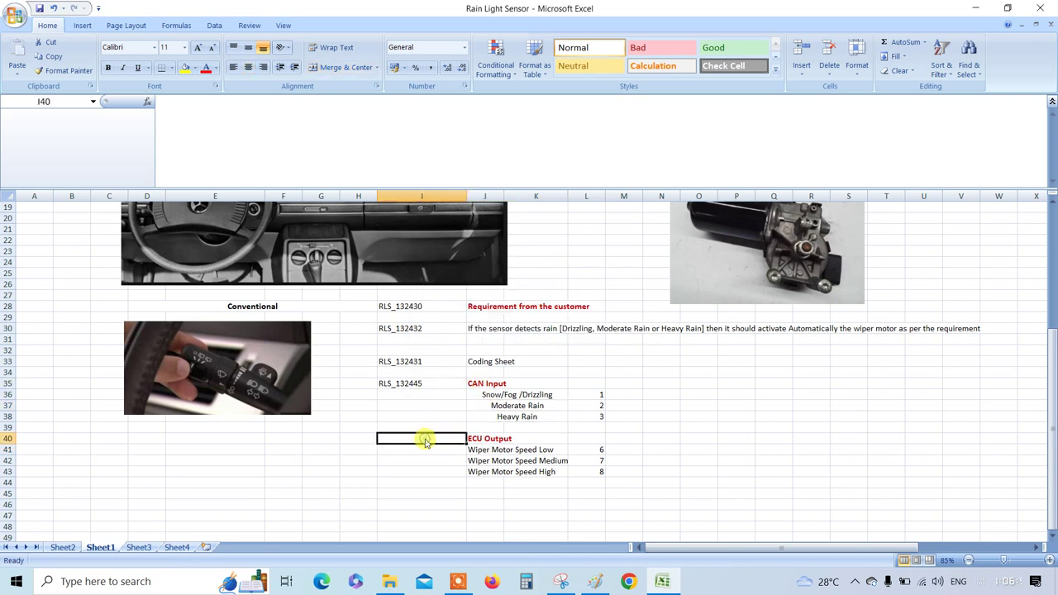
click(423, 384)
key(ctrl+c)
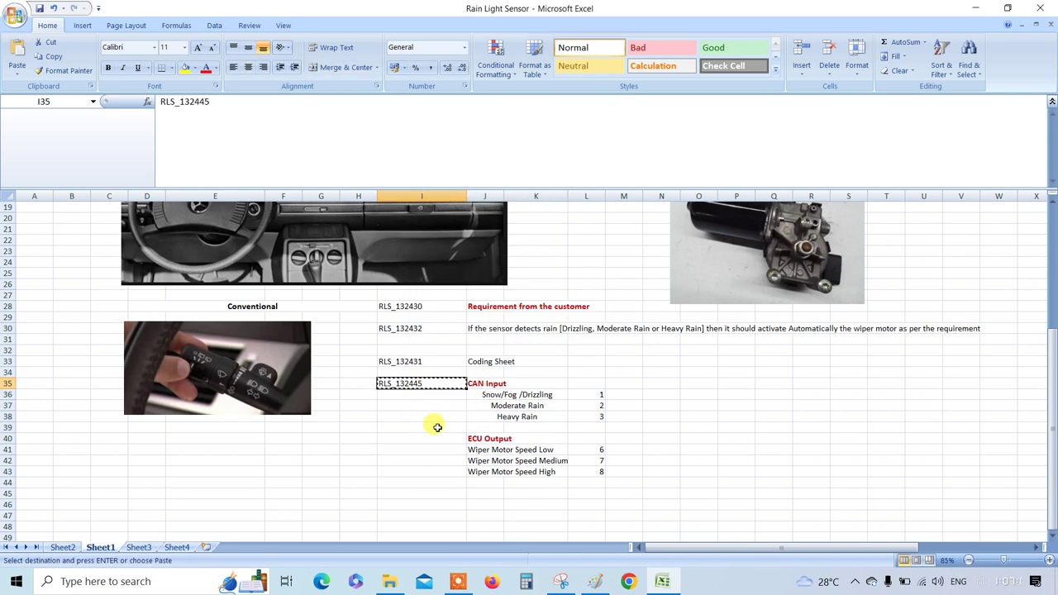
click(440, 438)
key(ctrl+v)
double_click(422, 438)
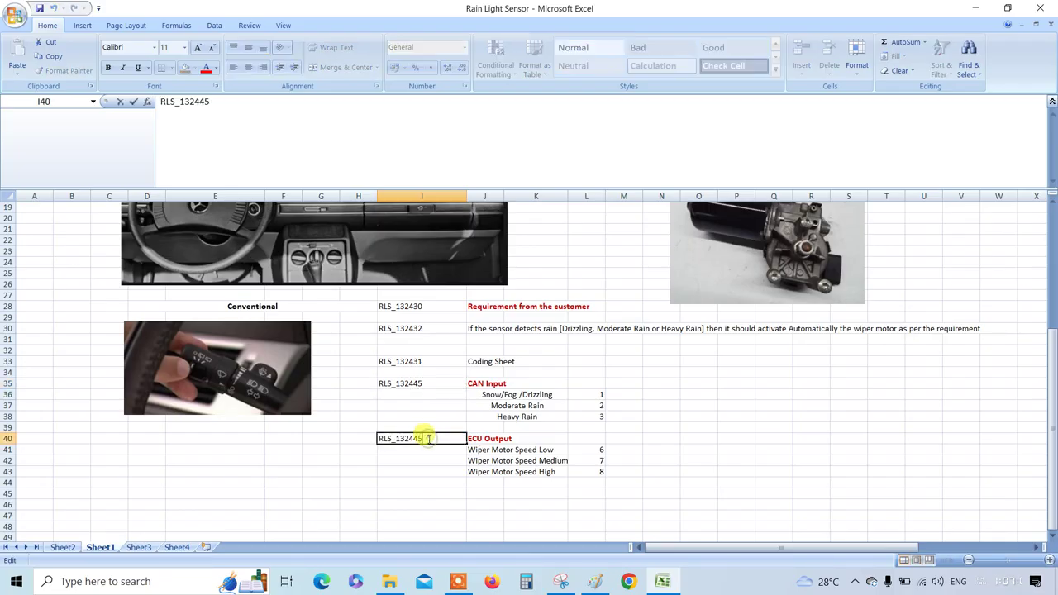
text(67)
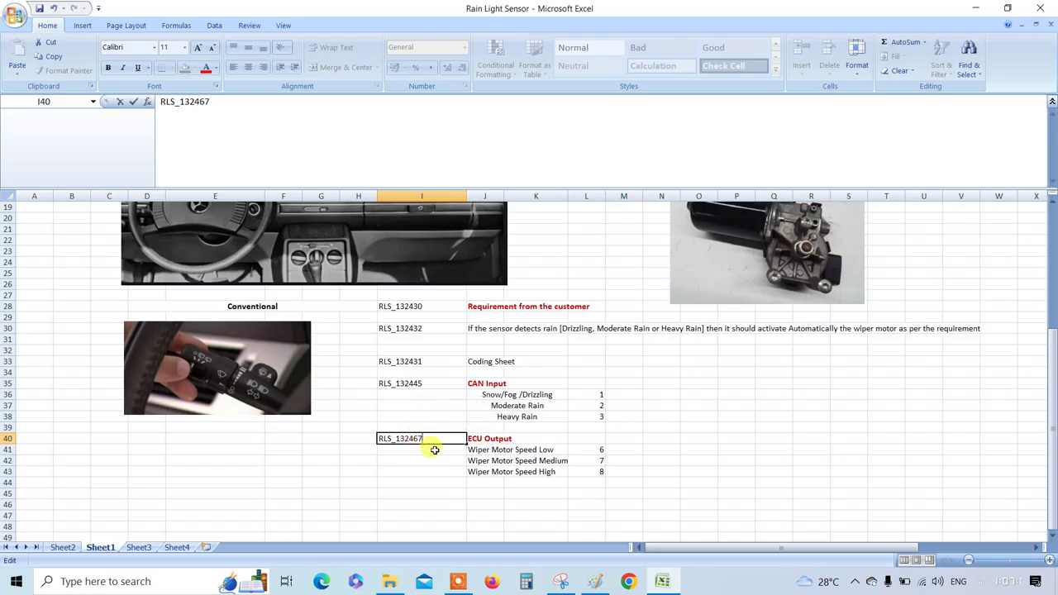
click(686, 416)
Review the requirement IDs in I28:I40 on Sheet1 and the first test case row on Sheet4
scroll(435, 383, up, 4)
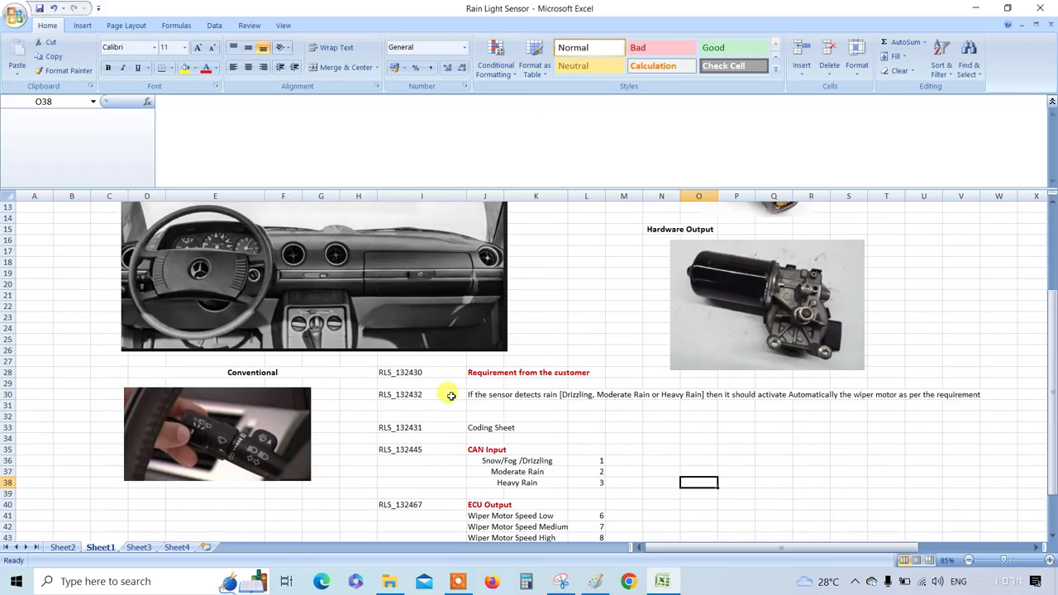
scroll(494, 430, up, 2)
scroll(503, 405, down, 6)
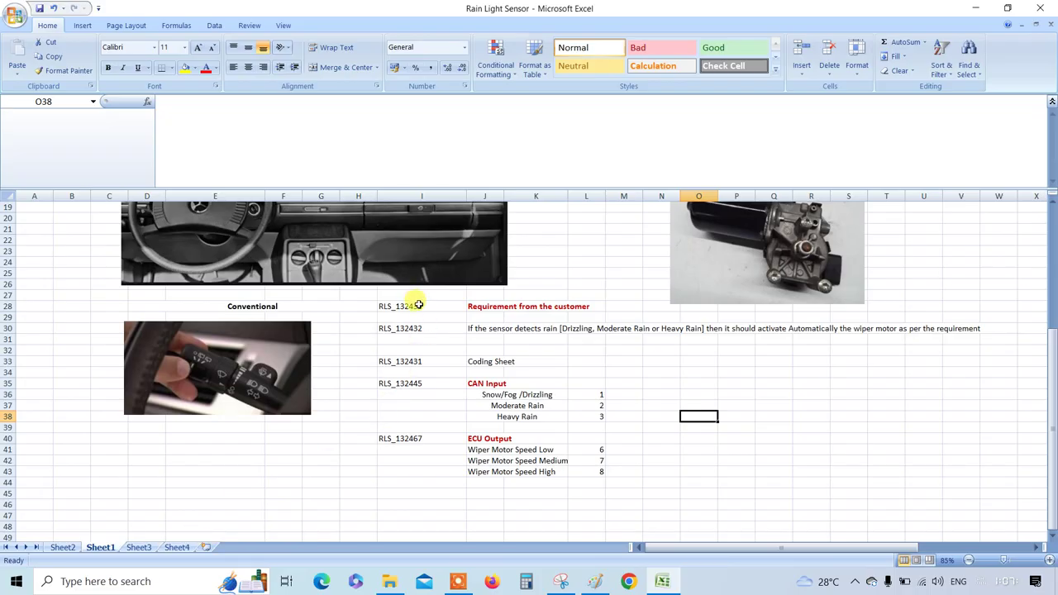
drag(408, 306, 421, 439)
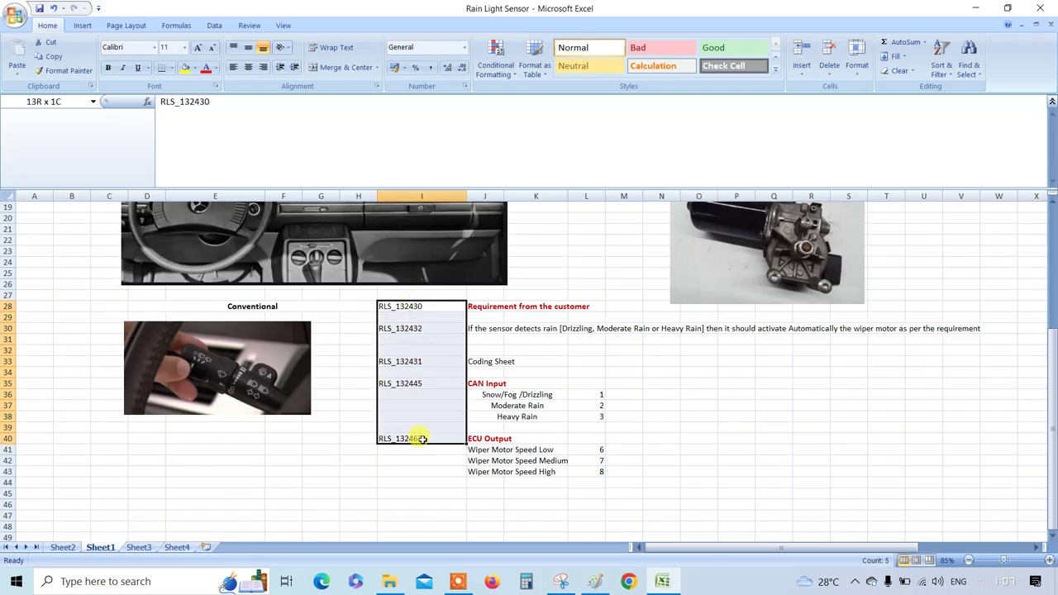
right_click(431, 399)
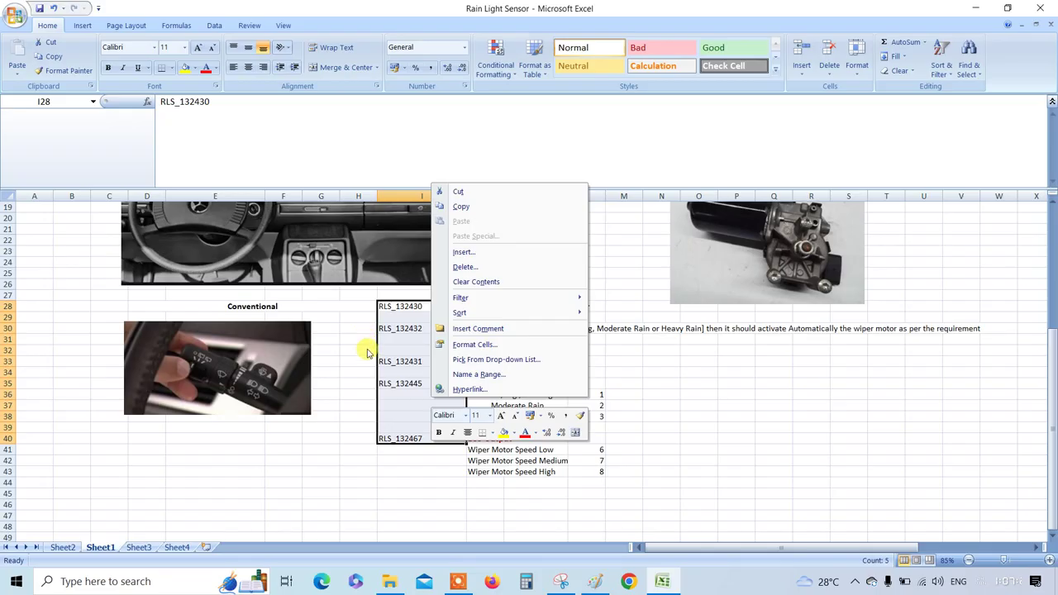
click(177, 548)
click(178, 547)
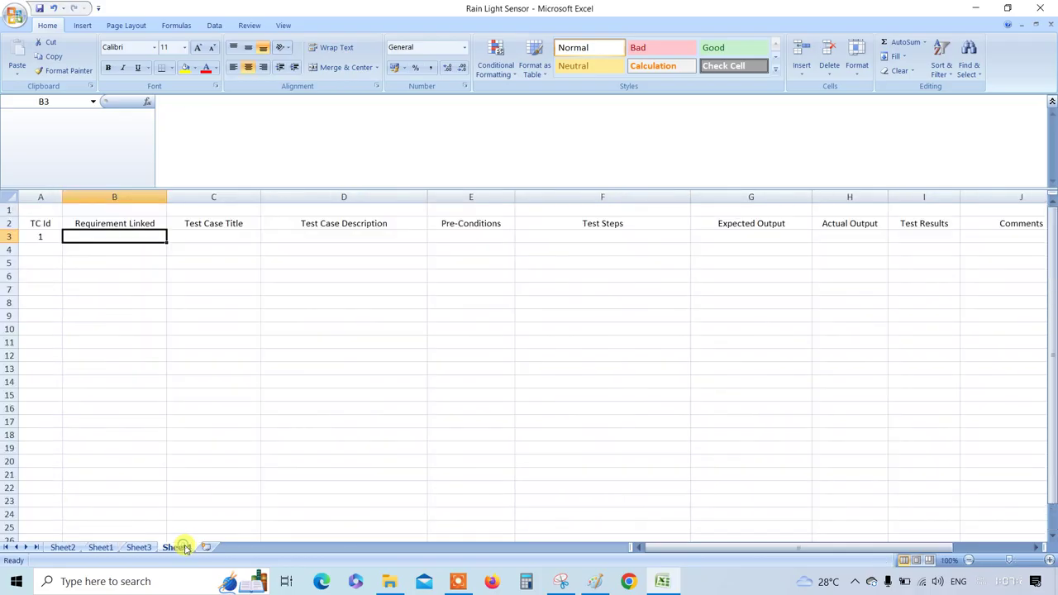
click(183, 236)
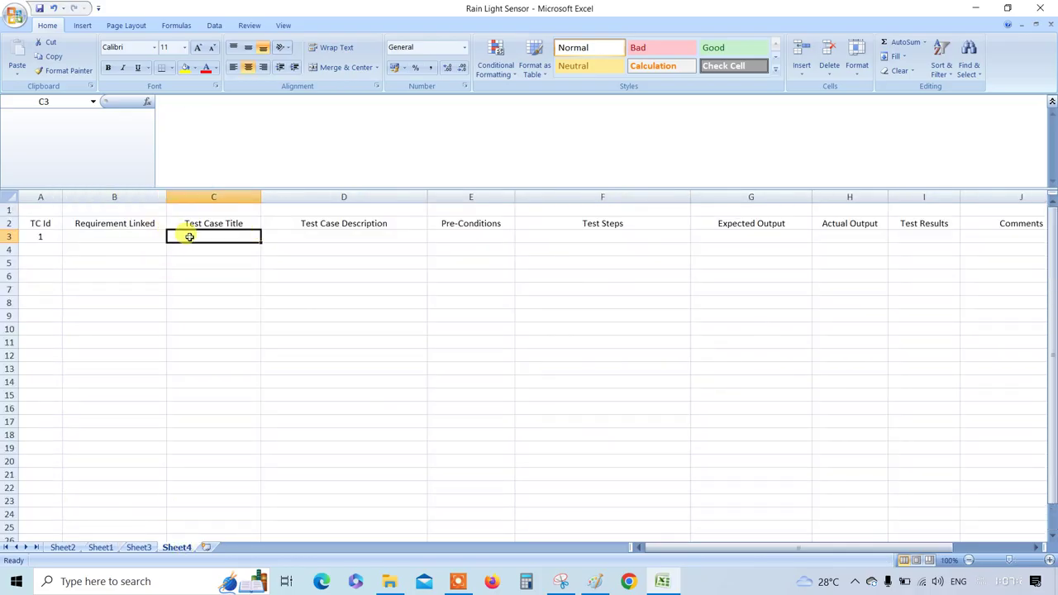
On Sheet1, examine the CAN Input rain codes and the corresponding ECU Output wiper motor speed codes
click(97, 547)
click(599, 404)
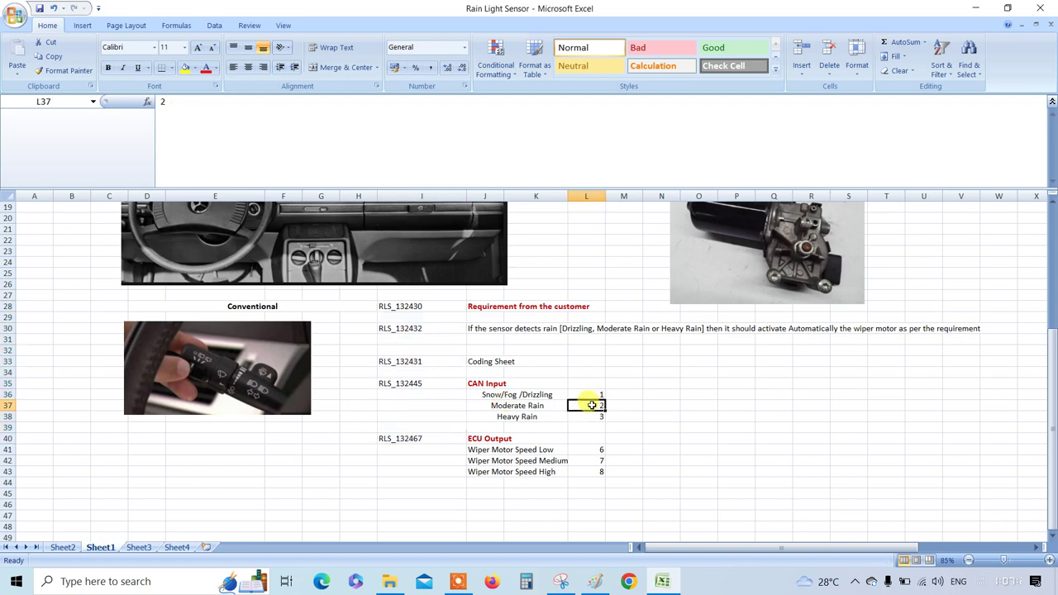
scroll(588, 402, up, 2)
scroll(514, 447, down, 1)
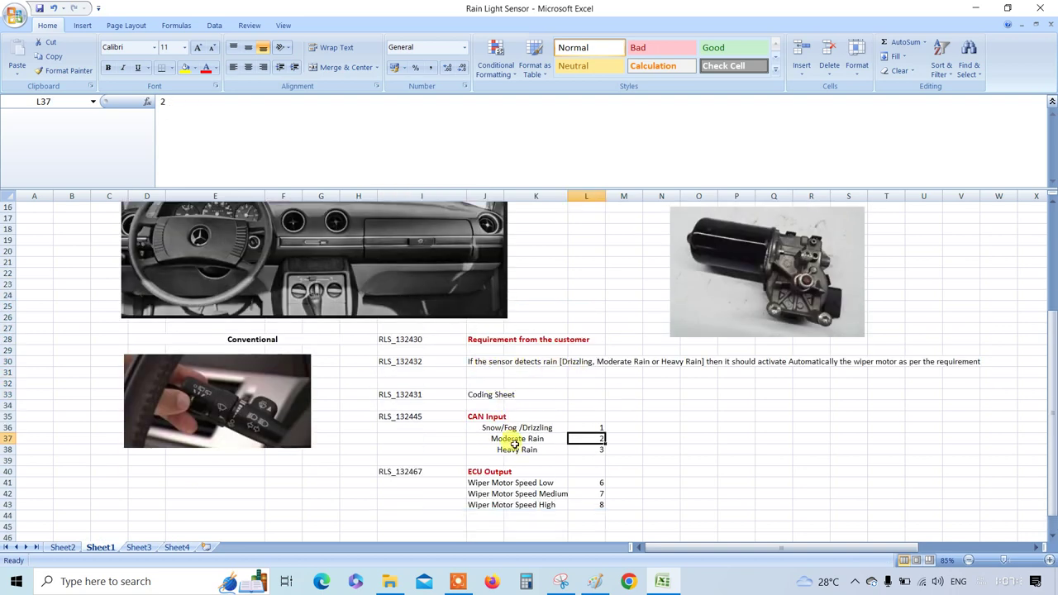
click(529, 427)
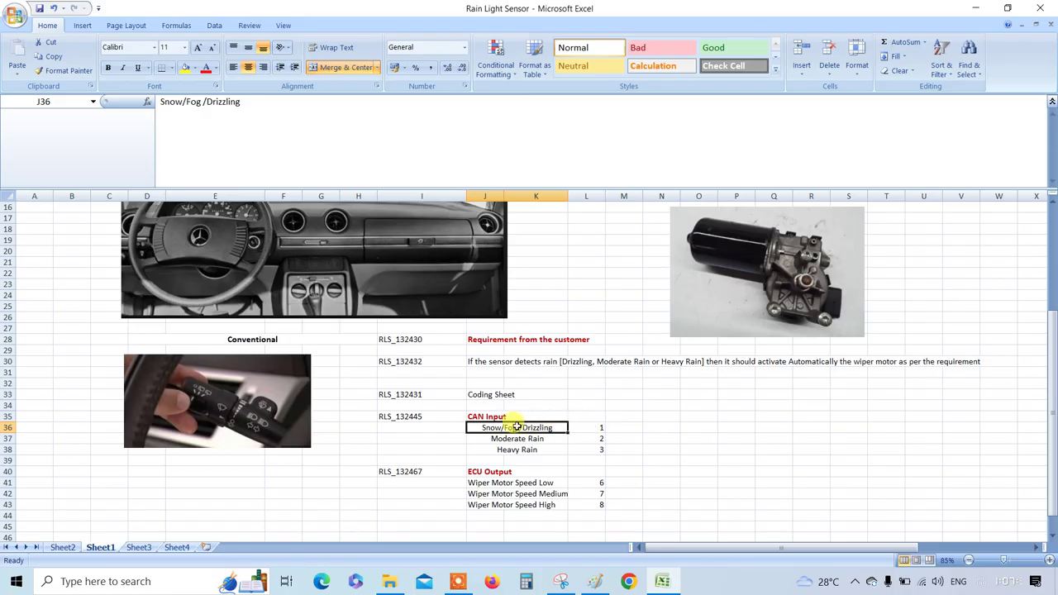
click(601, 427)
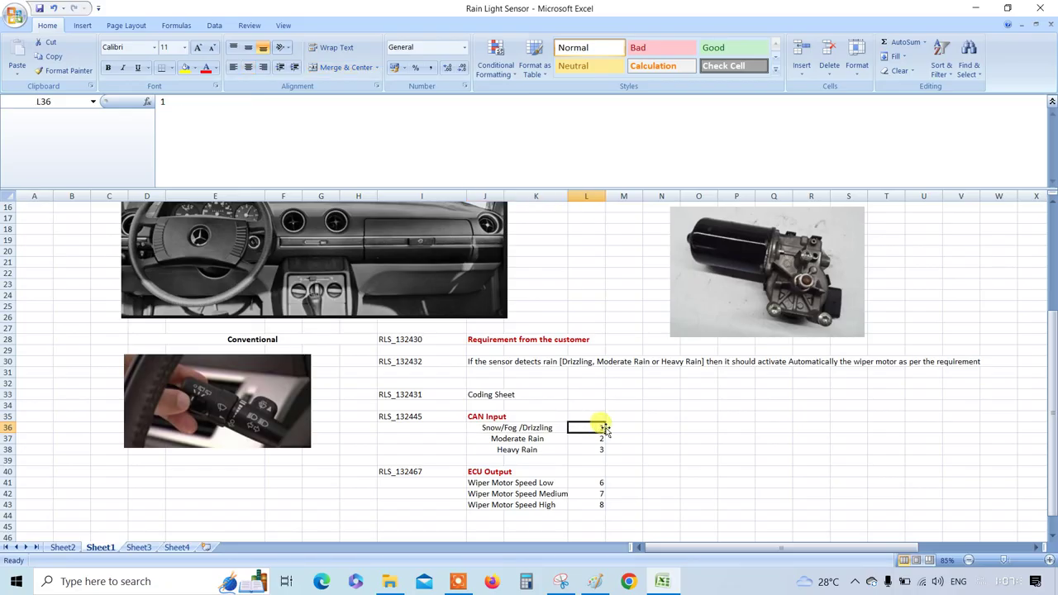
click(574, 483)
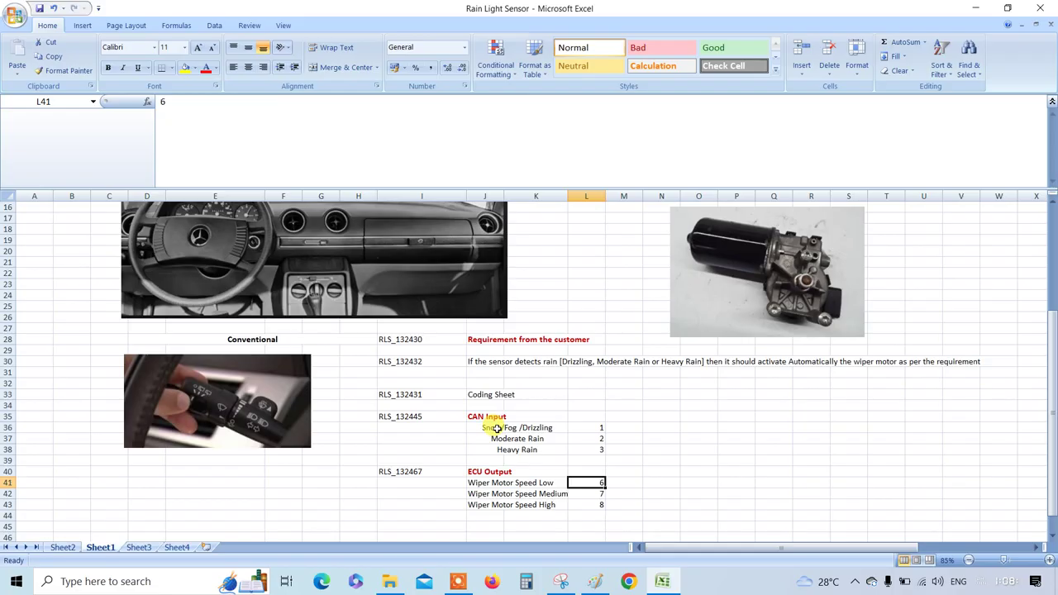
click(529, 482)
click(496, 427)
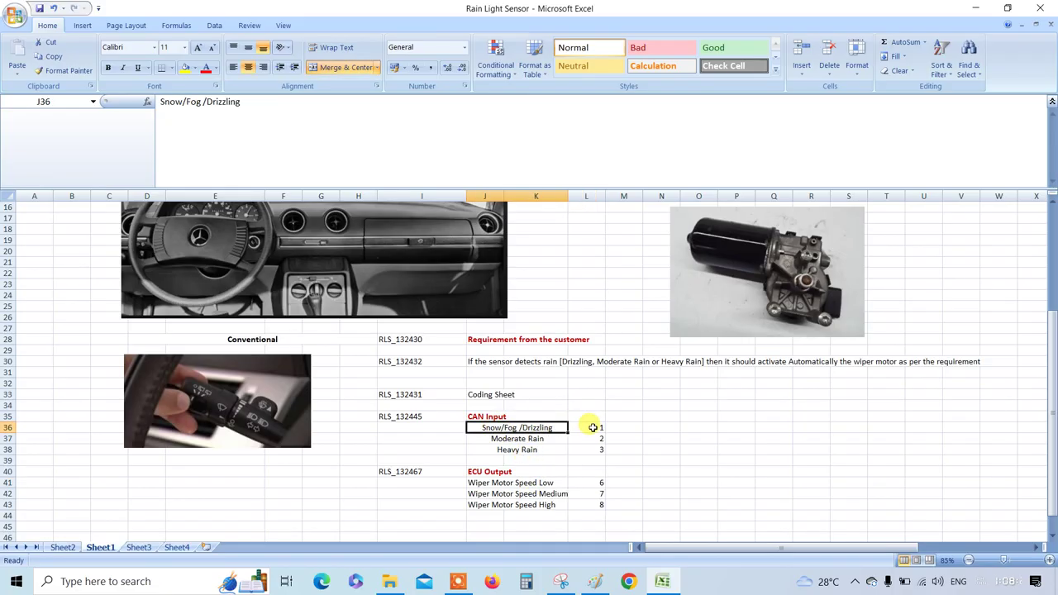
click(593, 427)
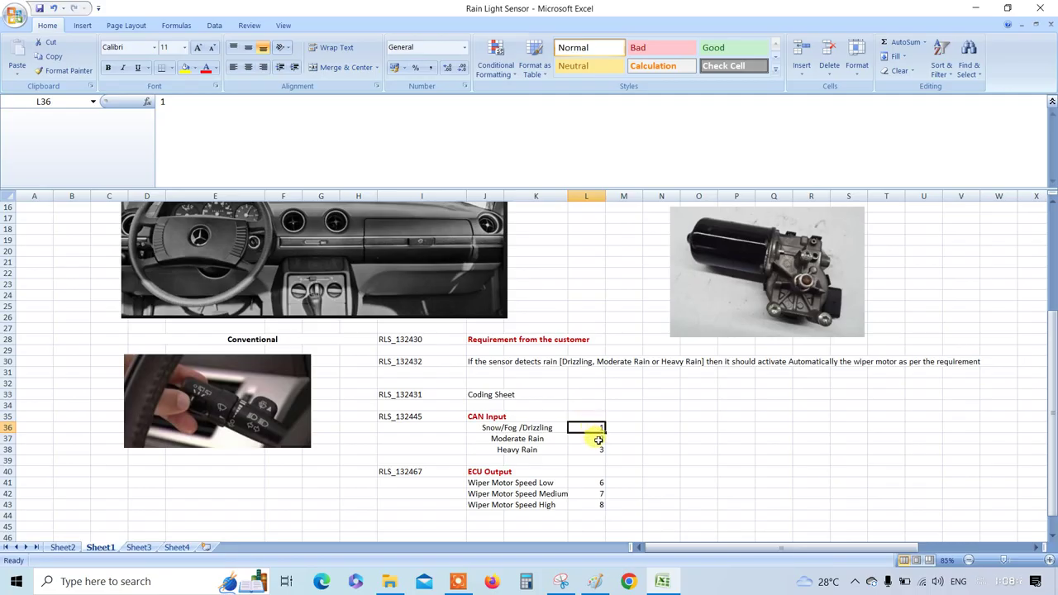
click(599, 441)
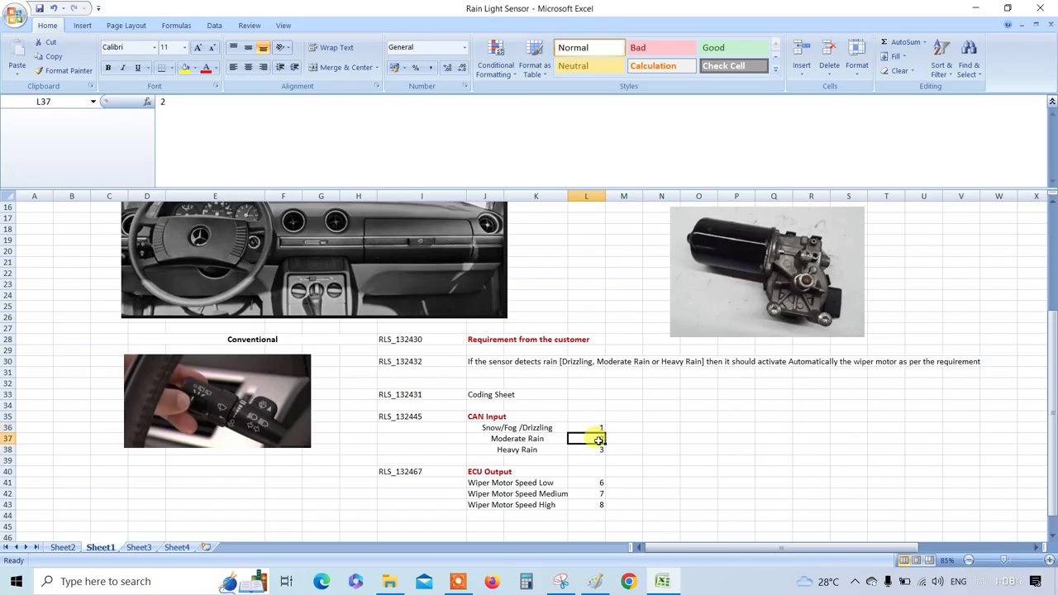
click(595, 450)
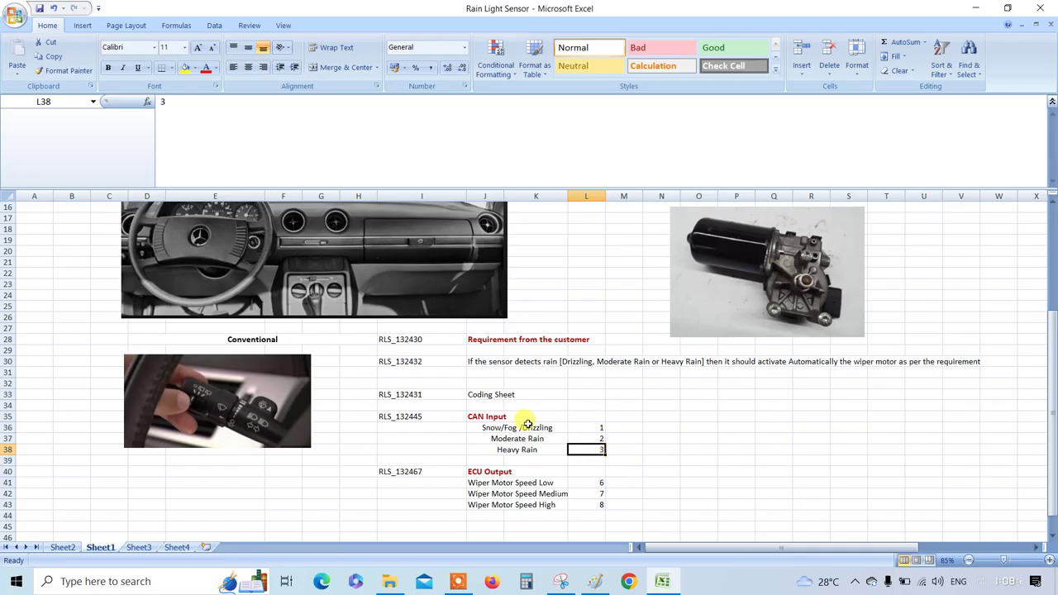
drag(525, 424, 584, 446)
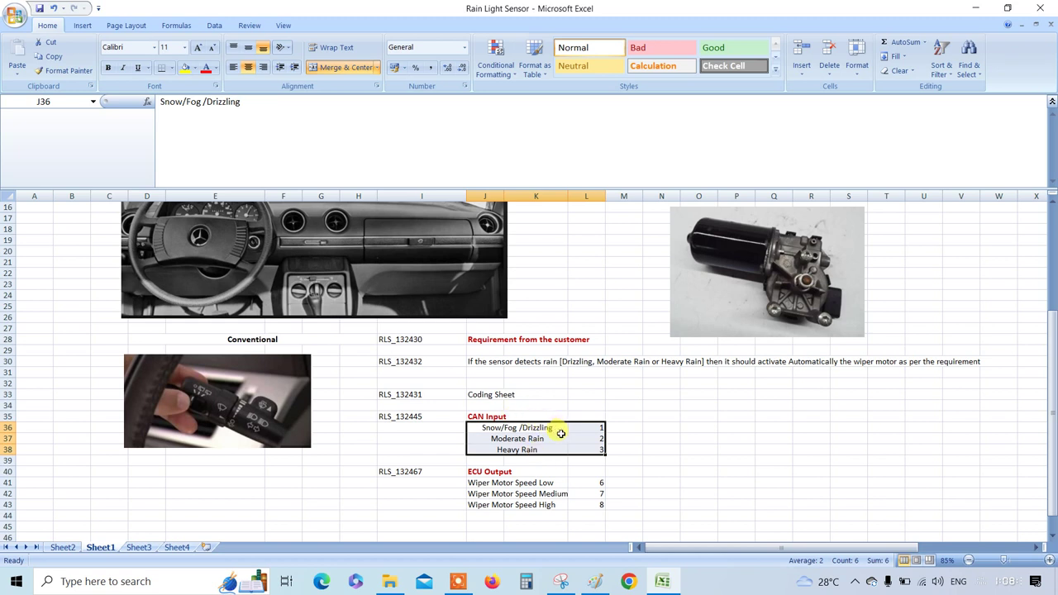
click(596, 417)
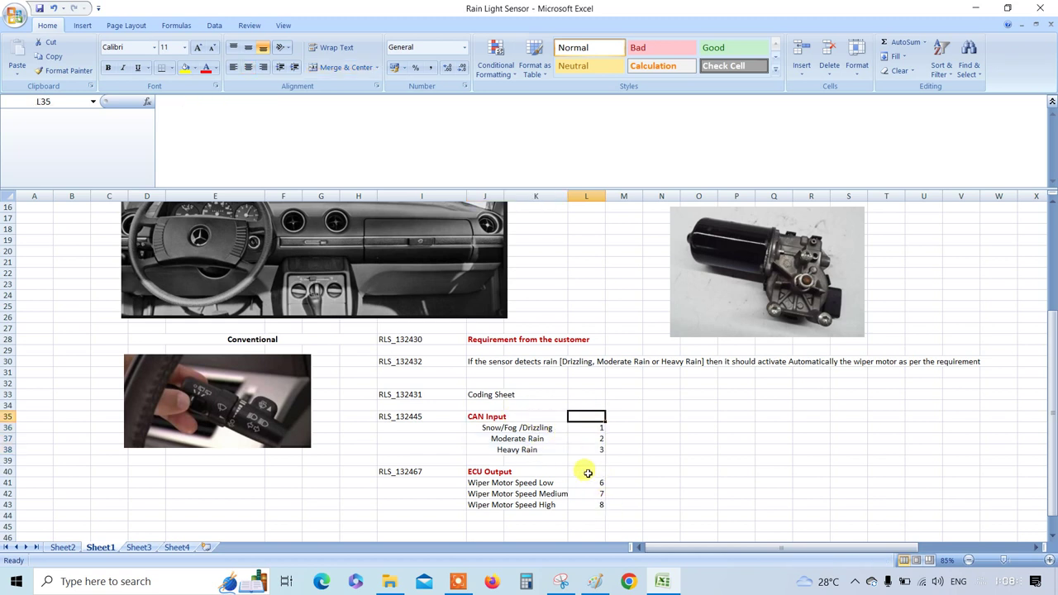
Add a Wiper Motor Stop entry in J44 under ECU Output with code 5 in L44
click(486, 516)
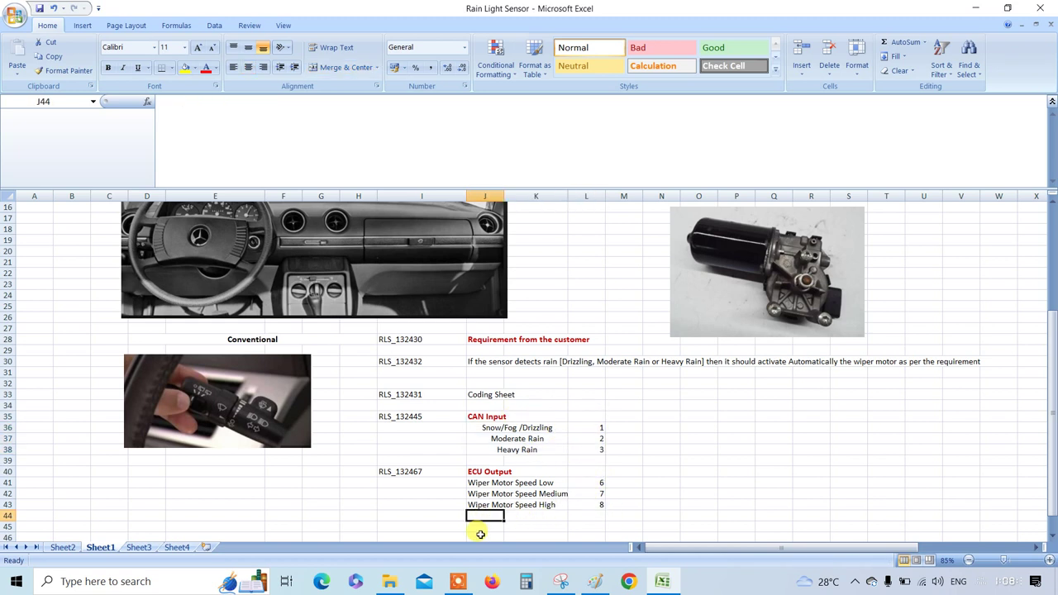
text(Wiper )
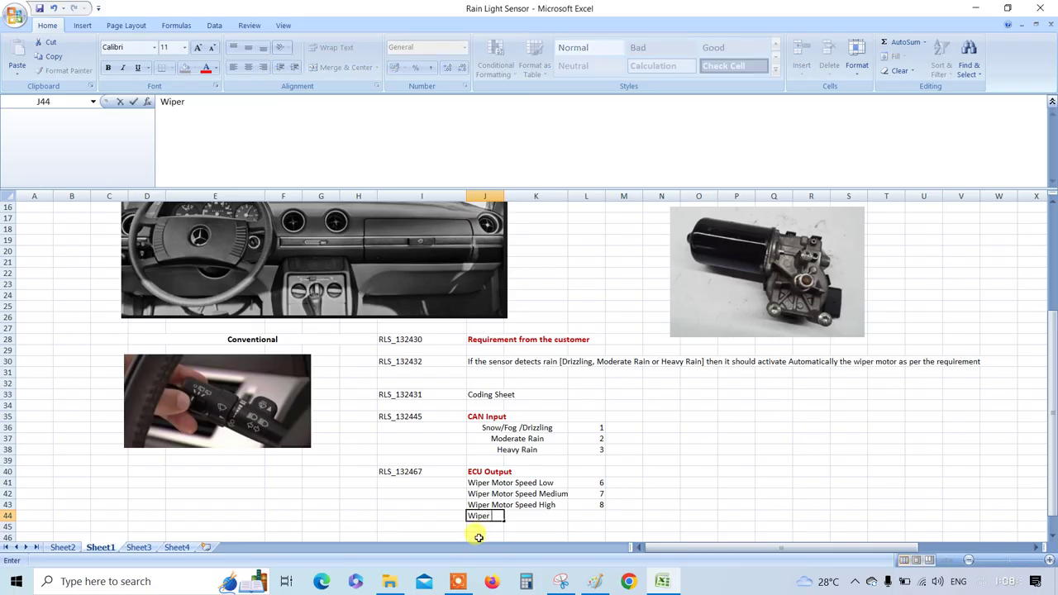
text(Motor Stop)
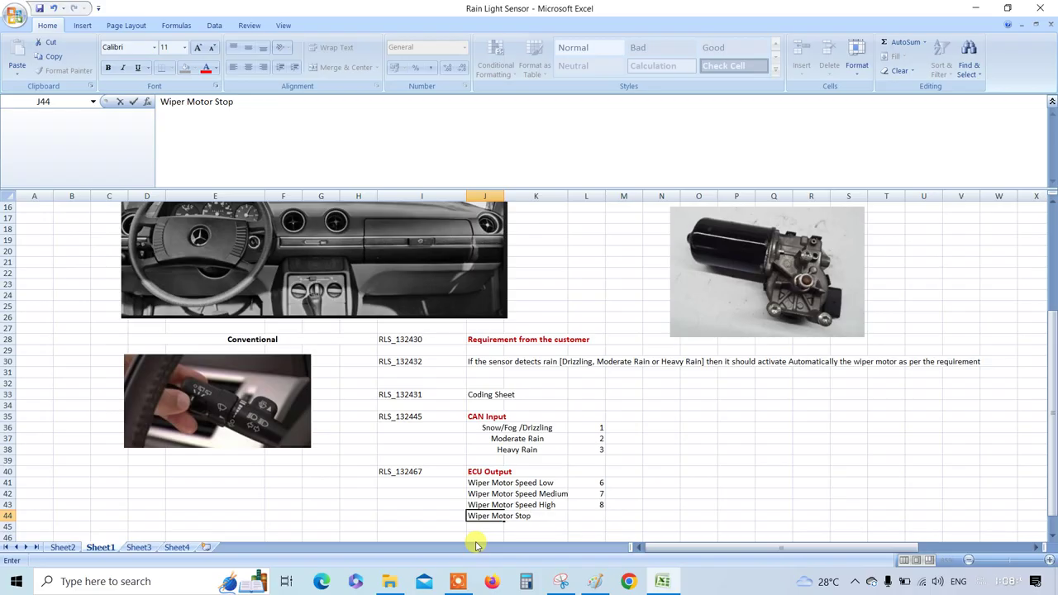
click(582, 515)
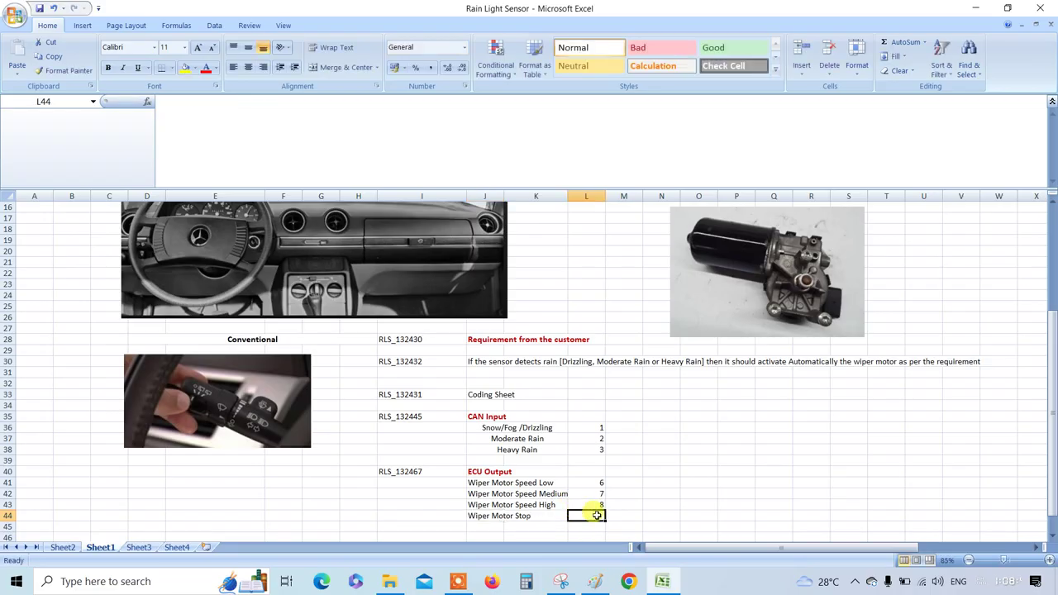
text(5)
Add a No Rain entry in J39 under CAN Input with code 0 in L39
click(491, 450)
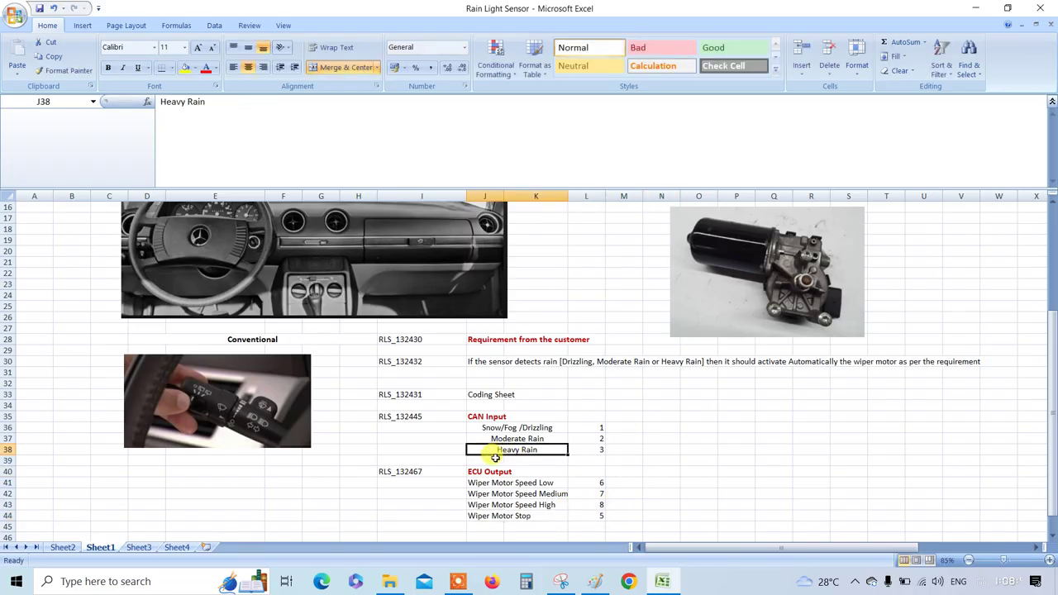
click(495, 459)
text(No Ra)
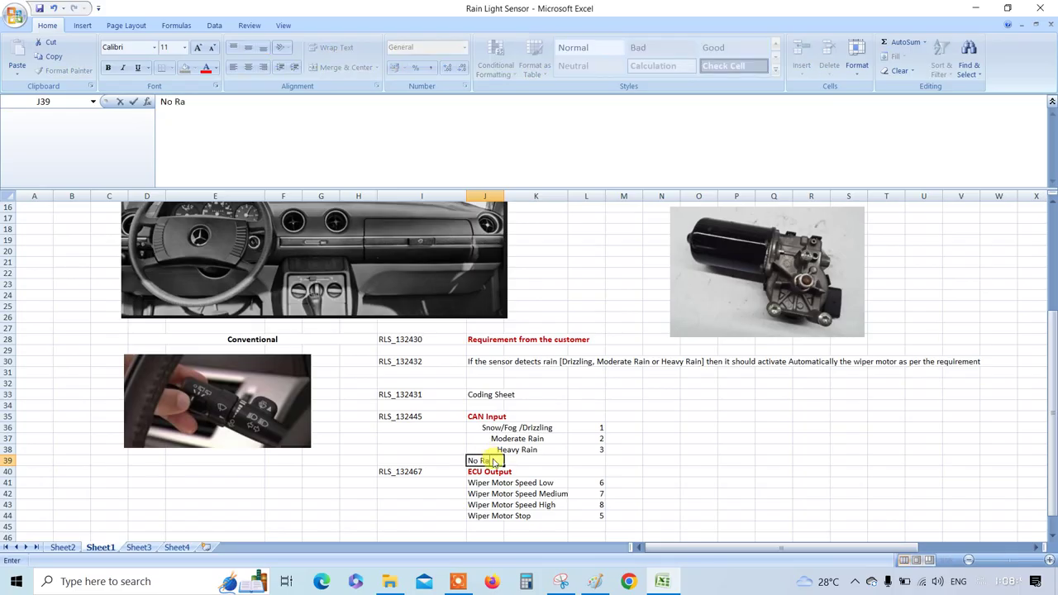
text(in)
click(597, 465)
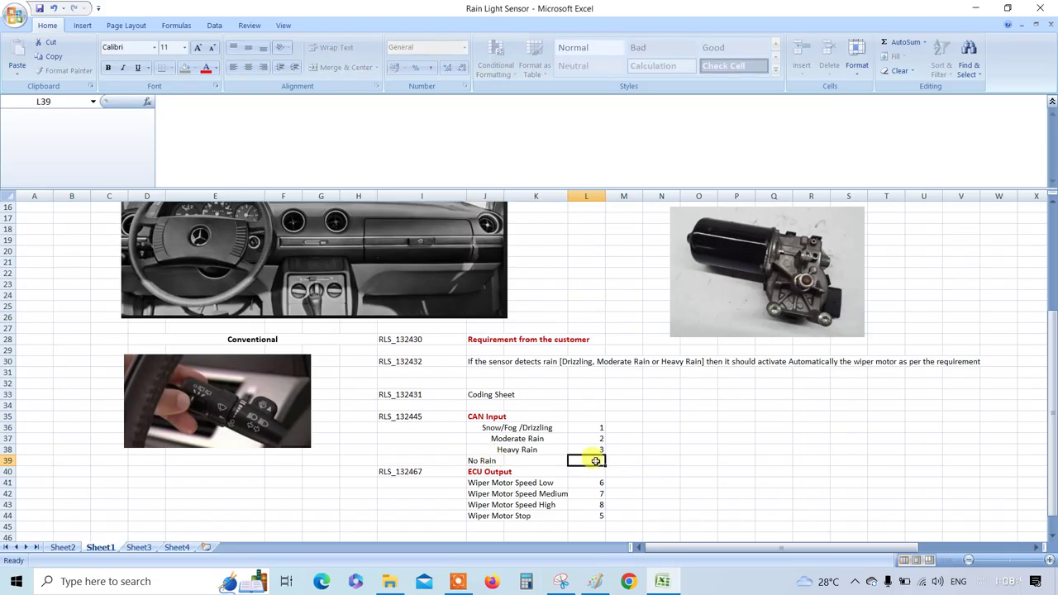
text(0)
click(654, 460)
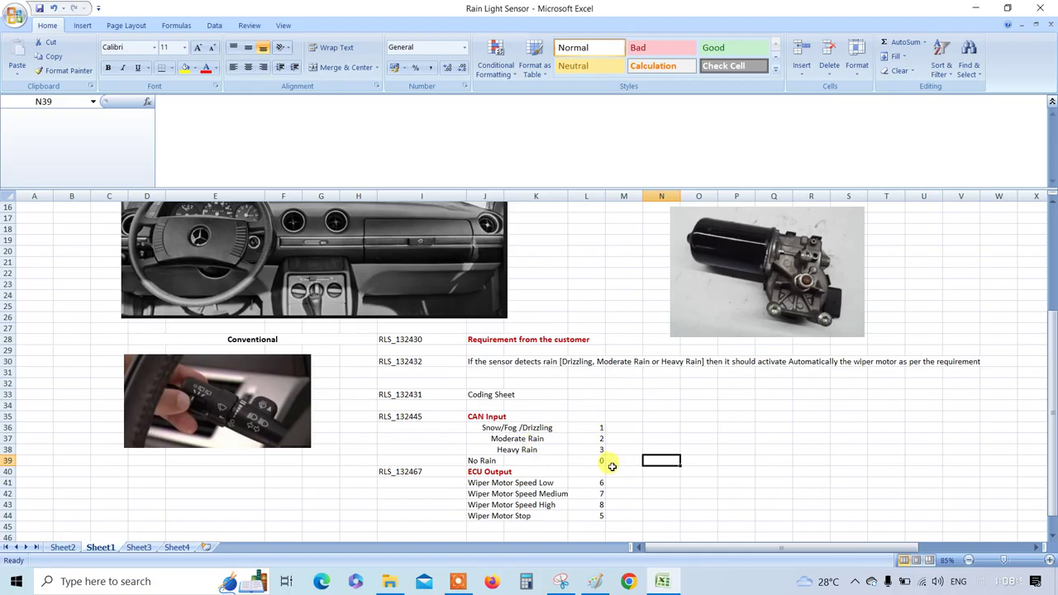
Merge and center the No Rain label across J39:K39 to match the other CAN Input labels
scroll(611, 466, down, 1)
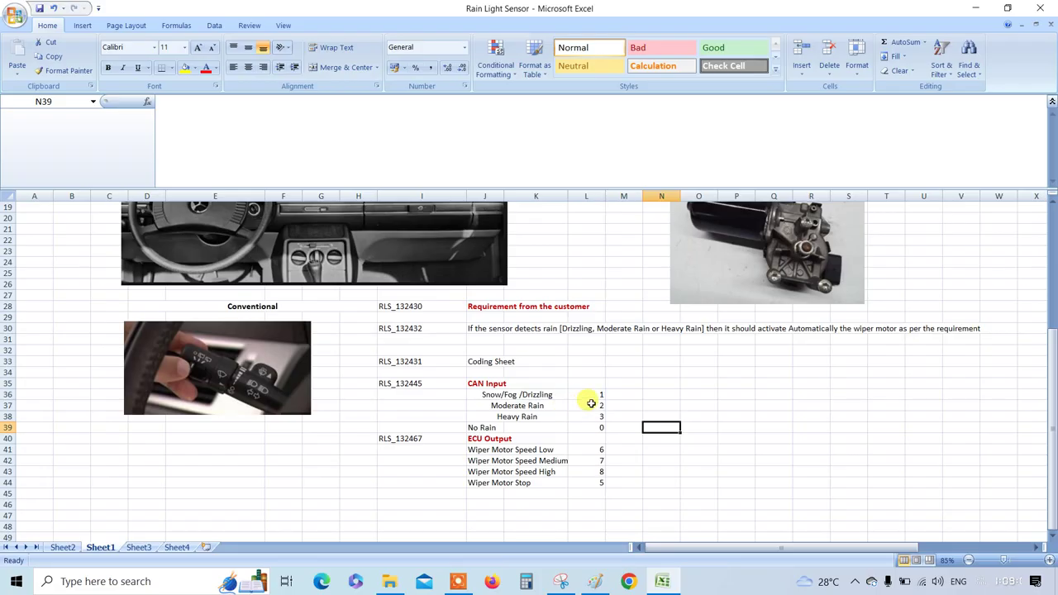
click(573, 403)
click(512, 393)
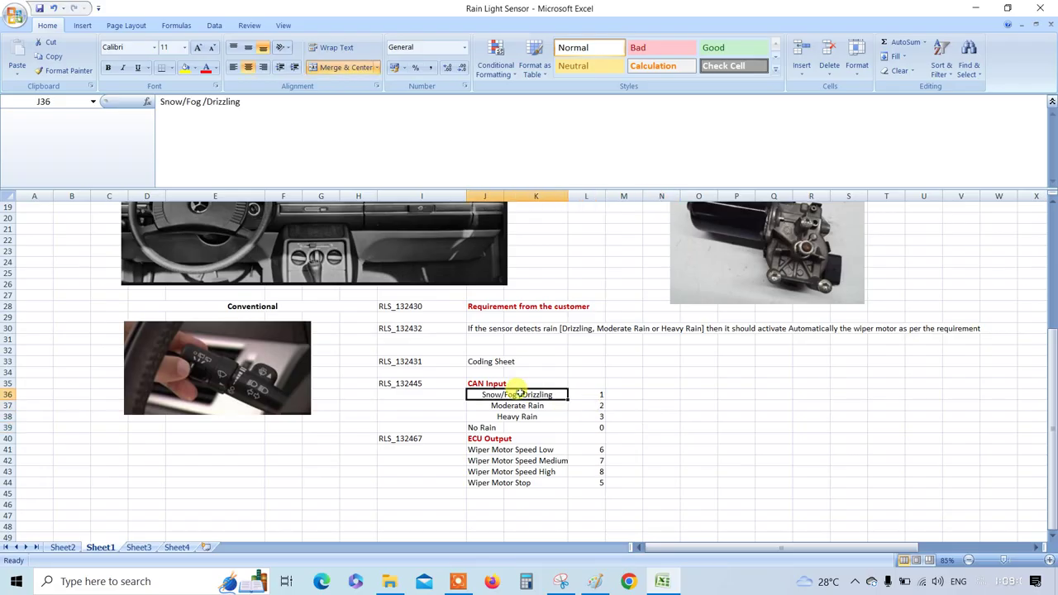
click(489, 427)
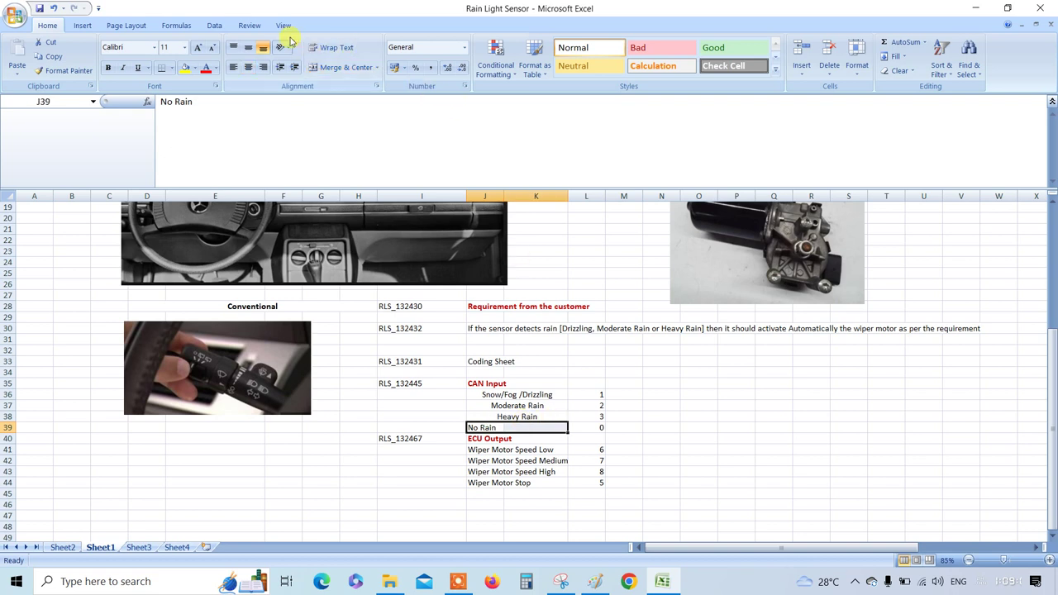
click(247, 68)
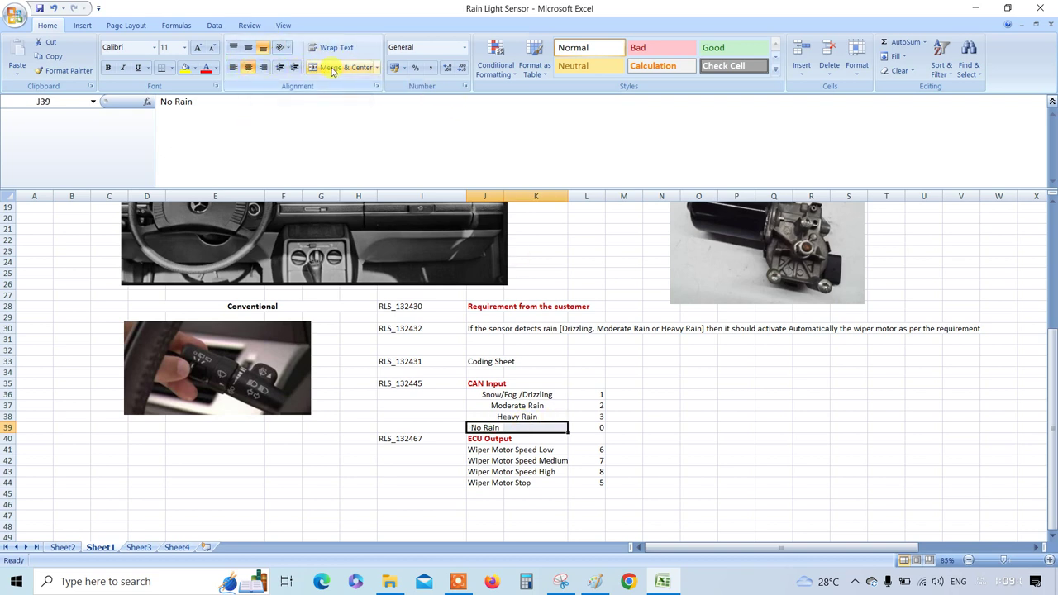
click(666, 460)
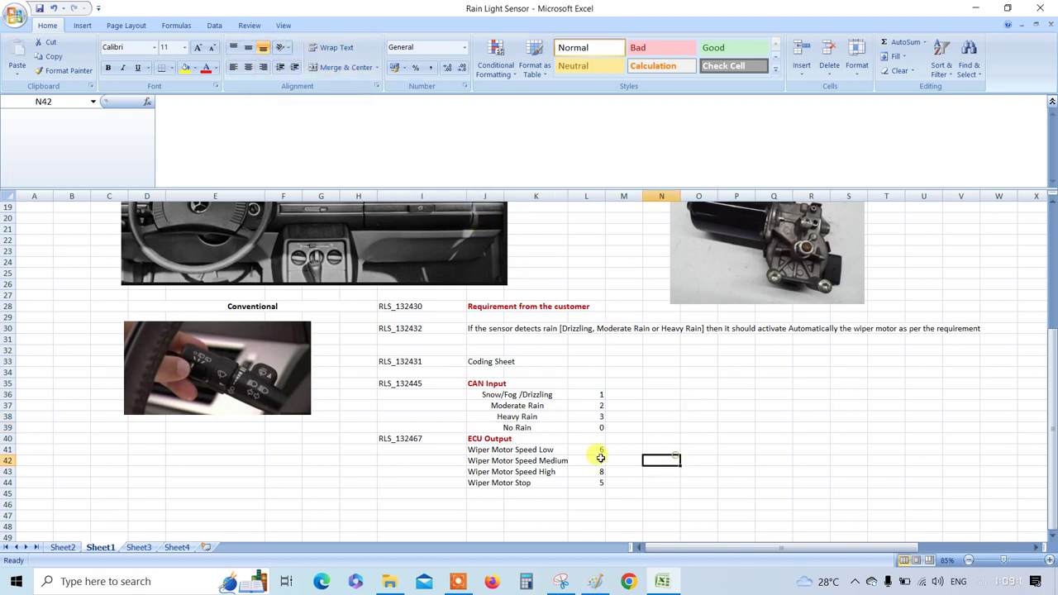
Copy the requirement IDs in I28:I40 on Sheet1 into the Requirement Linked column on Sheet4, starting at B3
click(533, 482)
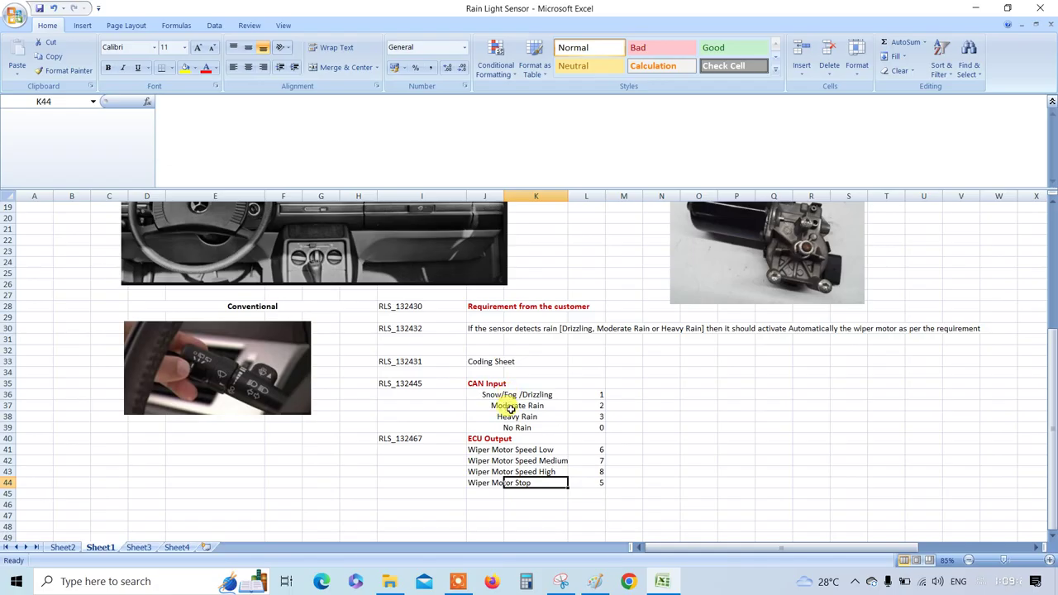
click(403, 386)
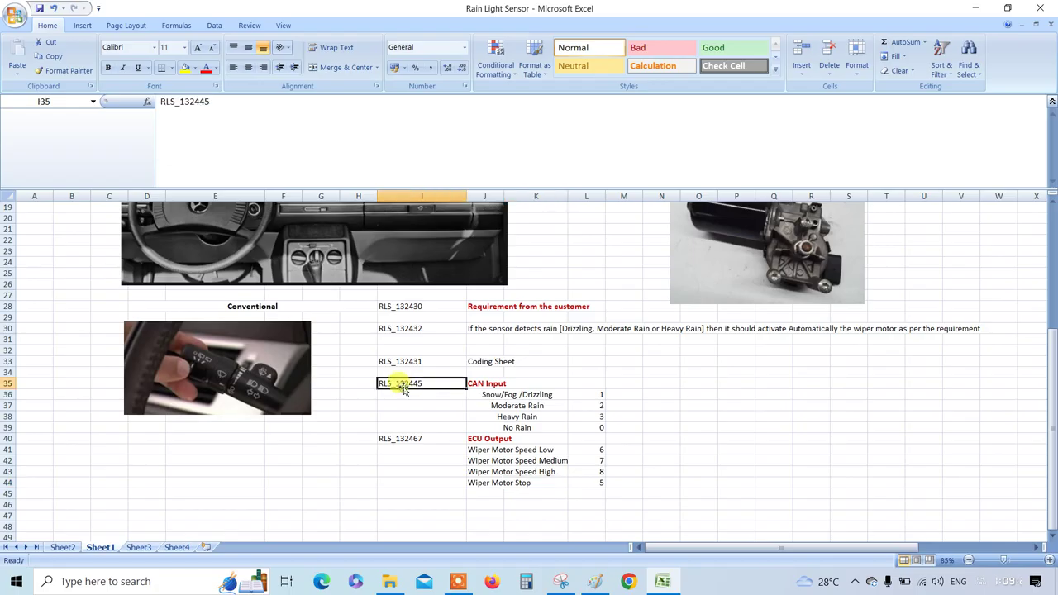
click(413, 439)
click(401, 362)
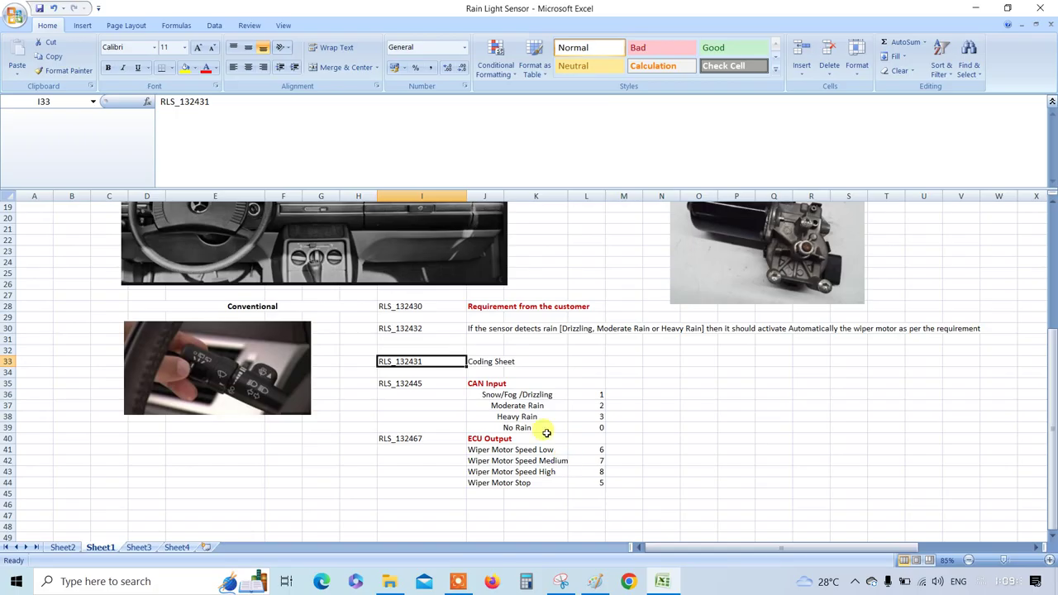
drag(418, 305, 428, 445)
key(ctrl+c)
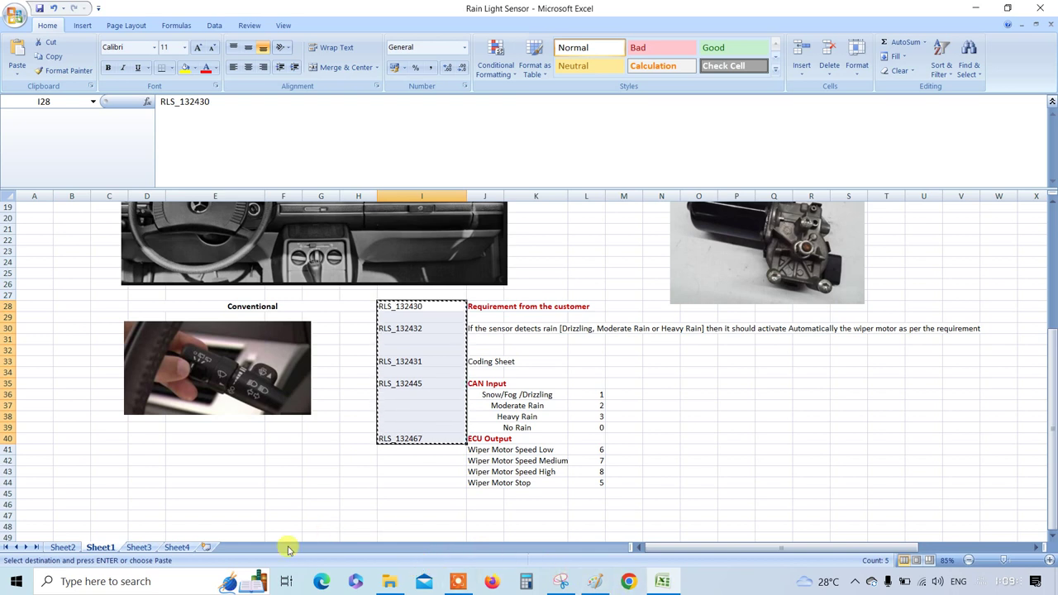
click(176, 548)
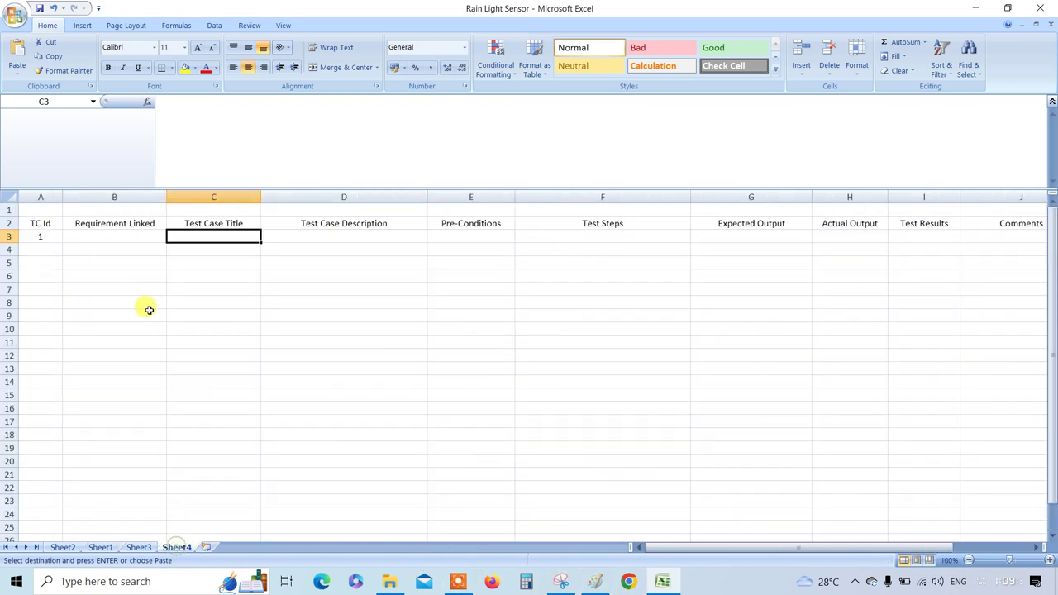
click(99, 236)
key(ctrl+v)
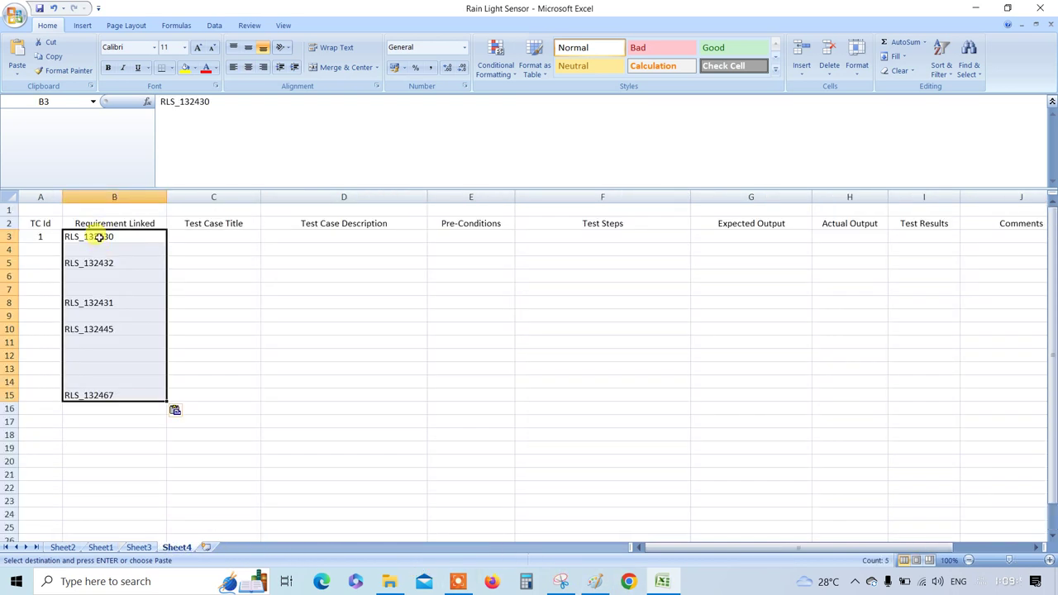
drag(100, 237, 132, 395)
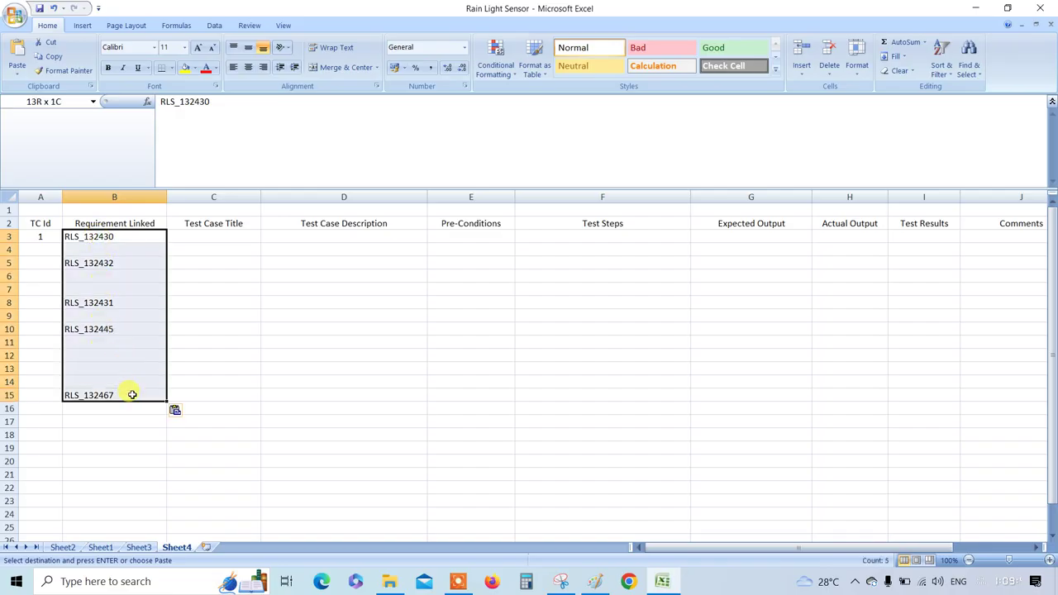
Move RLS_132432 from B5 into B3 as a second line below RLS_132430
click(108, 263)
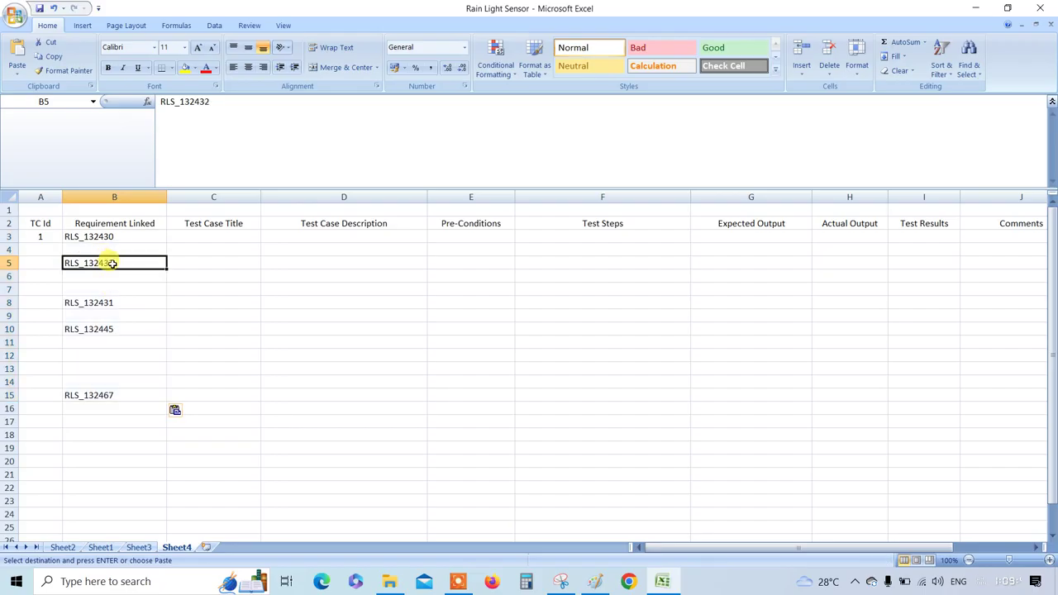
double_click(112, 263)
drag(115, 263, 53, 259)
key(BackSpace)
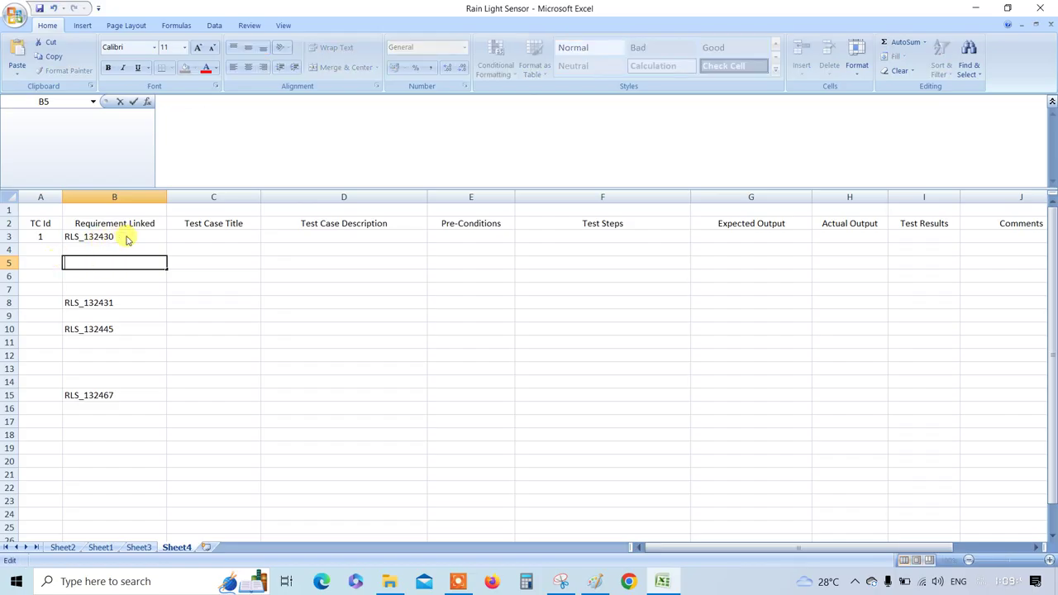
click(127, 238)
double_click(127, 237)
key(alt+Return)
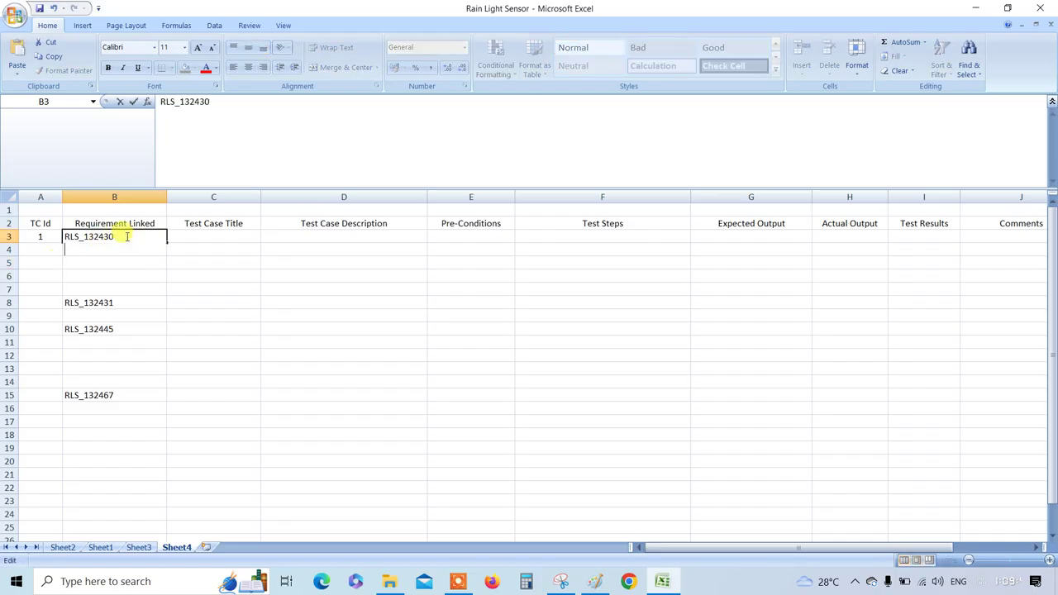
key(ctrl+v)
Move RLS_132431 from B8 into B3 as the third line of the cell
click(120, 304)
double_click(120, 305)
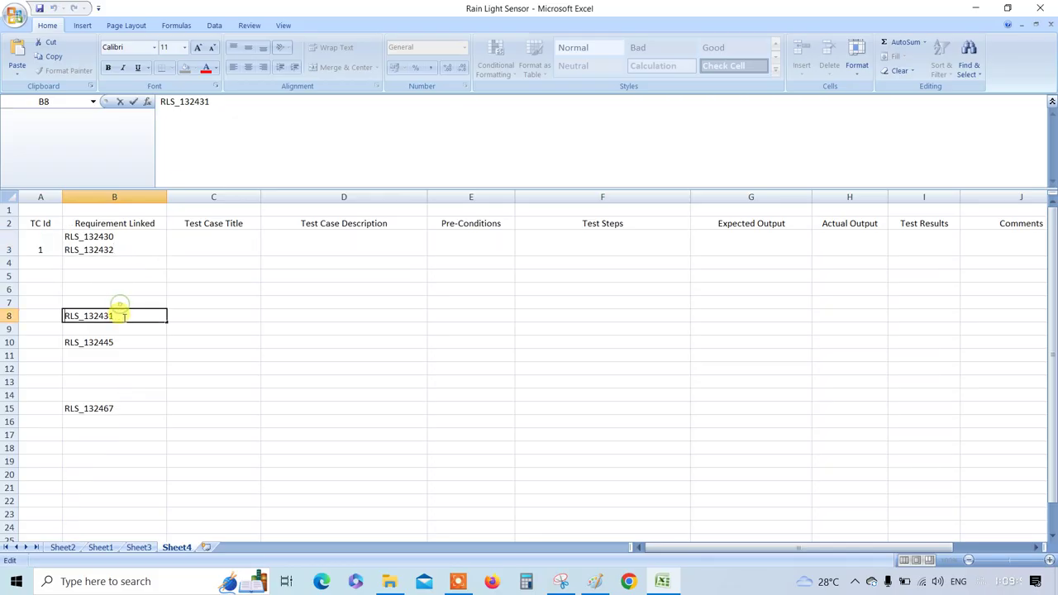
double_click(115, 314)
key(BackSpace)
click(123, 251)
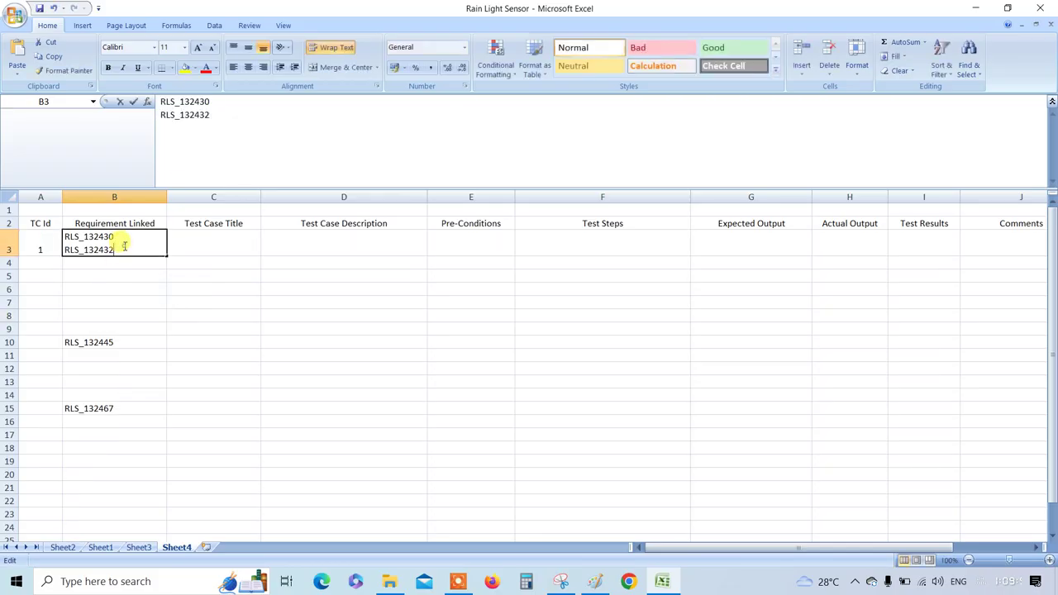
key(alt+Return)
text(RLS_132431)
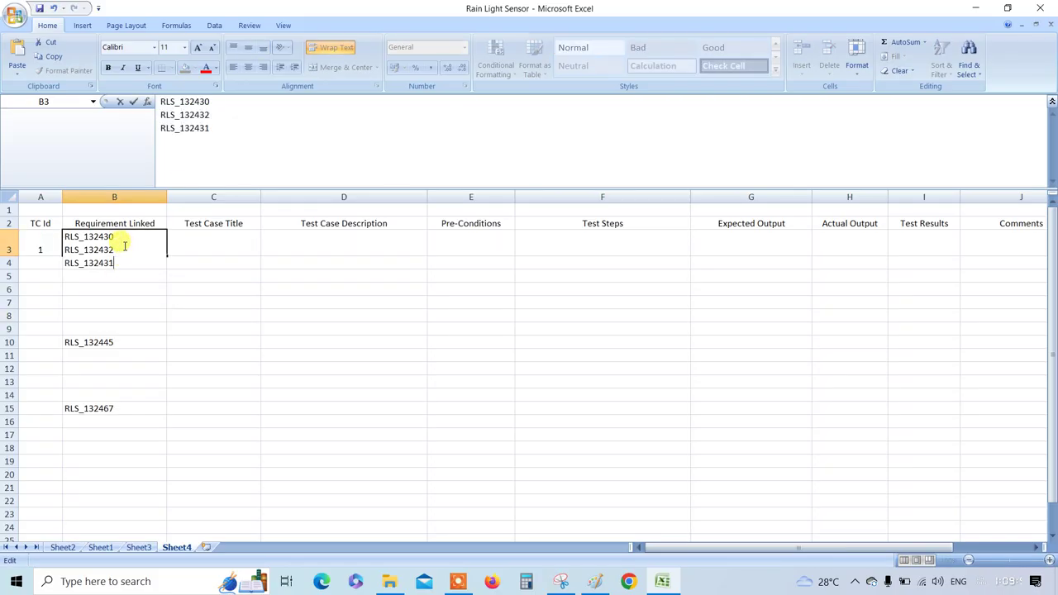
Move RLS_132445 from B10 into B3 as the fourth line of the cell
click(115, 342)
double_click(115, 341)
drag(111, 349, 42, 354)
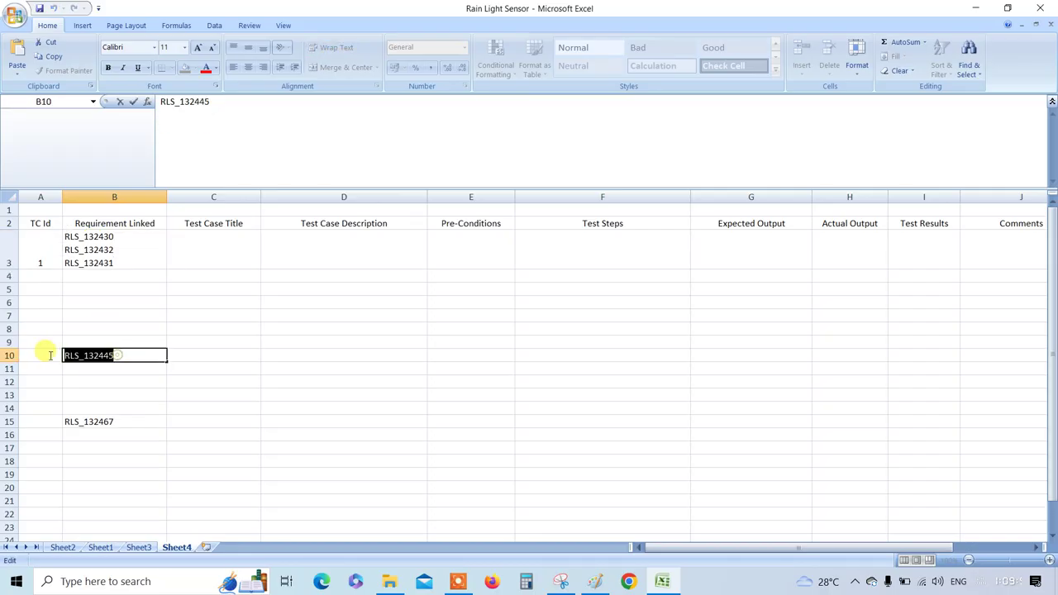
key(BackSpace)
double_click(115, 264)
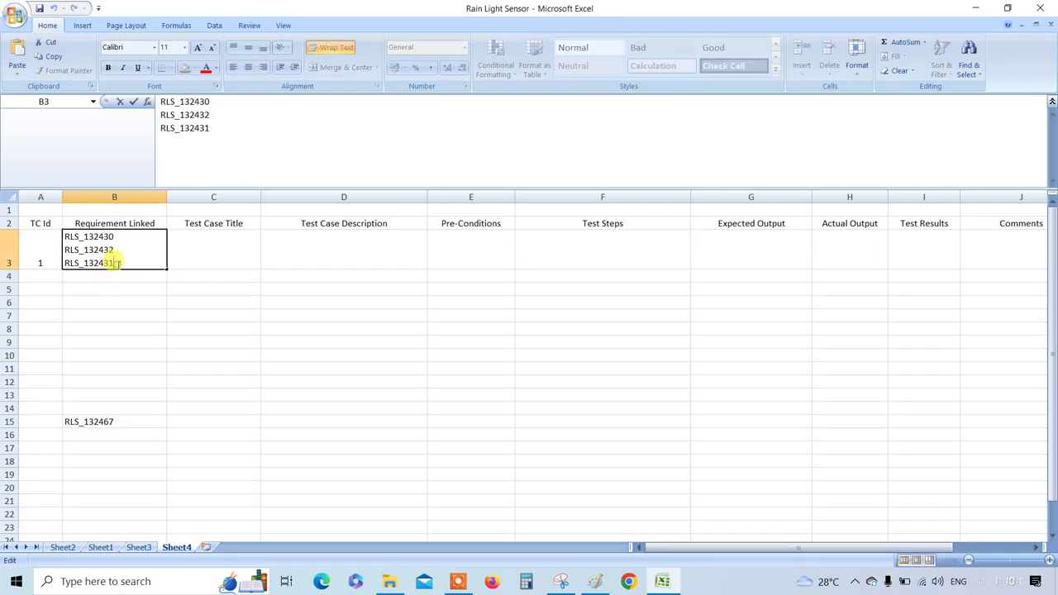
key(alt+Return)
key(ctrl+v)
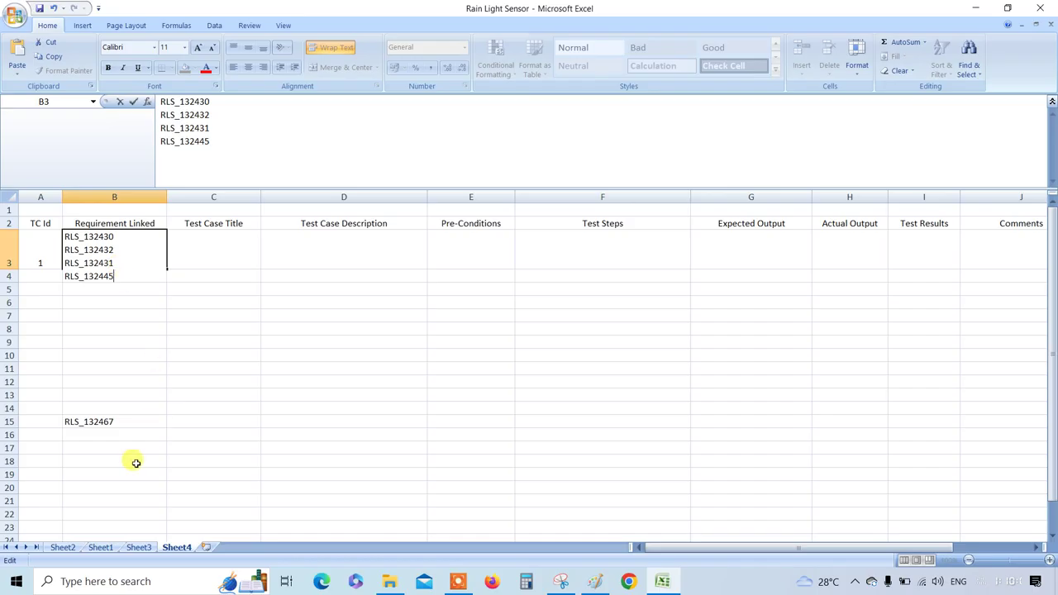
Copy RLS_132467 from B15 into B3 as the fifth line and clear B15
click(129, 419)
double_click(117, 433)
drag(117, 433, 59, 438)
double_click(125, 274)
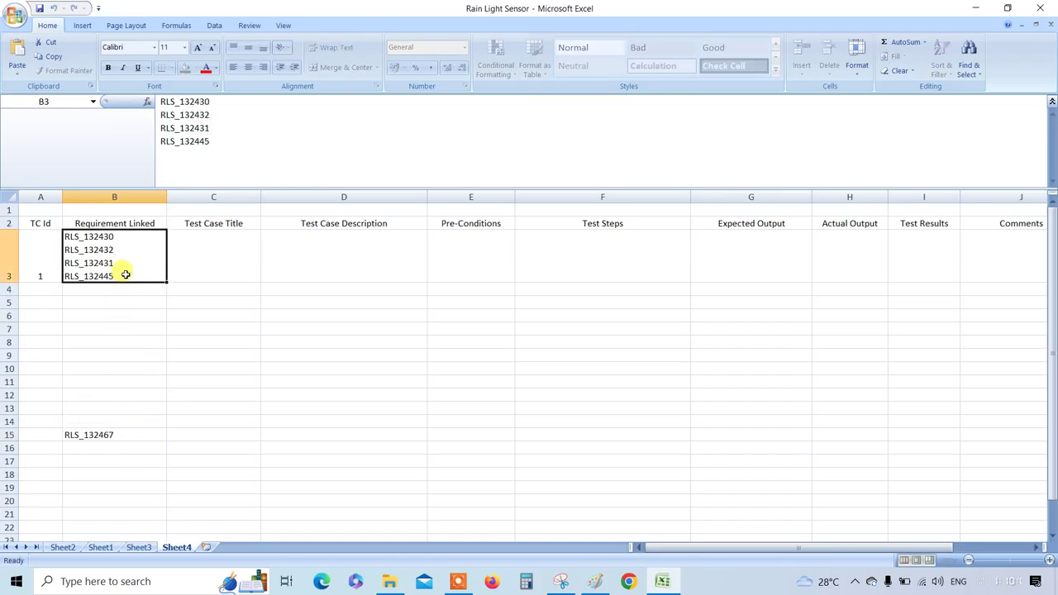
key(alt+Return)
key(ctrl+v)
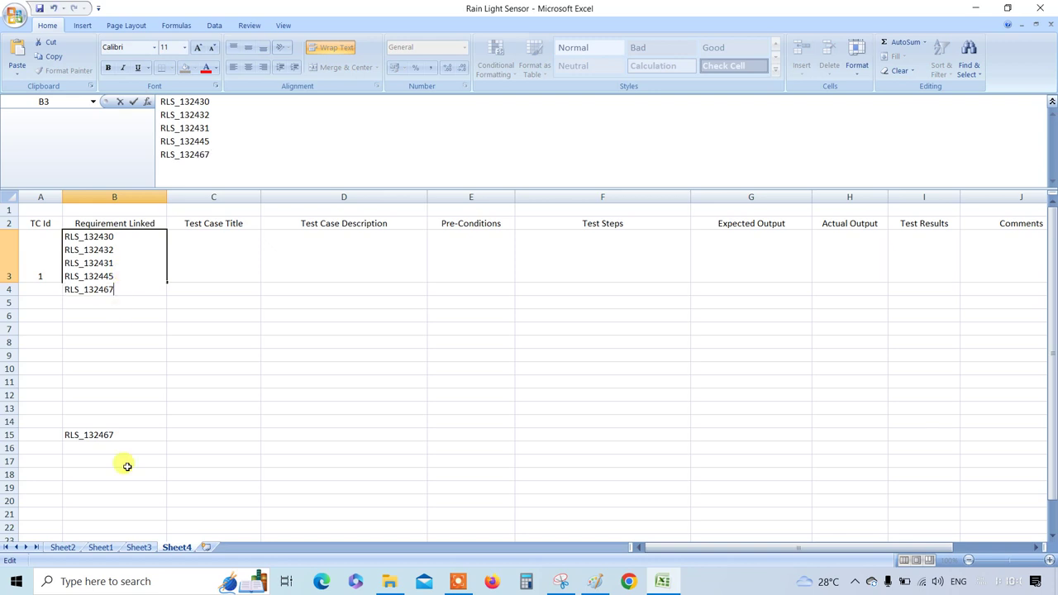
click(114, 433)
click(118, 447)
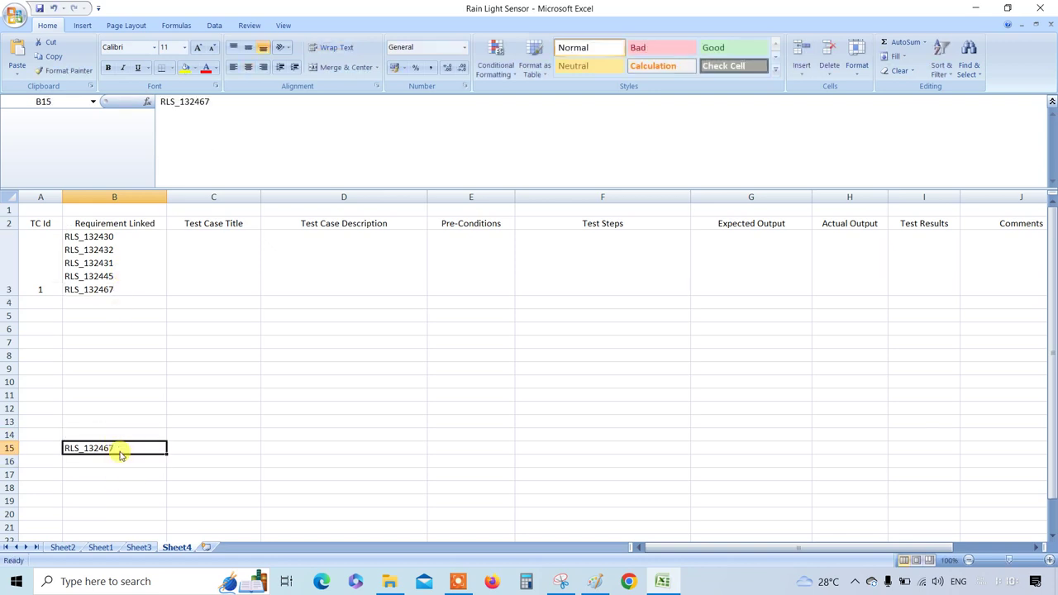
key(Delete)
click(268, 393)
Top-align the TC Id value in A3 with the first linked requirement
click(30, 253)
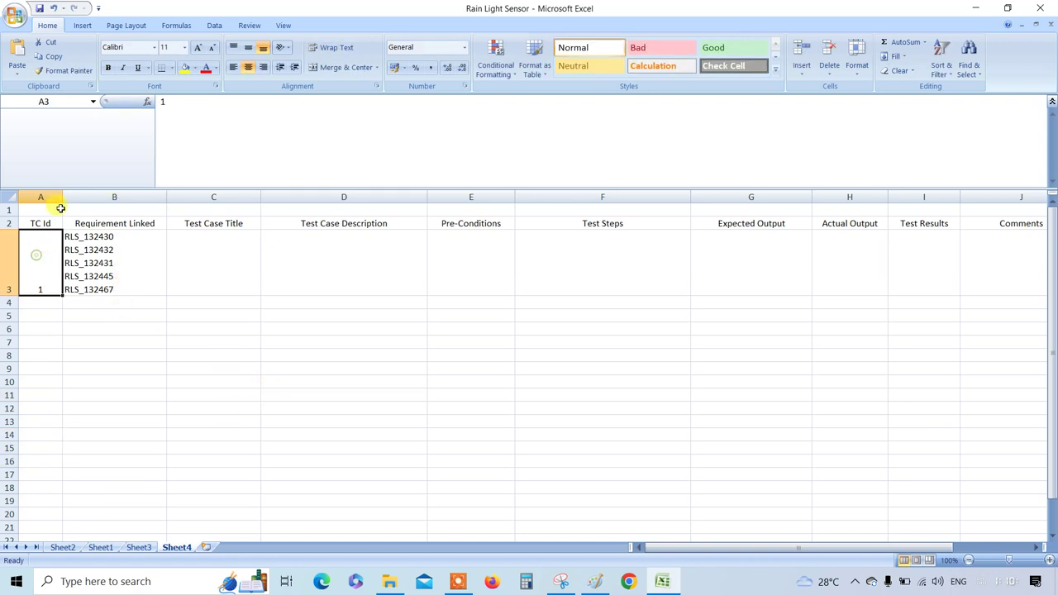
click(237, 48)
click(202, 255)
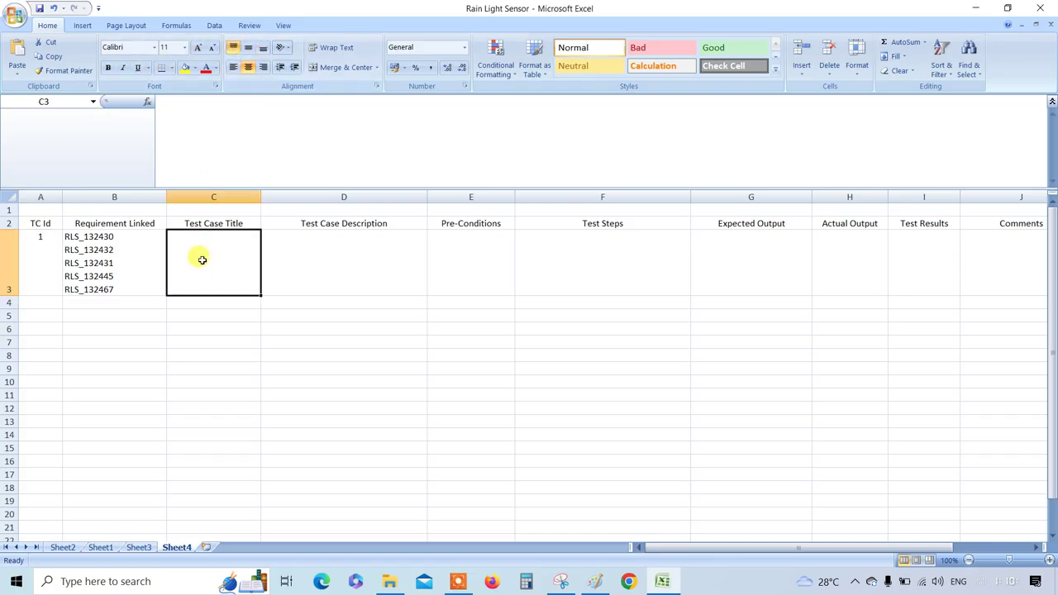
click(151, 254)
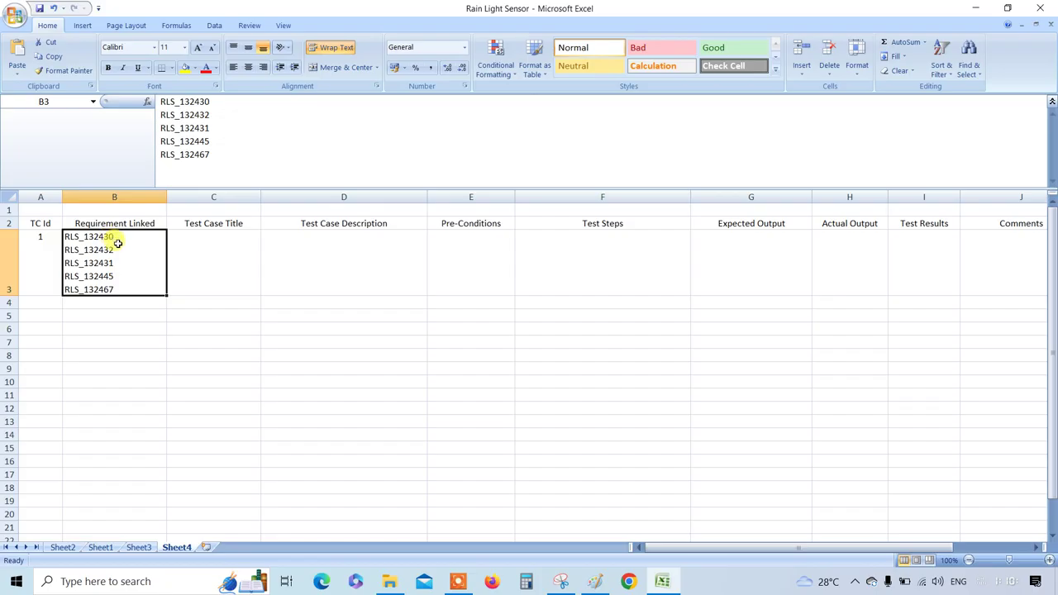
Widen the Test Case Title column C to make room for the title text
click(197, 240)
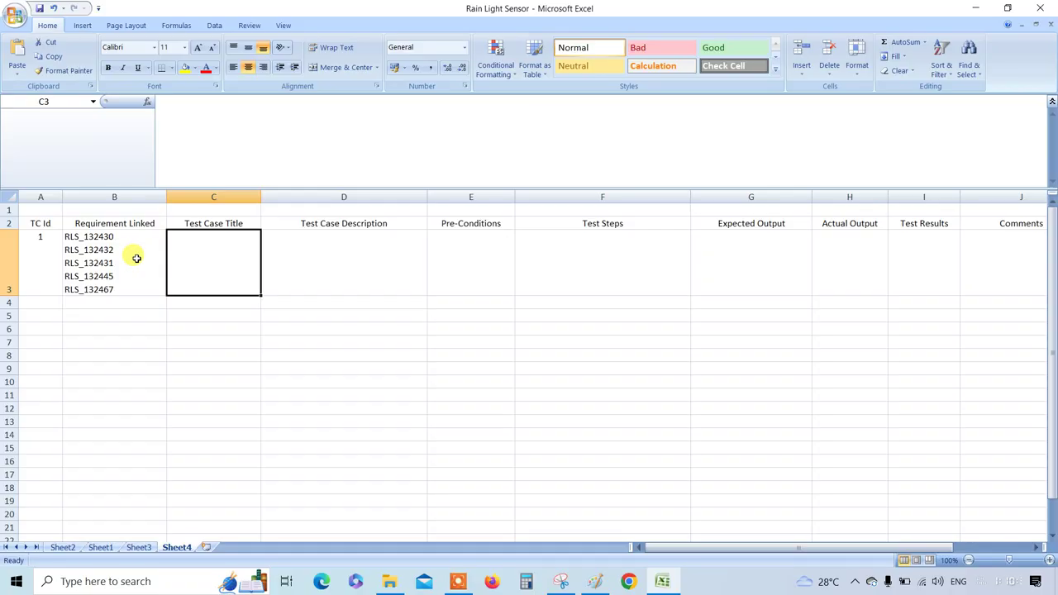
click(314, 261)
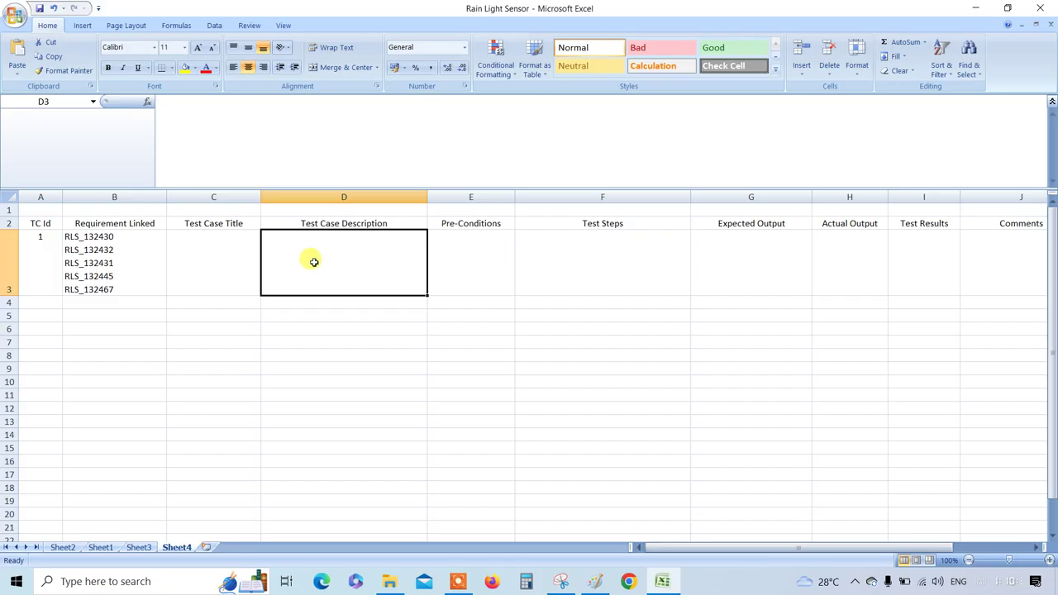
click(247, 250)
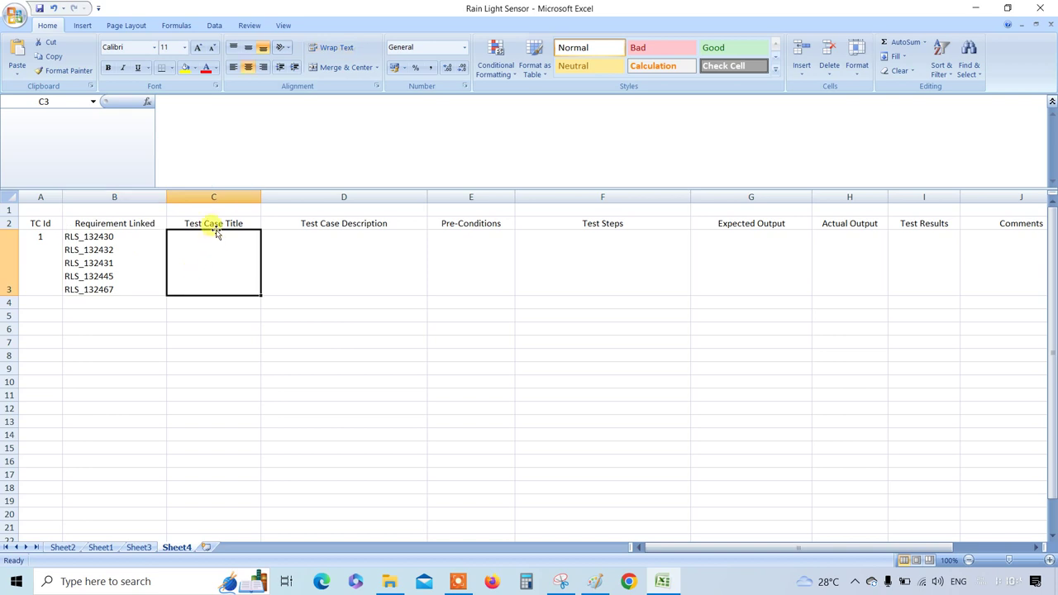
drag(258, 197, 309, 207)
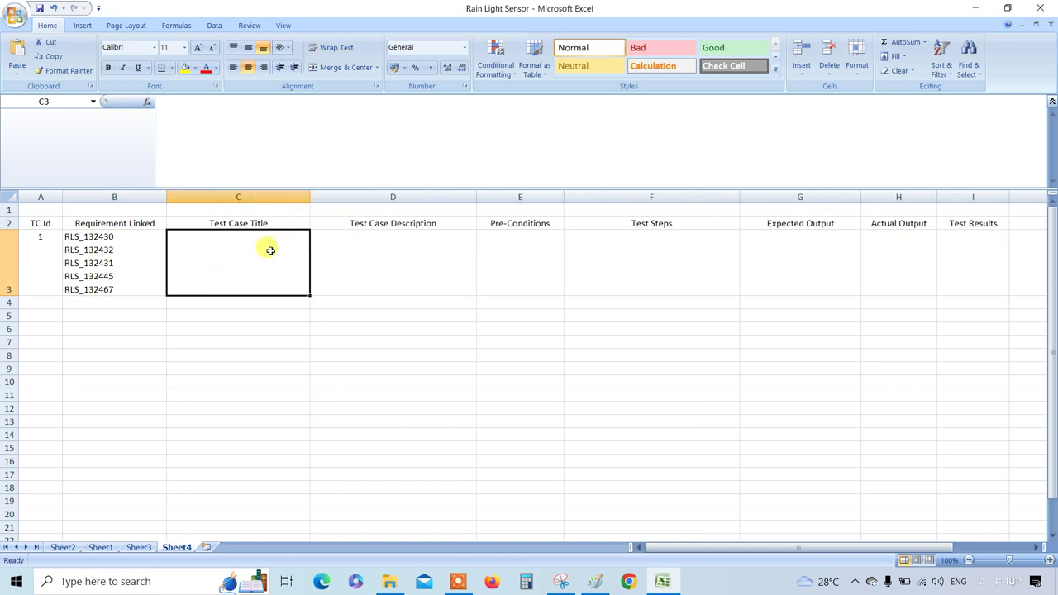
double_click(269, 250)
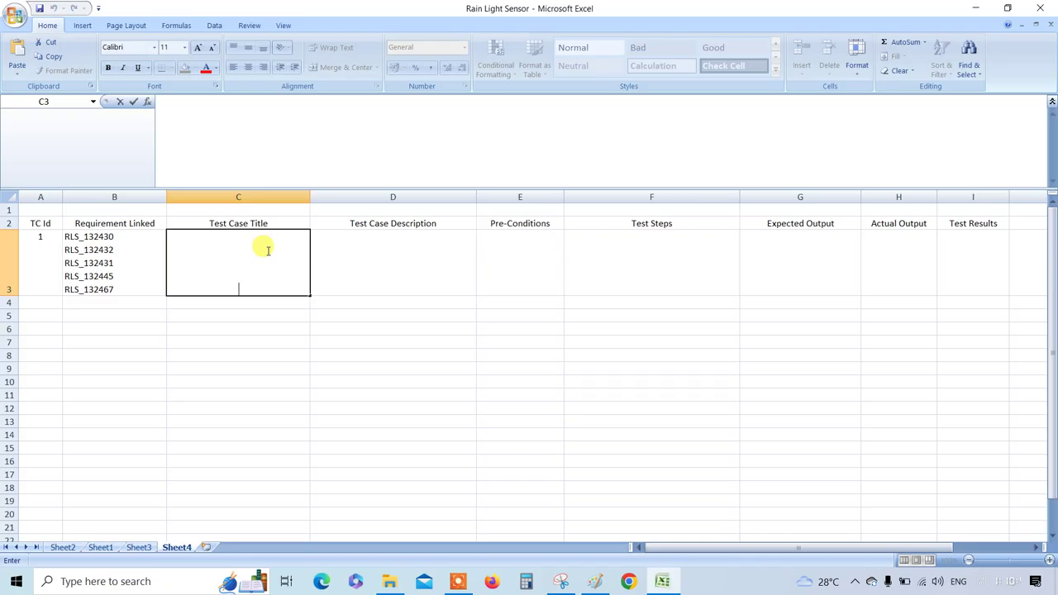
text(=C5)
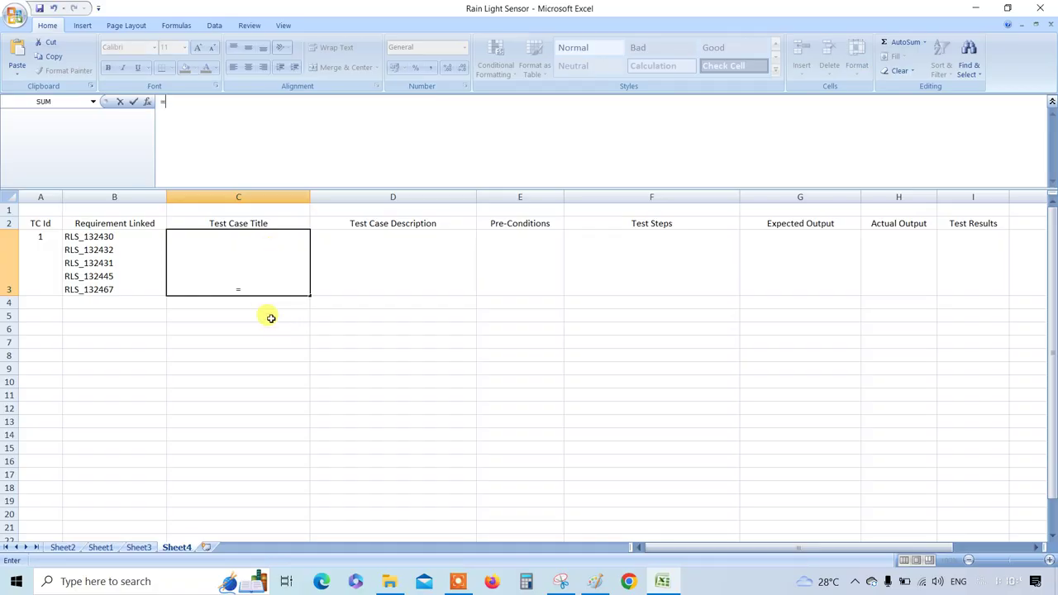
click(186, 316)
key(Escape)
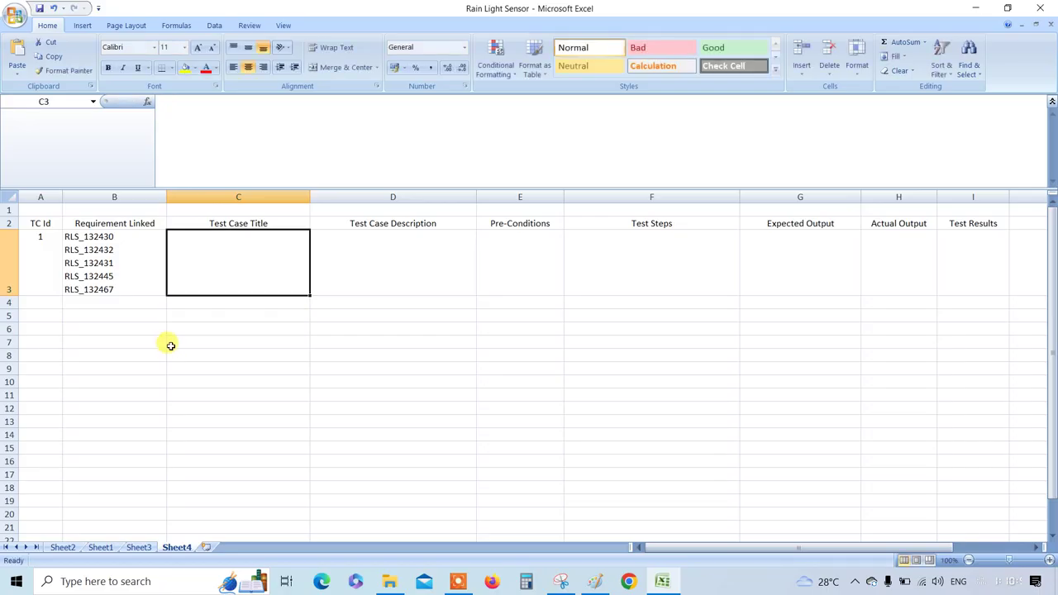
Top-align all the cells of Sheet4
key(shift+space)
key(ctrl+a)
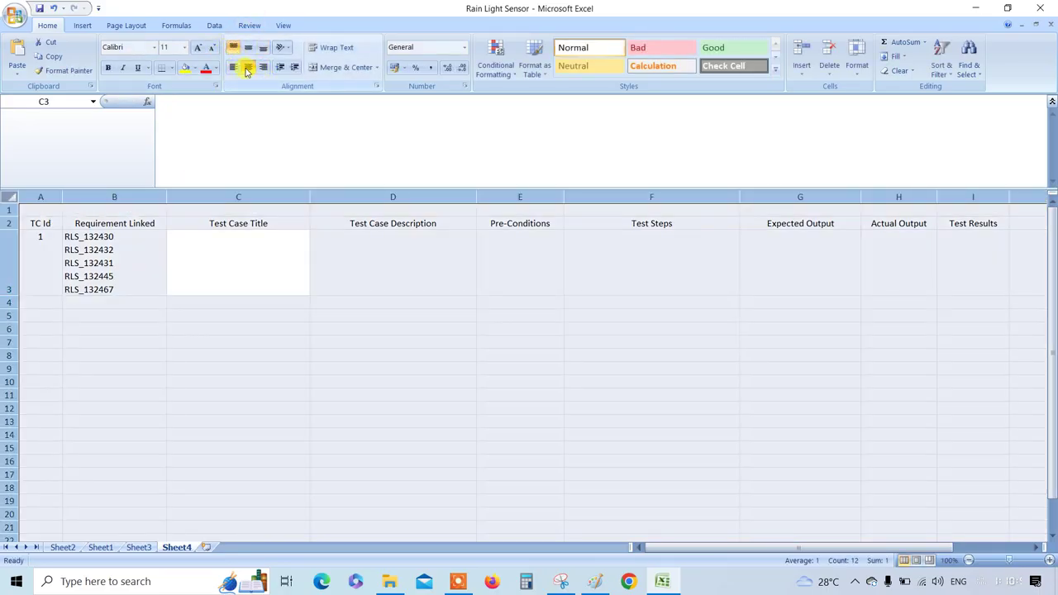
click(230, 258)
Enter "Validation of RLS" as the test case title in C3
double_click(230, 257)
text(V)
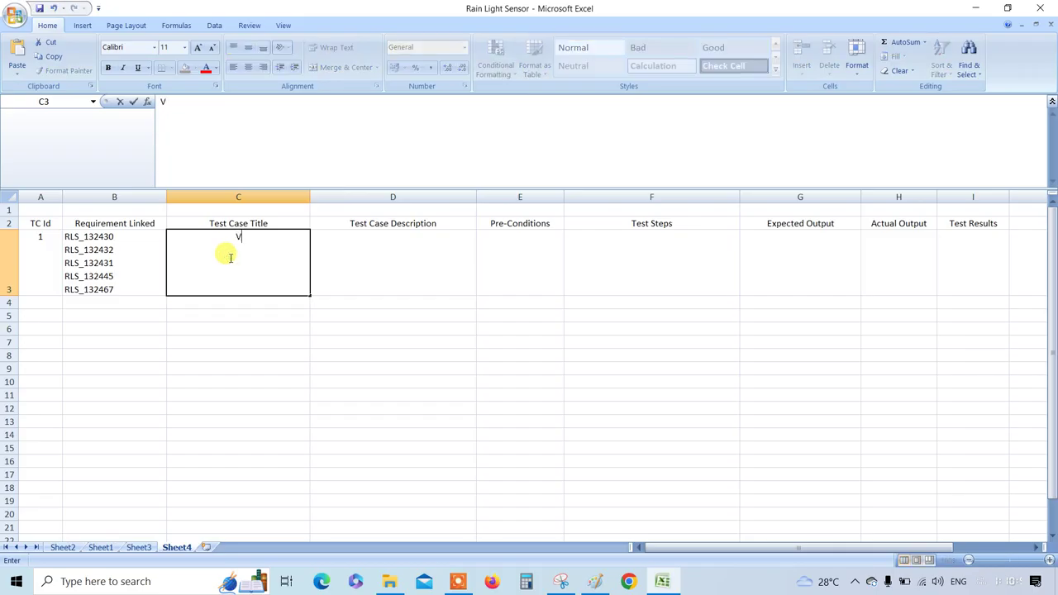
text(alidation of )
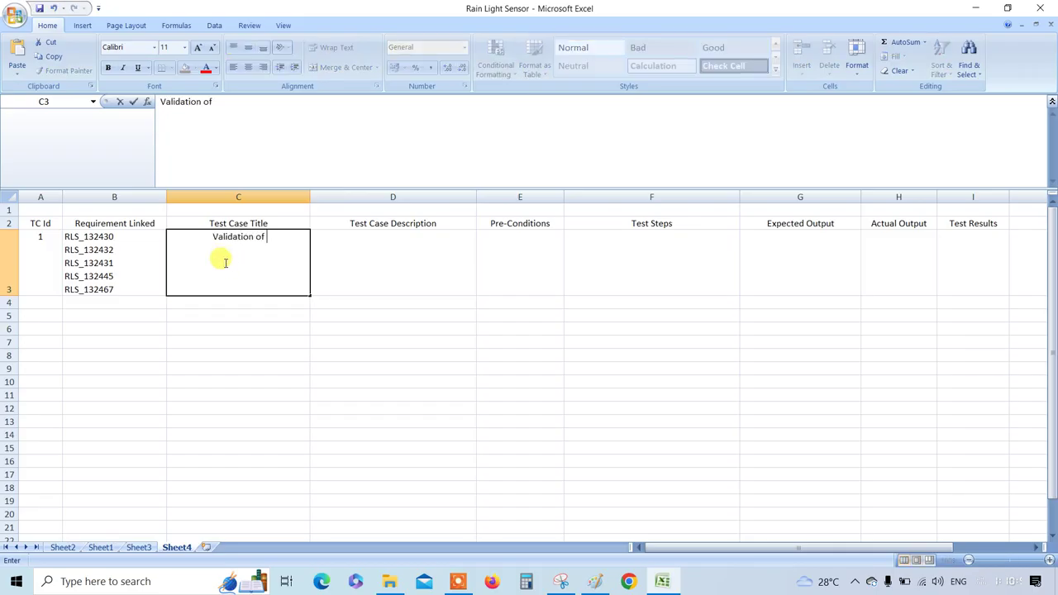
text(RLS)
click(222, 261)
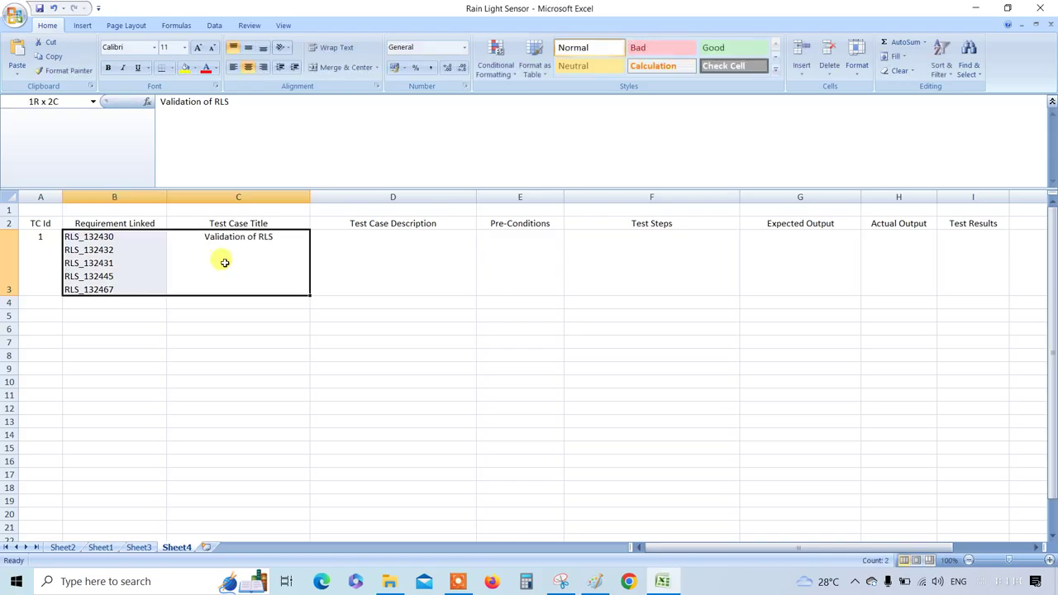
Replace "RLS" in the C3 title with "Rain Light Sensor input range from"
double_click(266, 237)
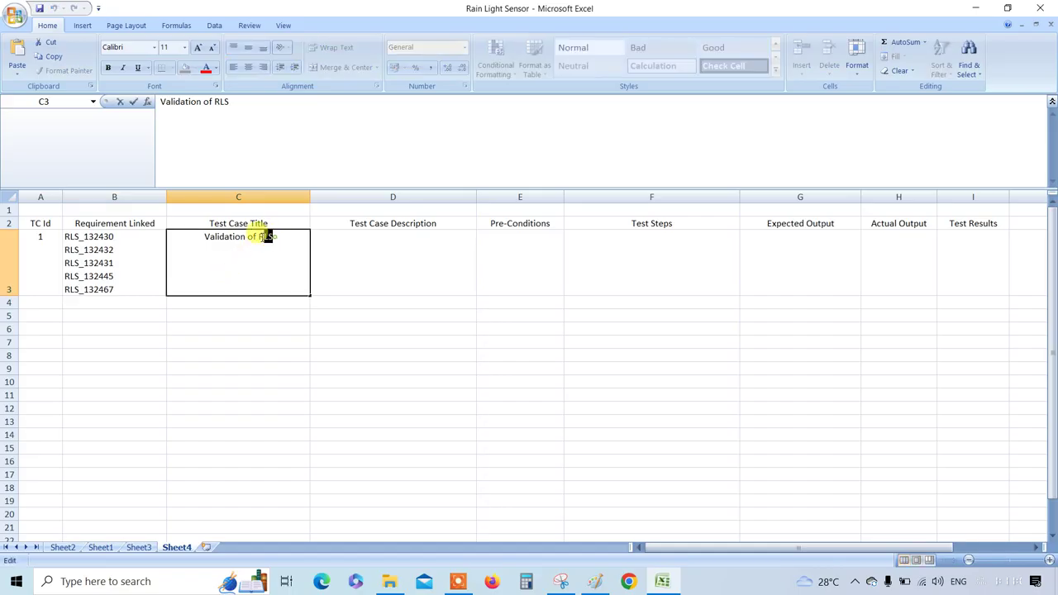
text(Rain Light Sen)
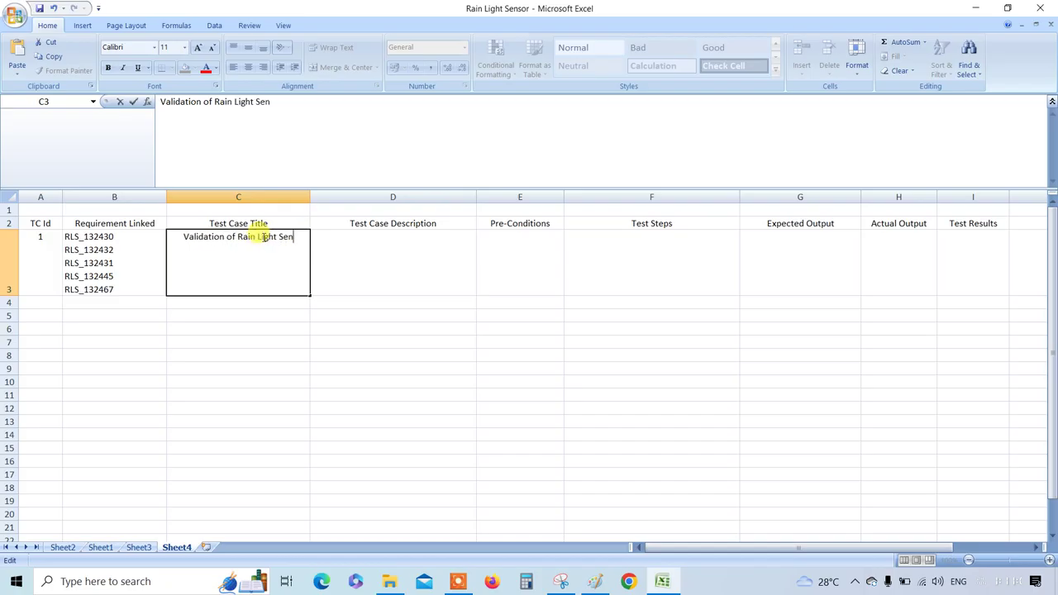
text(sor input)
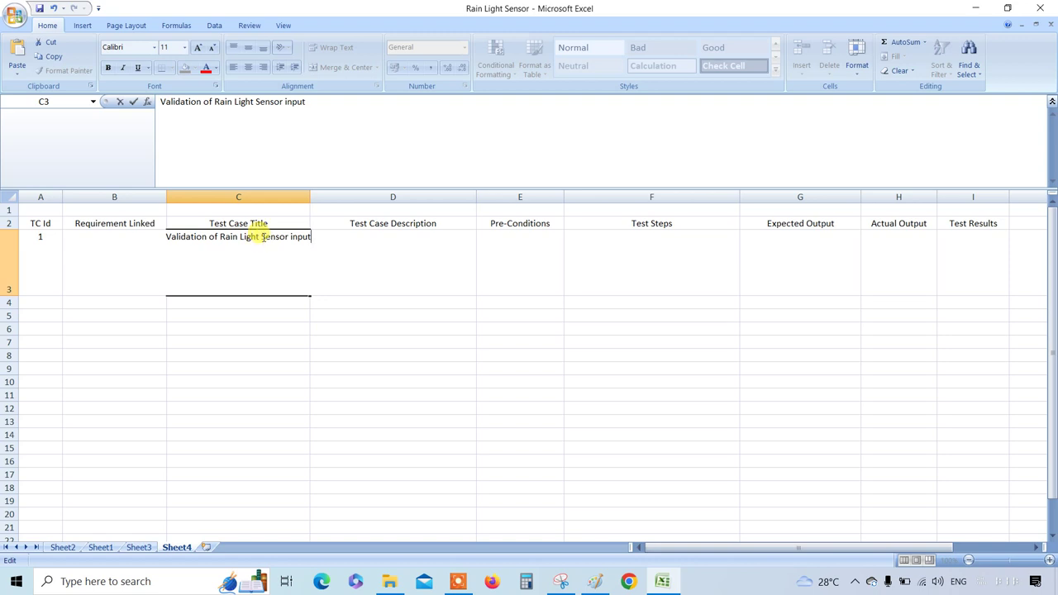
text( range)
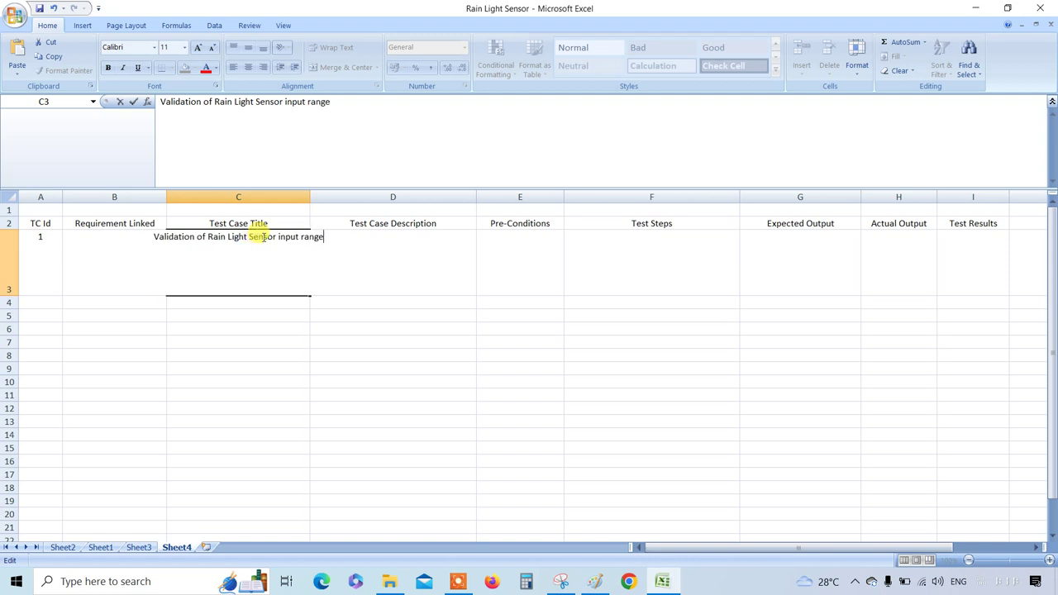
text( from)
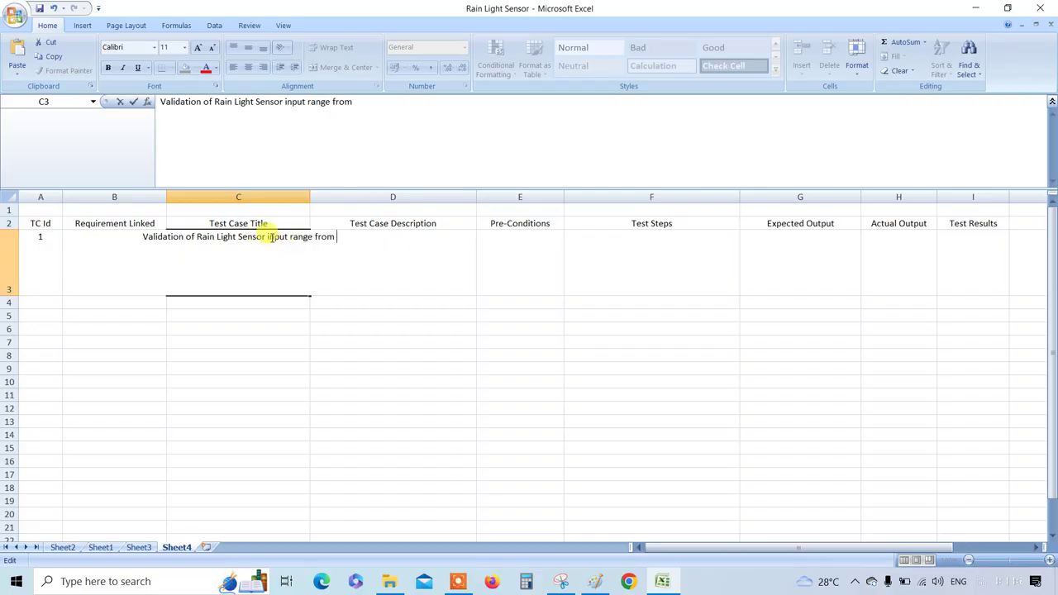
Replace "input range from" in the C3 title with "with all the posible valid Transitions" and wrap the cell's text
drag(275, 237, 339, 238)
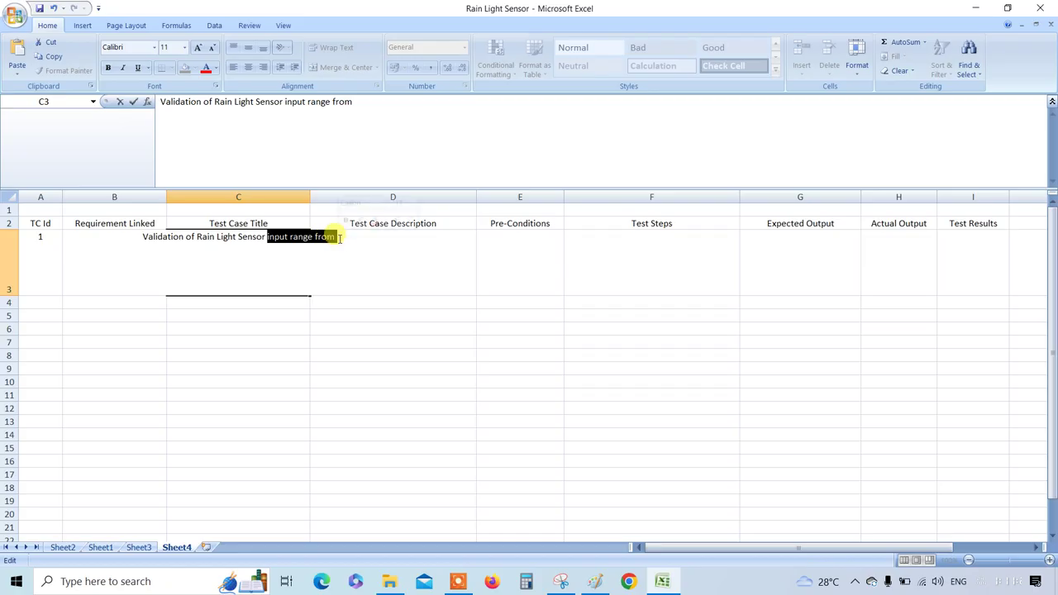
text(with )
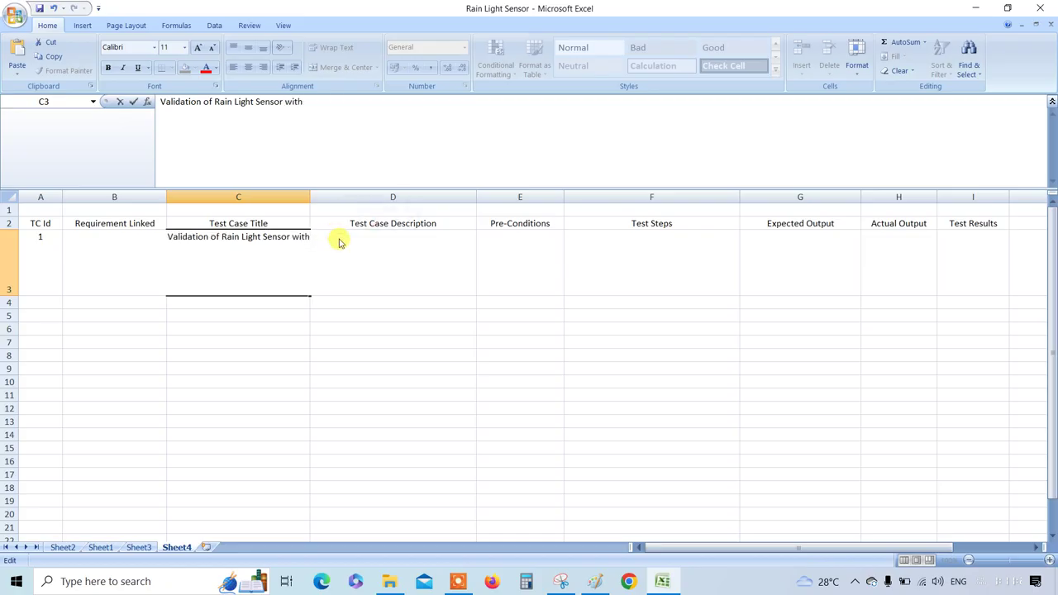
text(all the)
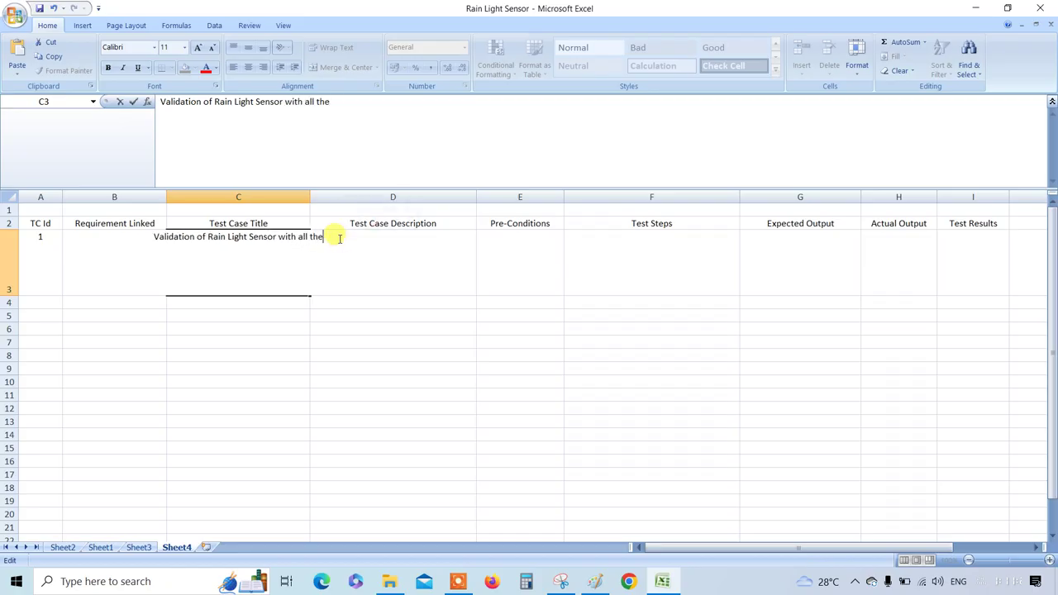
text( posible)
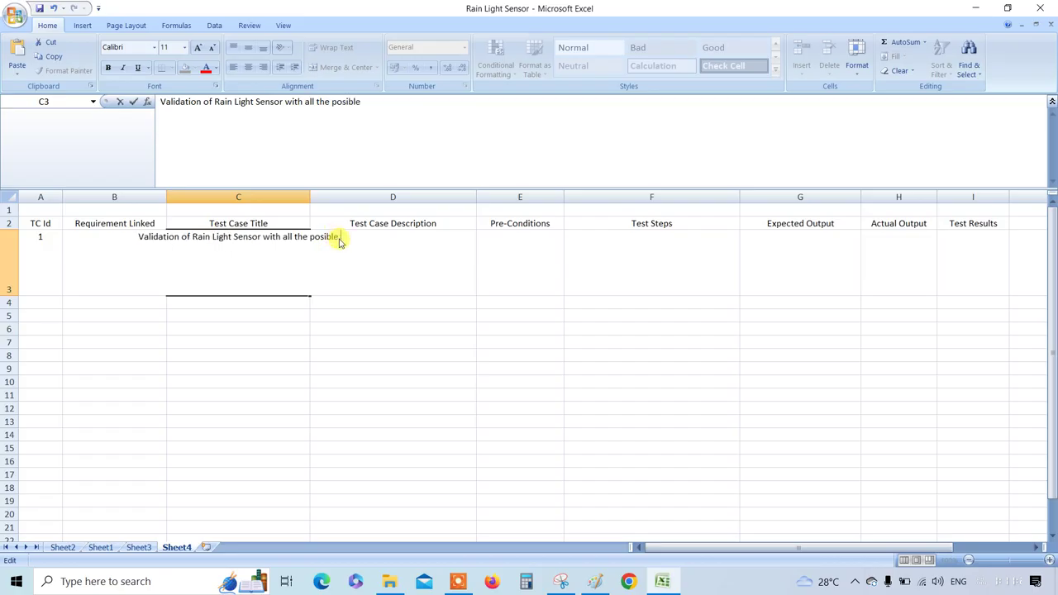
text( valid Transitions)
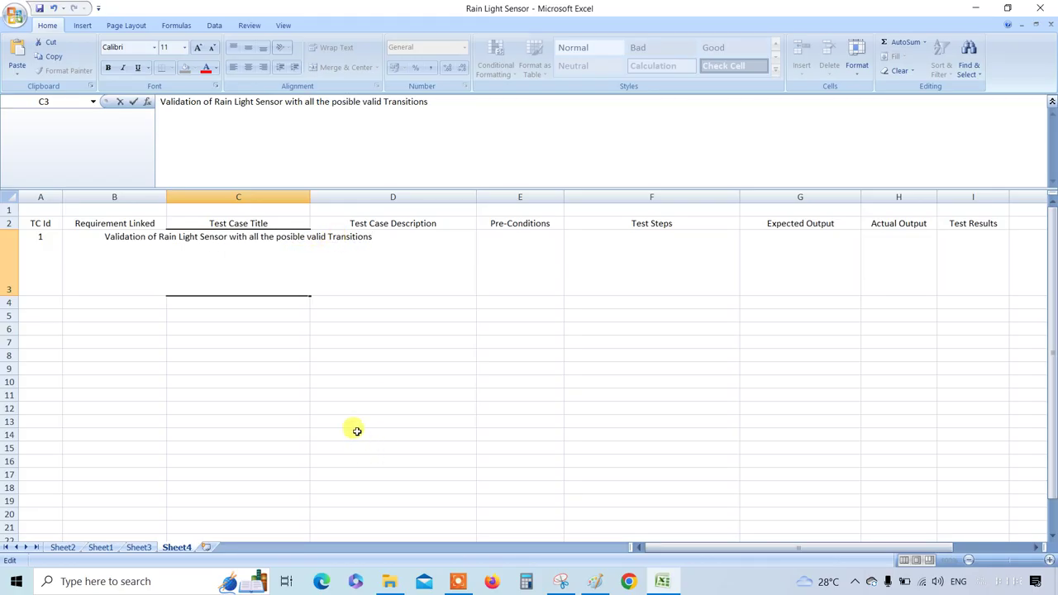
click(339, 395)
click(247, 258)
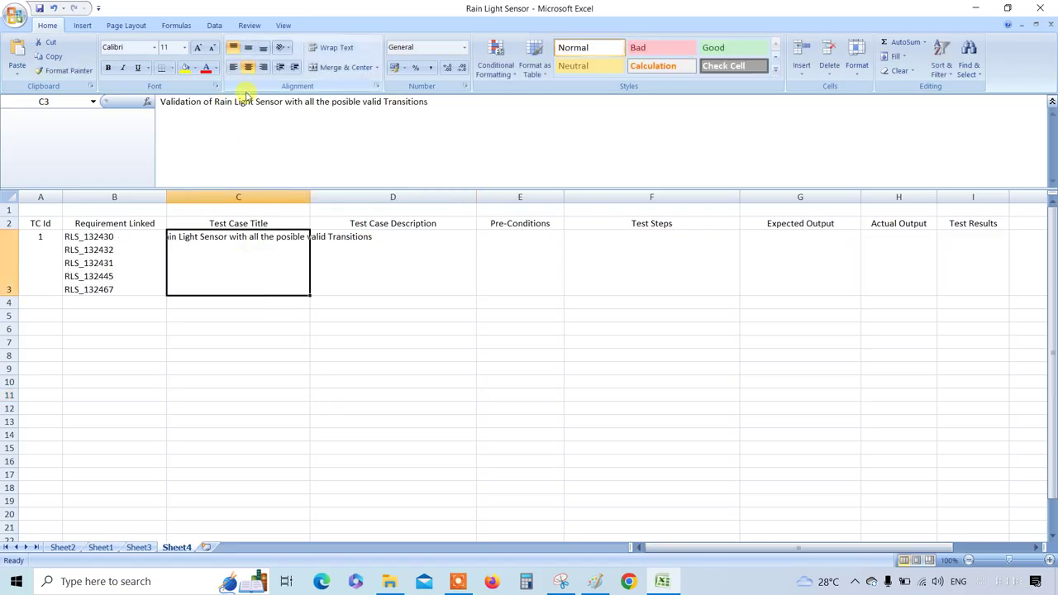
click(336, 48)
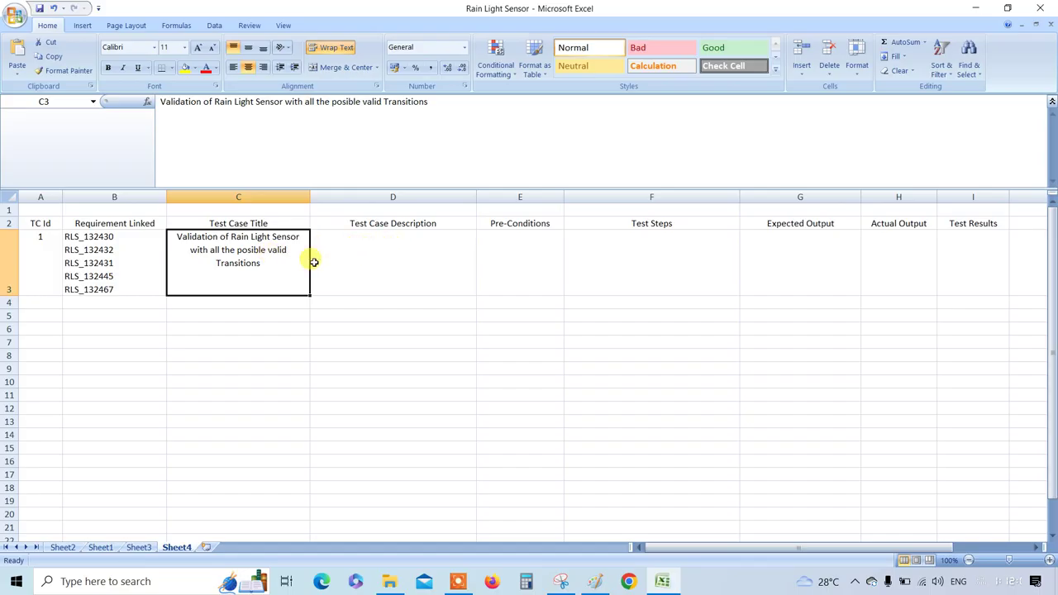
Delete the empty Sheet3 from the workbook and return to the test case table on Sheet4
click(368, 256)
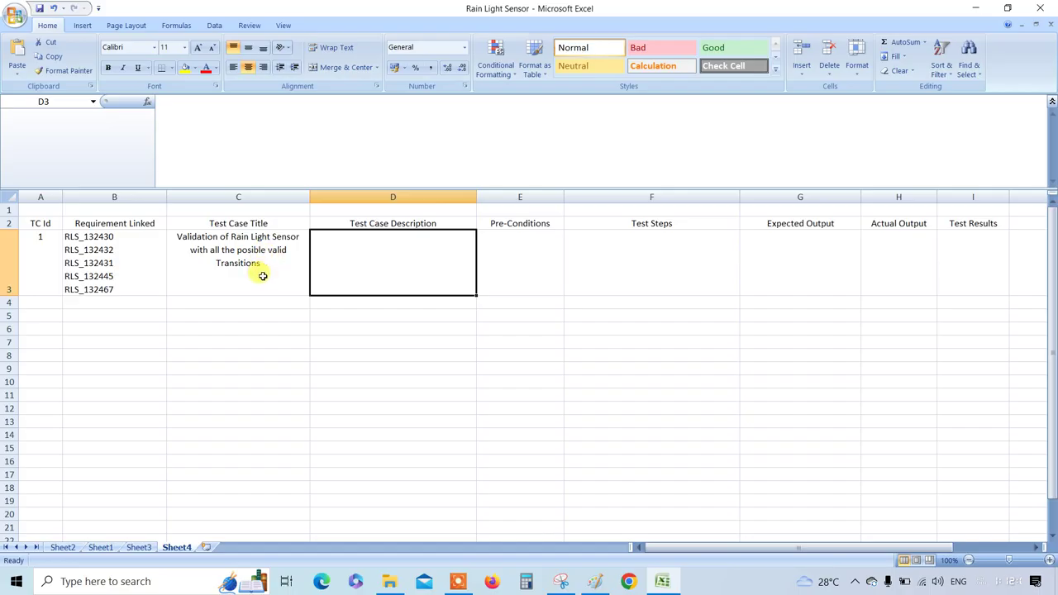
click(140, 546)
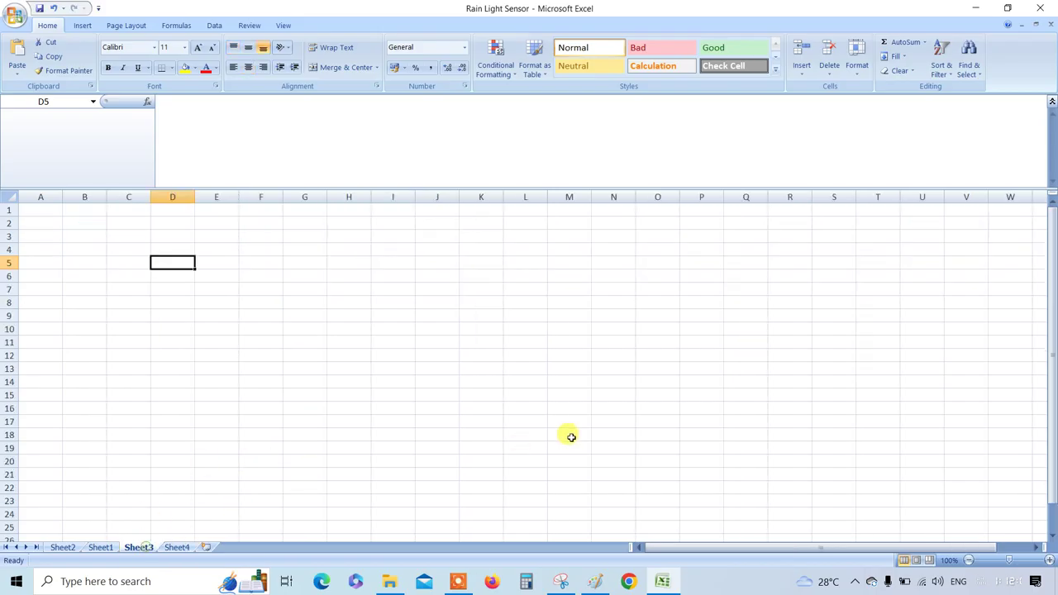
right_click(138, 545)
click(168, 413)
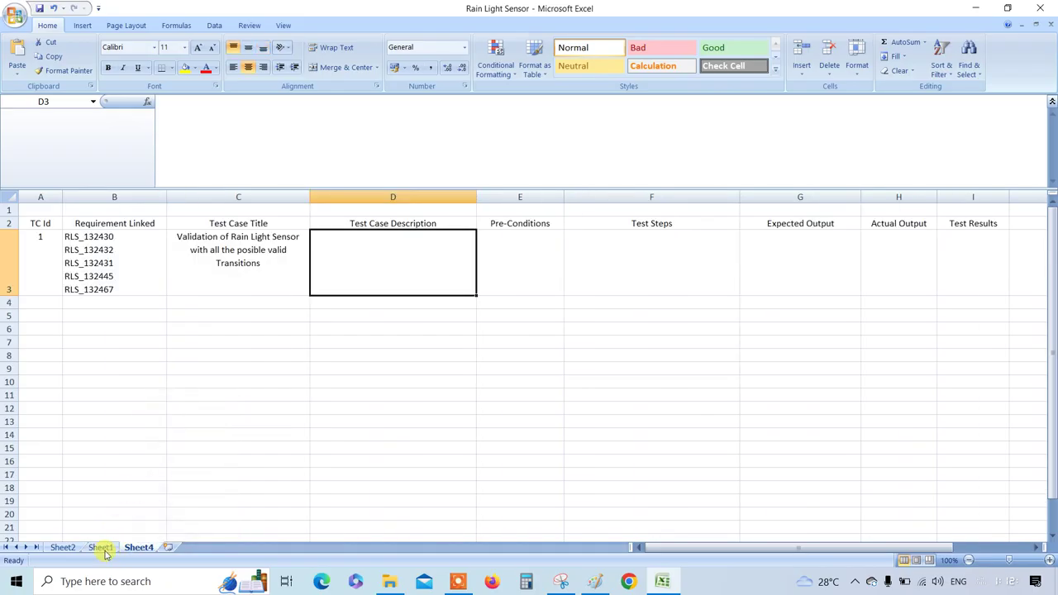
click(100, 548)
click(133, 546)
Copy the test case title from C3 into the Test Case Description cell D3
click(224, 273)
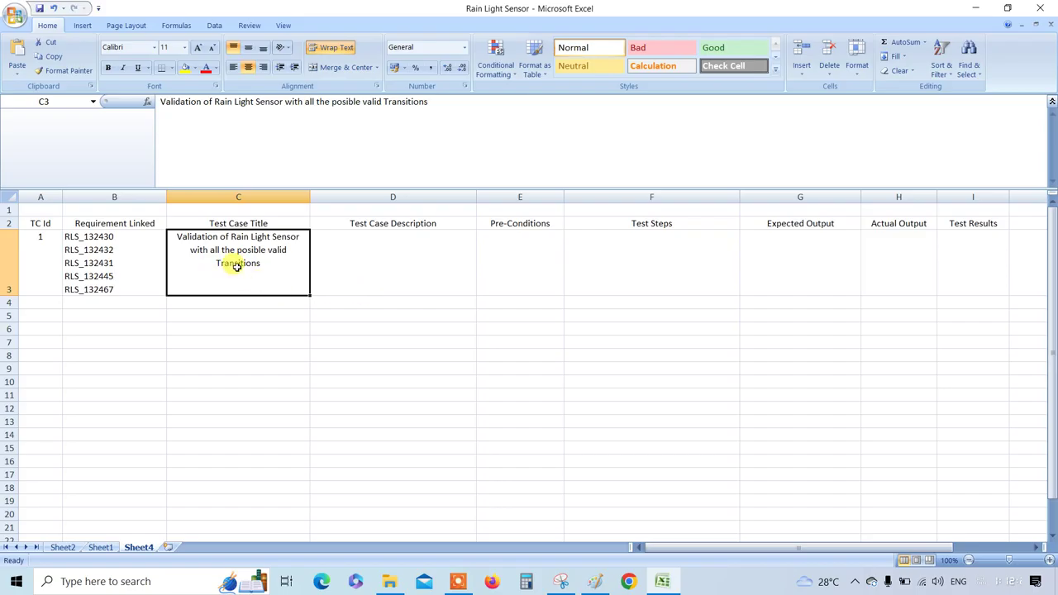
key(ctrl+c)
click(368, 258)
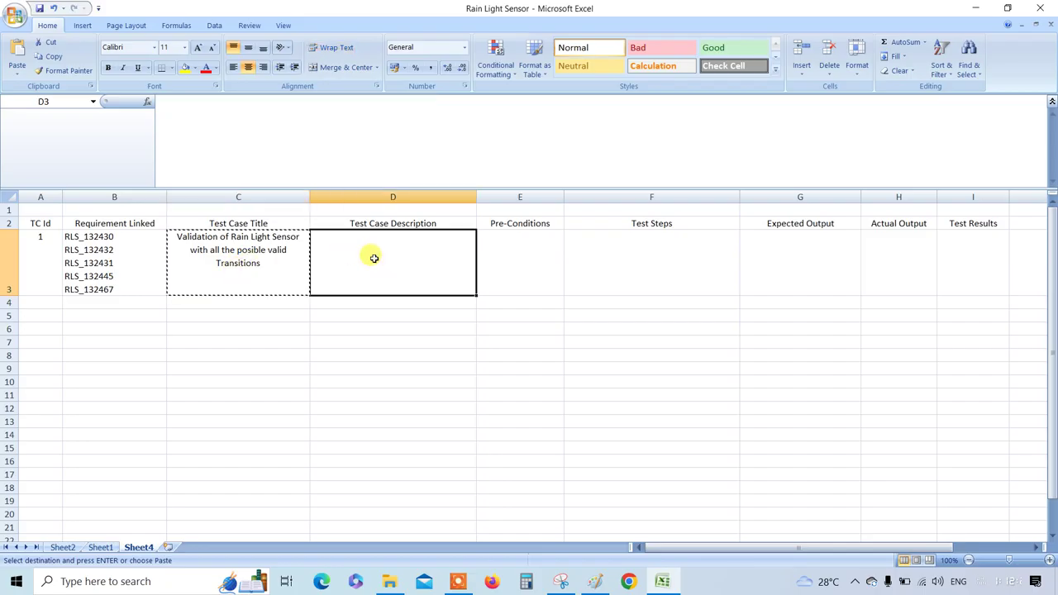
double_click(370, 259)
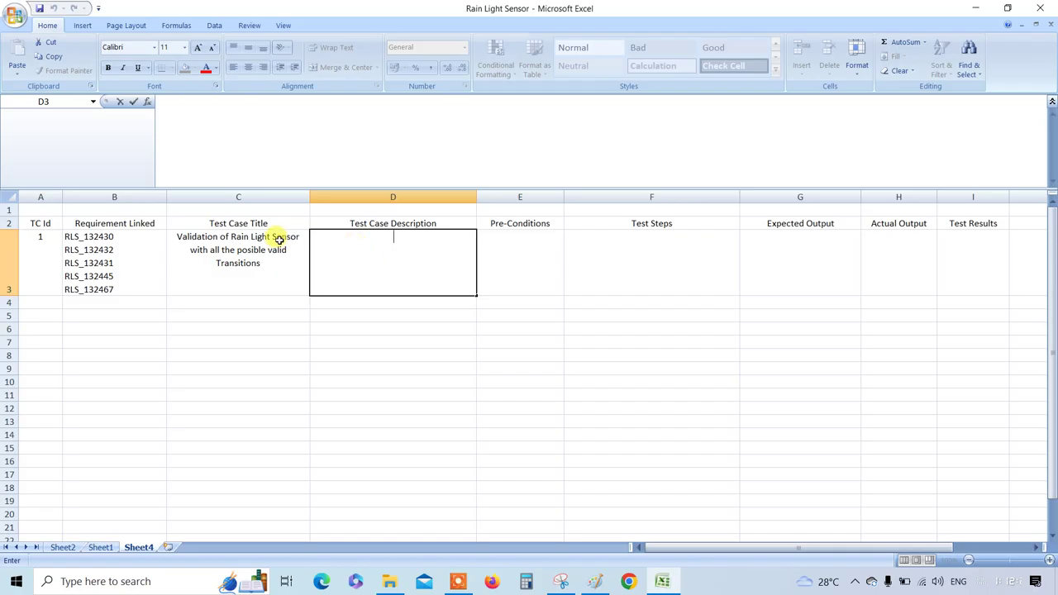
click(244, 246)
key(ctrl+c)
click(371, 243)
key(ctrl+v)
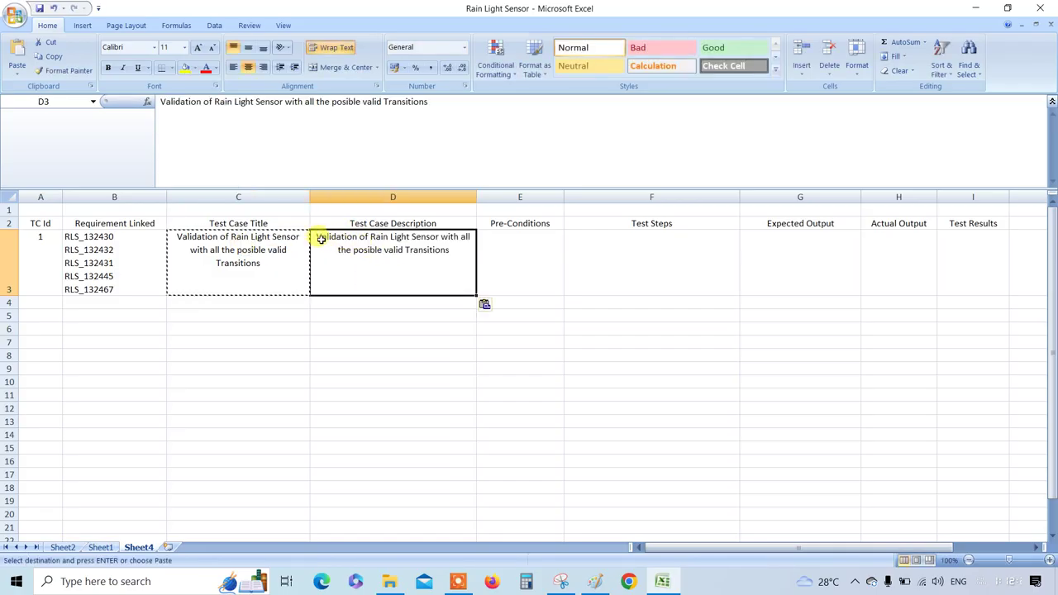
Insert "In this Test Case, The" before "Validation" in the Test Case Description cell D3
double_click(318, 236)
double_click(318, 237)
text(In this Test)
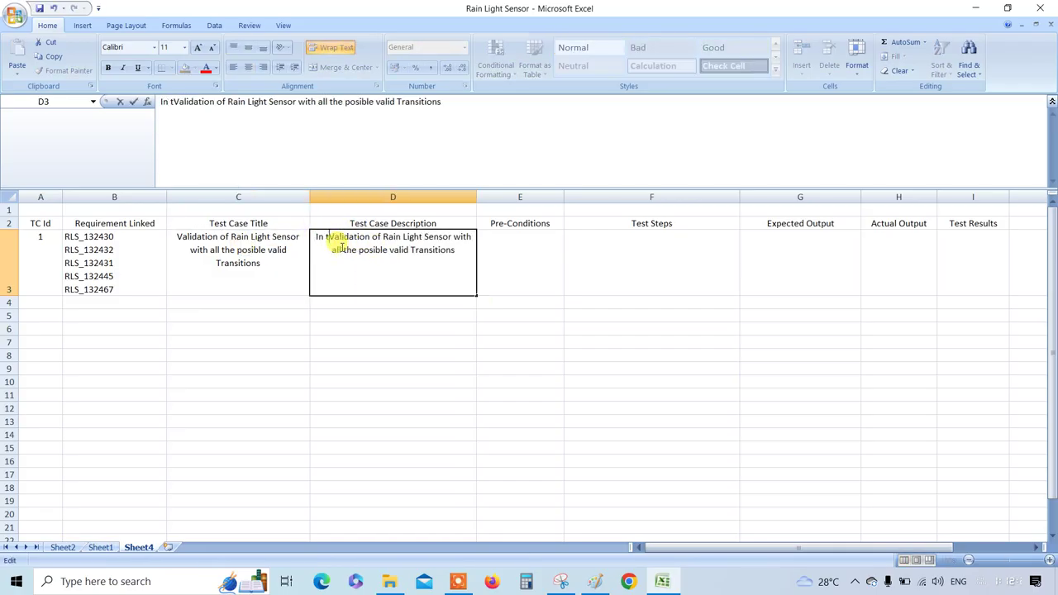
text( Case)
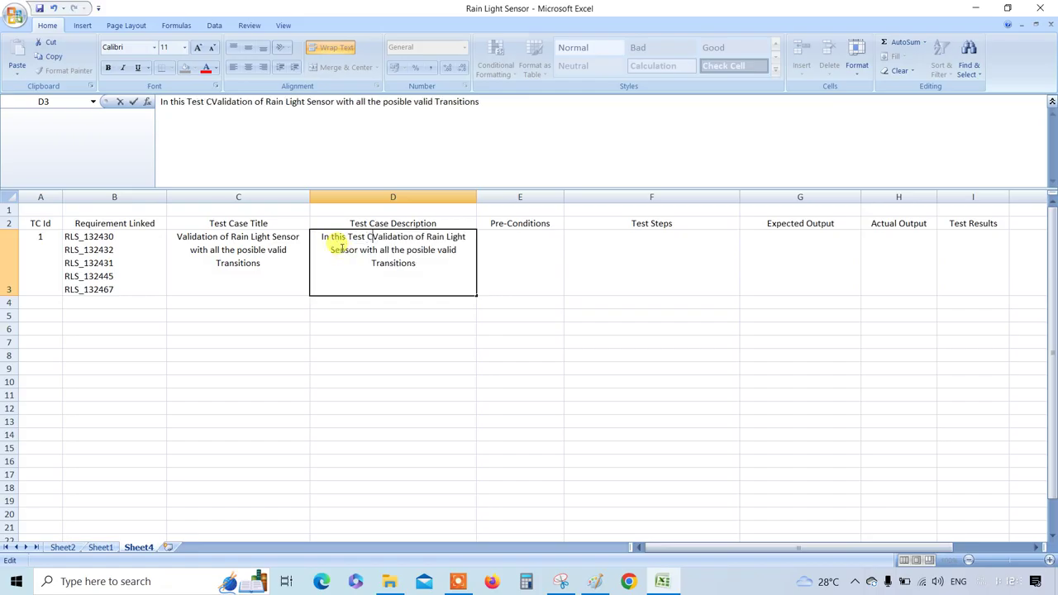
text(, )
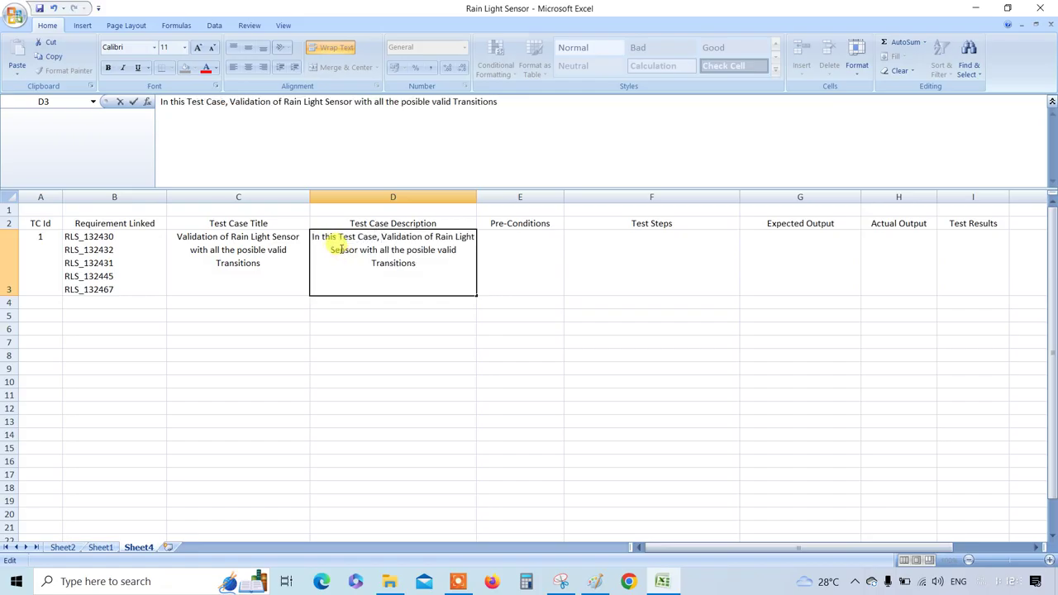
text(The of)
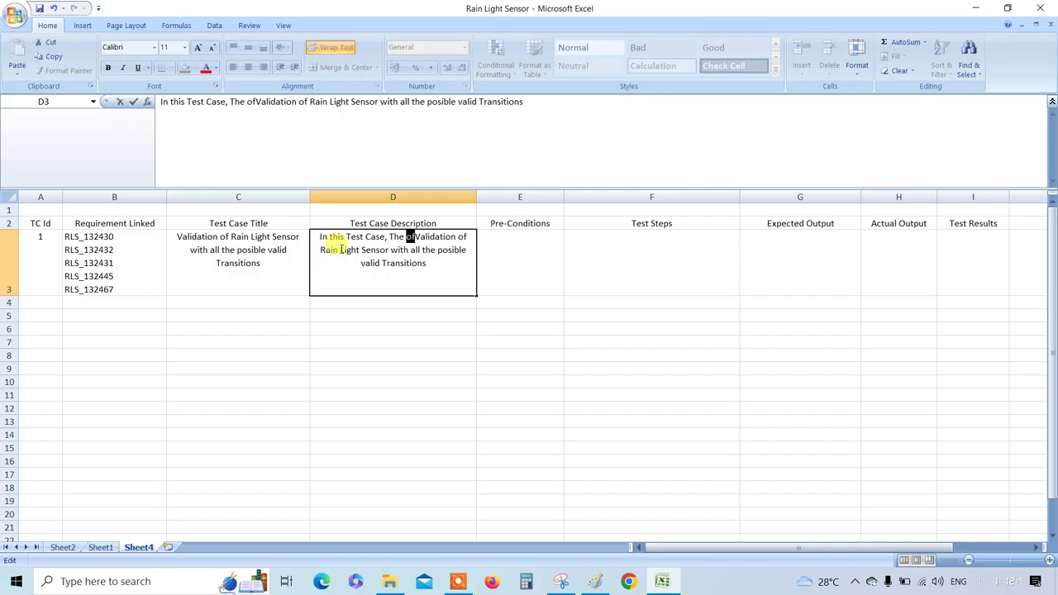
key(BackSpace)
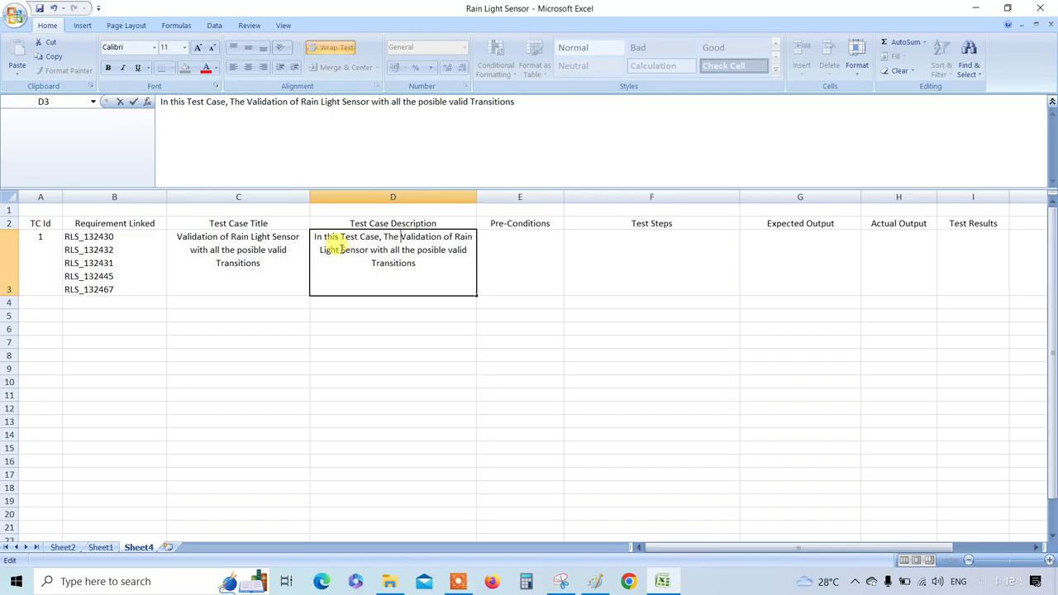
Correct the spelling of "posible" to "possible" in both the D3 description and the C3 title
click(433, 253)
text(s)
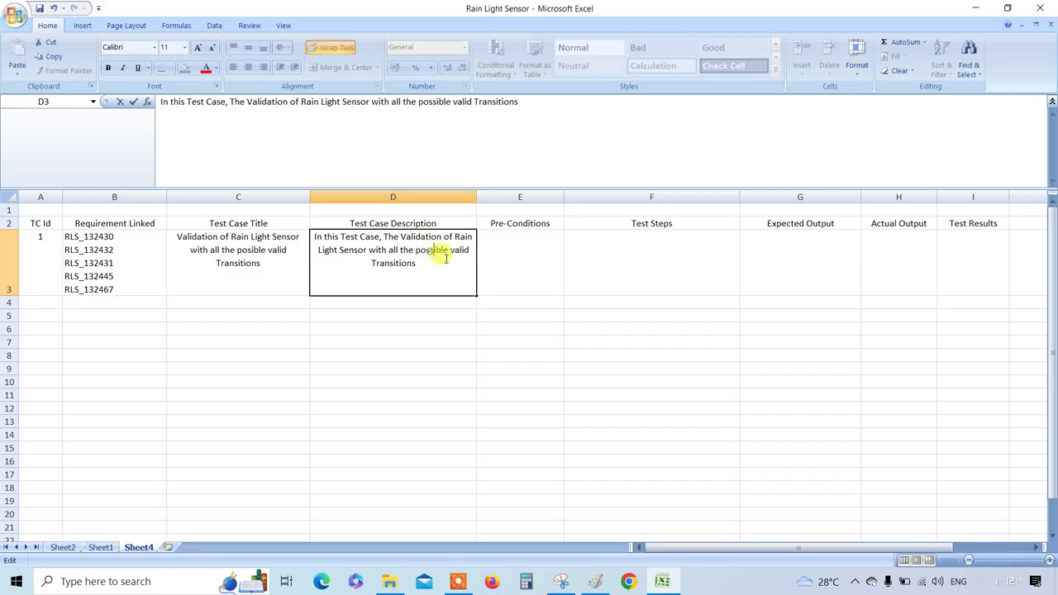
double_click(255, 248)
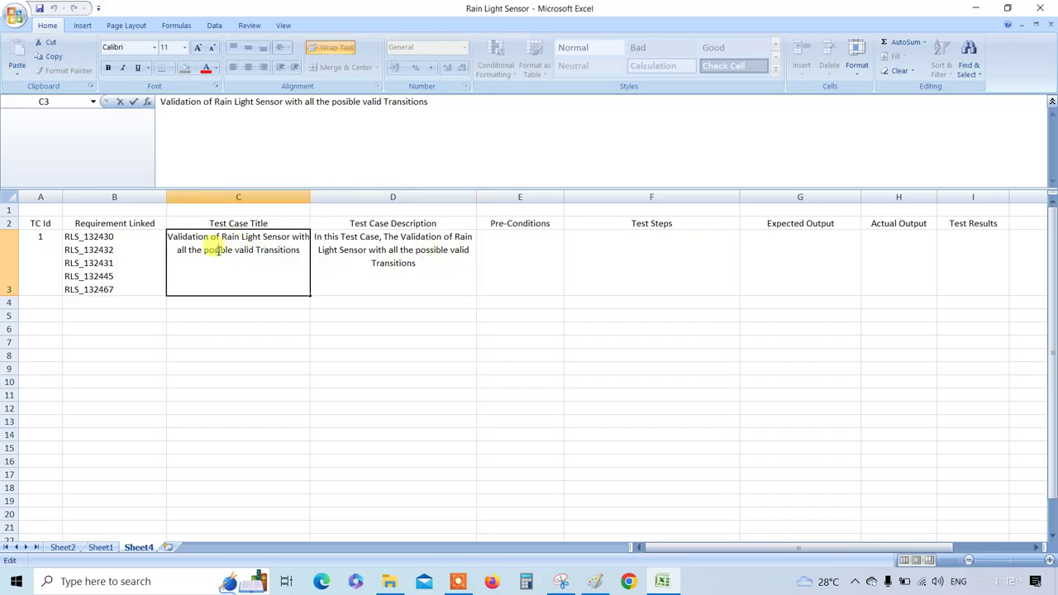
click(217, 250)
text(s)
click(426, 265)
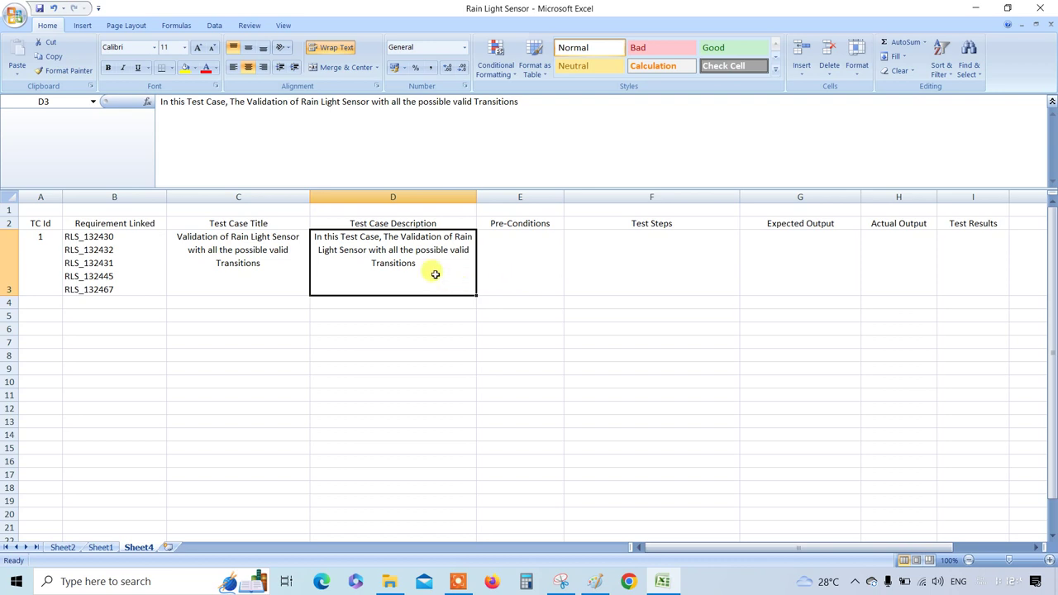
Append "when no fault present in the system with the" to the end of the description in D3
double_click(422, 266)
text(when)
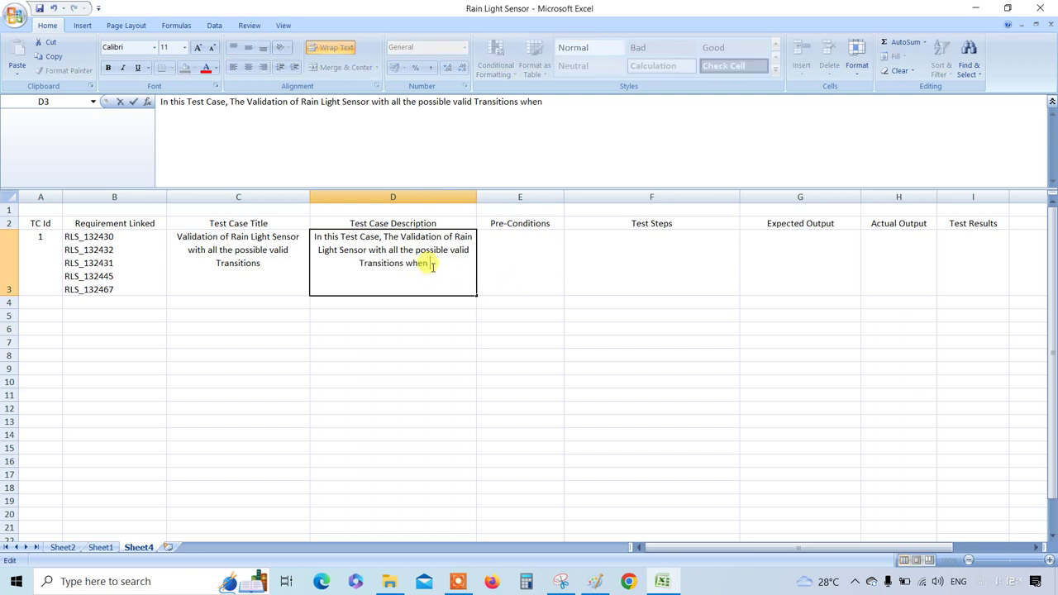
text( no fault)
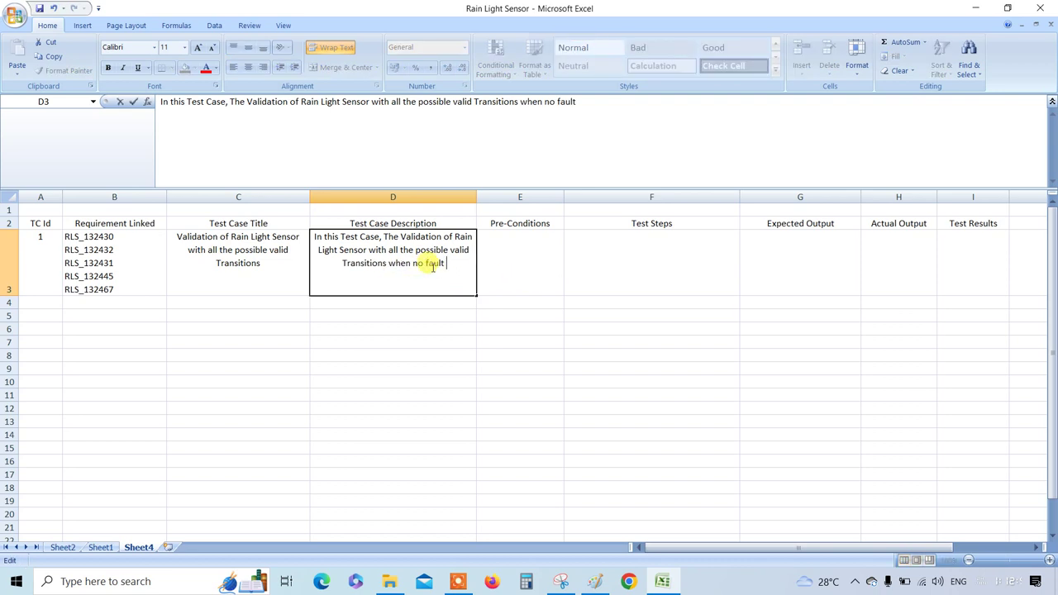
text( present in the systme)
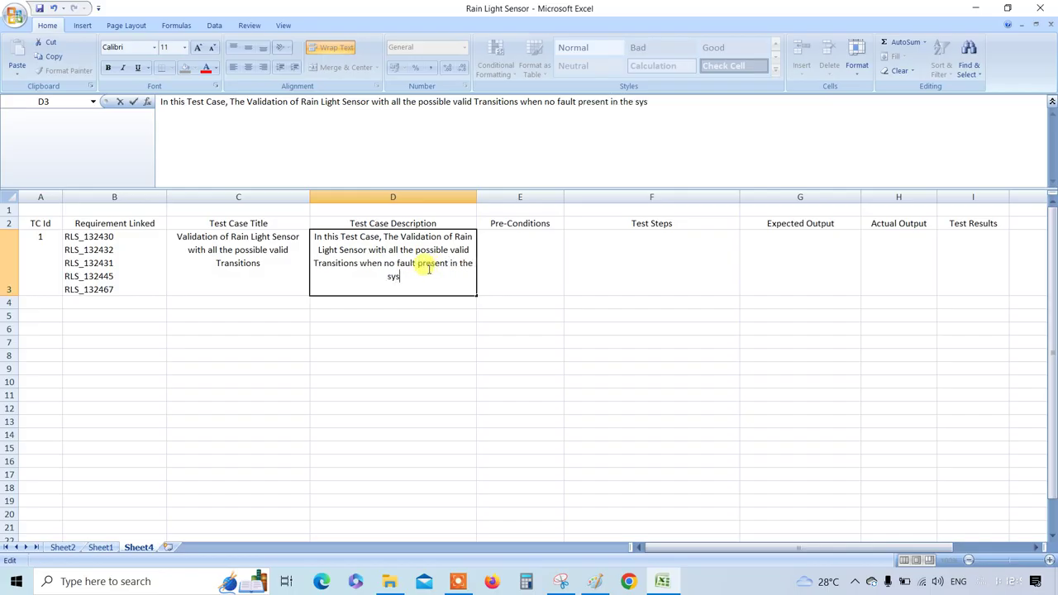
key(BackSpace)
key(BackSpace)
key(BackSpace)
text(em with the )
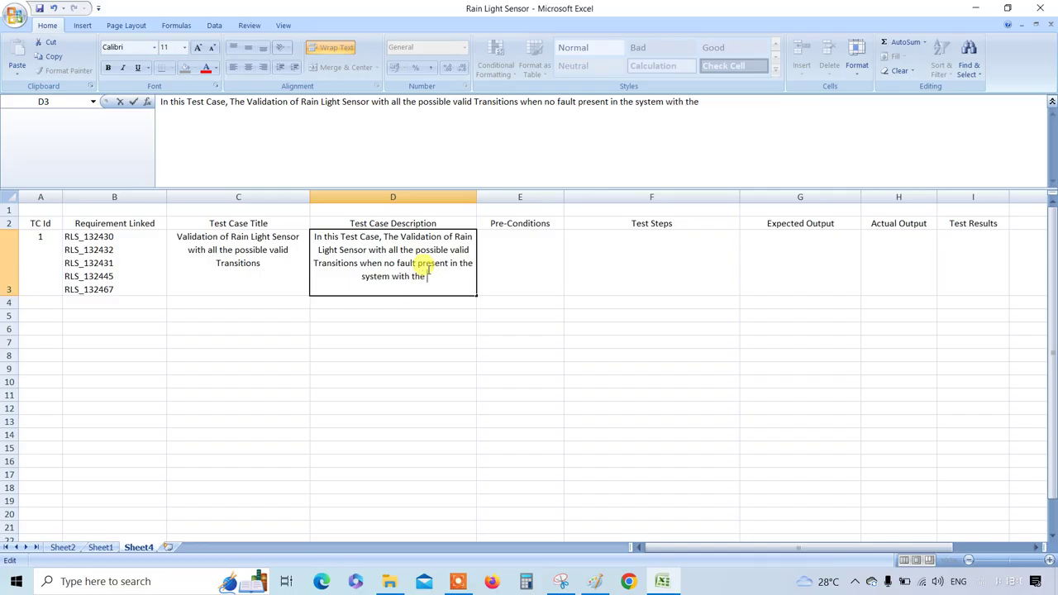
Finish the D3 description with the text "Variant coded [A1GH5]"
text(Variant coded)
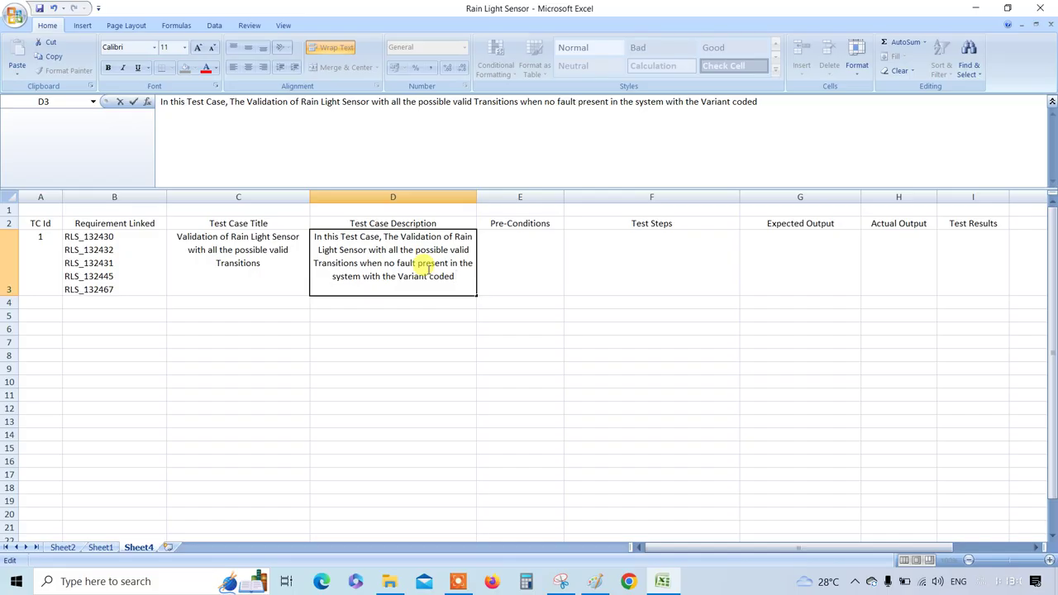
text( ()
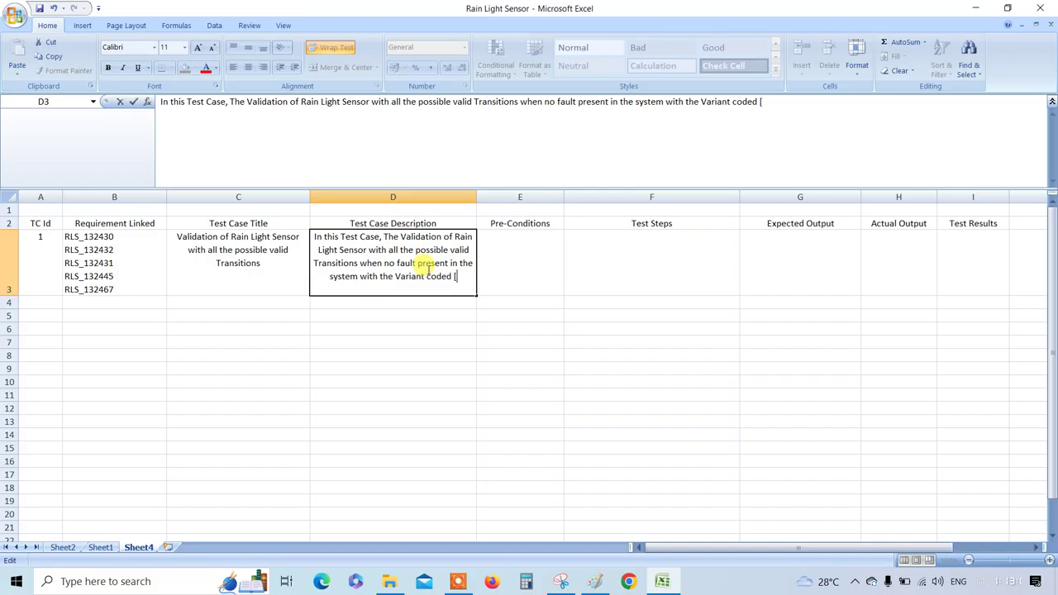
text(A1)
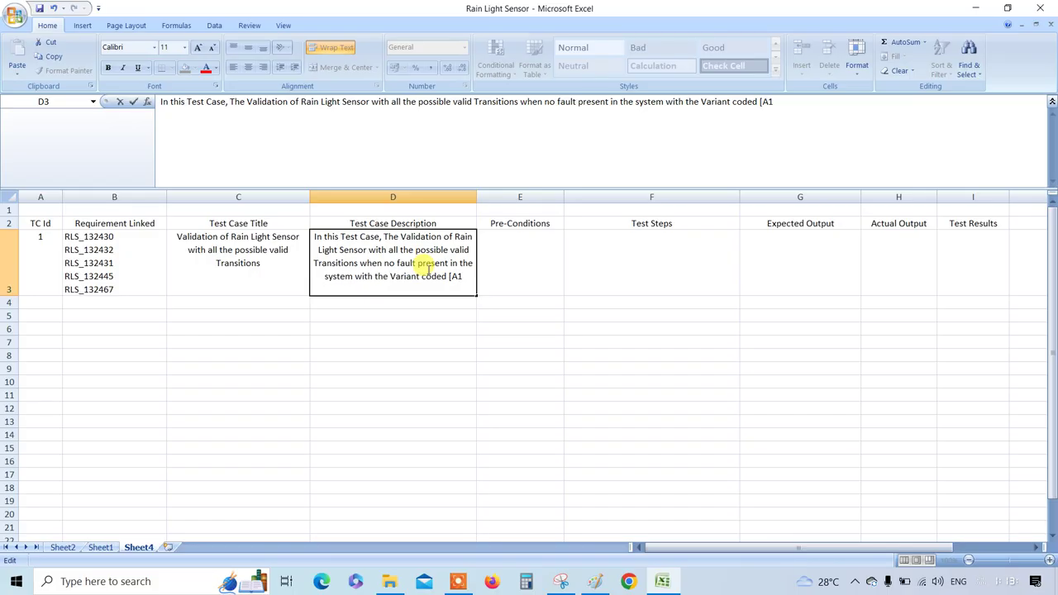
text(G)
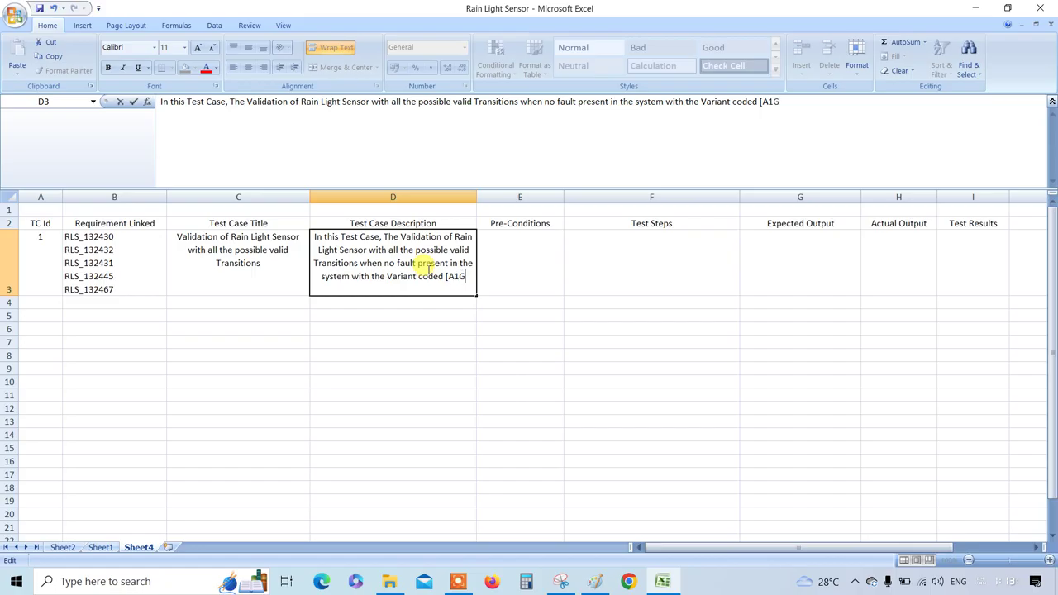
text(H5)
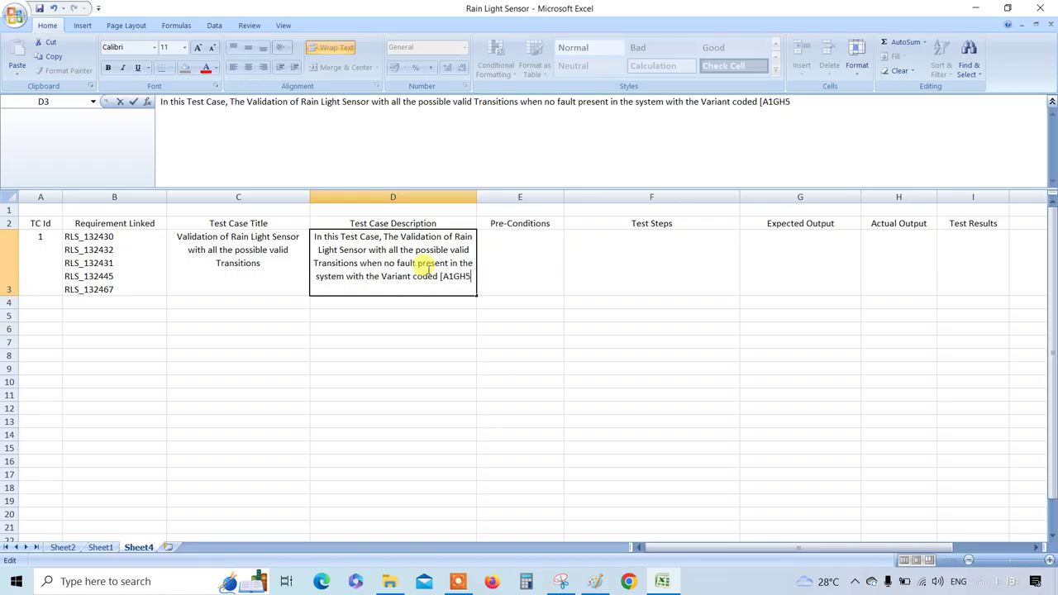
text(])
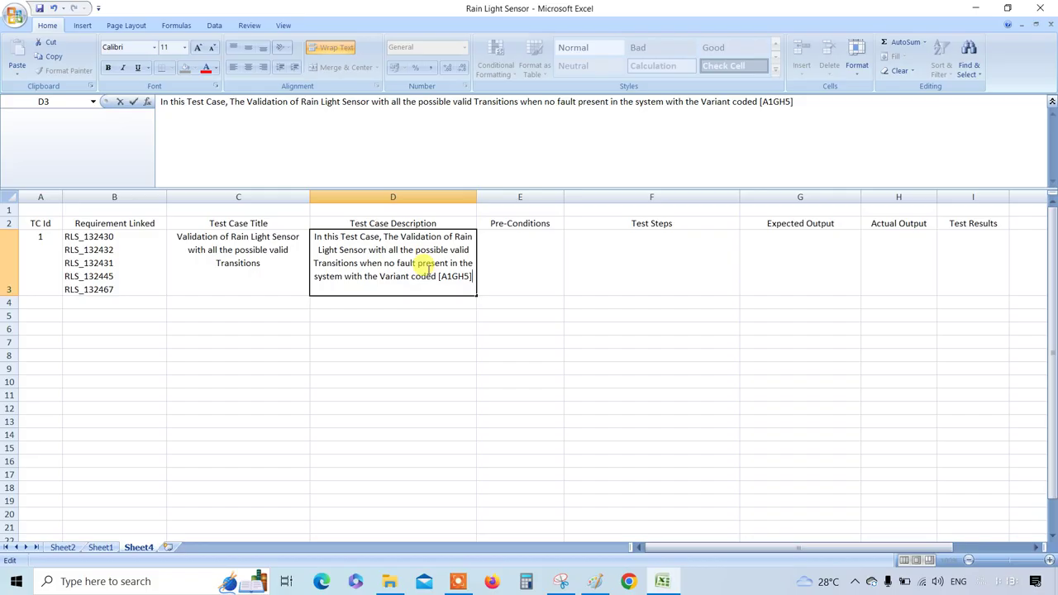
Add the requirement ID RLS_132499 in cell I32 of Sheet1, above the Coding Sheet requirement
click(100, 547)
click(532, 383)
scroll(441, 472, down, 1)
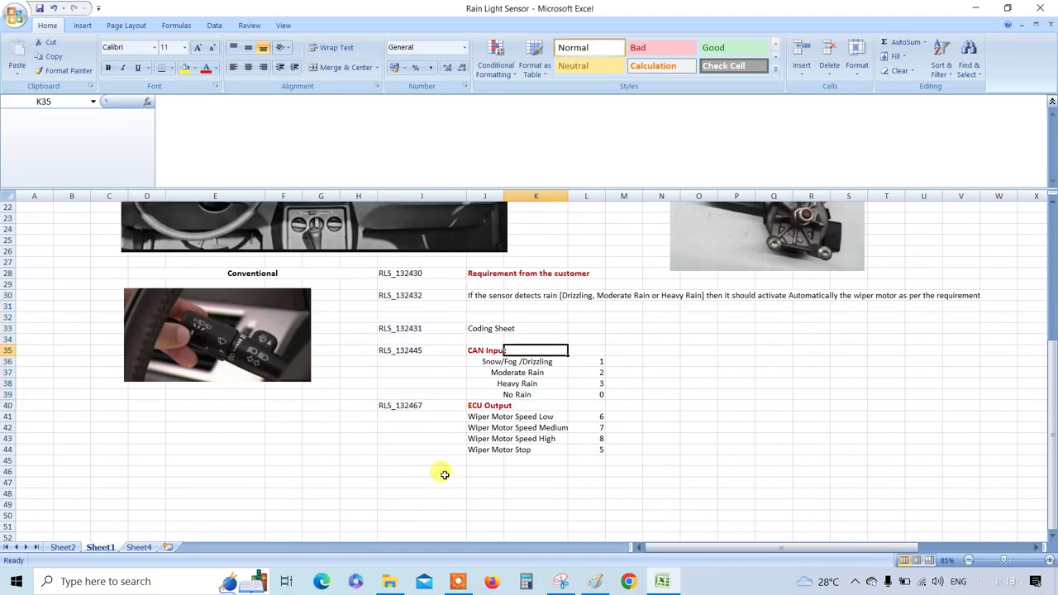
click(428, 471)
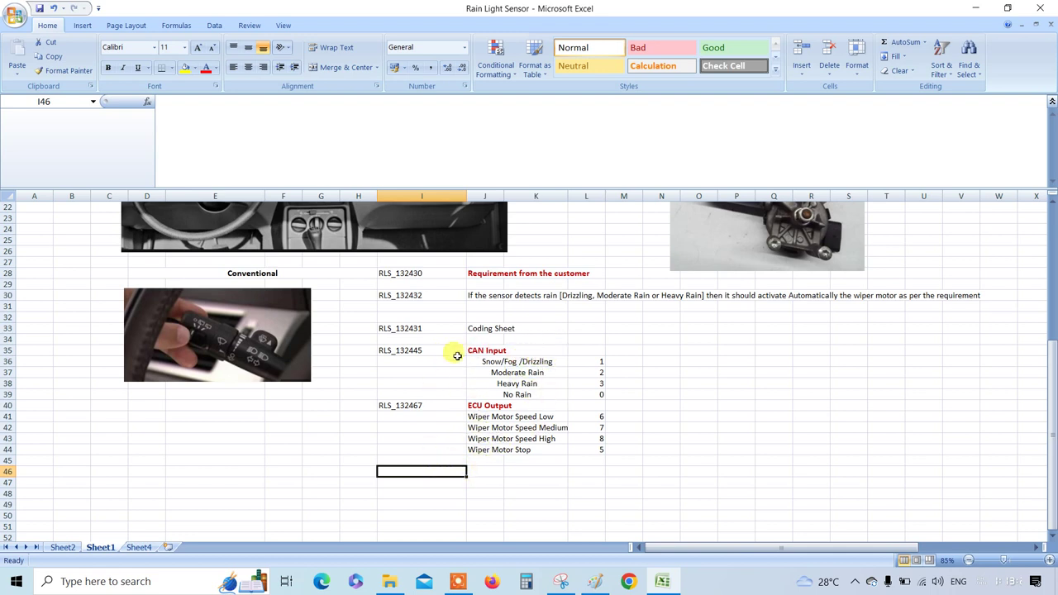
click(412, 314)
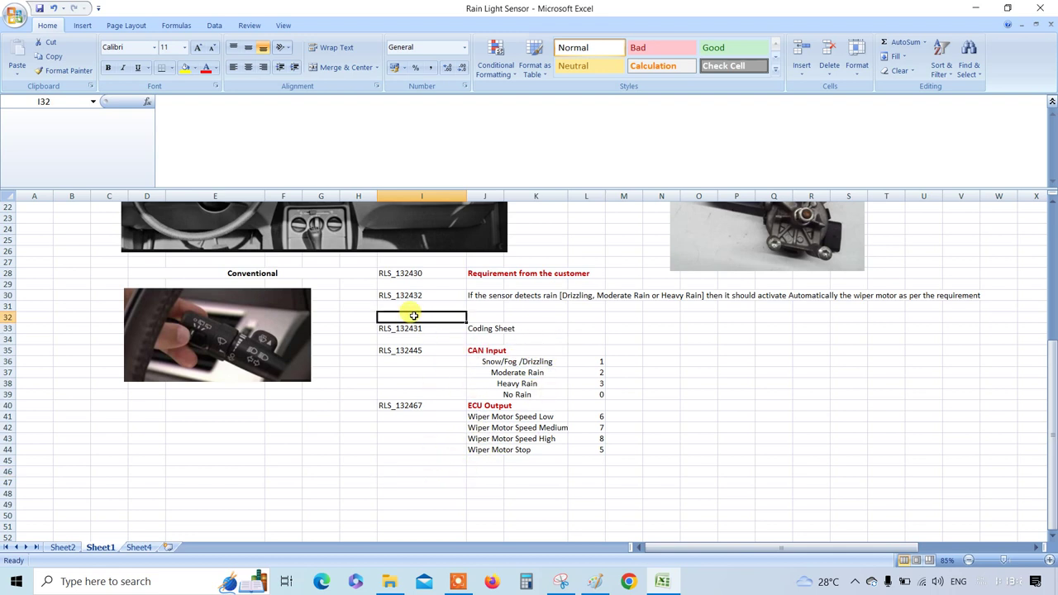
text(RS)
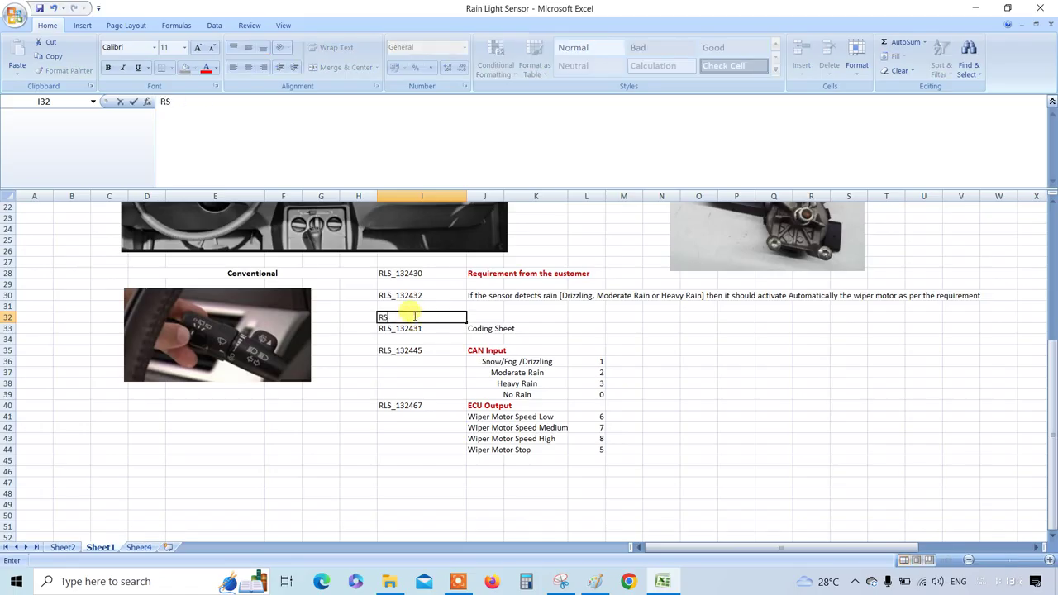
key(BackSpace)
key(BackSpace)
text(R)
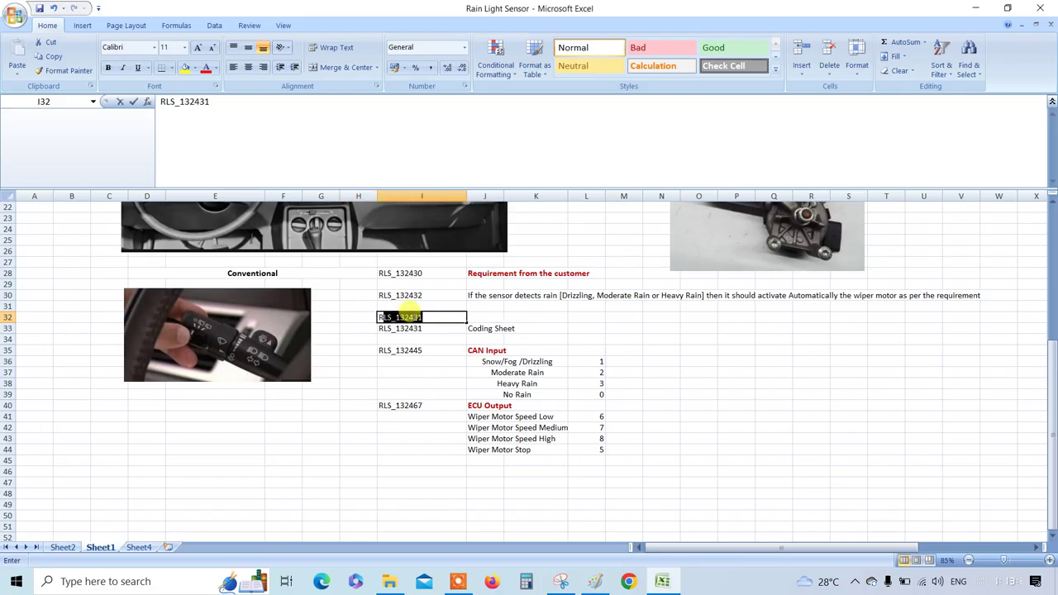
text(LS_)
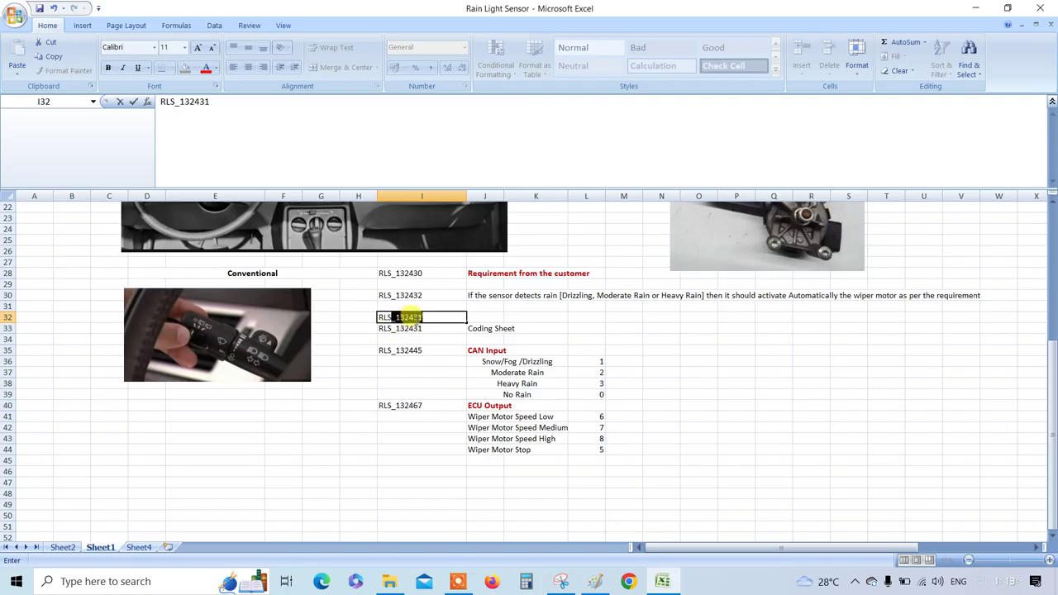
click(438, 318)
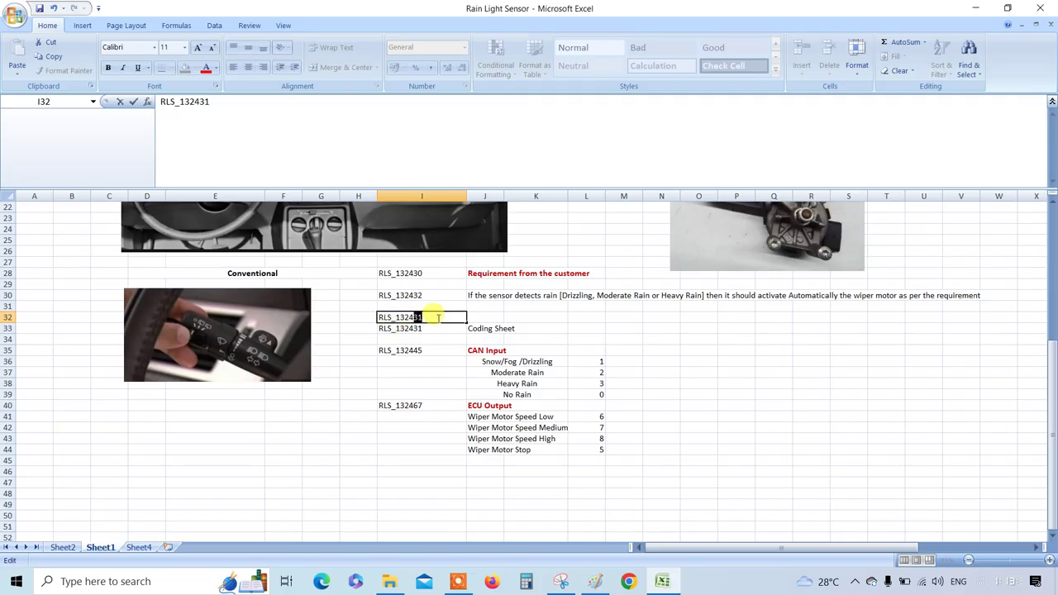
Enter "Variant" in J32 beside the RLS_132499 requirement ID
click(502, 317)
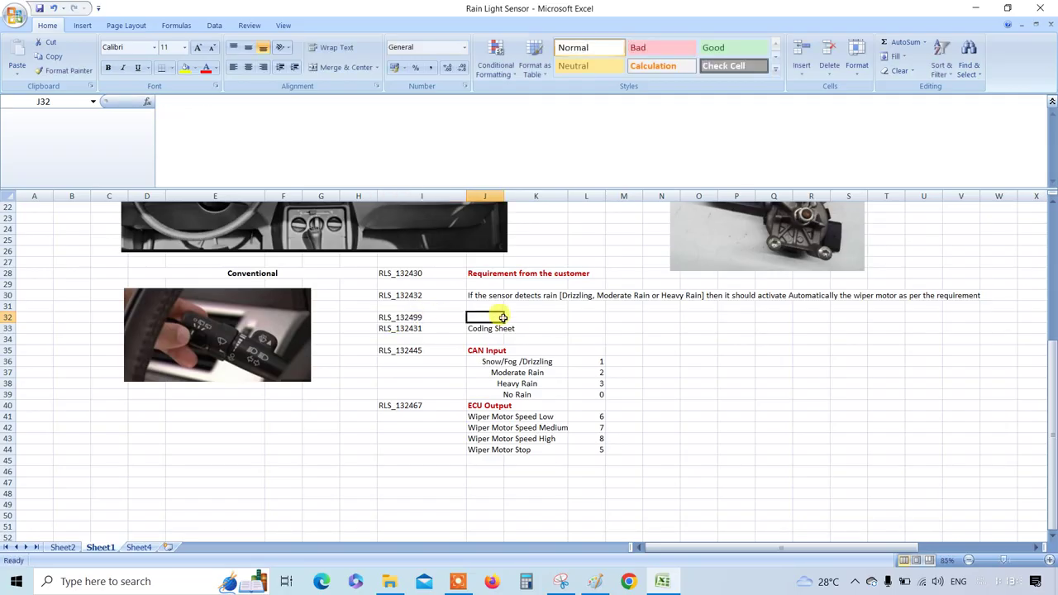
text(Variant)
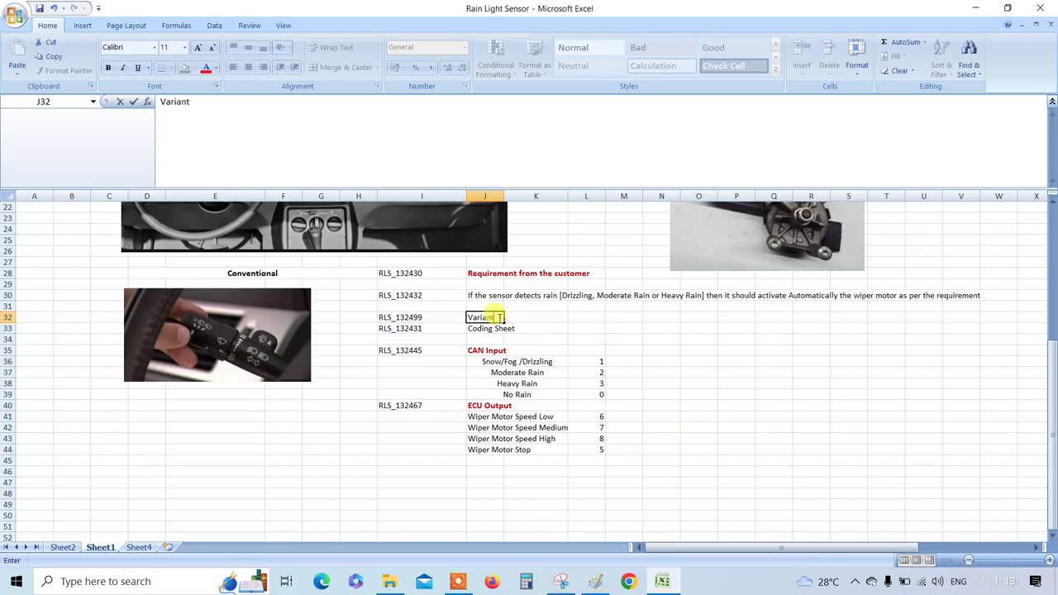
key(Tab)
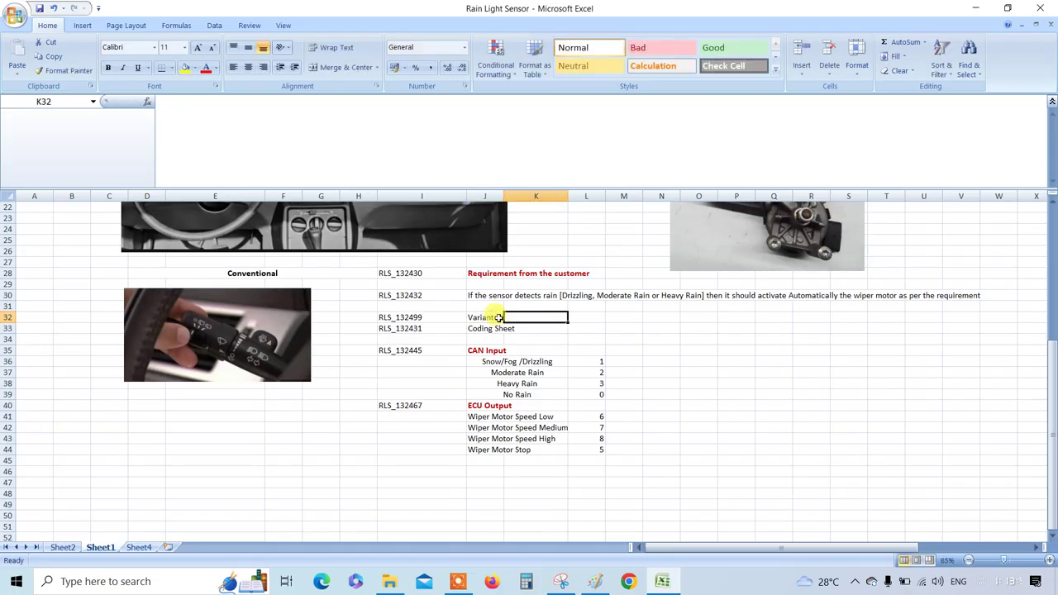
Widen column J and merge and center the Variant label across J32:K32
drag(502, 195, 529, 195)
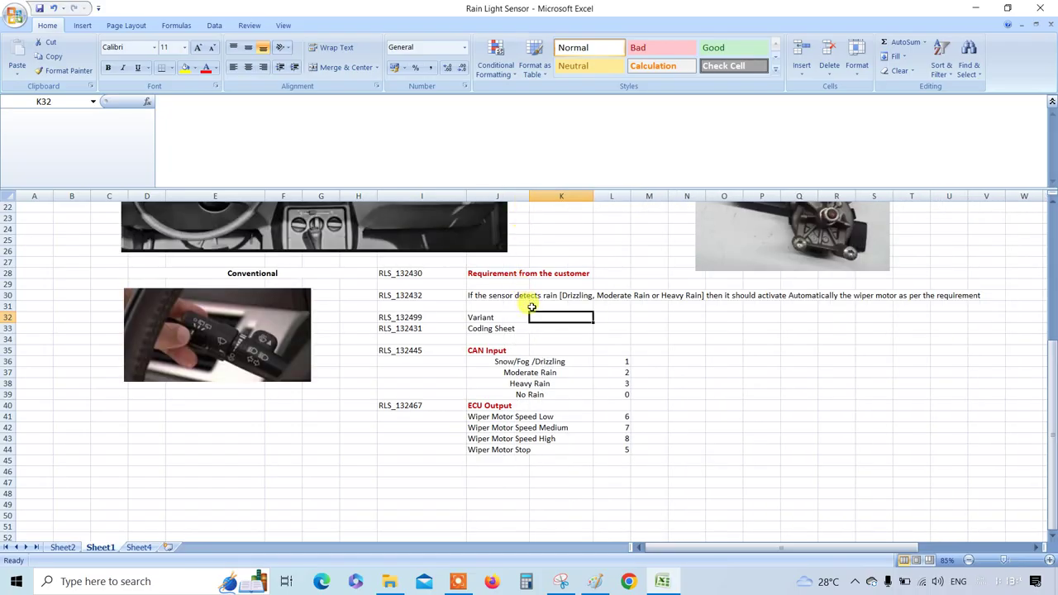
drag(506, 318, 539, 317)
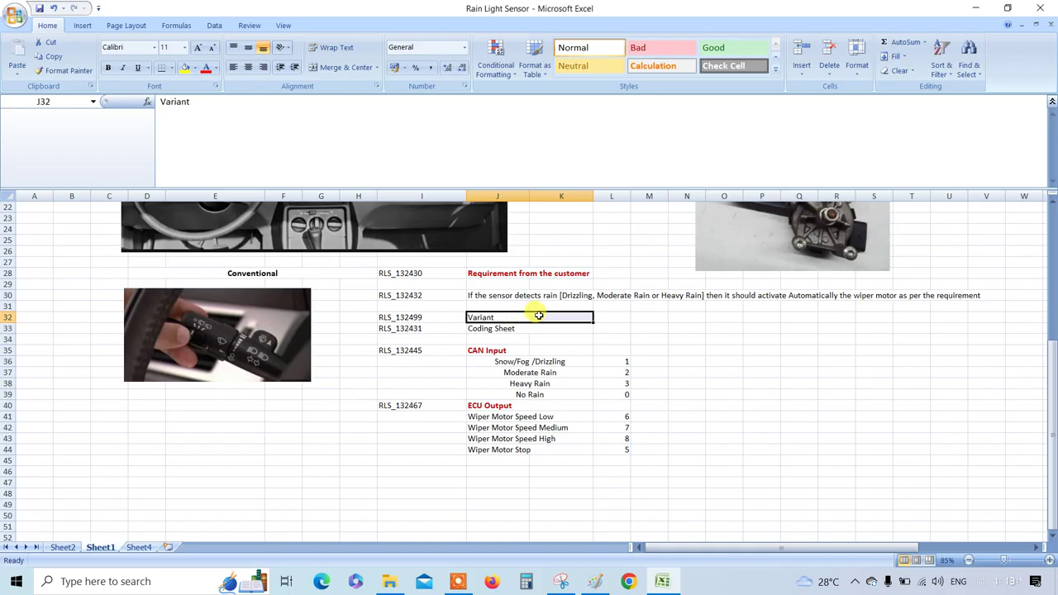
click(337, 71)
Copy the variant code A1GH5 from the D3 description on Sheet4 into cell L32 of Sheet1
click(138, 548)
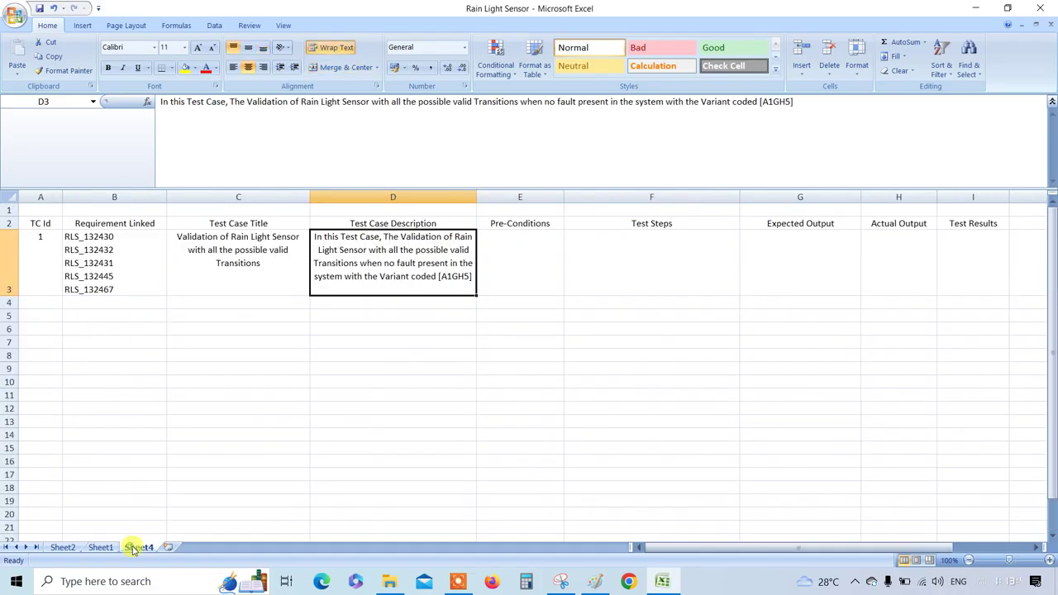
double_click(453, 276)
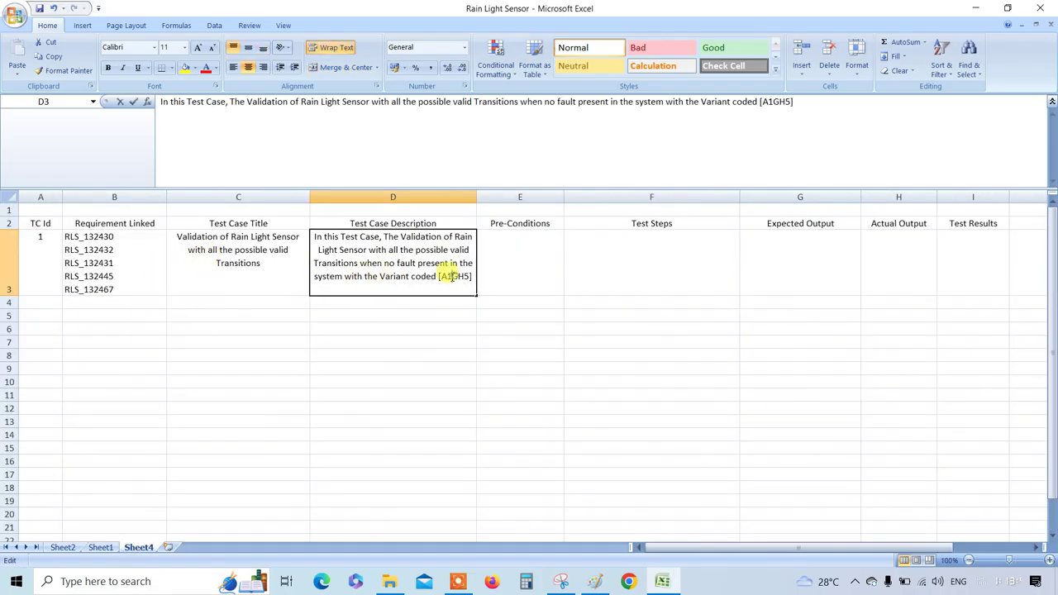
double_click(450, 277)
key(ctrl+c)
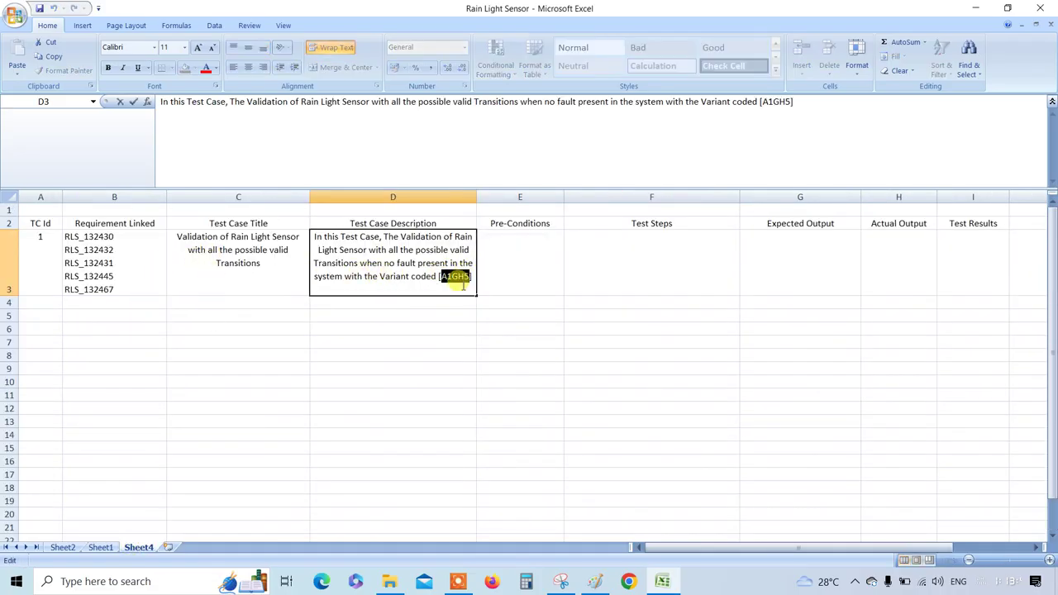
click(101, 547)
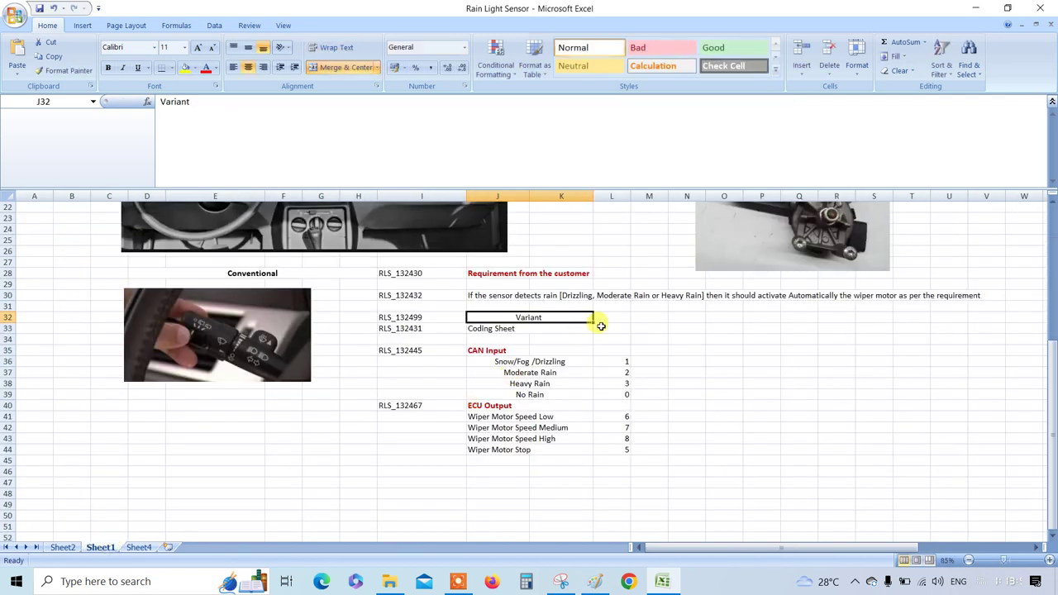
click(615, 317)
key(ctrl+v)
click(551, 315)
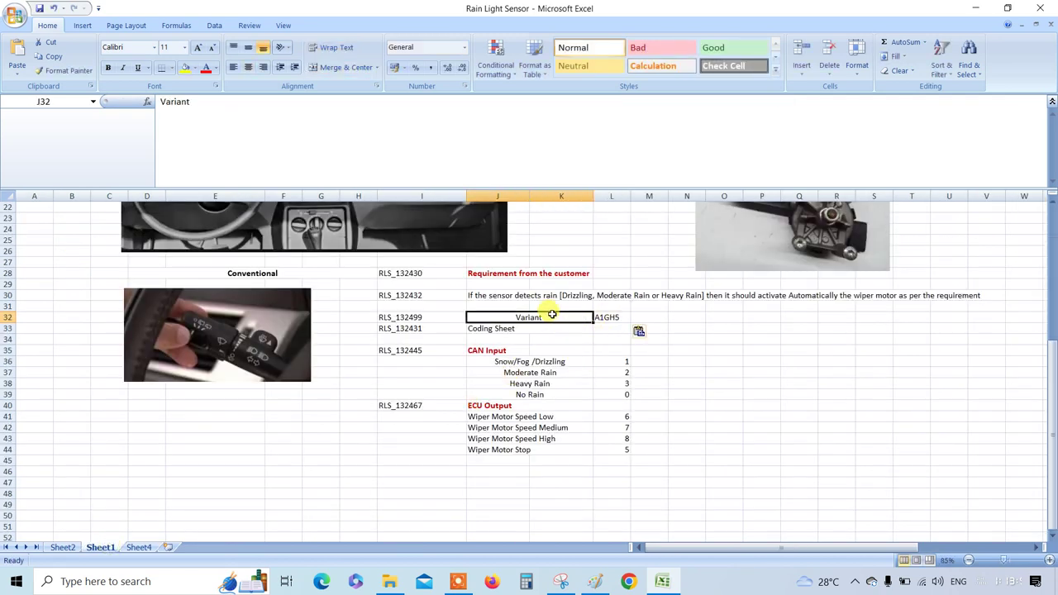
Left-align the merged Variant label in J32:K32 on Sheet1
click(233, 67)
click(649, 372)
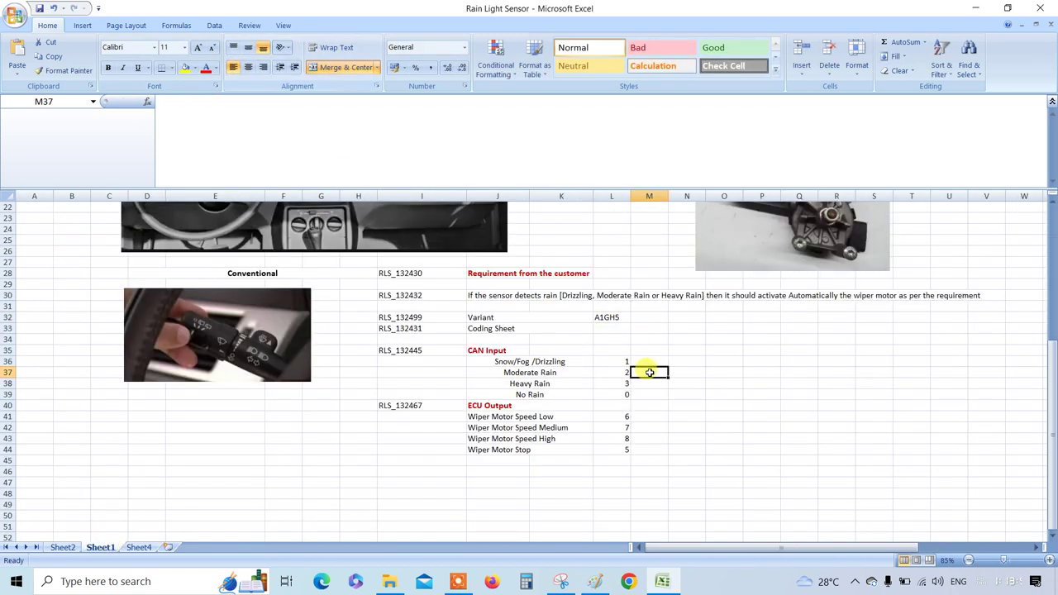
click(550, 314)
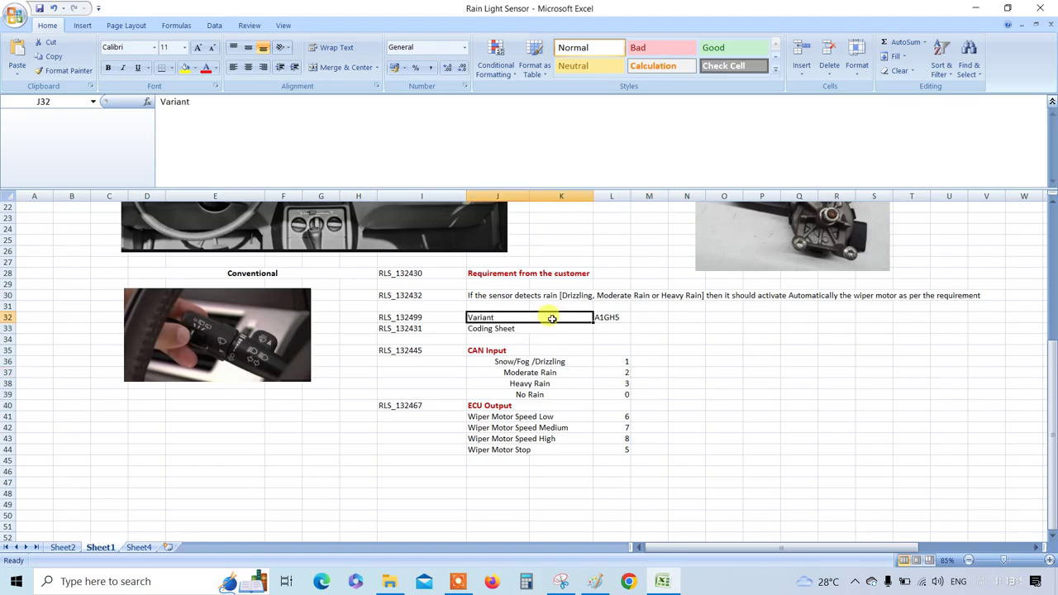
Copy the requirement ID RLS_132499 from I32 on Sheet1 and append it as a new line in Requirement Linked cell B3 on Sheet4
click(413, 318)
drag(270, 106, 141, 105)
key(ctrl+c)
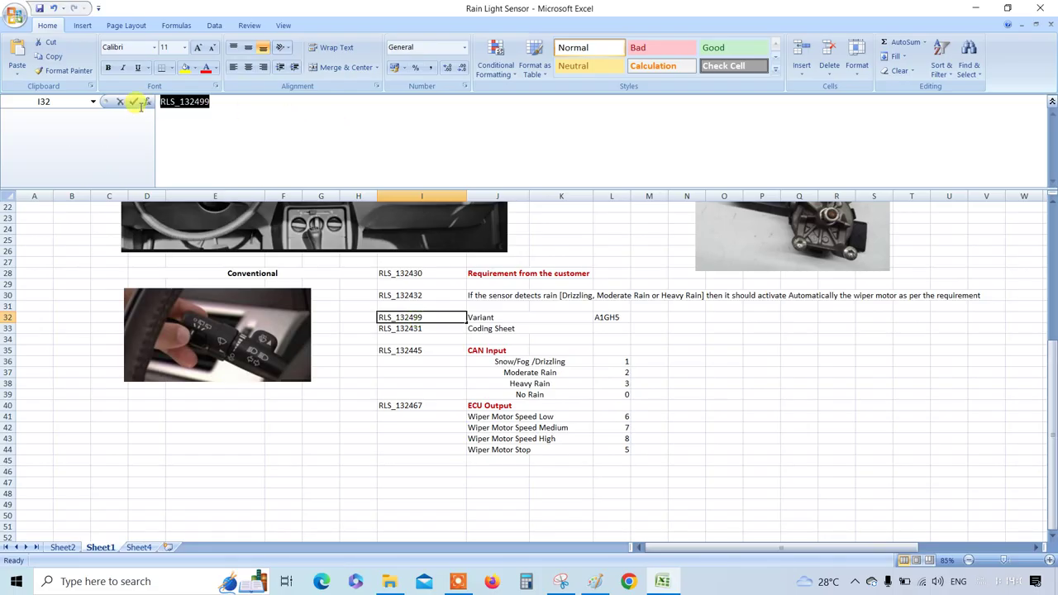
click(140, 105)
click(139, 547)
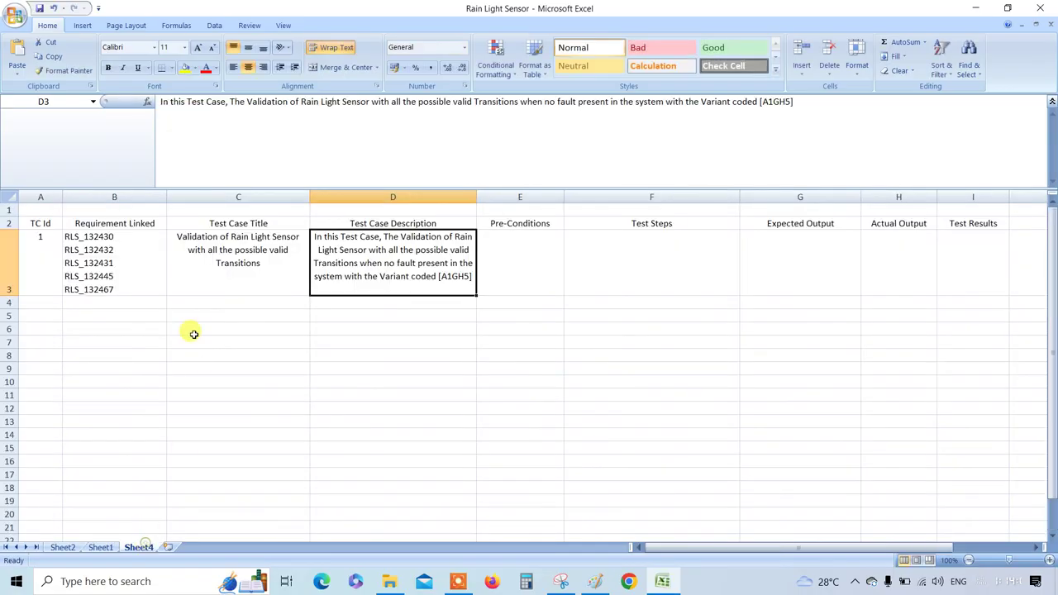
click(135, 279)
double_click(135, 287)
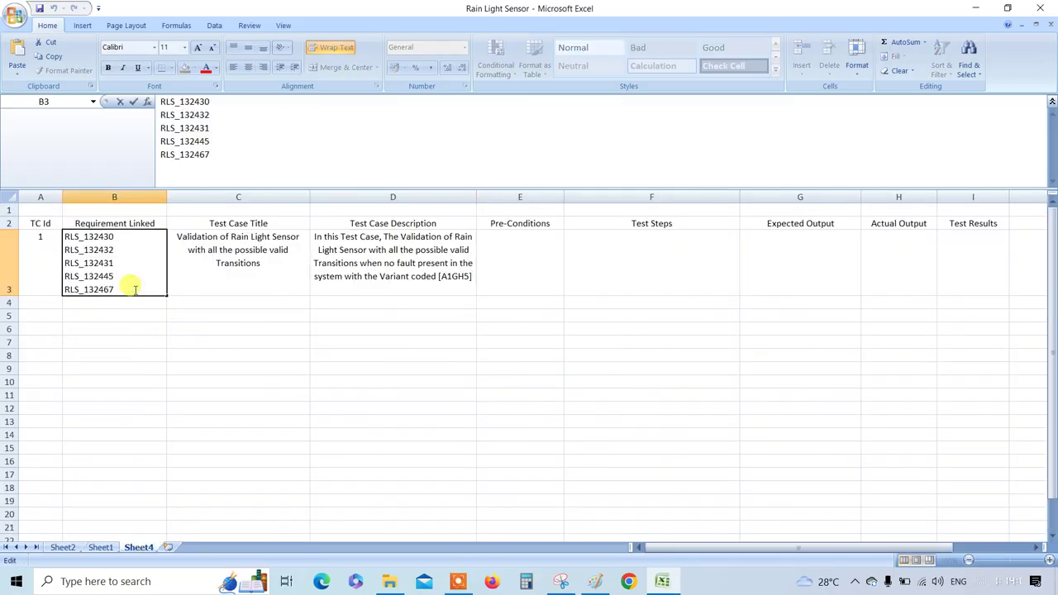
key(alt+Return)
key(ctrl+v)
click(562, 358)
click(443, 269)
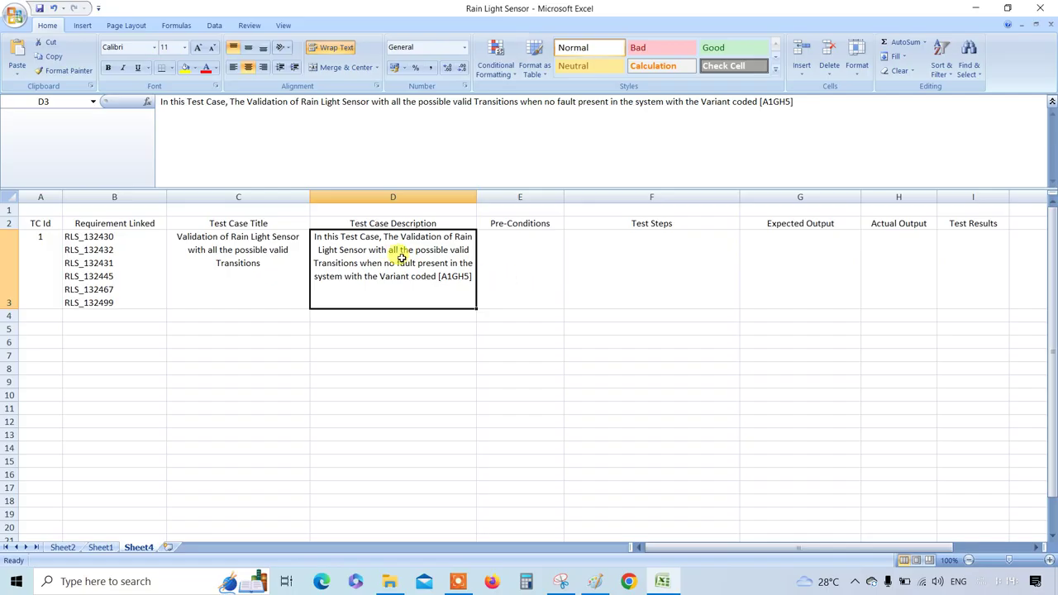
click(281, 266)
click(397, 289)
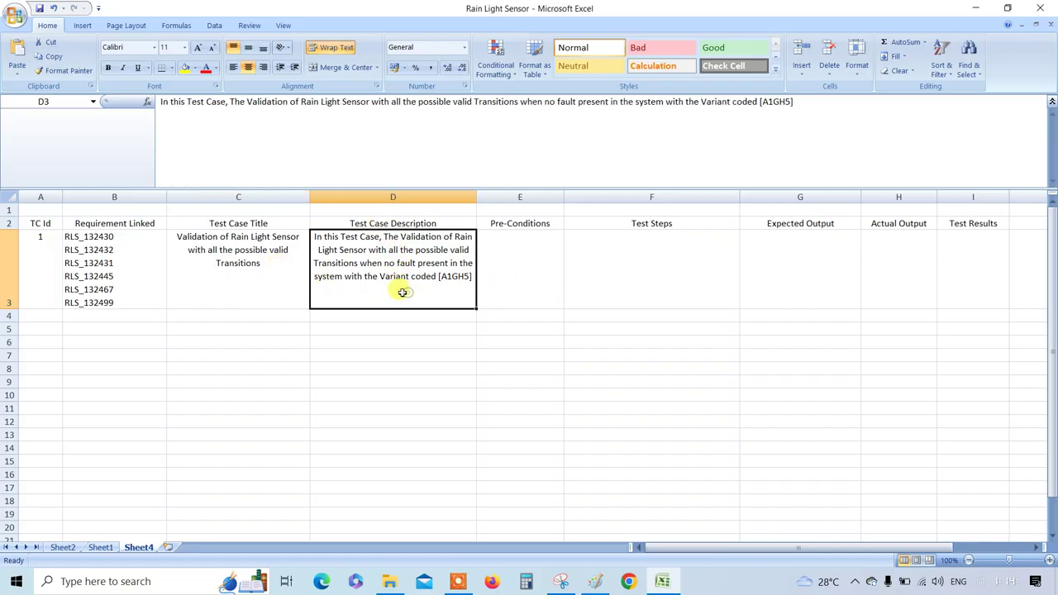
Widen the Pre-Conditions column slightly and enter "1. ECU to be Functional" in E3
click(503, 260)
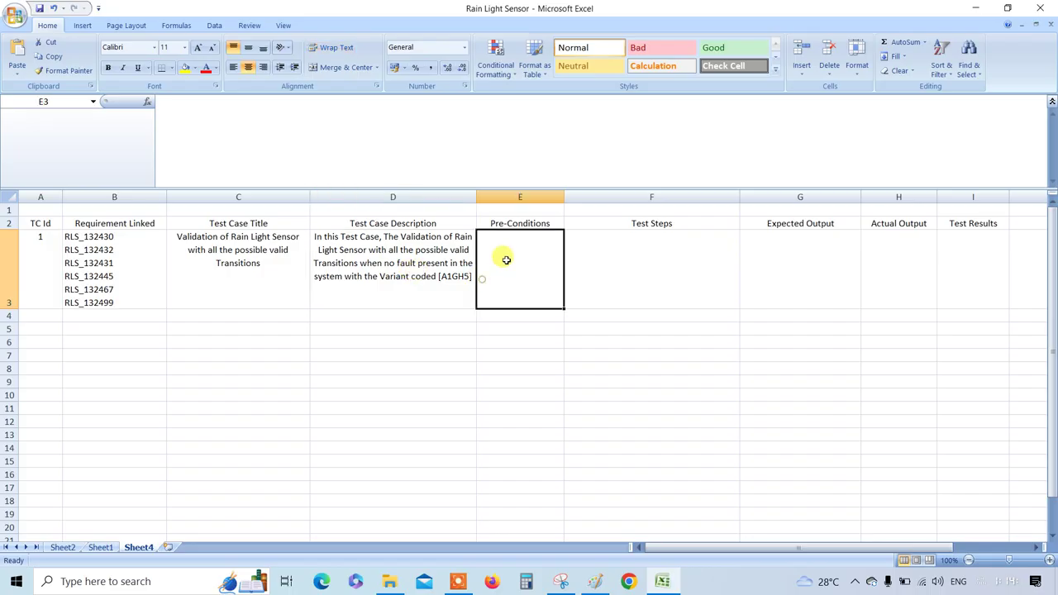
drag(564, 198, 585, 207)
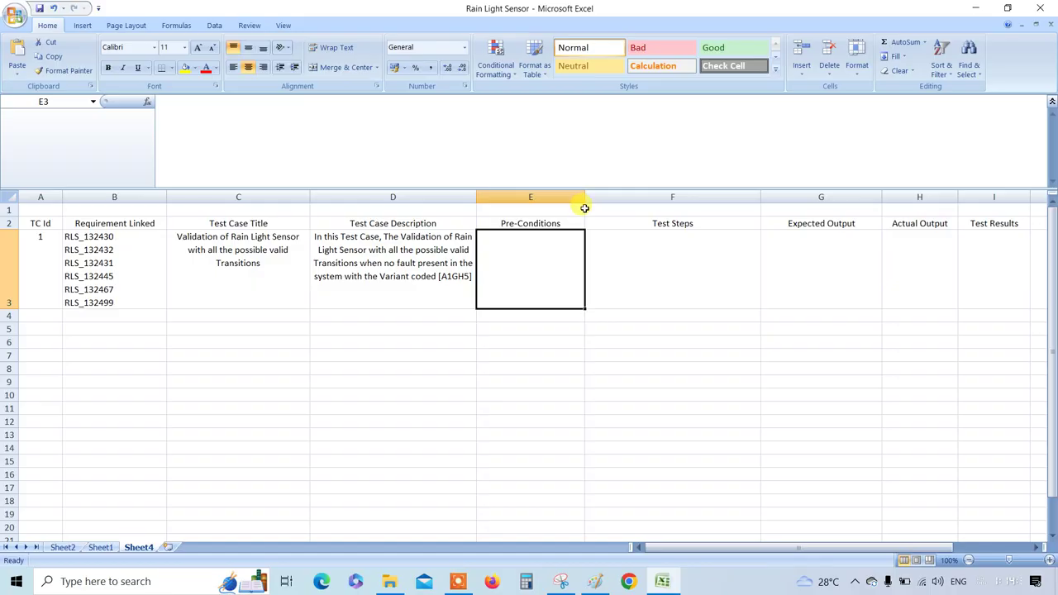
double_click(502, 246)
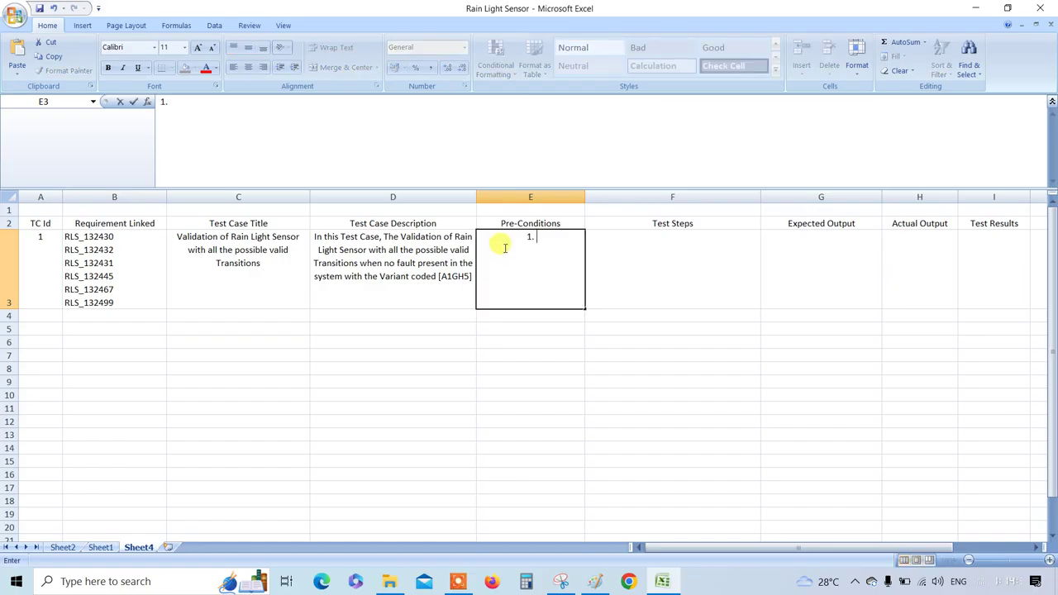
text(1. ECU tob)
key(shift+Left)
key(Right)
key(Left)
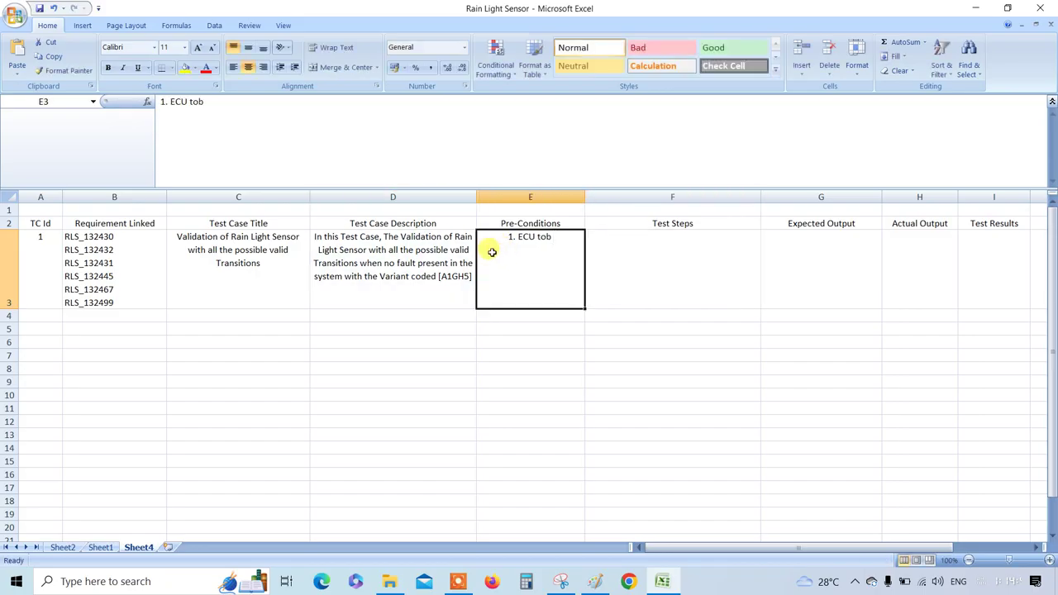
double_click(560, 242)
click(549, 238)
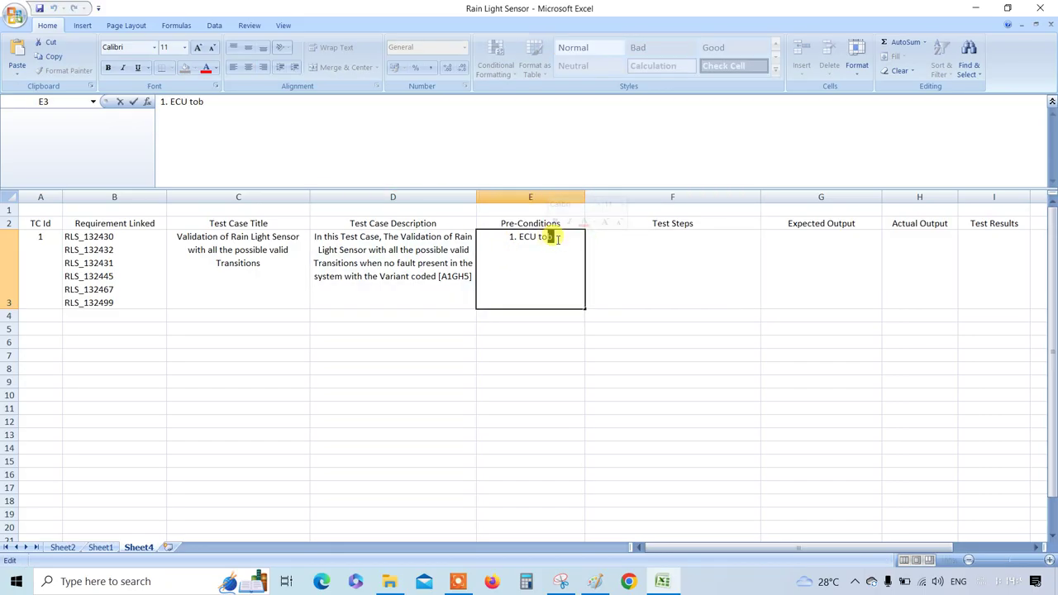
text(be Functional)
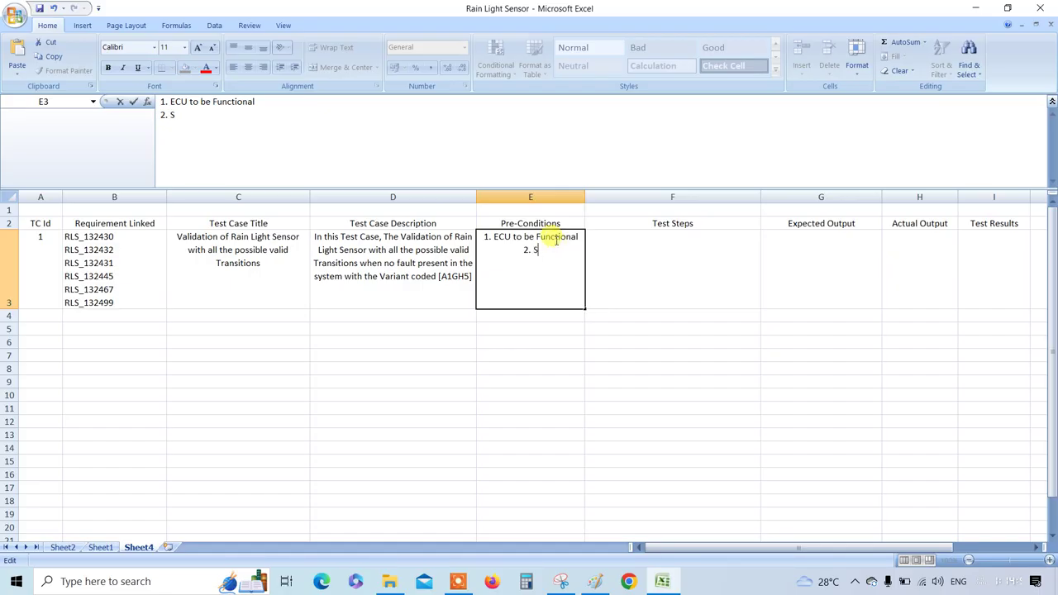
Add the line "2. System should be fault free" in E3 and widen columns D and E
text(should b)
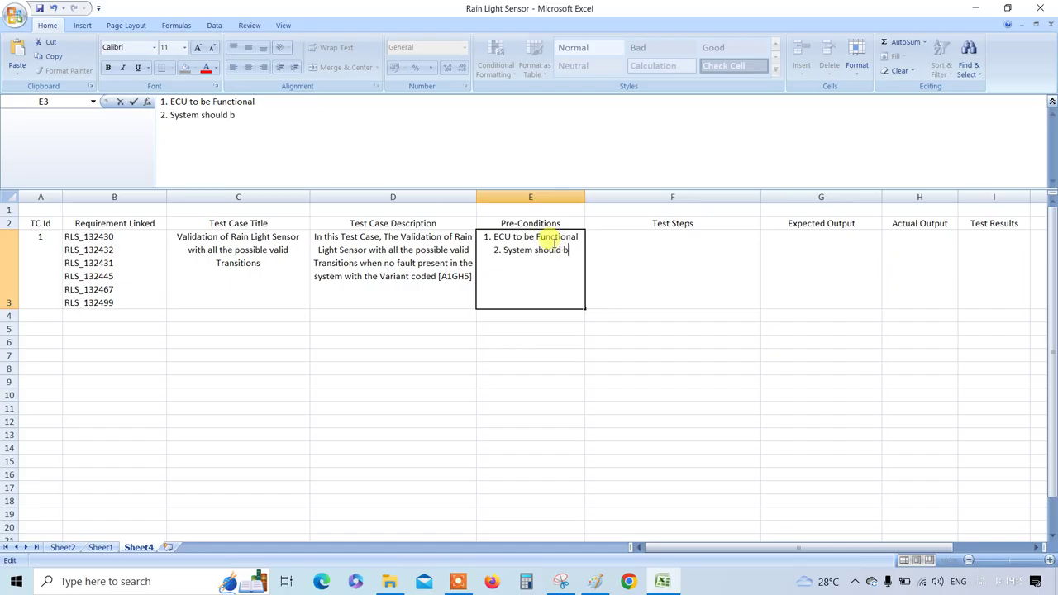
text(e fault free)
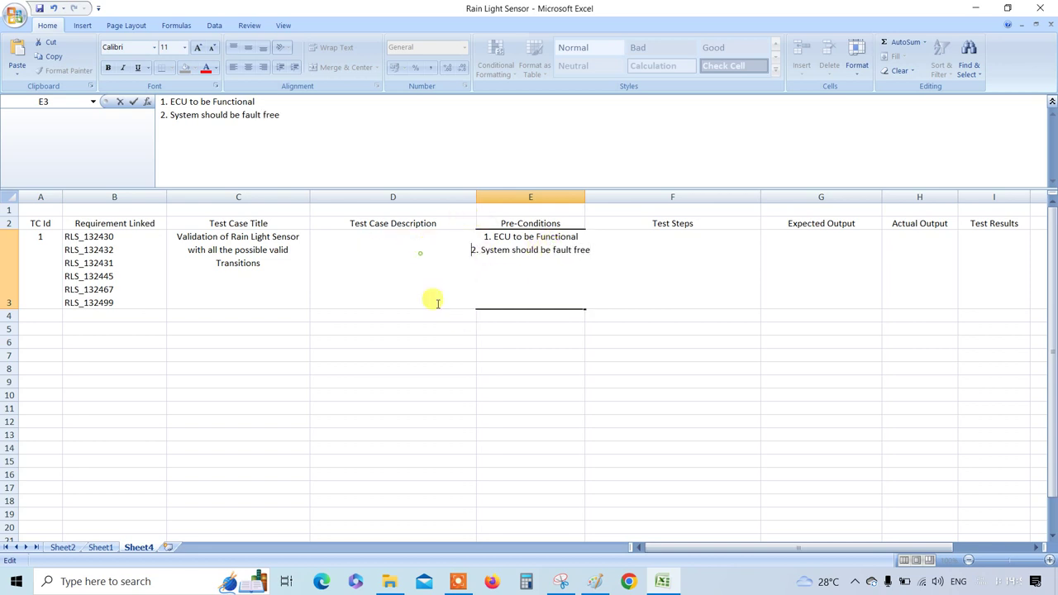
click(522, 385)
drag(476, 197, 494, 196)
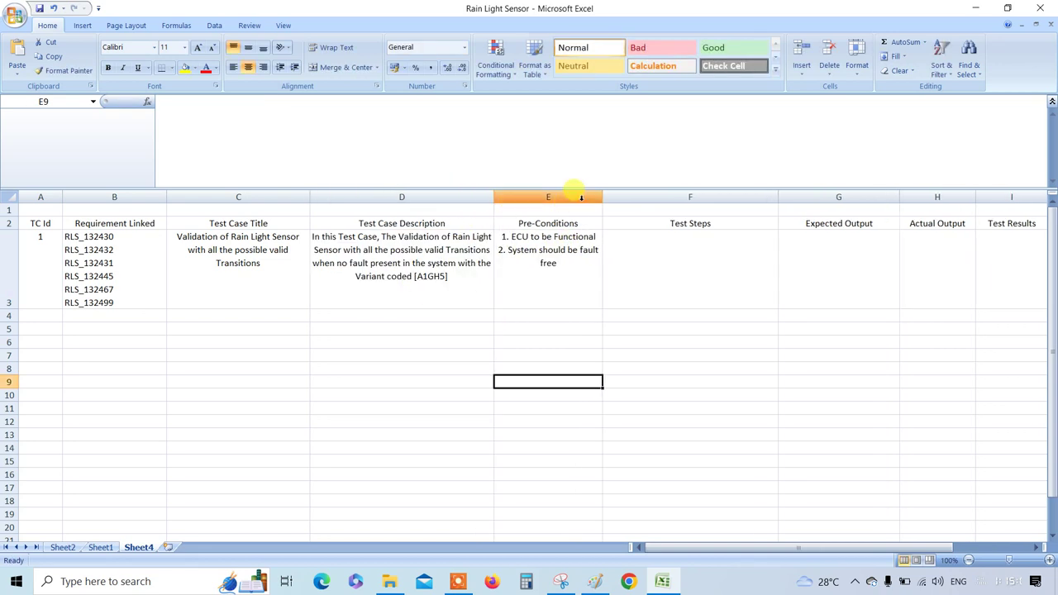
drag(607, 197, 647, 197)
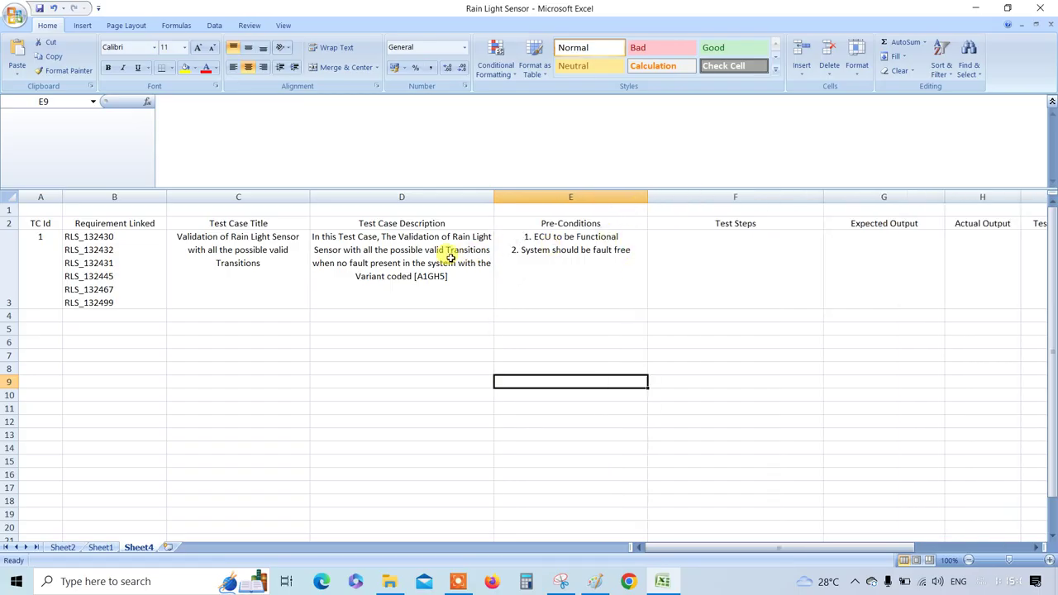
Start a third pre-condition line in E3 with "3. Variant", removing the mistakenly pasted requirement ID
click(630, 251)
double_click(633, 251)
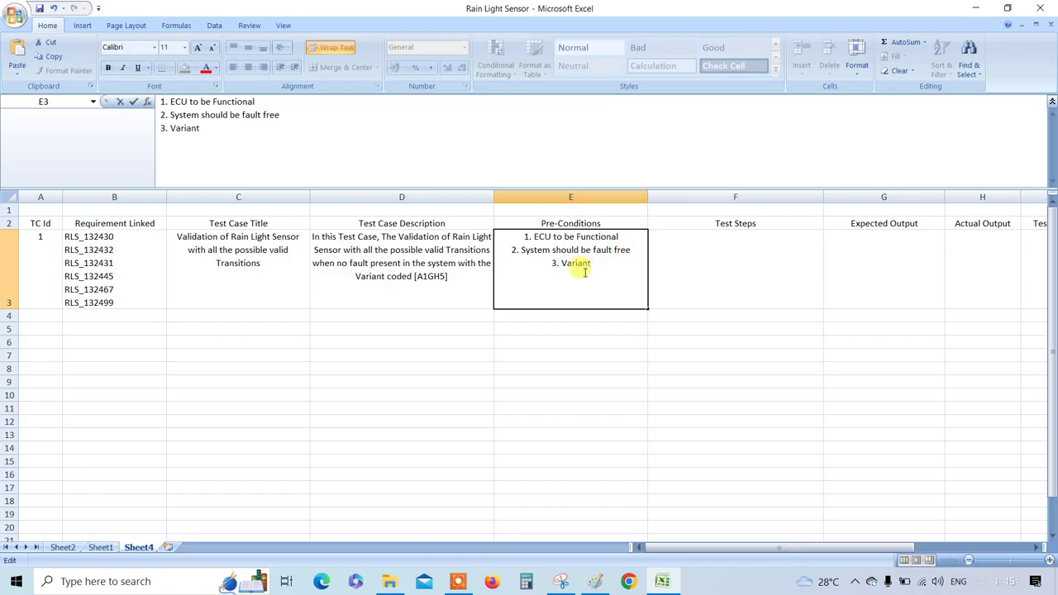
text(RLS_132499)
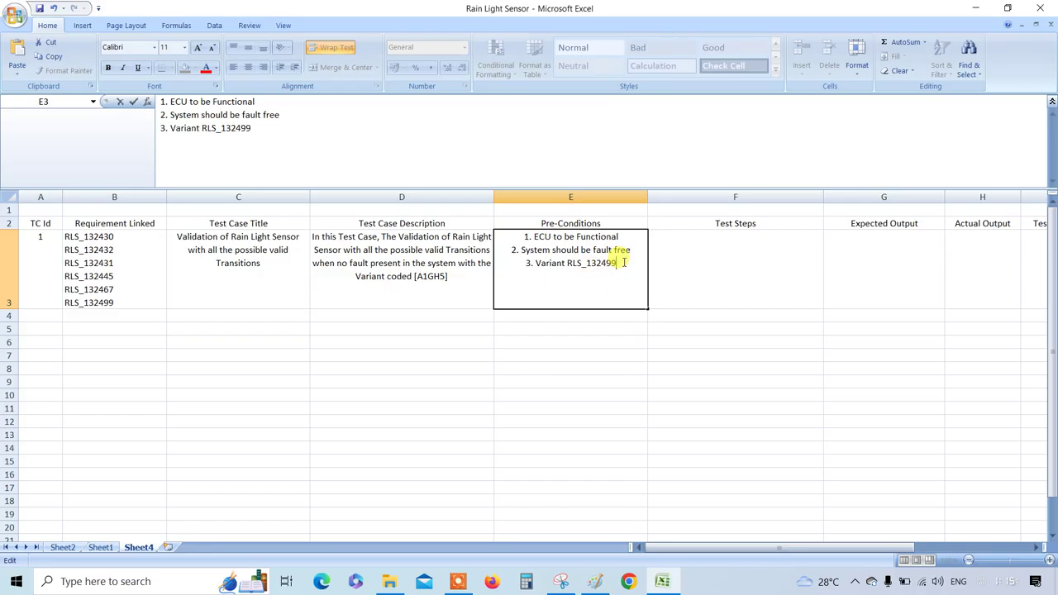
double_click(620, 263)
key(Delete)
Copy [A1GH5] from the D3 description into the third line of E3 and complete it with "should be coded"
click(438, 278)
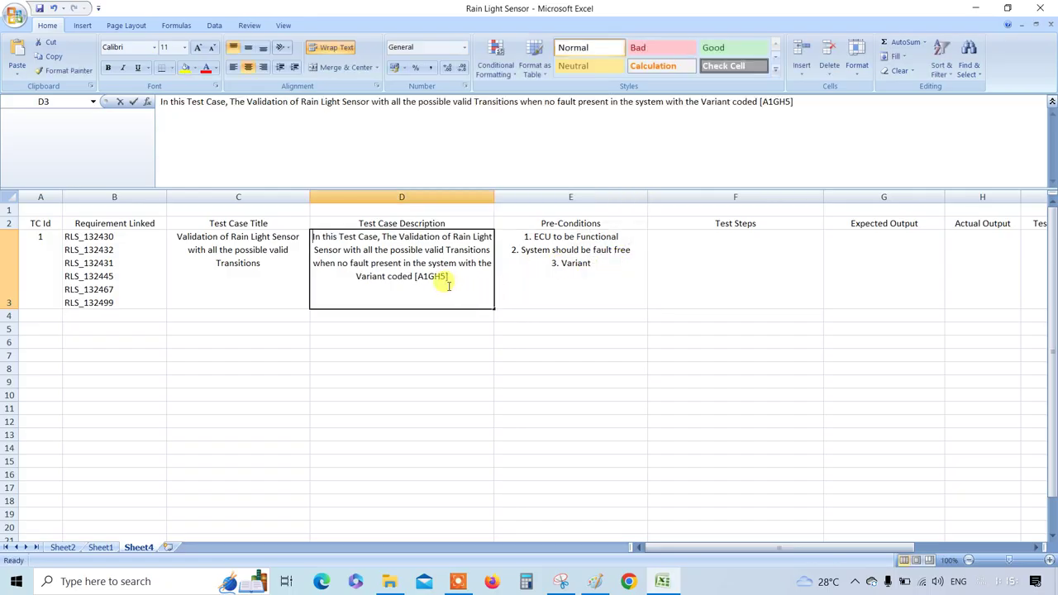
double_click(450, 276)
drag(450, 276, 411, 276)
key(ctrl+c)
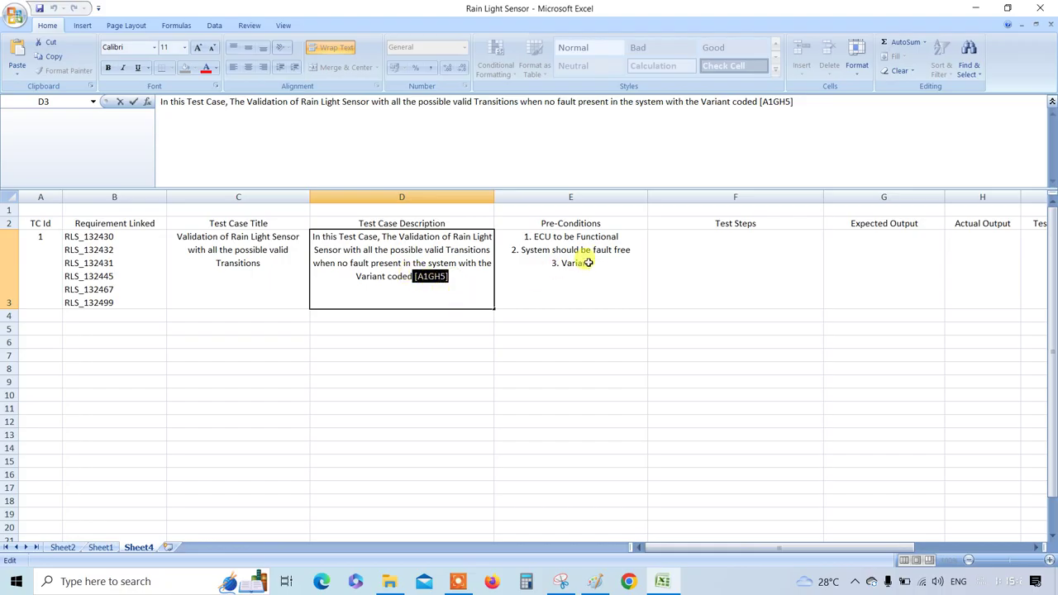
double_click(592, 263)
key(ctrl+v)
text(s)
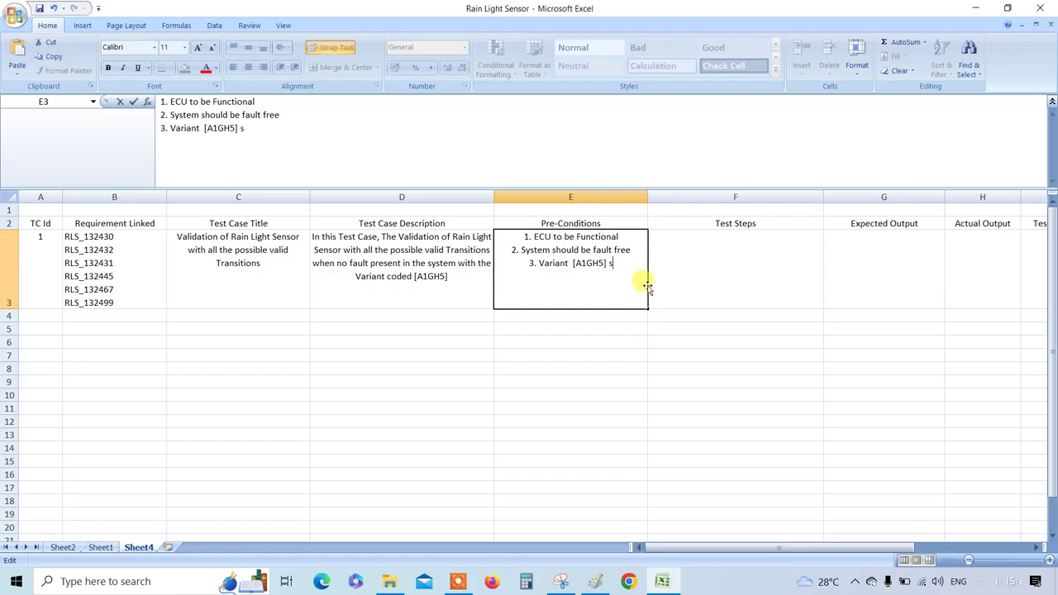
text(hould be coded)
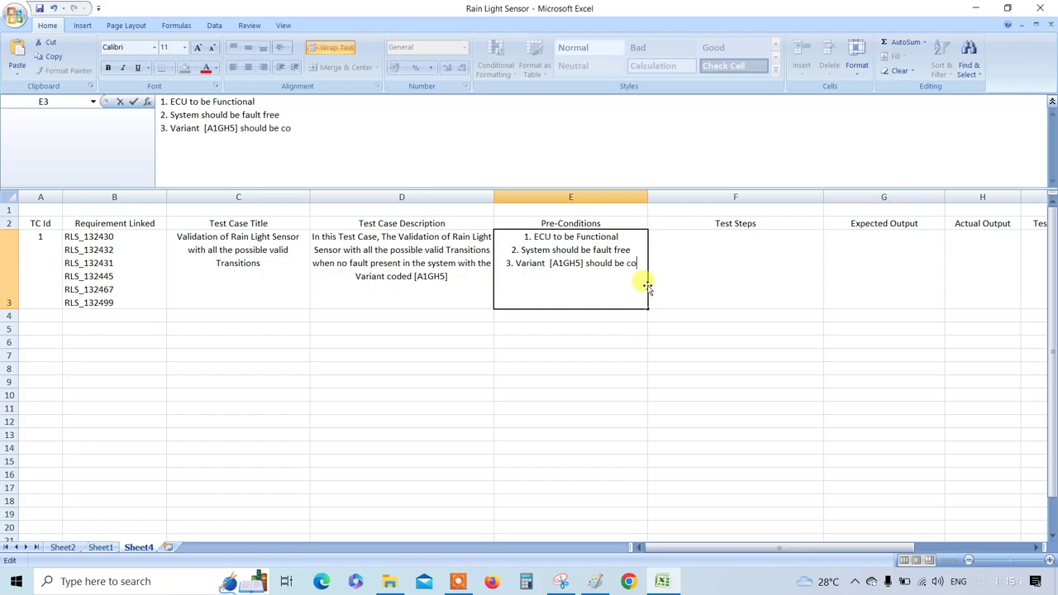
click(684, 313)
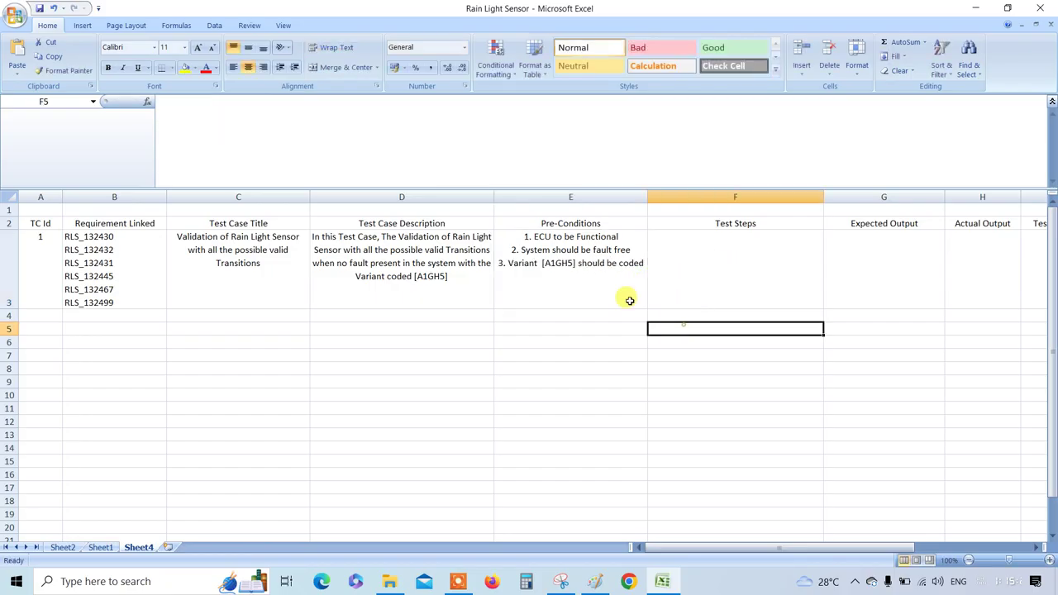
Left-align the pre-conditions in E3 and all the other cells on Sheet4
click(628, 298)
click(233, 67)
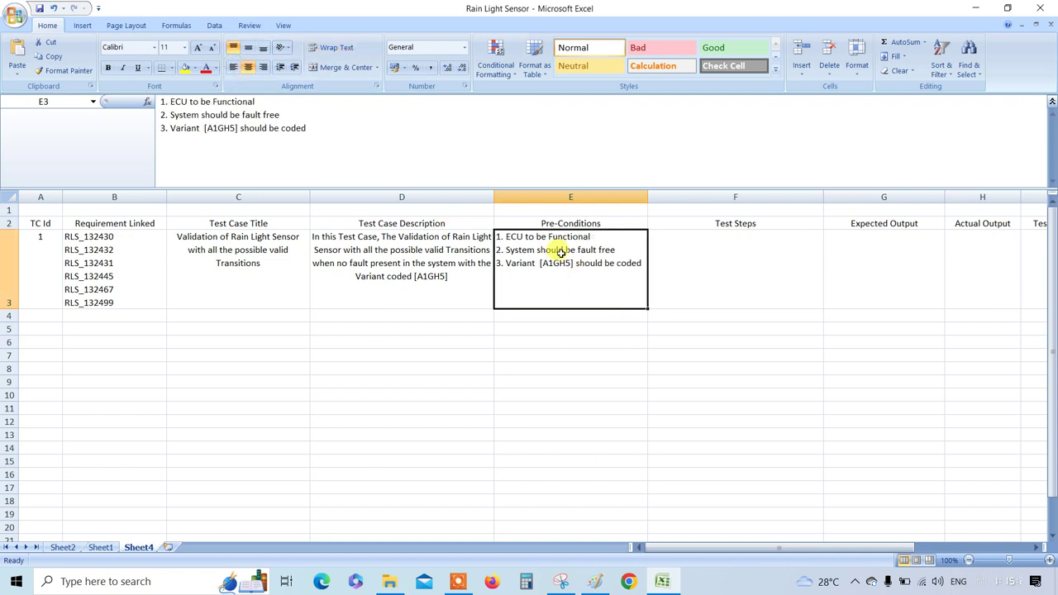
key(ctrl+a)
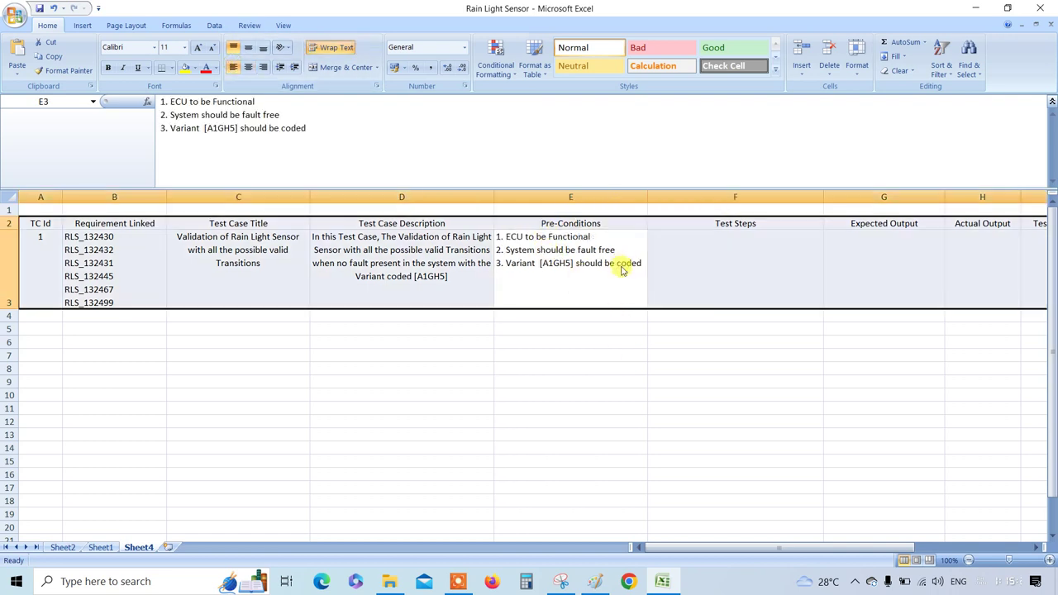
key(ctrl+a)
click(234, 68)
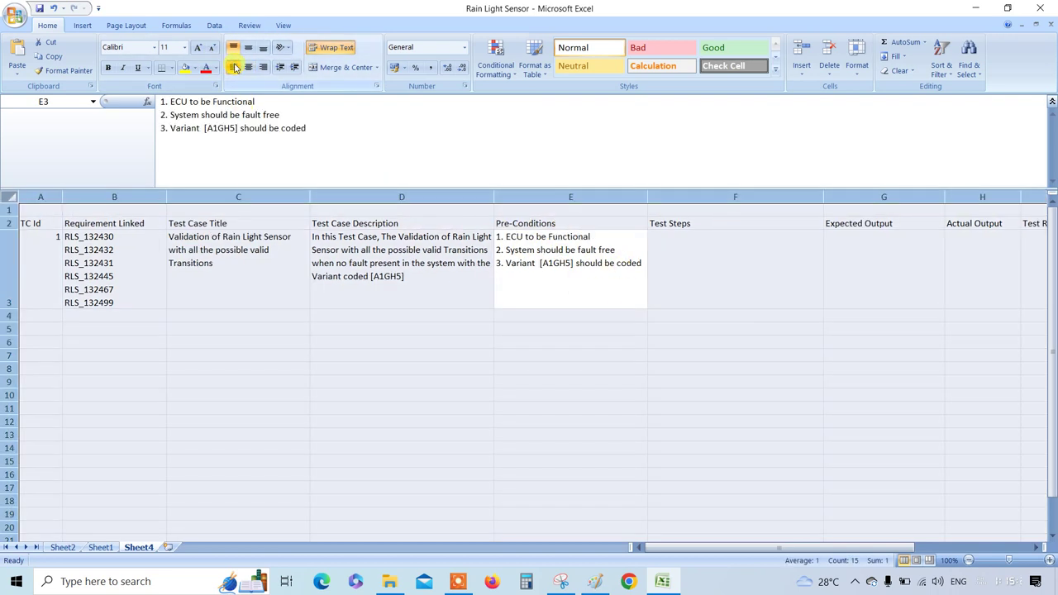
click(541, 372)
Prefix each of the three numbered pre-condition lines in E3 with "Step"
click(668, 262)
double_click(669, 263)
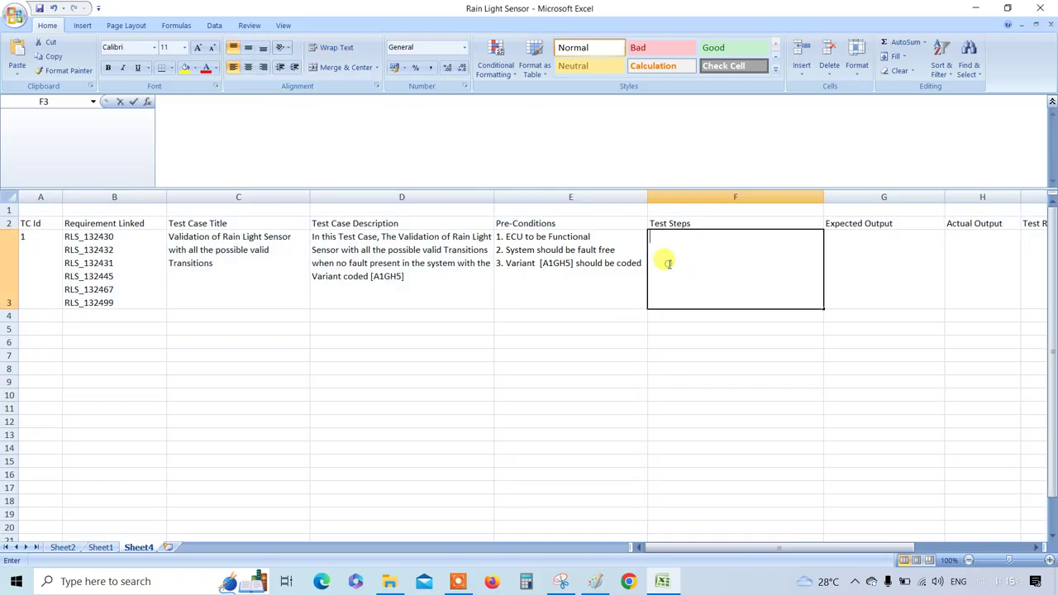
double_click(510, 243)
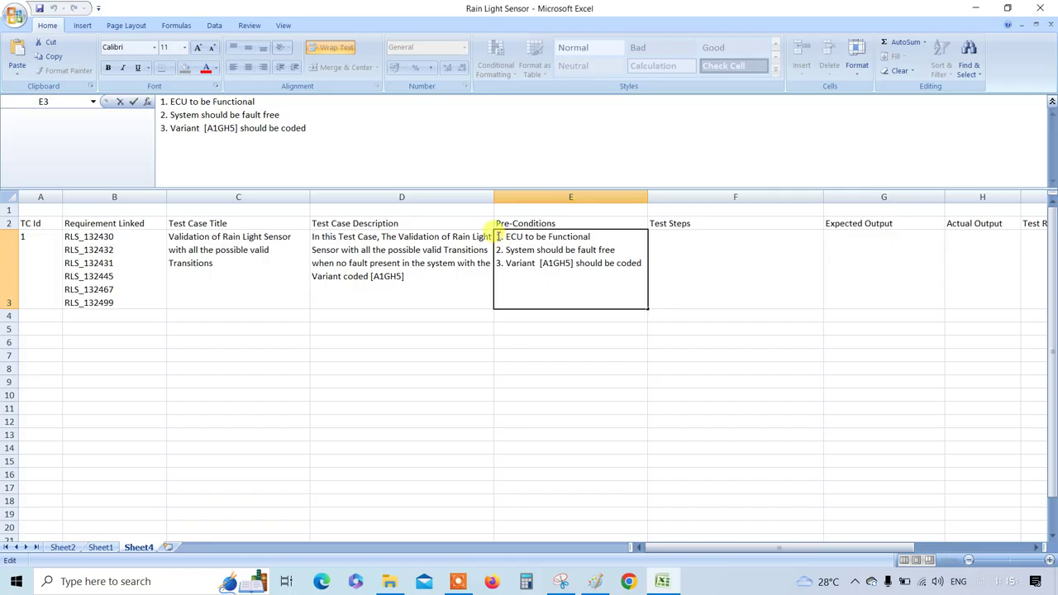
click(498, 237)
text(Step)
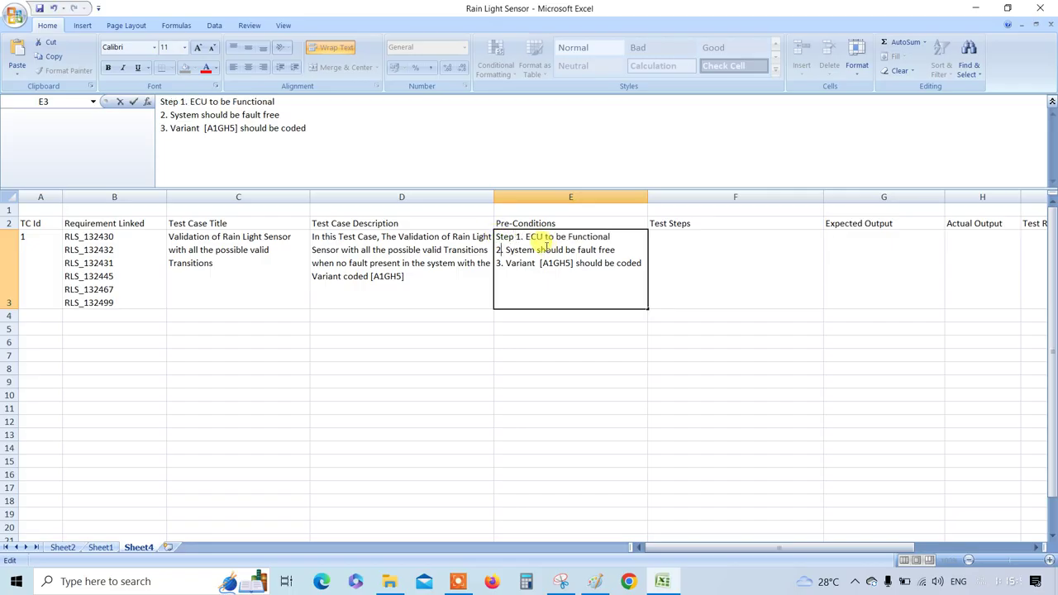
key(Home)
text(Step )
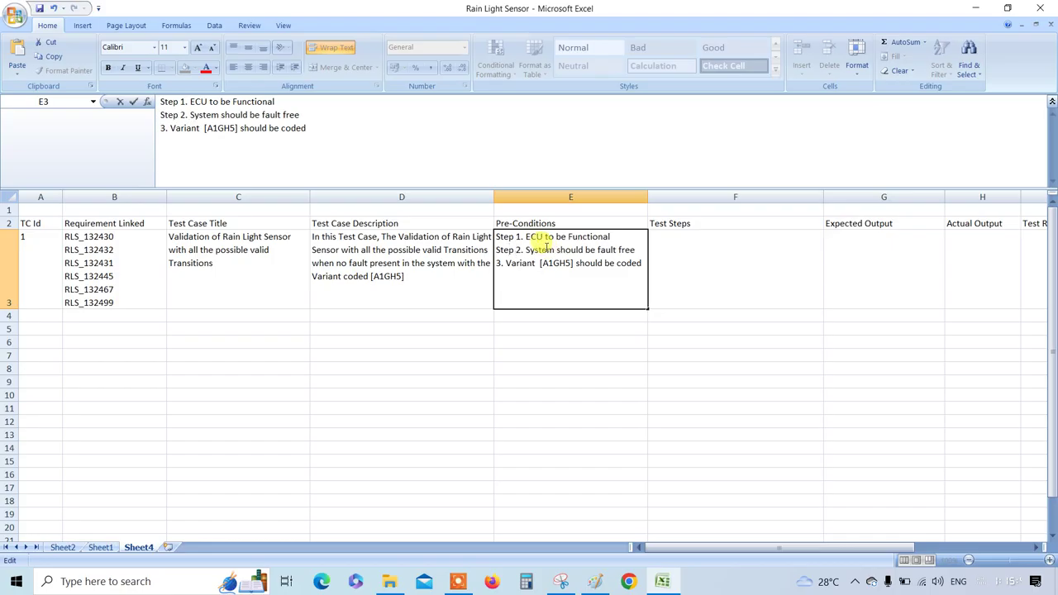
text(Step)
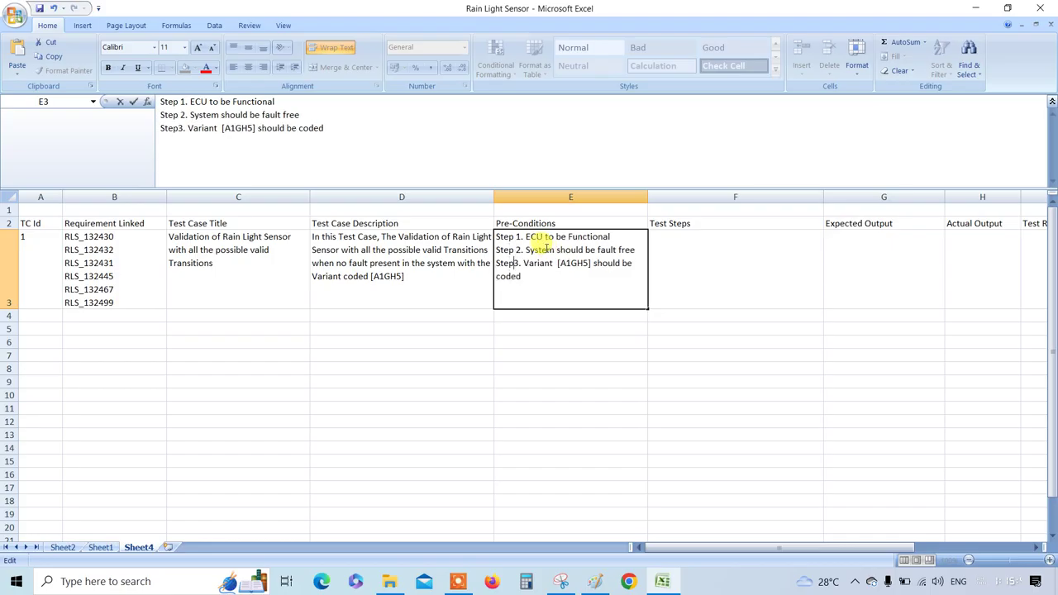
click(729, 312)
click(691, 267)
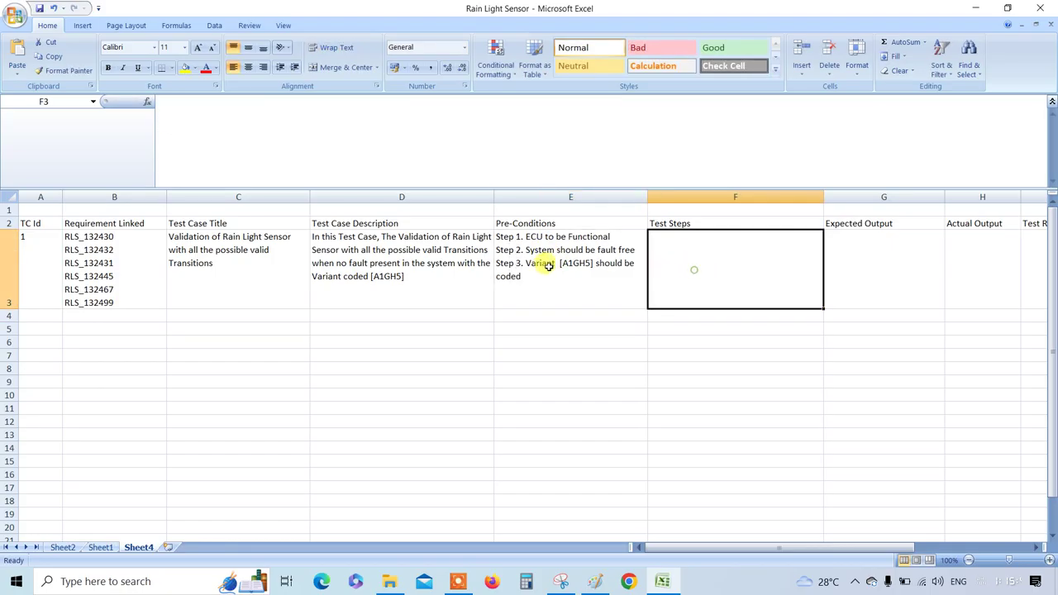
Replace the full stop after each step number in E3 with a colon and widen column E to fit the third line
click(542, 265)
double_click(530, 239)
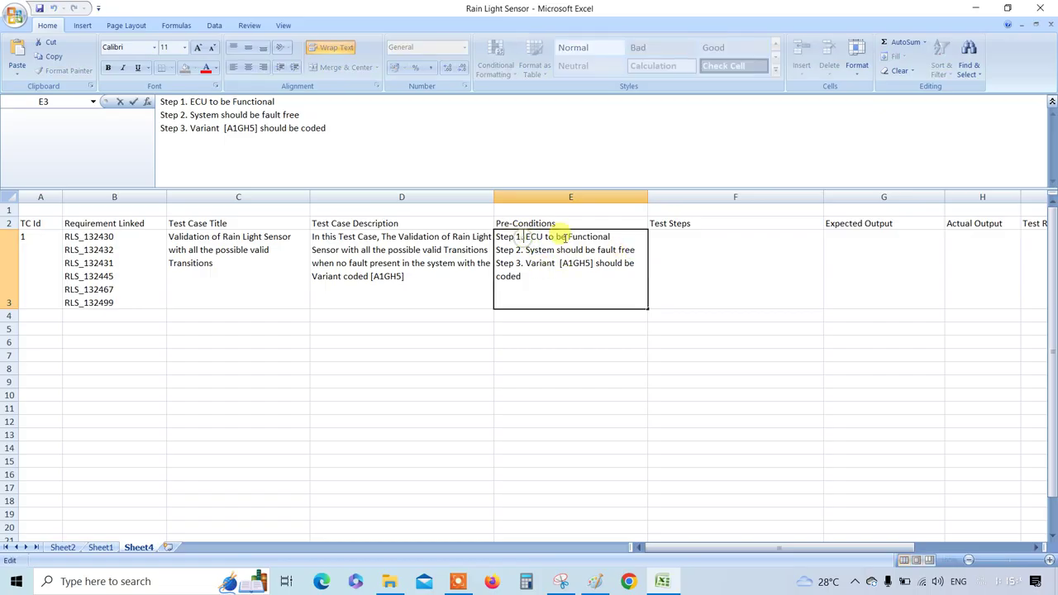
key(BackSpace)
text(: )
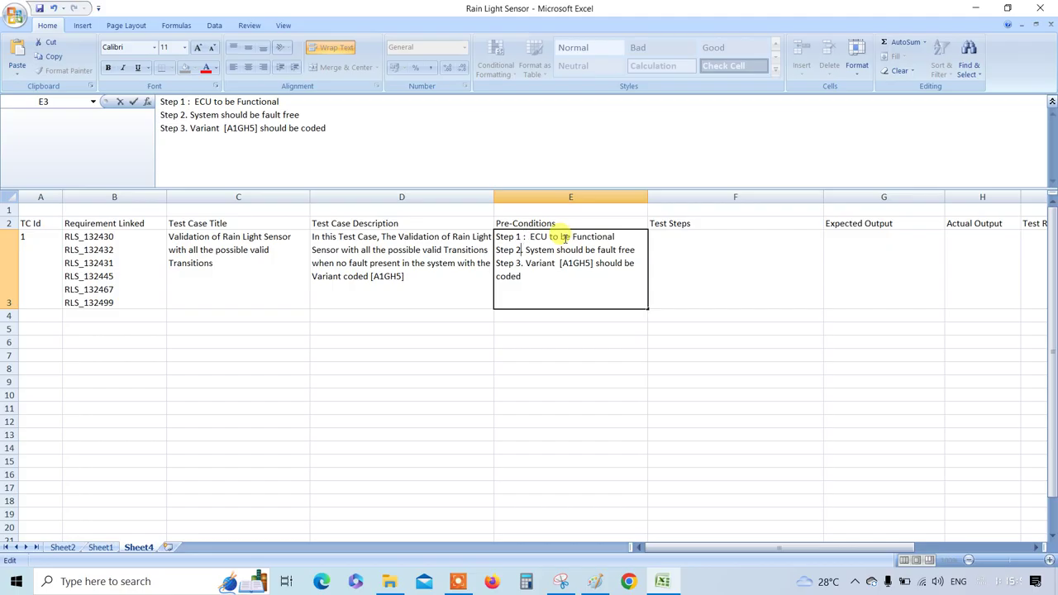
text(:)
key(Down)
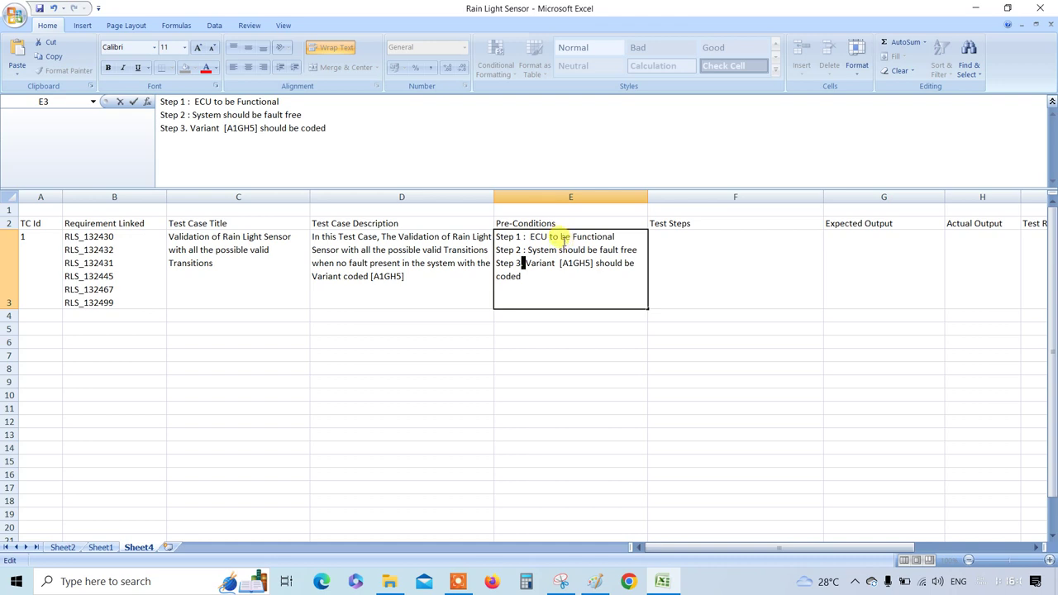
key(BackSpace)
text(:)
key(Left)
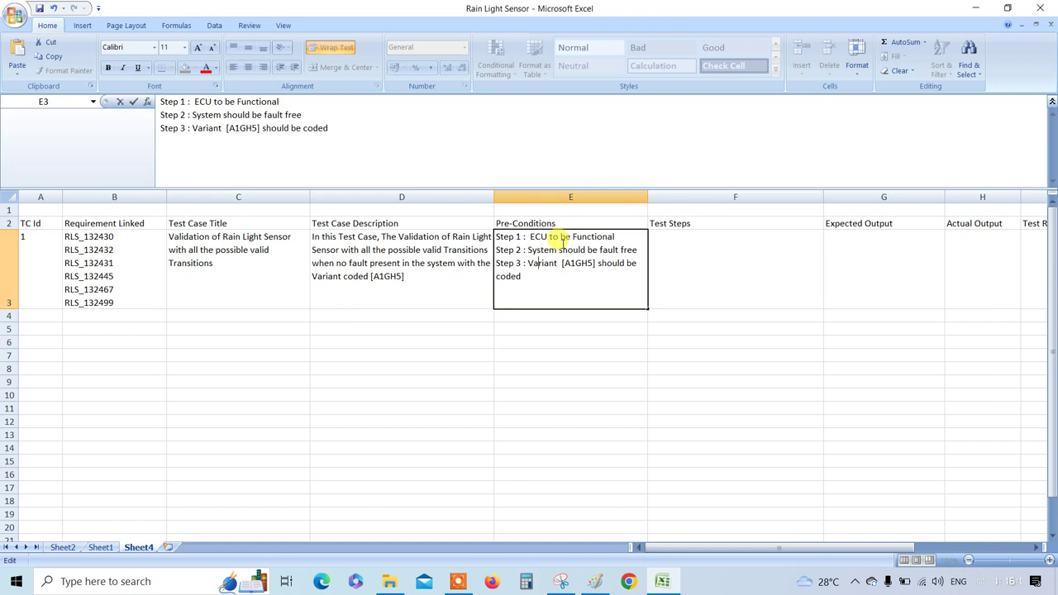
click(678, 268)
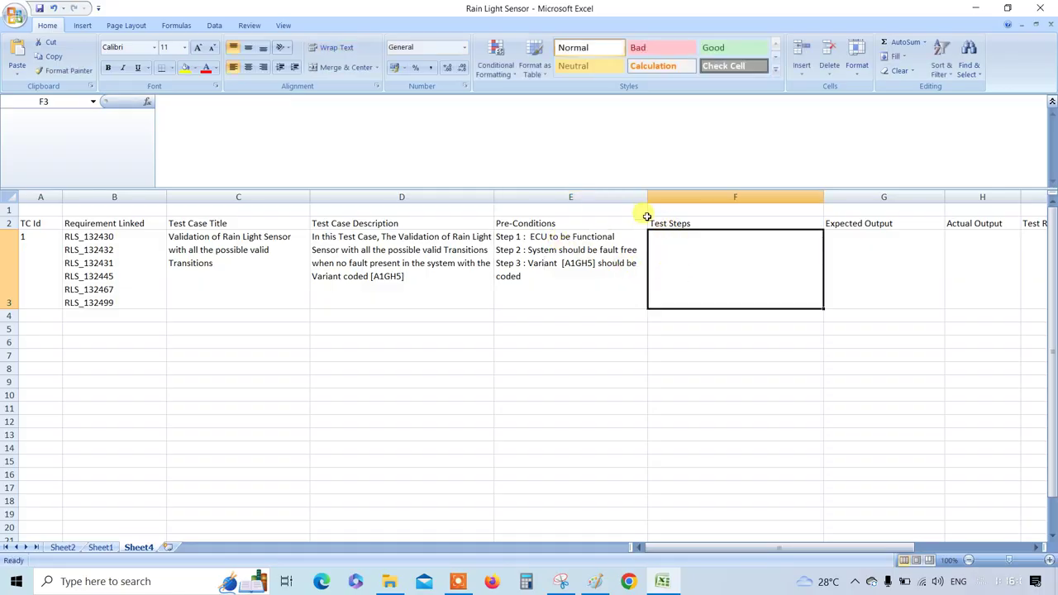
drag(642, 197, 668, 197)
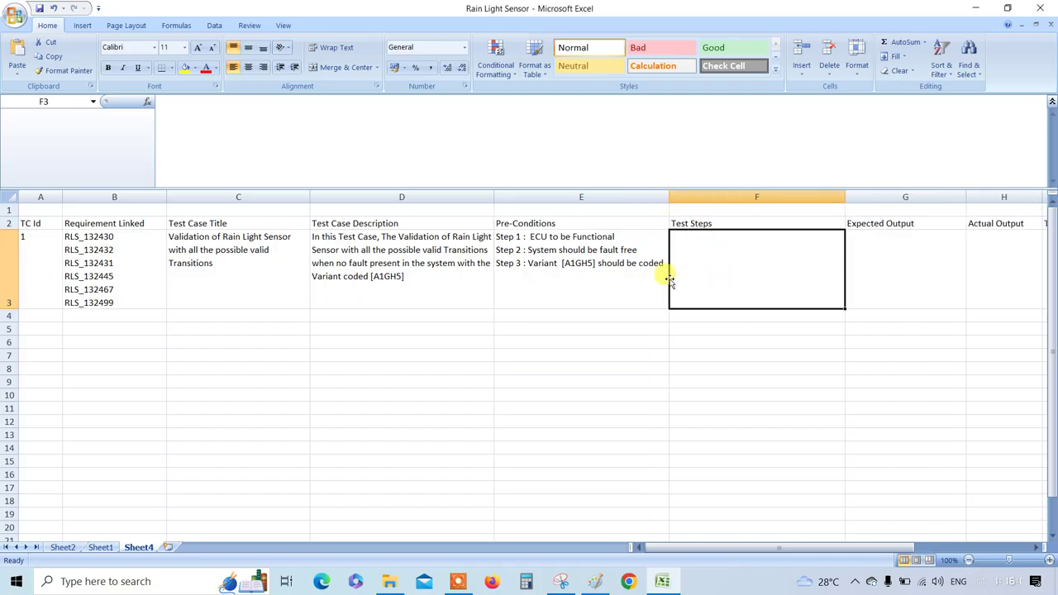
Review the CAN Input and ECU Output lists on Sheet1
click(595, 581)
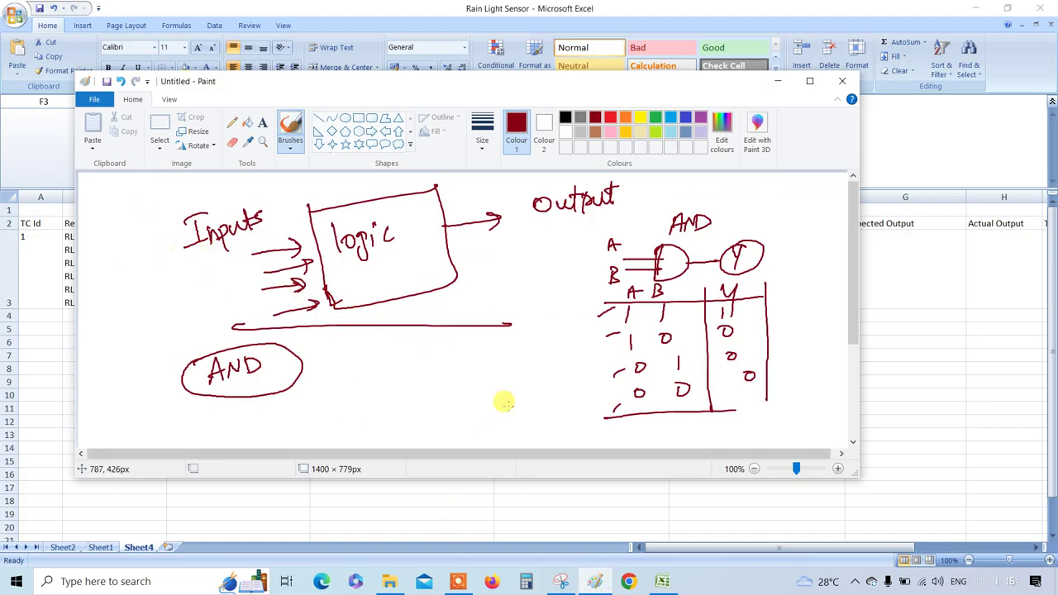
click(104, 545)
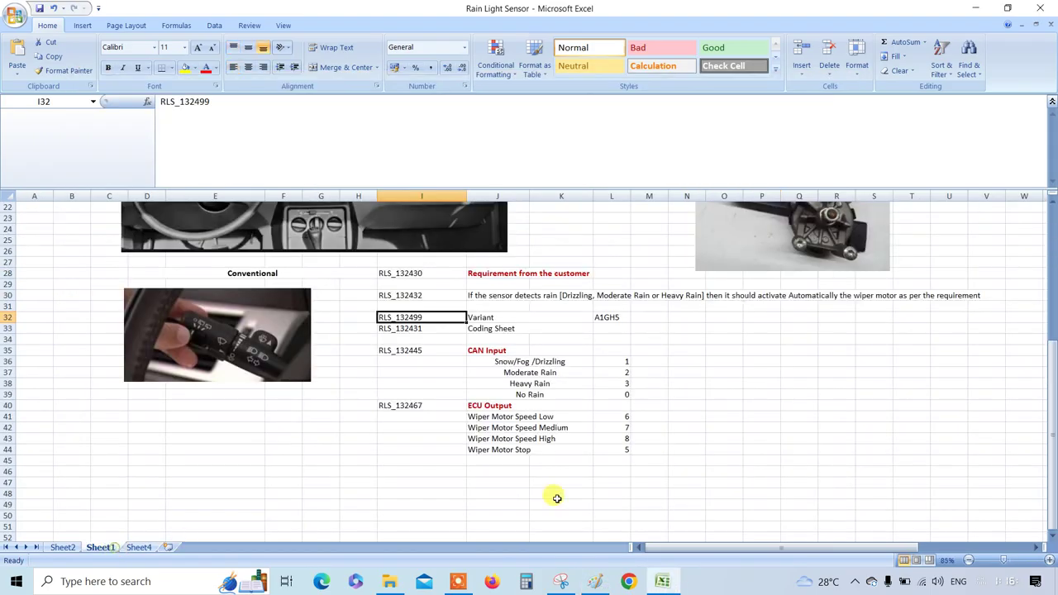
drag(515, 356, 546, 467)
Switch to Paint, circle the word "logic", sketch a small box with a line on each side below it, and return to Excel
click(594, 581)
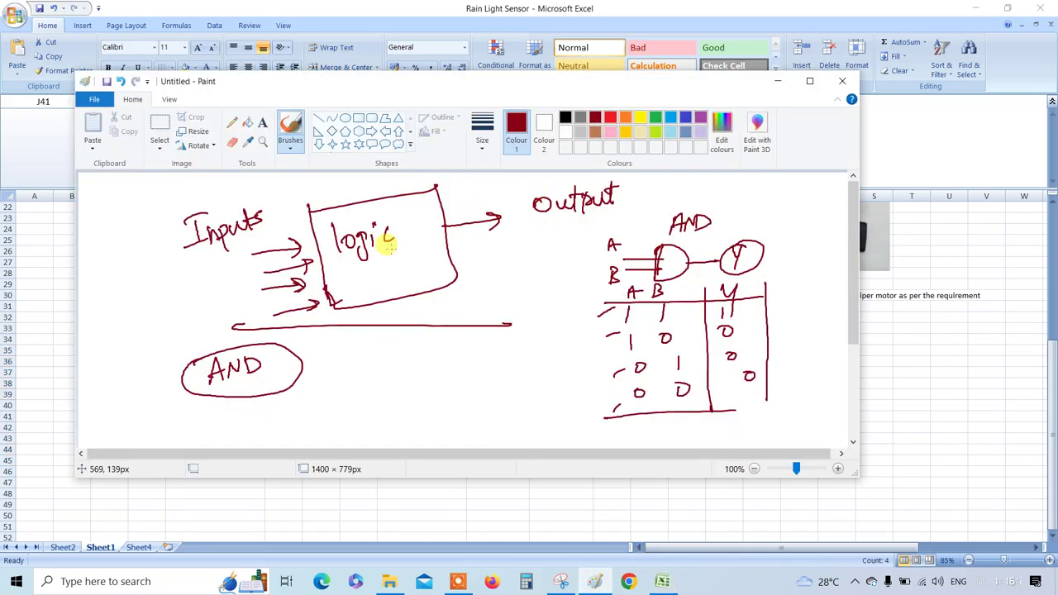
mouse_move(388, 214)
mouse_down()
mouse_move(331, 265)
mouse_move(402, 204)
mouse_move(368, 207)
mouse_up()
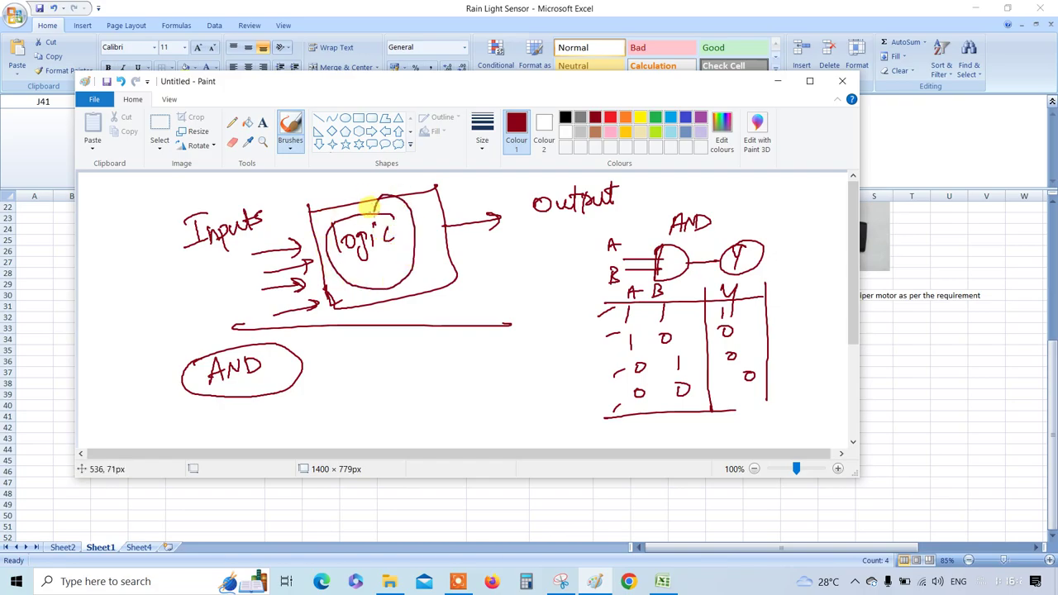
drag(333, 402, 366, 402)
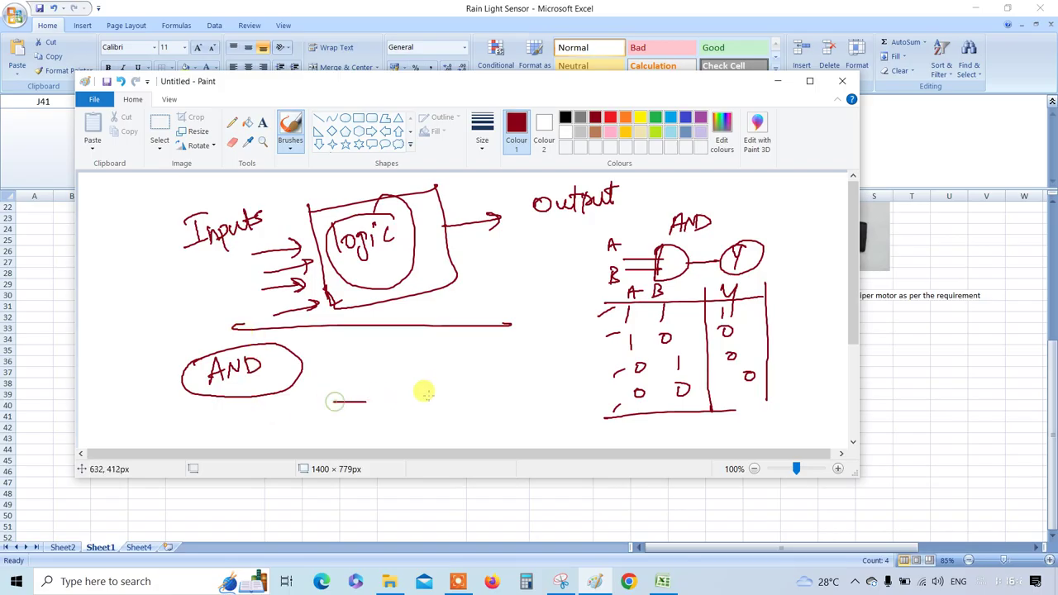
drag(429, 394, 471, 394)
drag(372, 376, 372, 407)
mouse_move(419, 372)
mouse_down()
mouse_move(394, 401)
mouse_move(401, 376)
mouse_up()
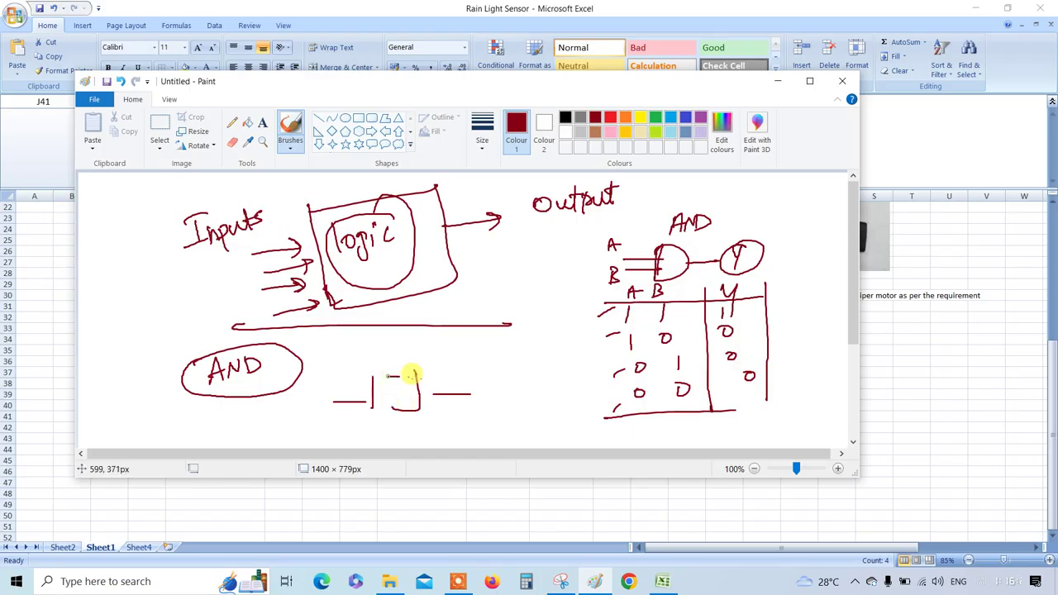
click(928, 338)
click(685, 394)
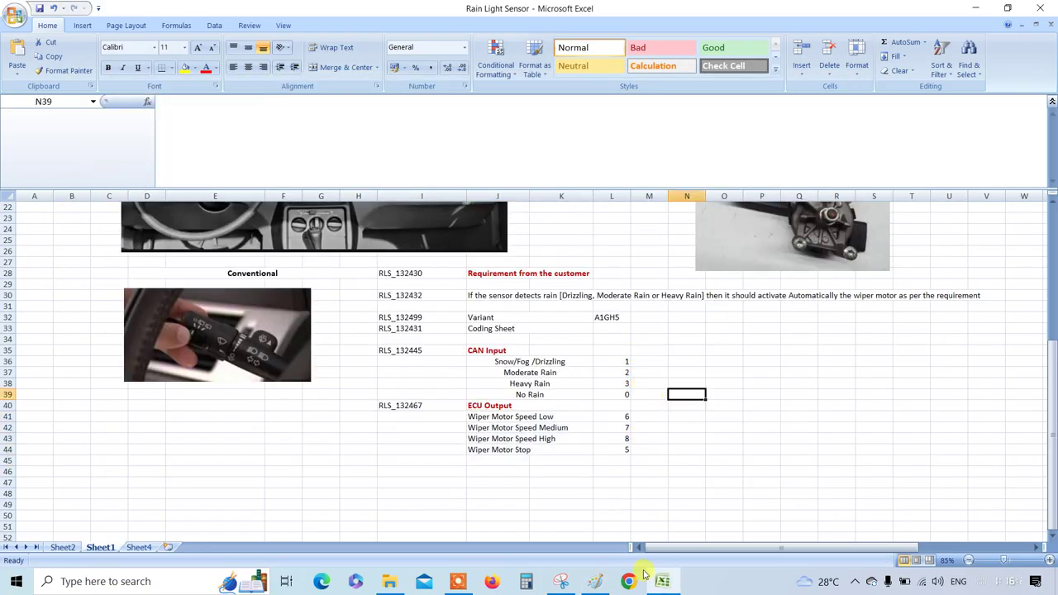
Start the first test step in F3 on Sheet4 with "Step 1 : Power"
click(139, 547)
double_click(680, 252)
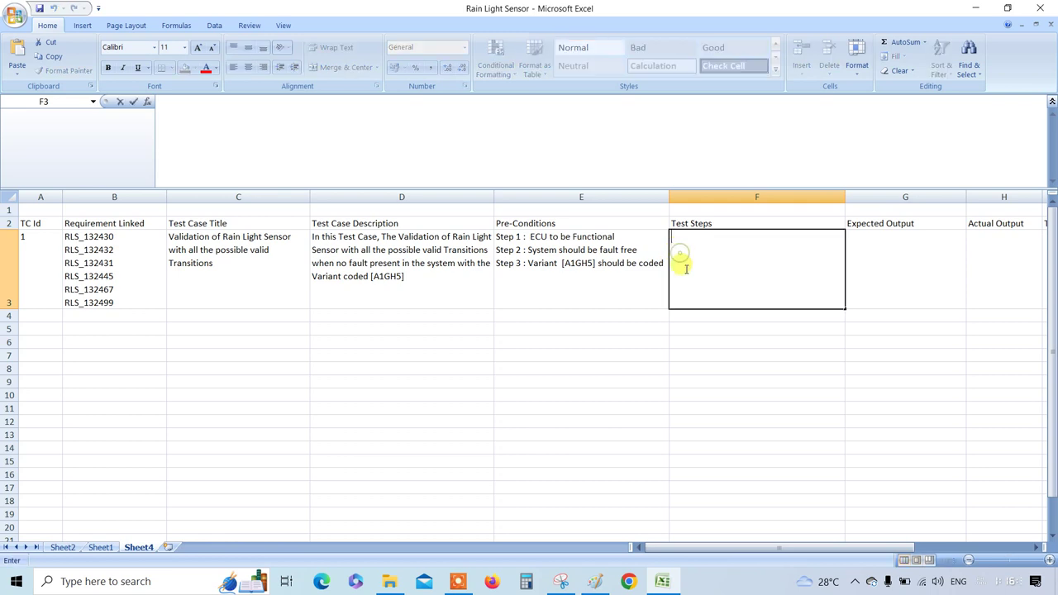
text(p 1 :)
text(P)
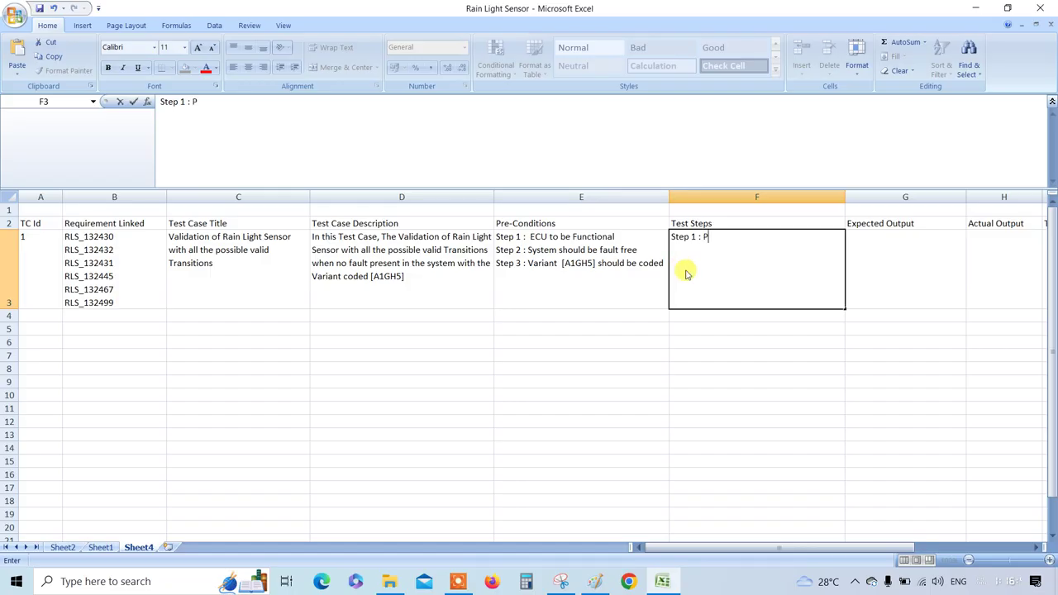
text(ower I)
key(shift+Left)
key(Right)
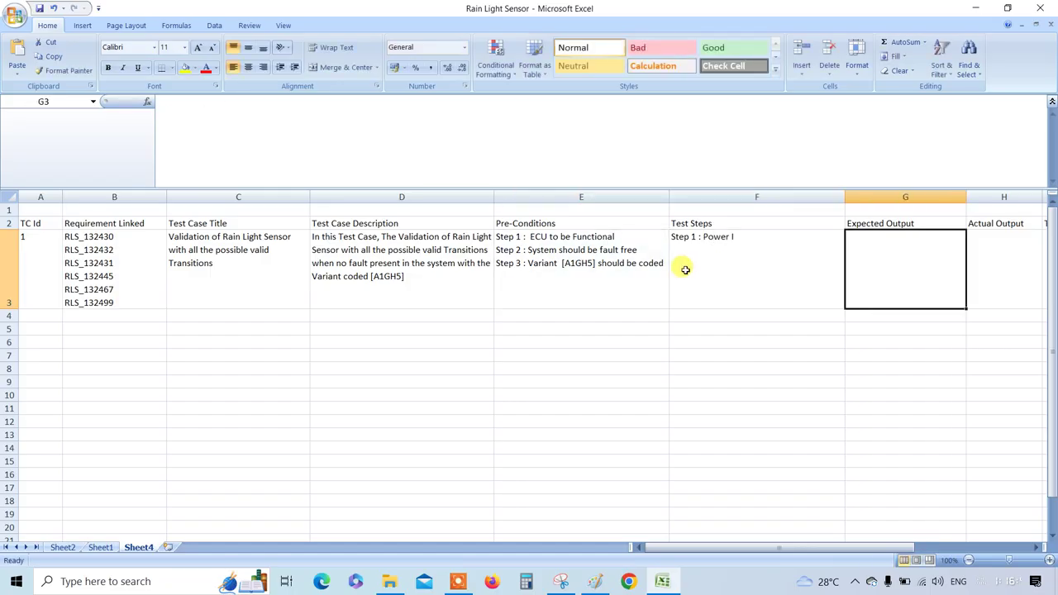
Complete the F3 line as "Step 1 : Power ON the ECU and Set Voltage to 12V" and widen column F to fit it
double_click(740, 258)
key(BackSpace)
text(O)
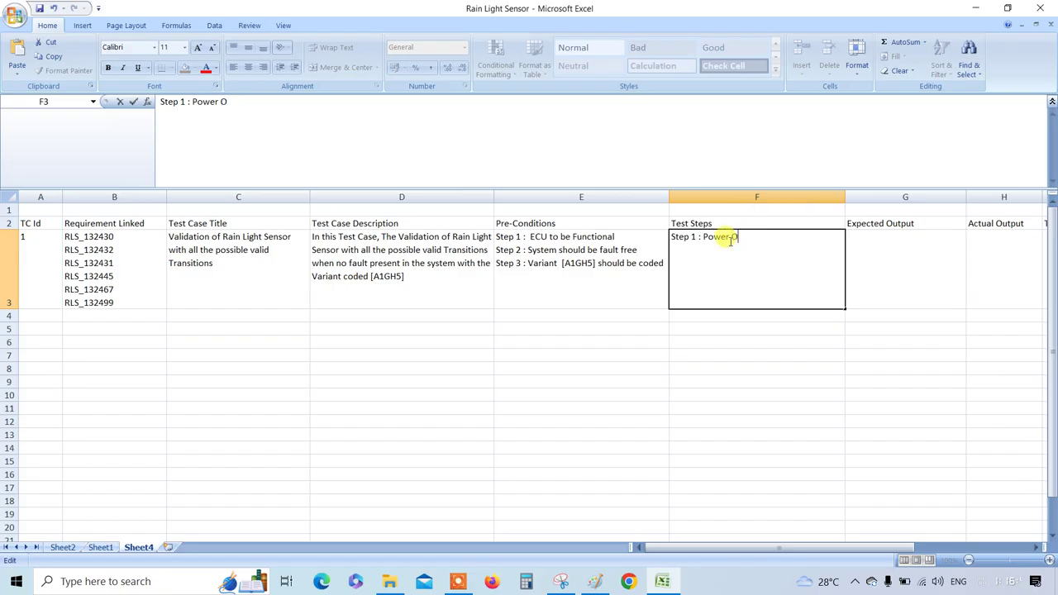
text(N the ECU and Set Voltag)
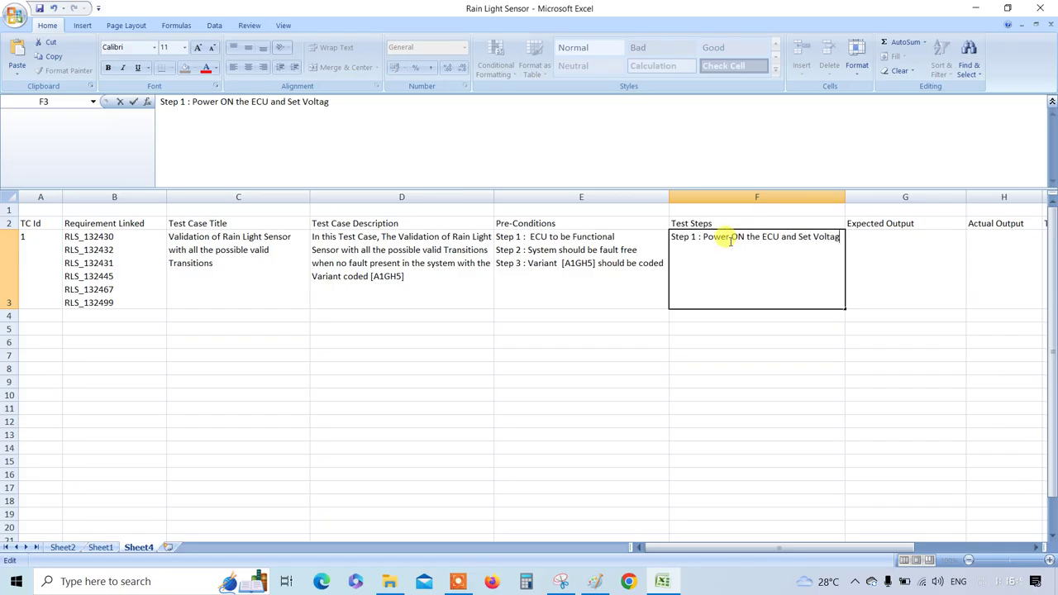
text(e to 12V)
click(744, 329)
drag(844, 196, 881, 203)
click(857, 260)
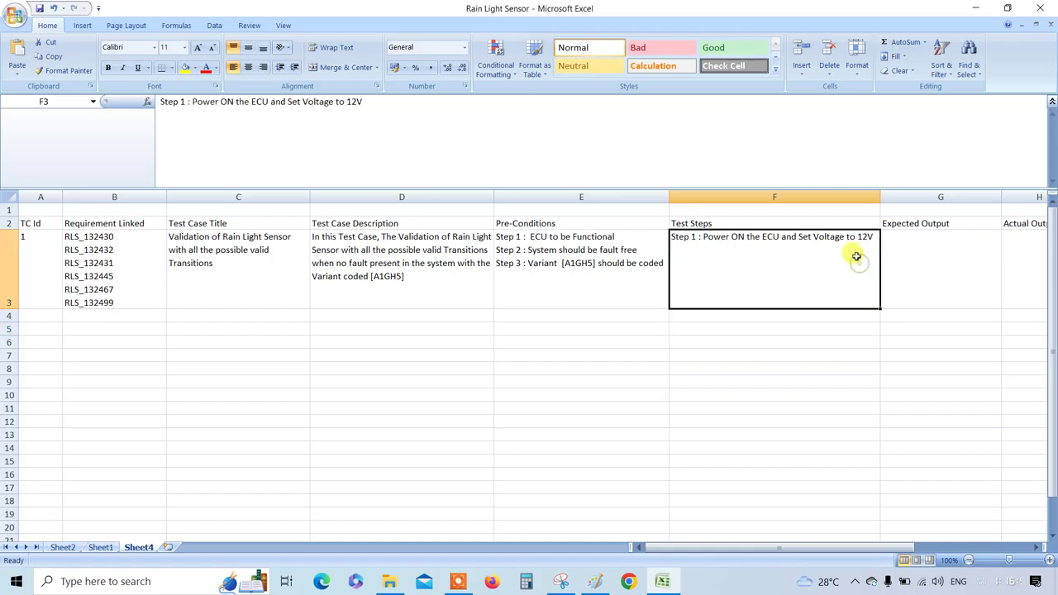
Add a second line to F3 reading "Step 2 : Send Diag Request 18"
double_click(864, 240)
double_click(864, 240)
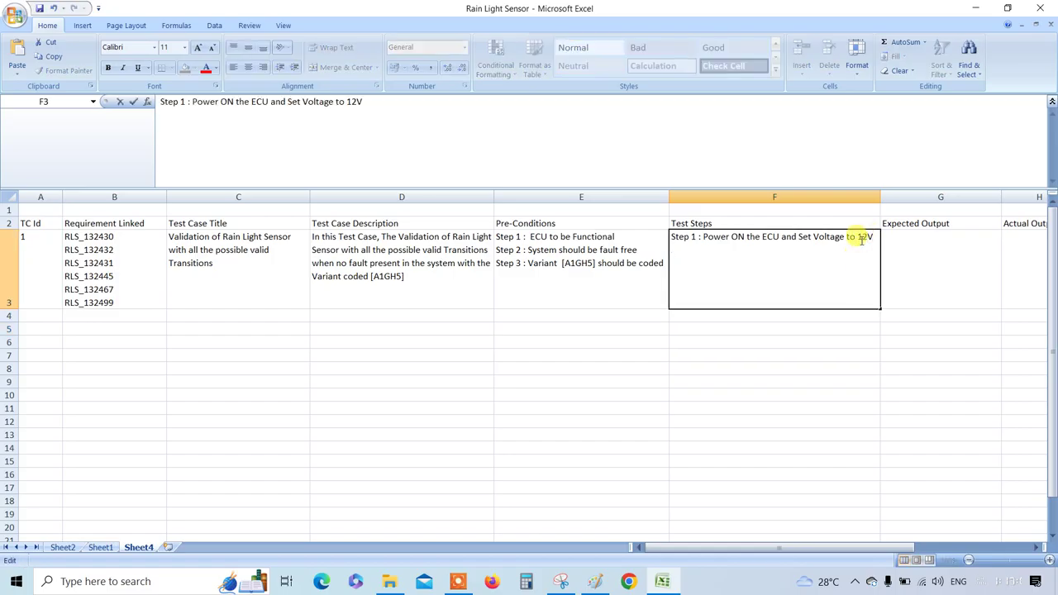
key(alt+Return)
text(Step 2 :)
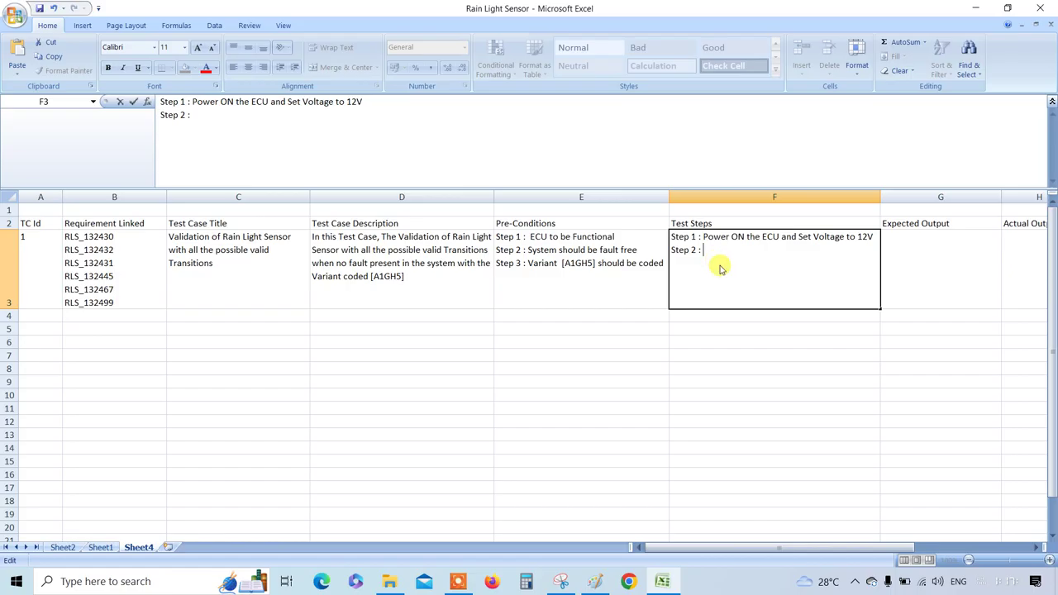
text(S)
text(end D)
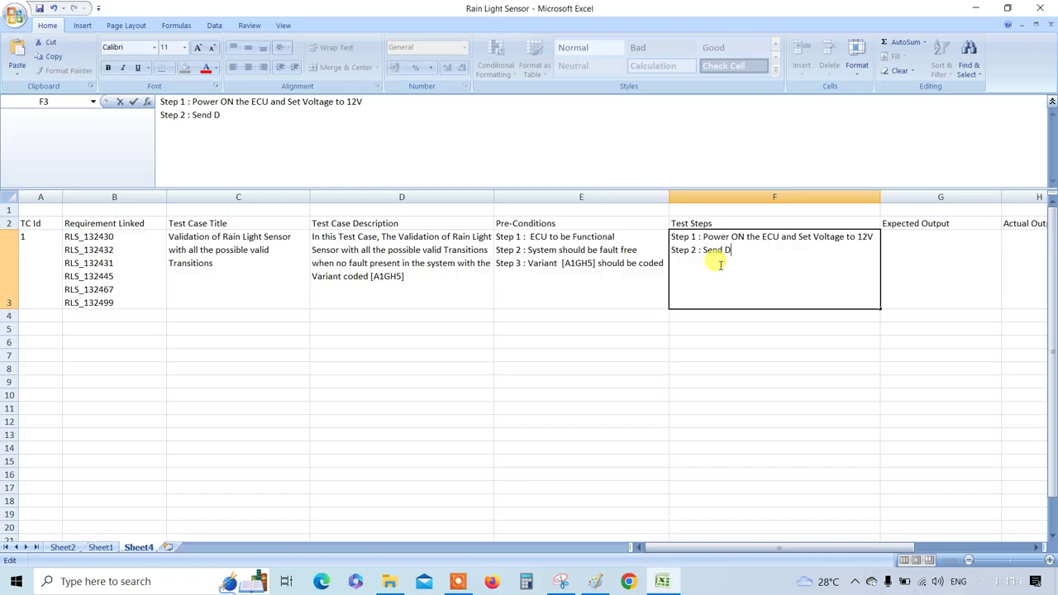
text(iag Reques)
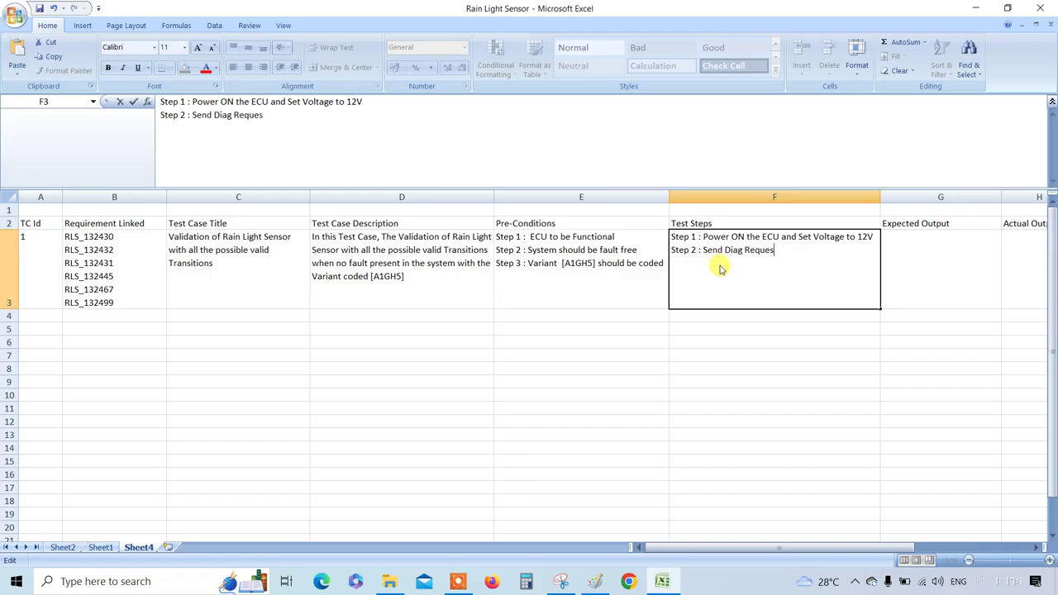
text(t 18)
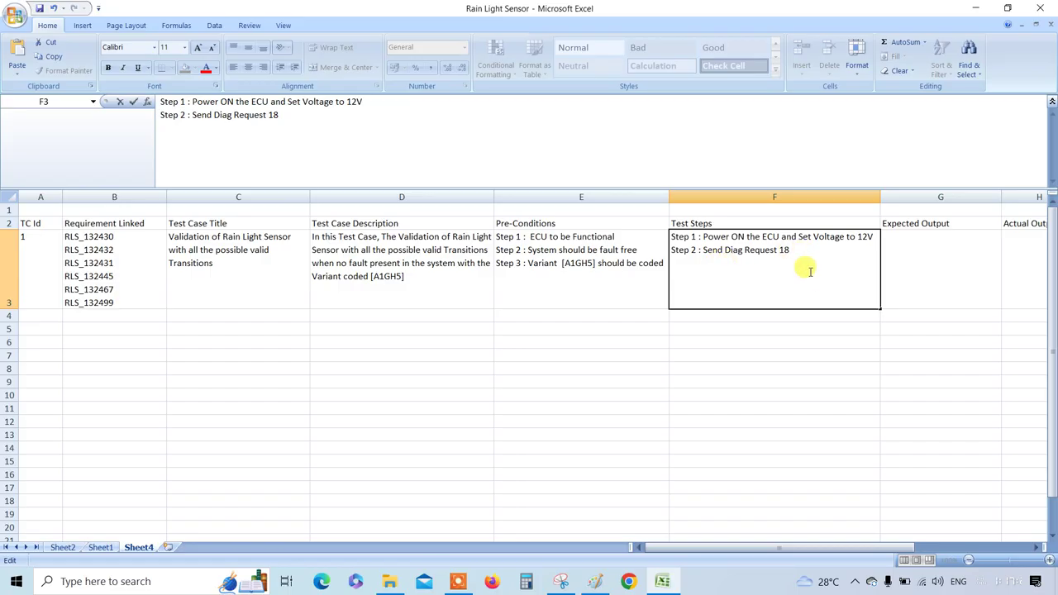
Change the diagnostic request code in the second line of F3 to "19 02 08"
key(shift+Left)
key(shift+Left)
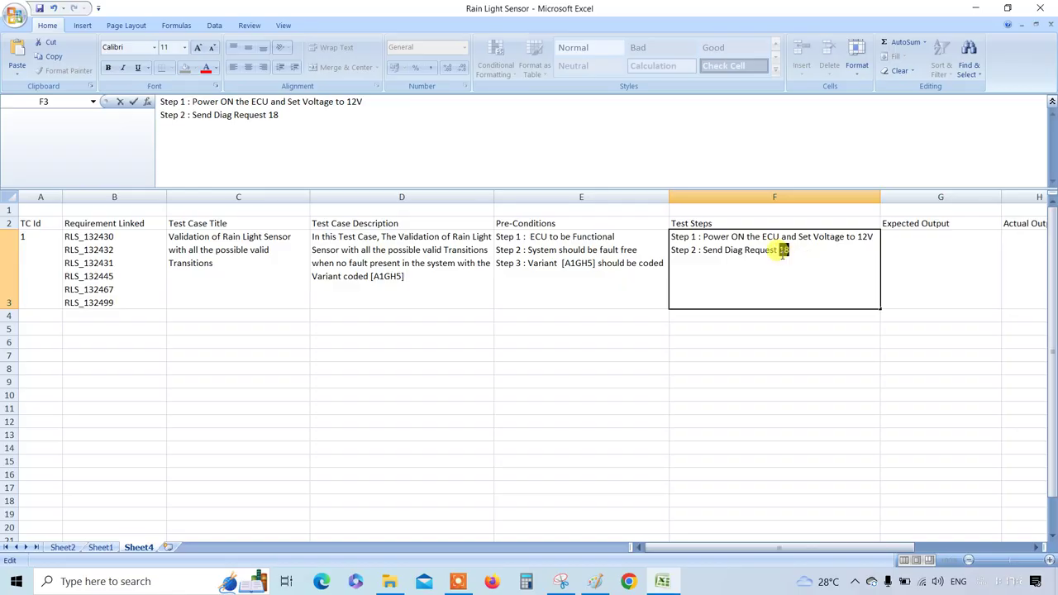
text(9)
double_click(780, 251)
key(BackSpace)
text(19 02 08)
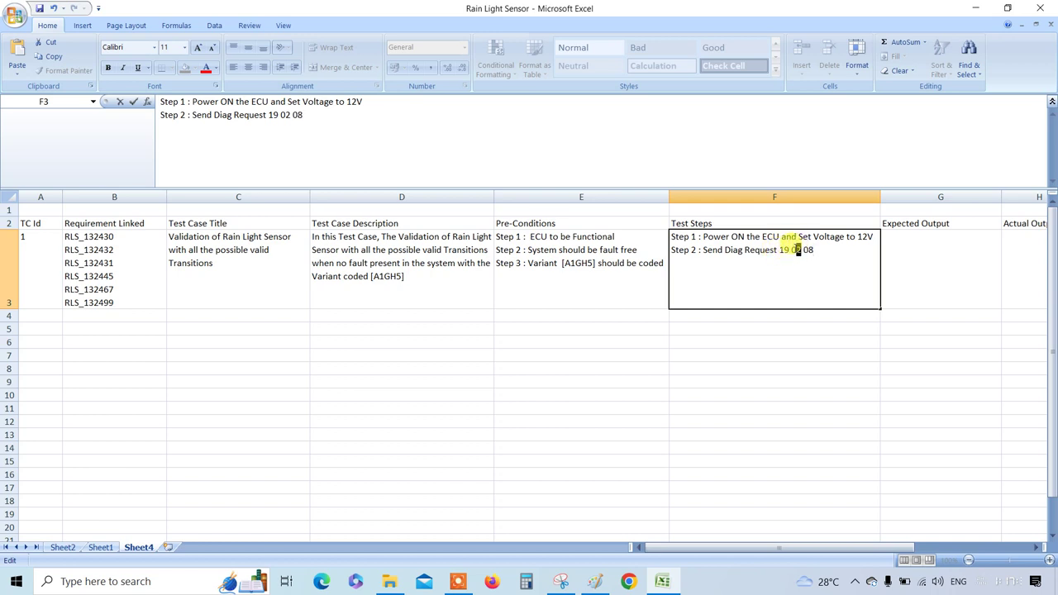
double_click(796, 249)
double_click(808, 250)
click(823, 251)
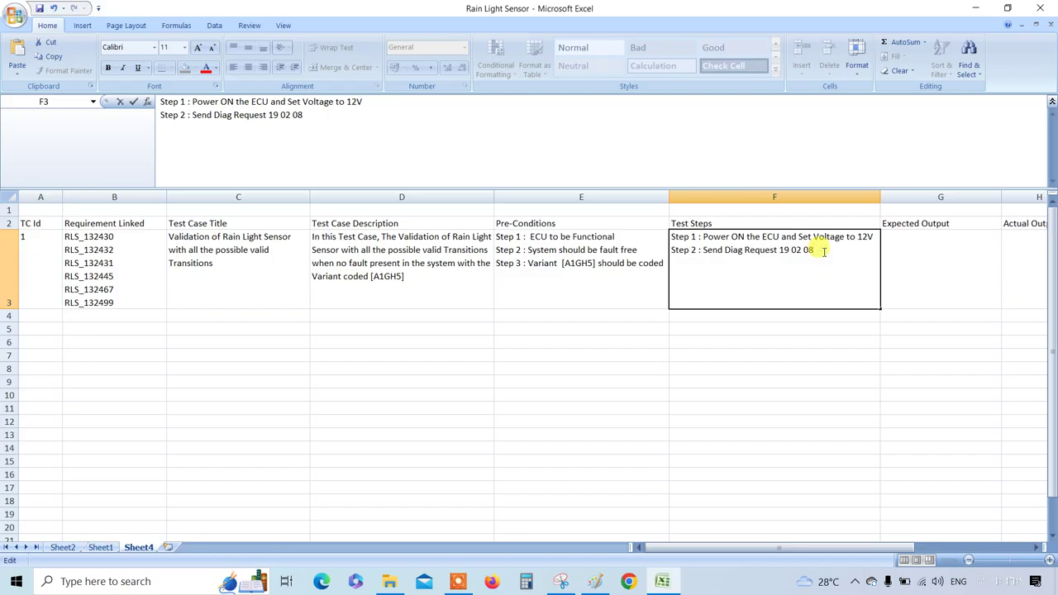
Add a third line to F3 reading "Step 3 : Send the CAN Input Signal"
text(Step 3 : Seen)
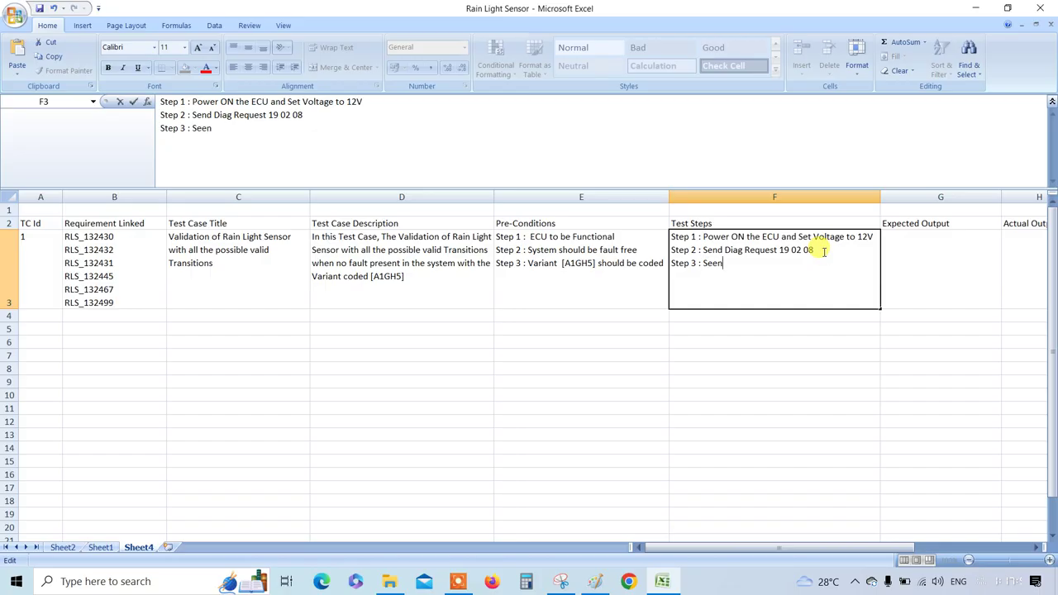
double_click(713, 263)
text(Send the CA)
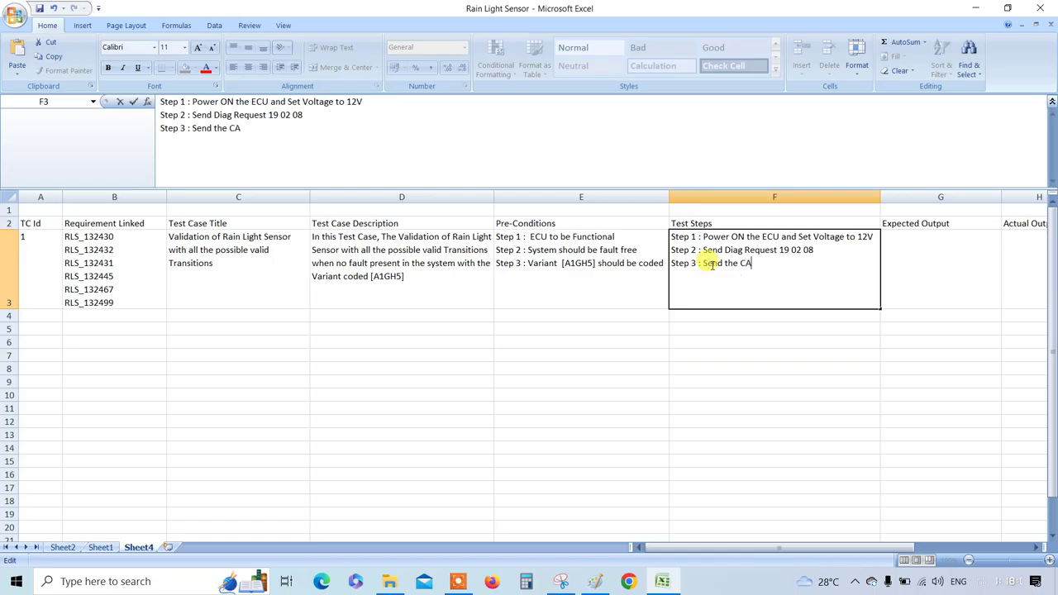
text(N Input Signal)
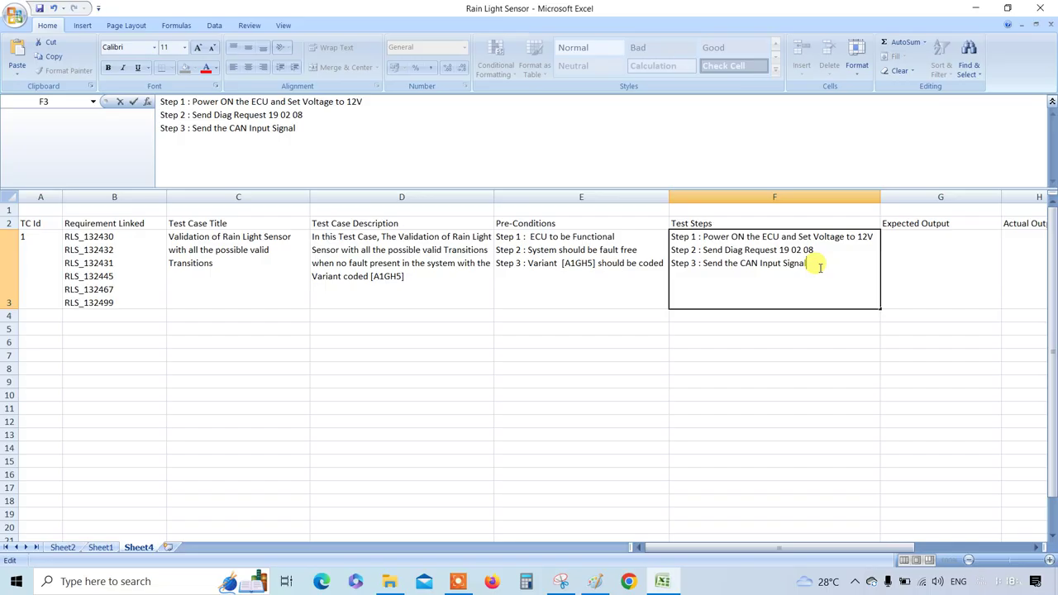
Enter the signal name CAN_RLInstit_Tx in N36 on Sheet1, beside the CAN input values, and widen column N to fit it
click(100, 547)
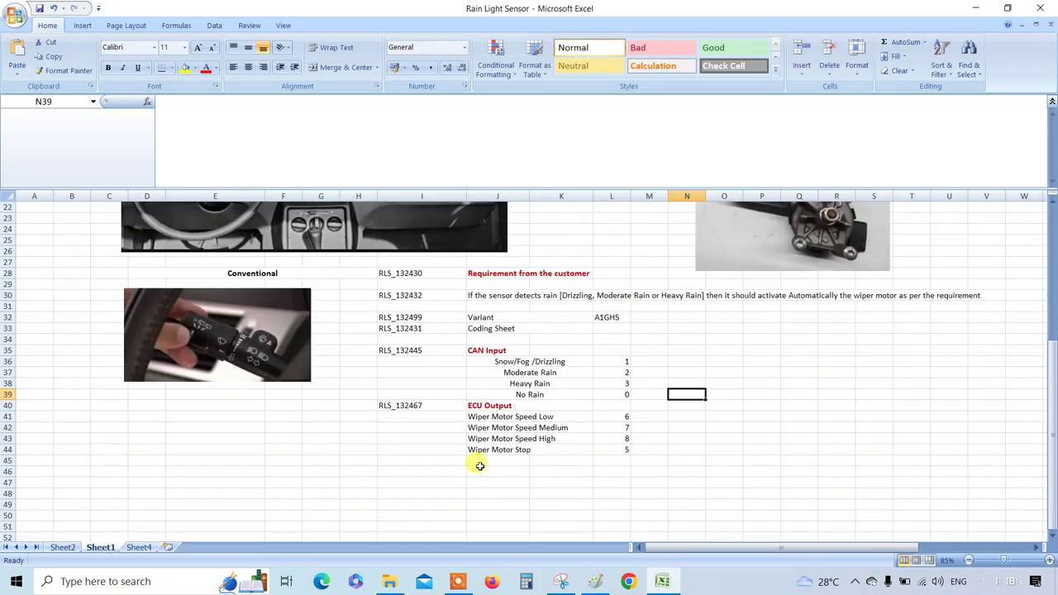
click(421, 470)
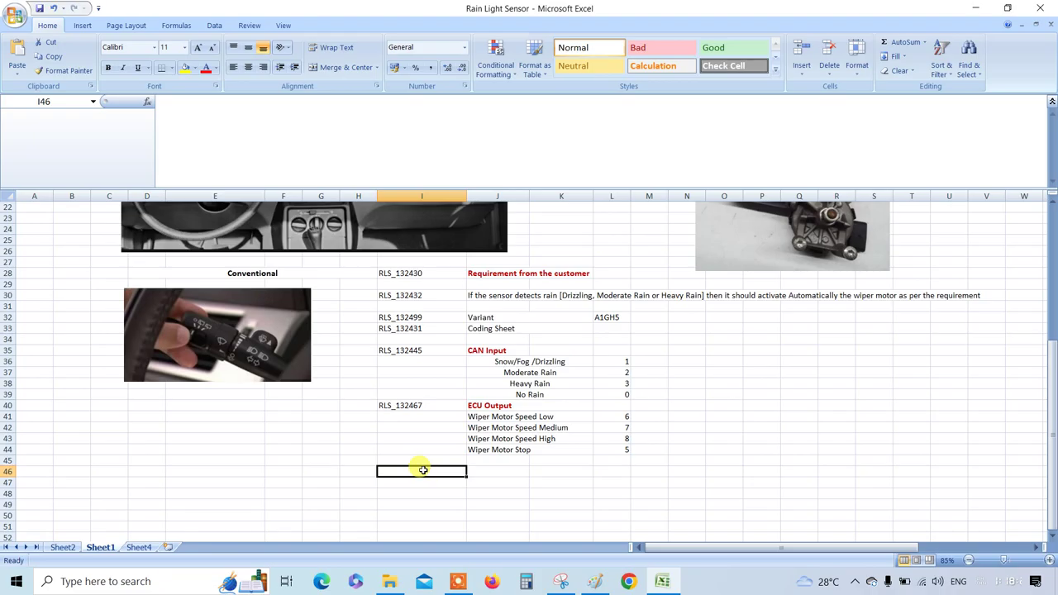
click(496, 382)
click(451, 397)
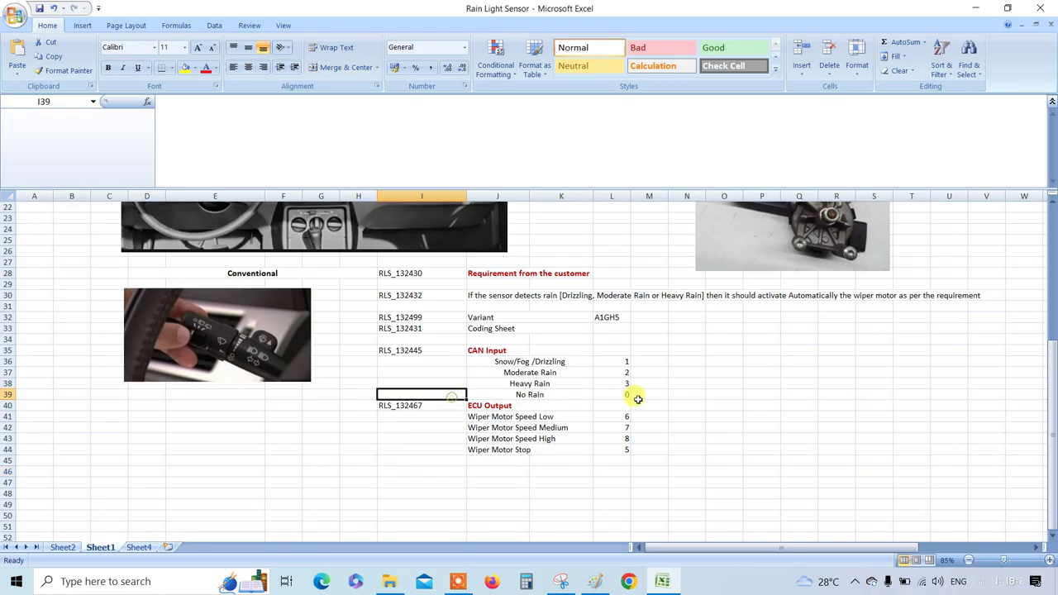
click(685, 361)
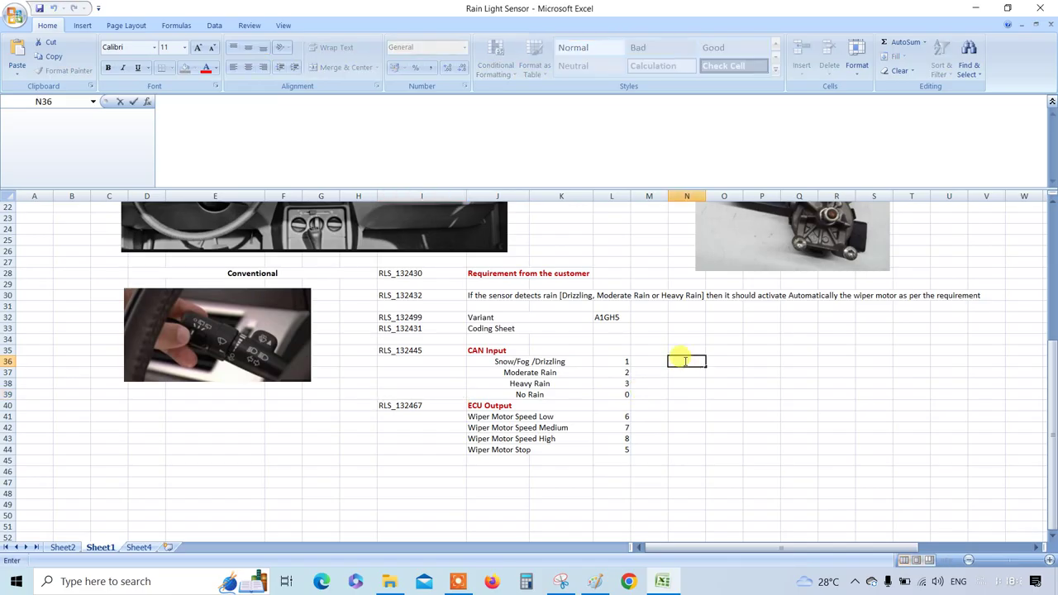
text(CAN_IntiS)
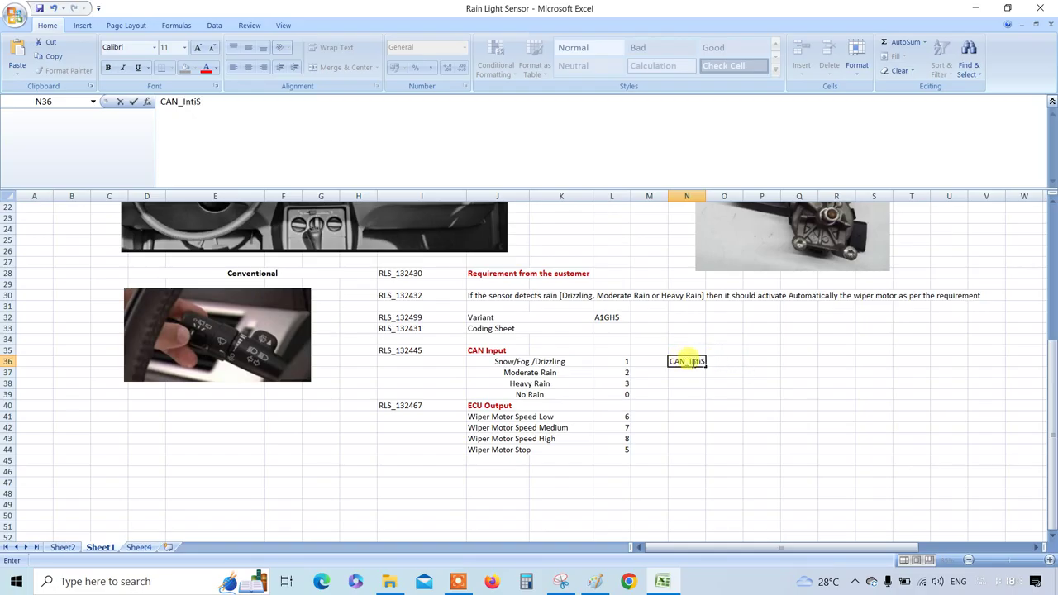
drag(686, 361, 704, 361)
text(_RL)
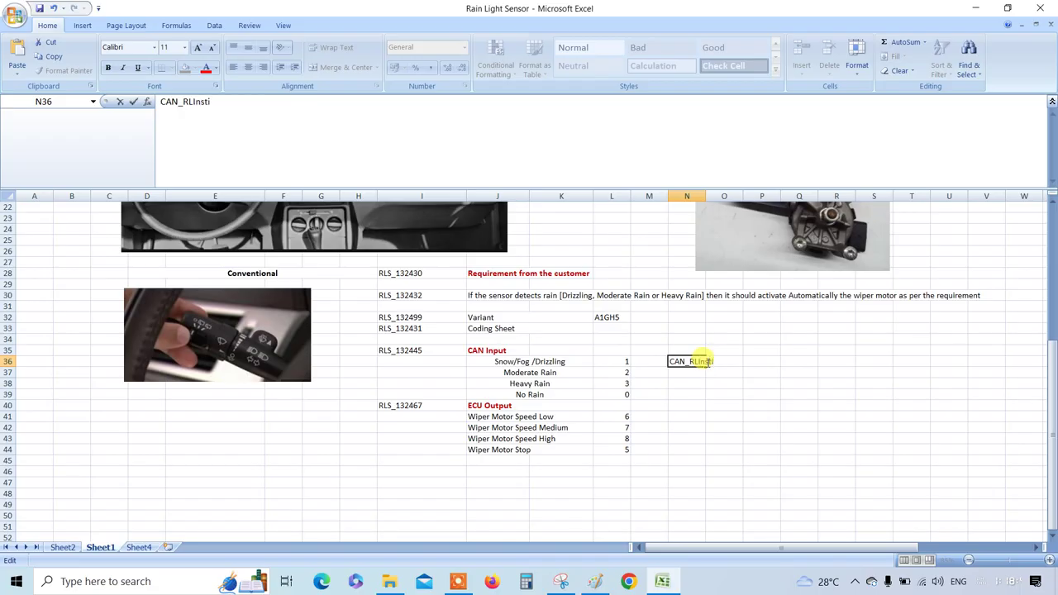
text(Instit_)
text(Tx)
click(687, 405)
click(684, 363)
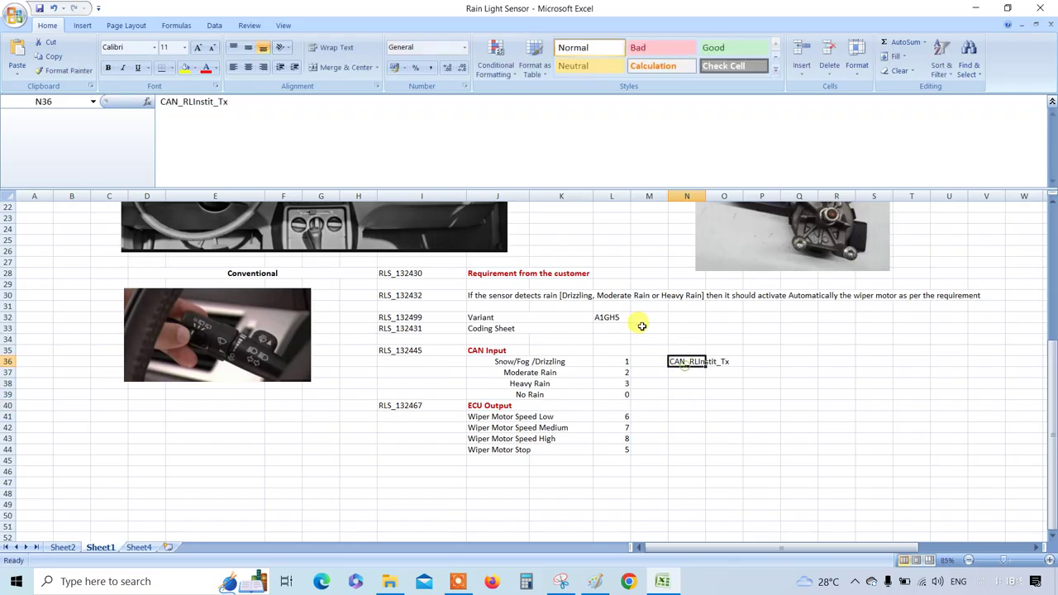
drag(708, 192, 737, 195)
Copy the signal name into the Step 3 line of F3 on Sheet4, completing it with "[CAN_RLInstit_Tx to 1]", and widen column F to fit
drag(231, 108, 143, 101)
key(ctrl+c)
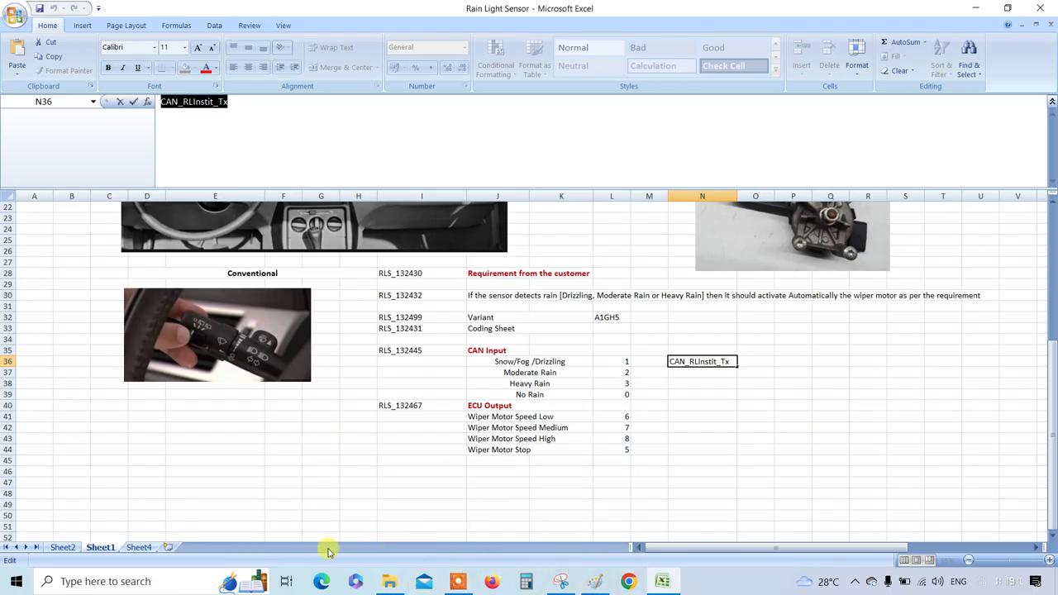
click(139, 547)
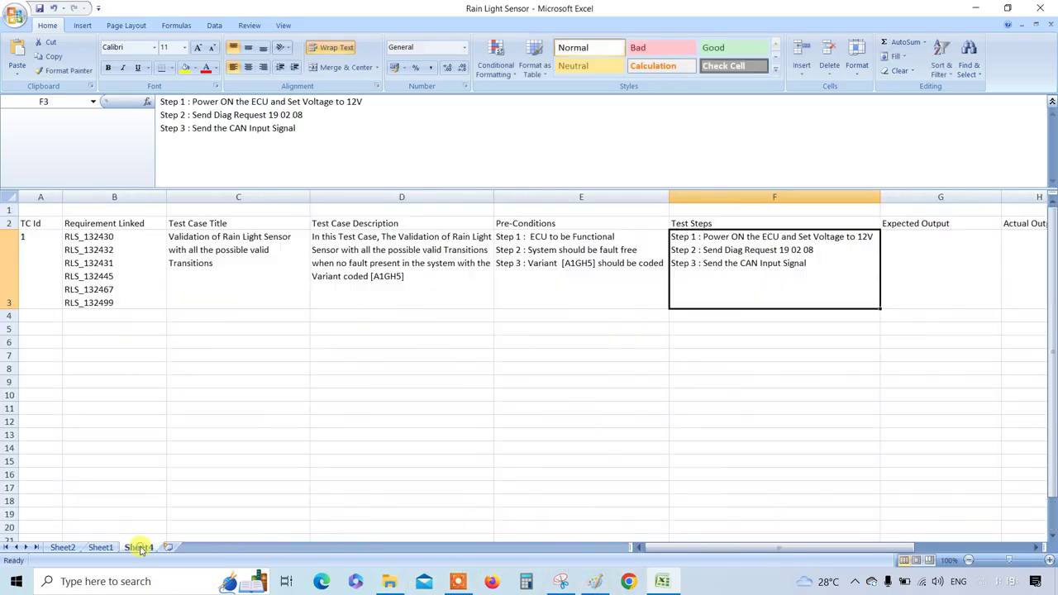
double_click(814, 265)
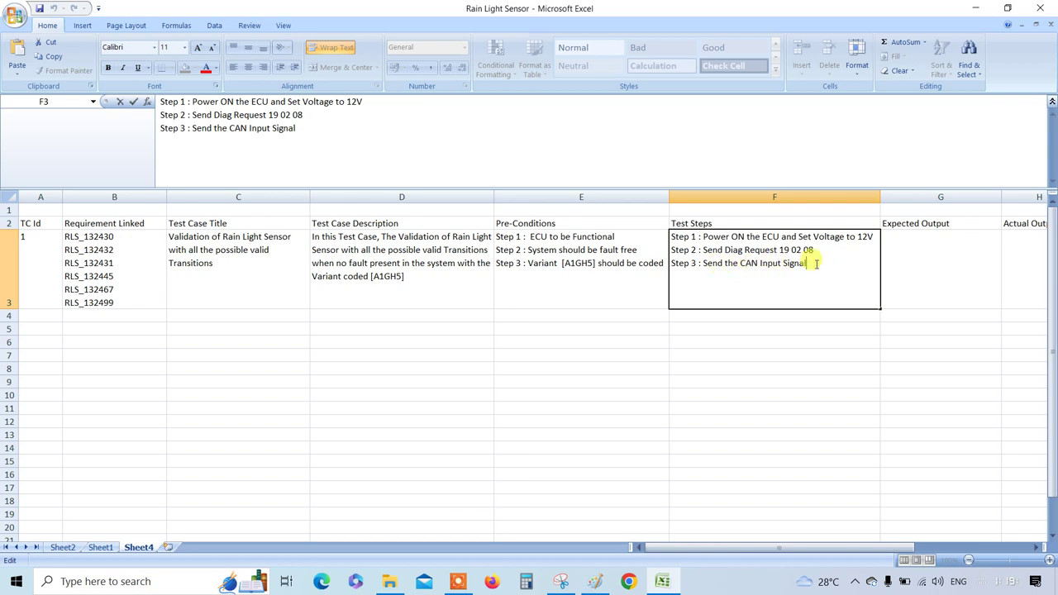
key(ctrl+v)
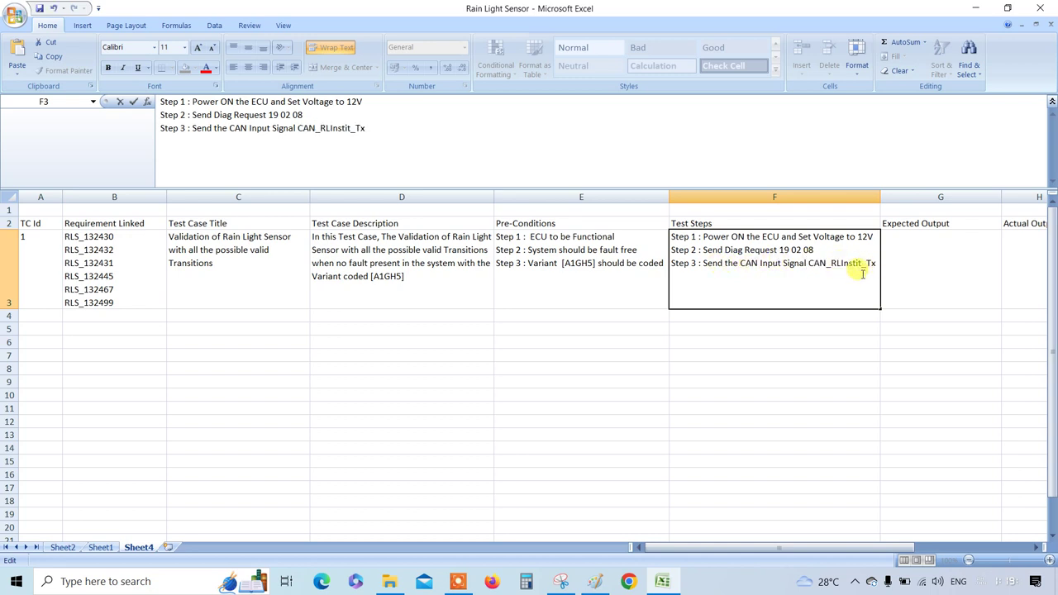
text(to 1)
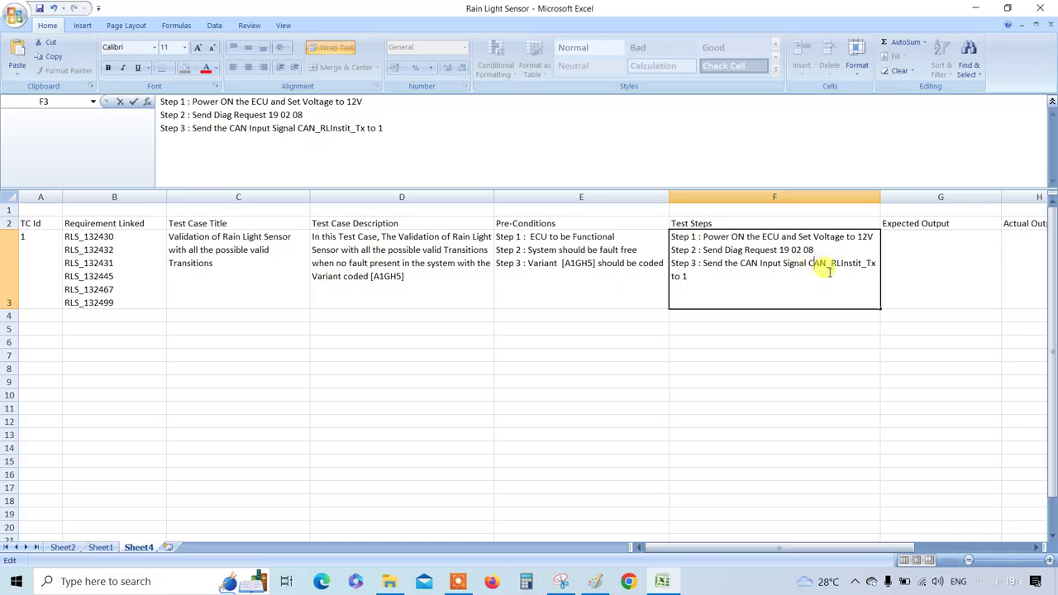
click(829, 275)
text([)
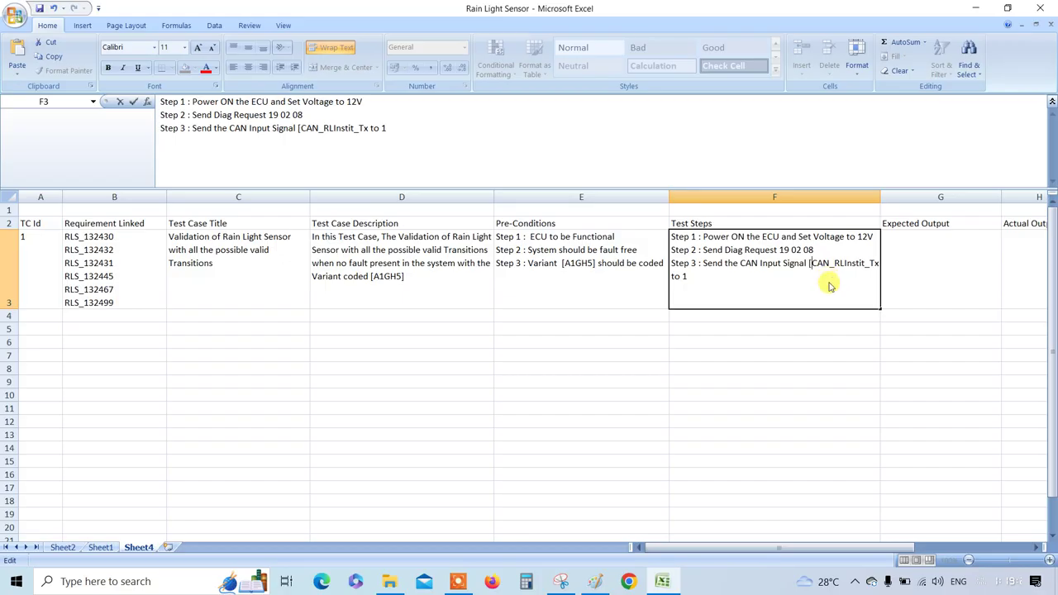
click(715, 276)
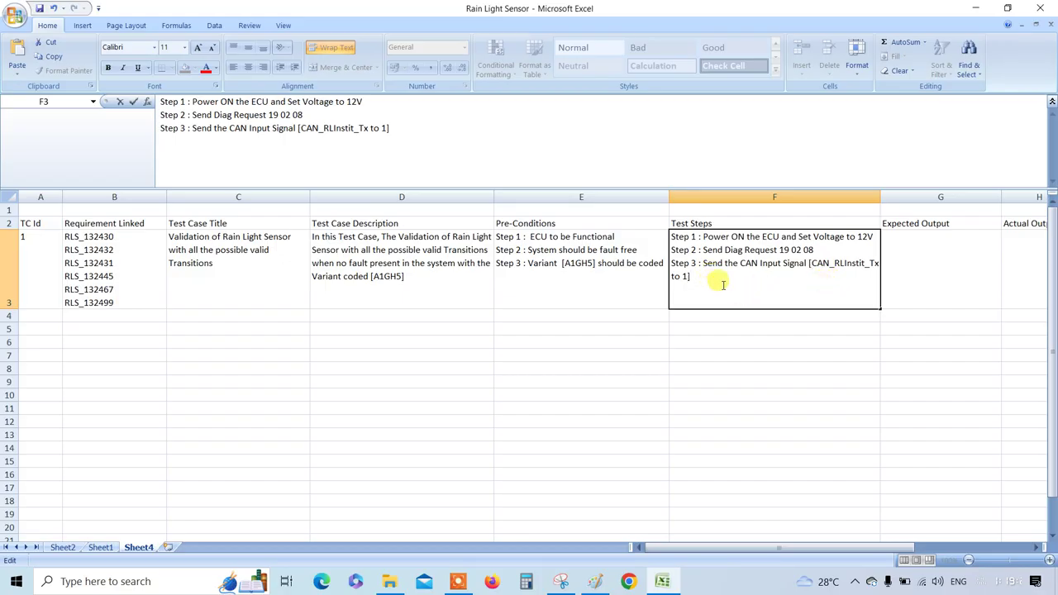
click(883, 196)
drag(881, 195, 908, 202)
Add a line below Step 3 in F3 reading "Note : CAN_RLInstit_Tx : 1 [ Drizzling/Snow/Fog]", reusing the signal name from Step 3
double_click(897, 262)
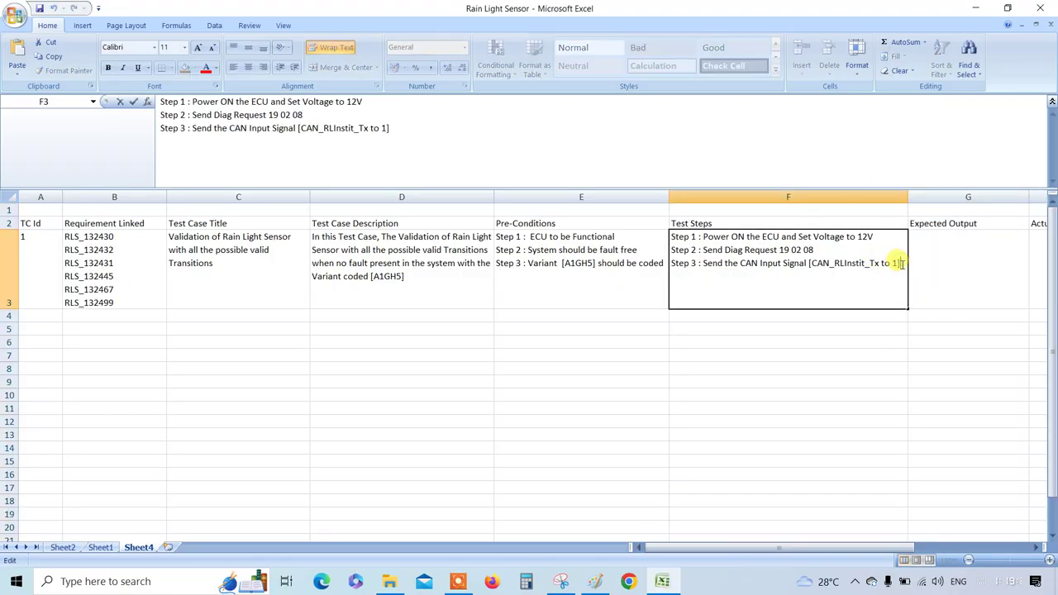
key(alt+Return)
text(Note :)
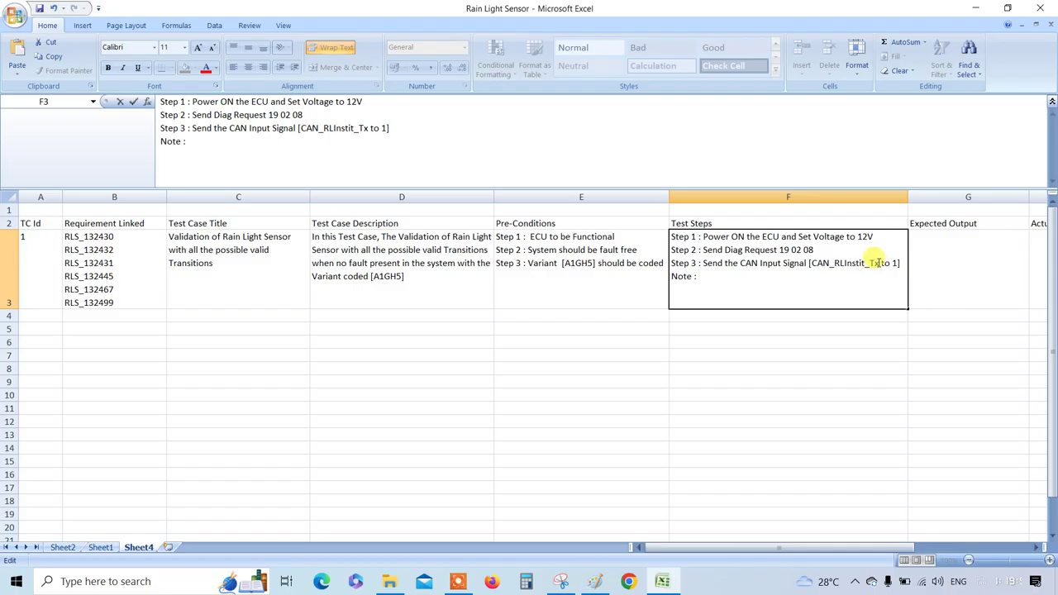
drag(879, 262, 808, 261)
key(ctrl+c)
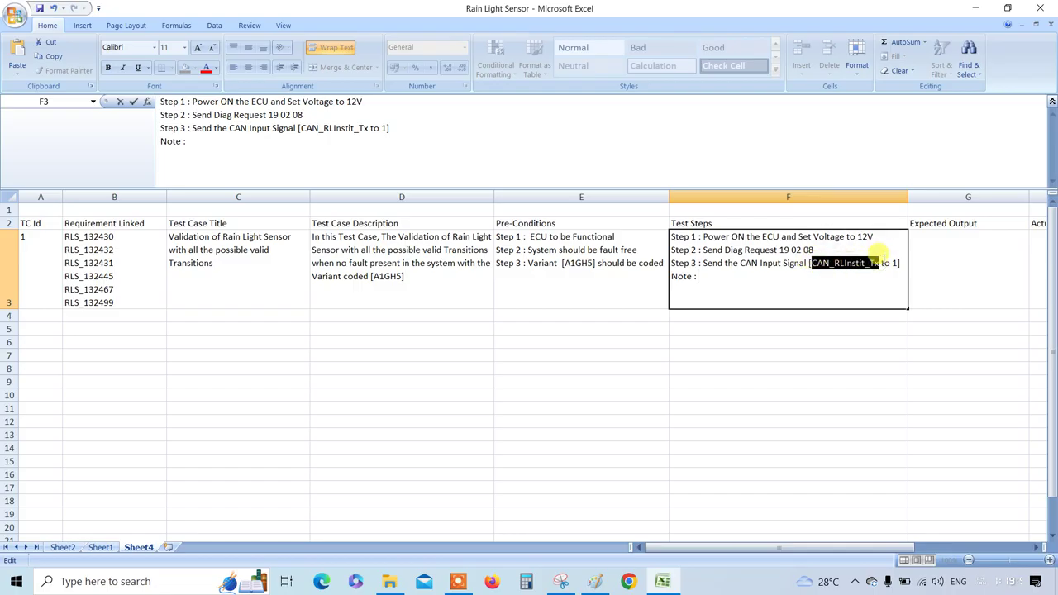
click(719, 279)
key(ctrl+v)
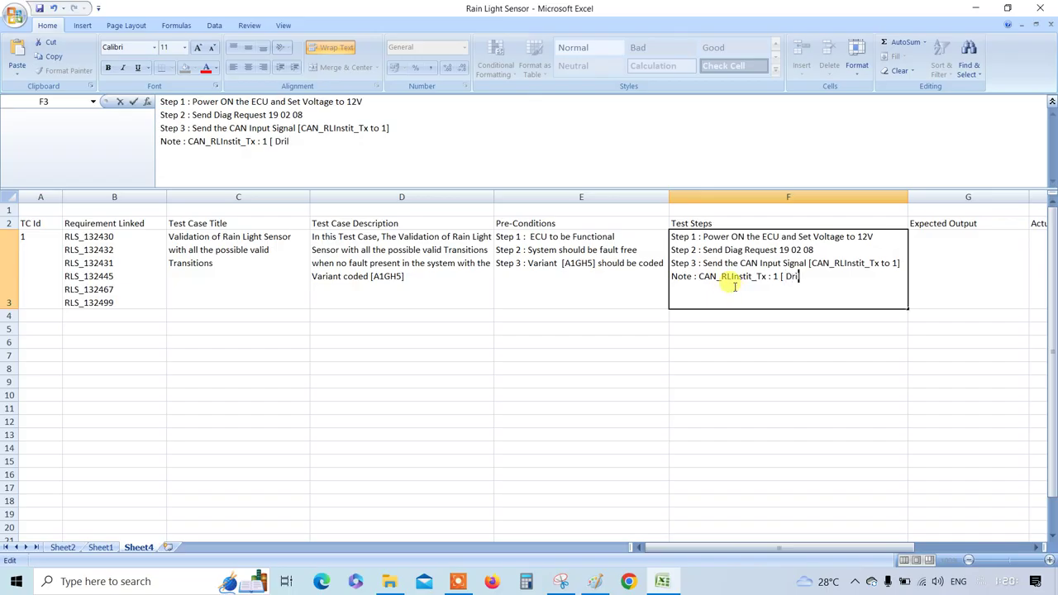
text(ing/Snow/F)
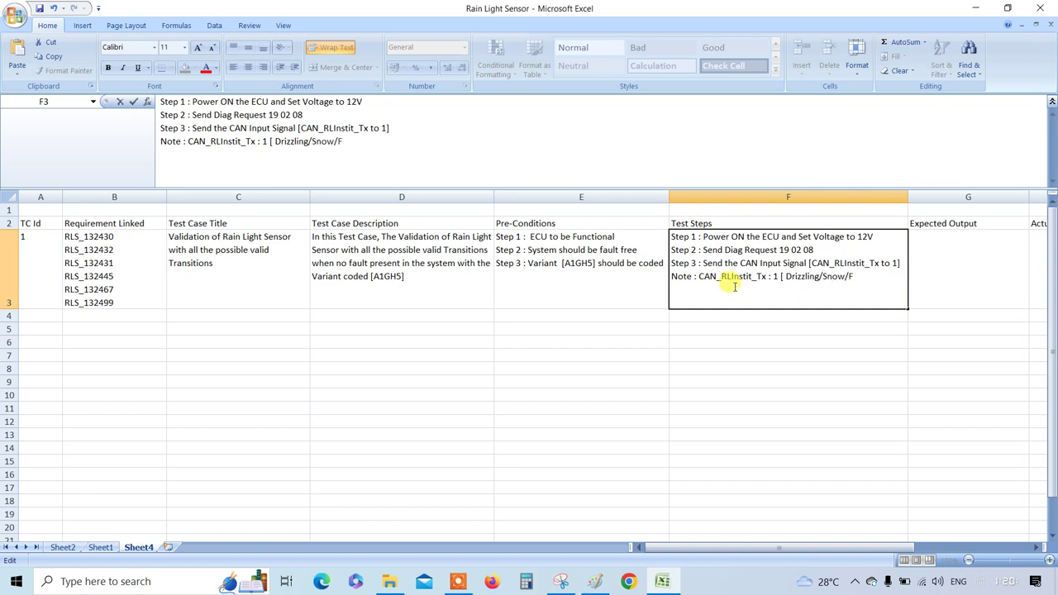
text(og])
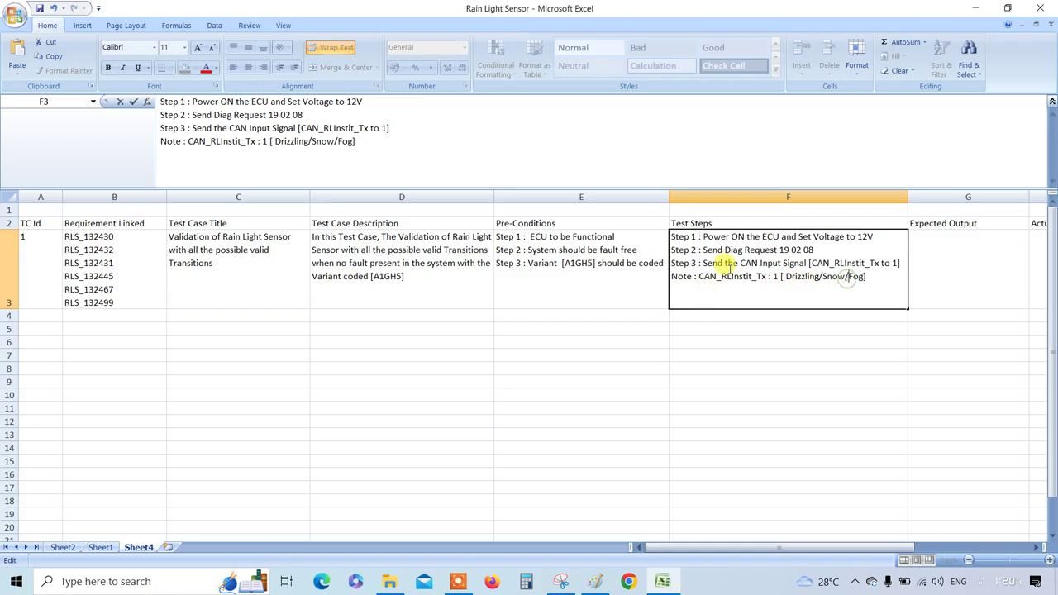
Duplicate the Step 3 and note lines in F3 as Step 4, setting the signal value to 2 and the note to Moderate Rain
drag(869, 276, 661, 265)
key(ctrl+c)
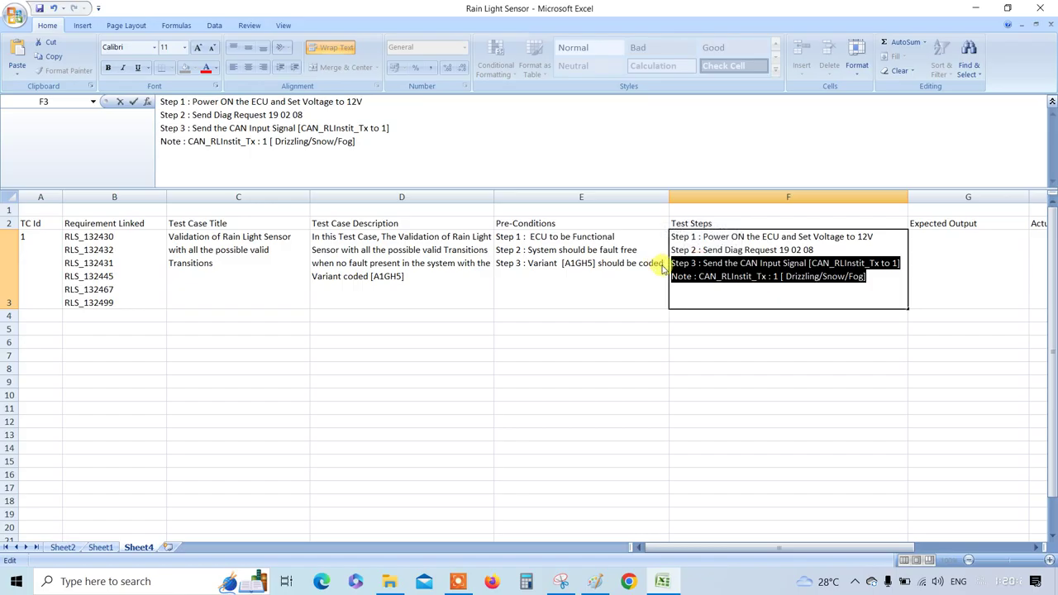
click(882, 273)
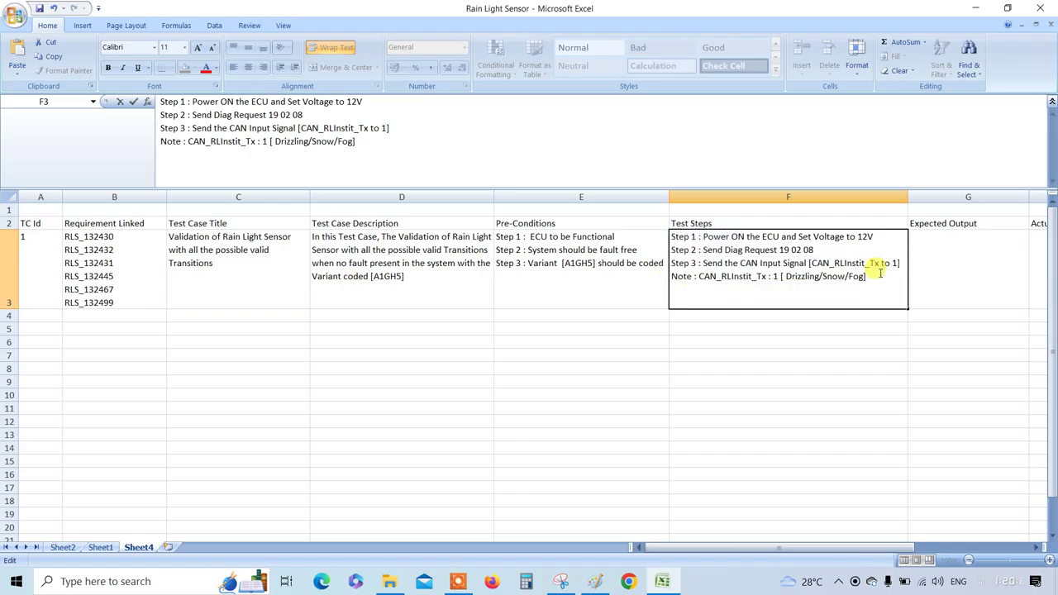
key(ctrl+v)
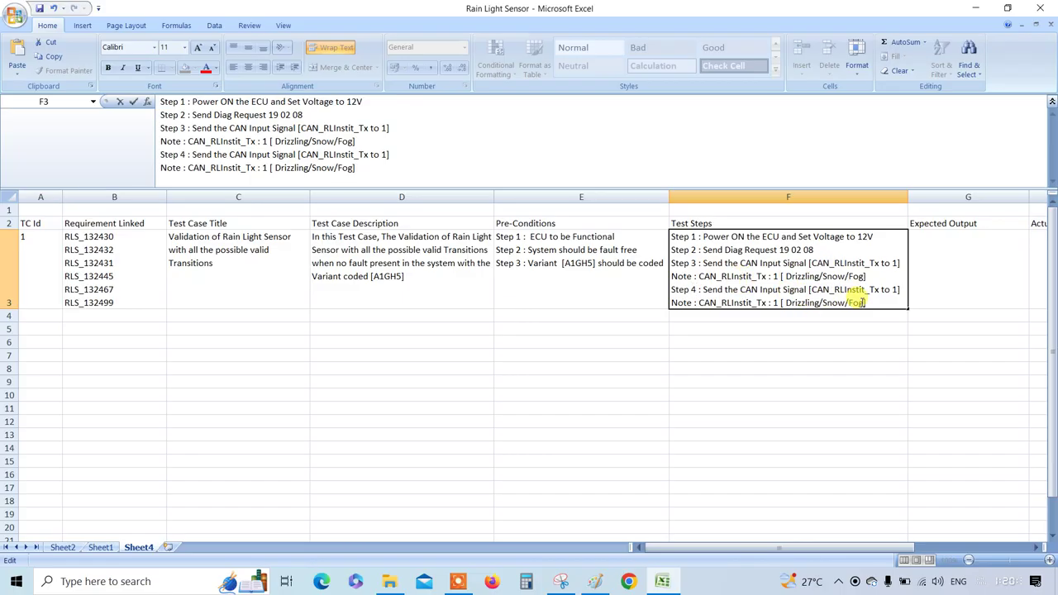
drag(863, 303, 786, 302)
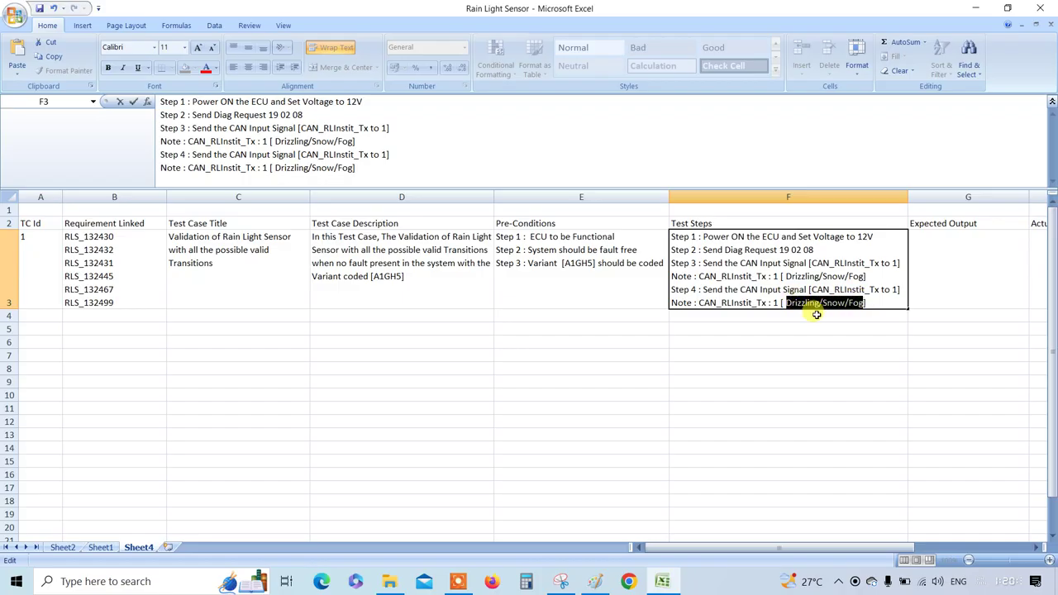
text(Moderate Ra)
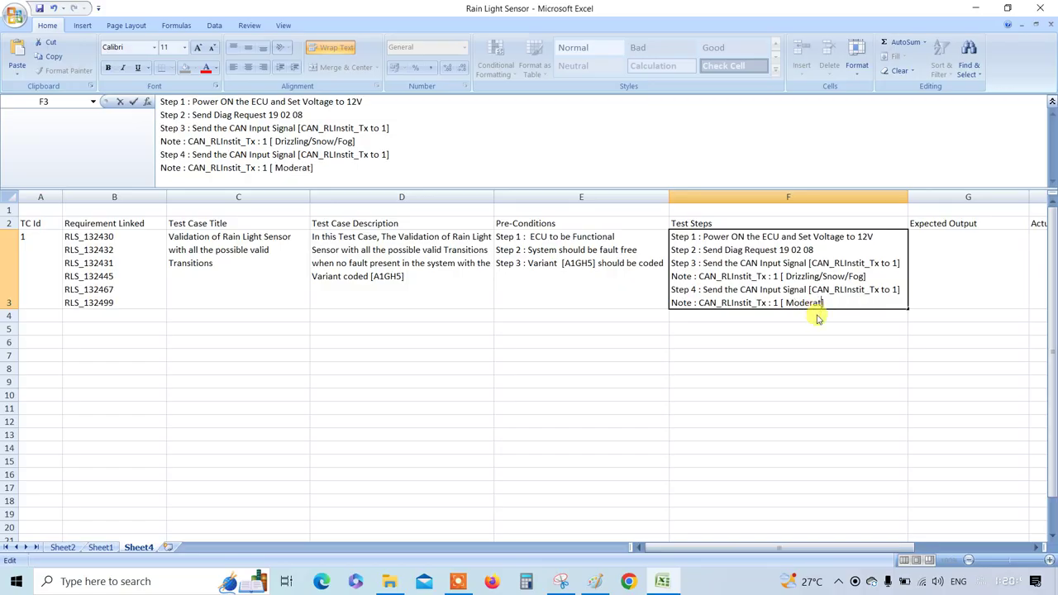
click(777, 302)
key(shift+Left)
text(@)
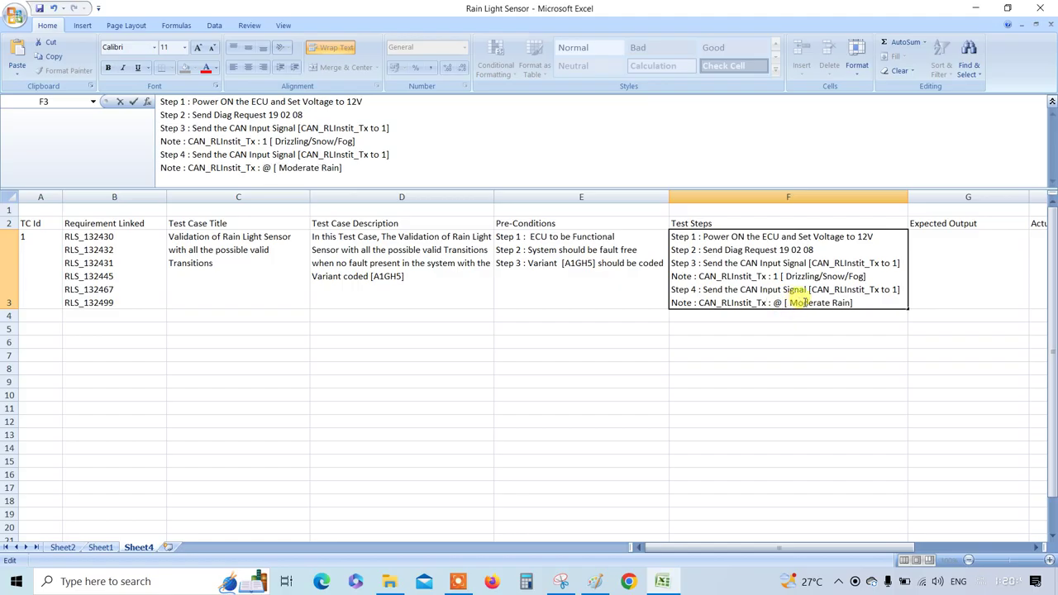
text(2)
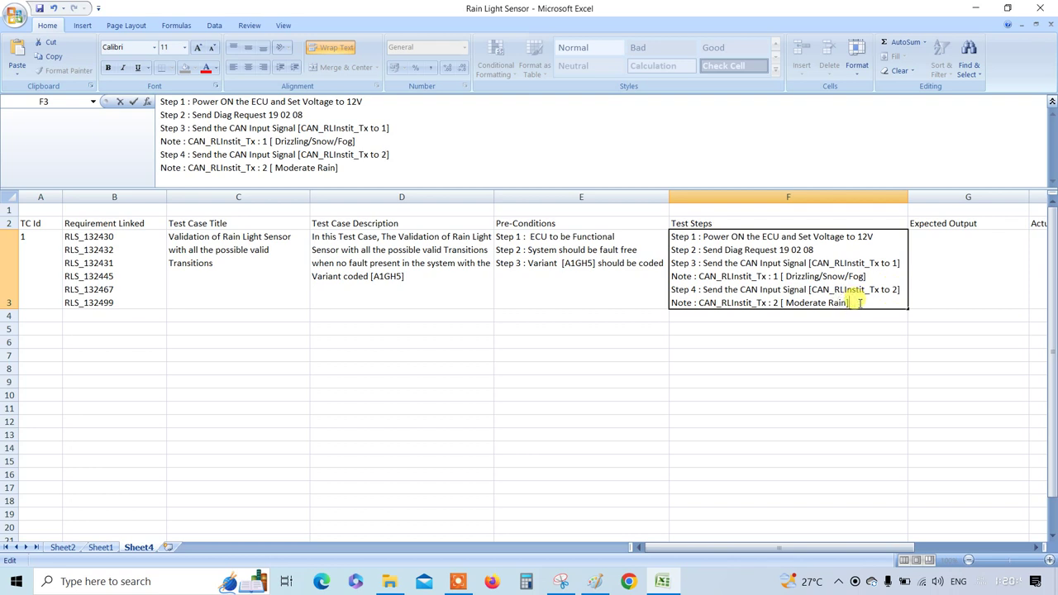
Add another copy of the Step 3 and note lines as Step 5 in F3, with signal value 3 and the note Heavy Rain
key(alt+Return)
key(ctrl+v)
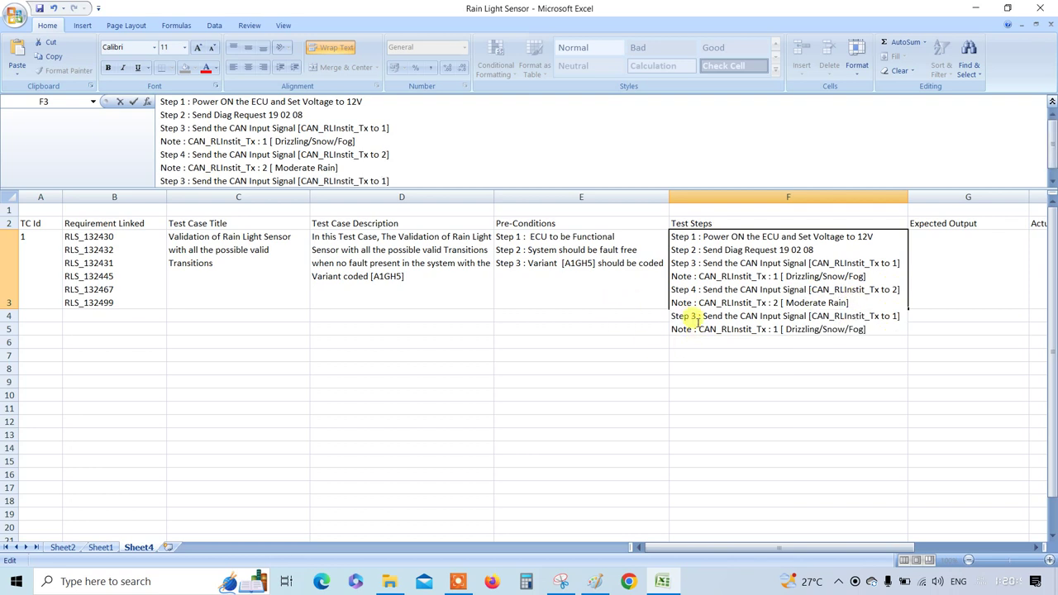
click(697, 316)
key(shift+Left)
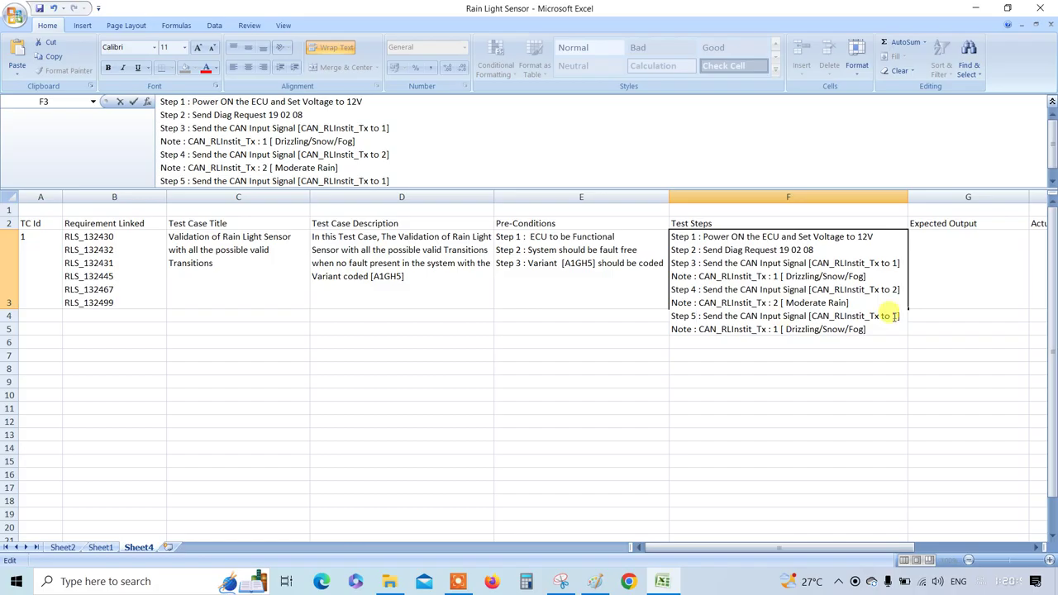
key(shift+Left)
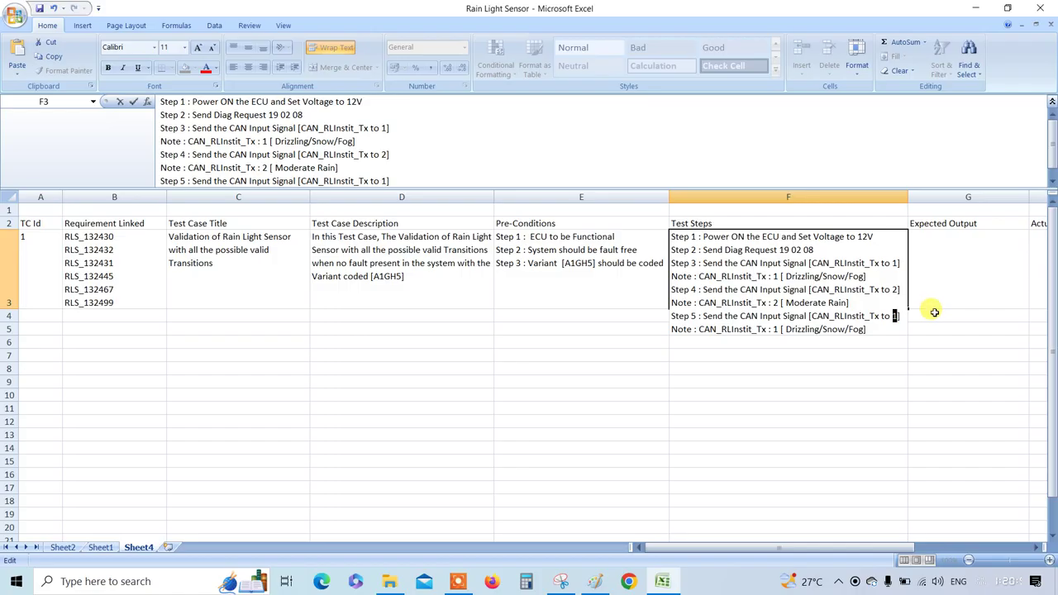
double_click(775, 329)
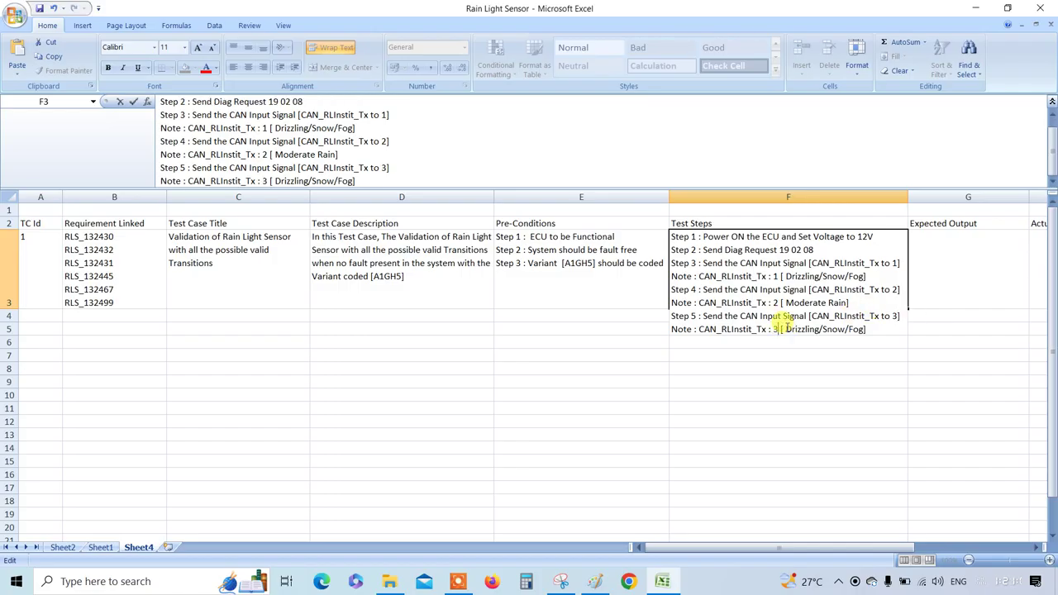
drag(785, 329, 862, 329)
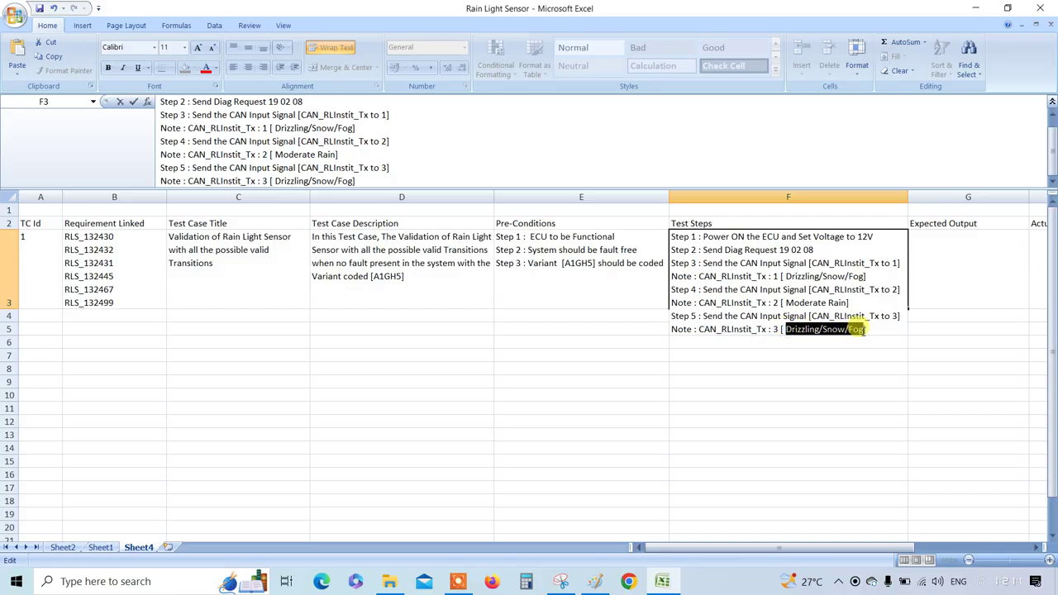
text(Je)
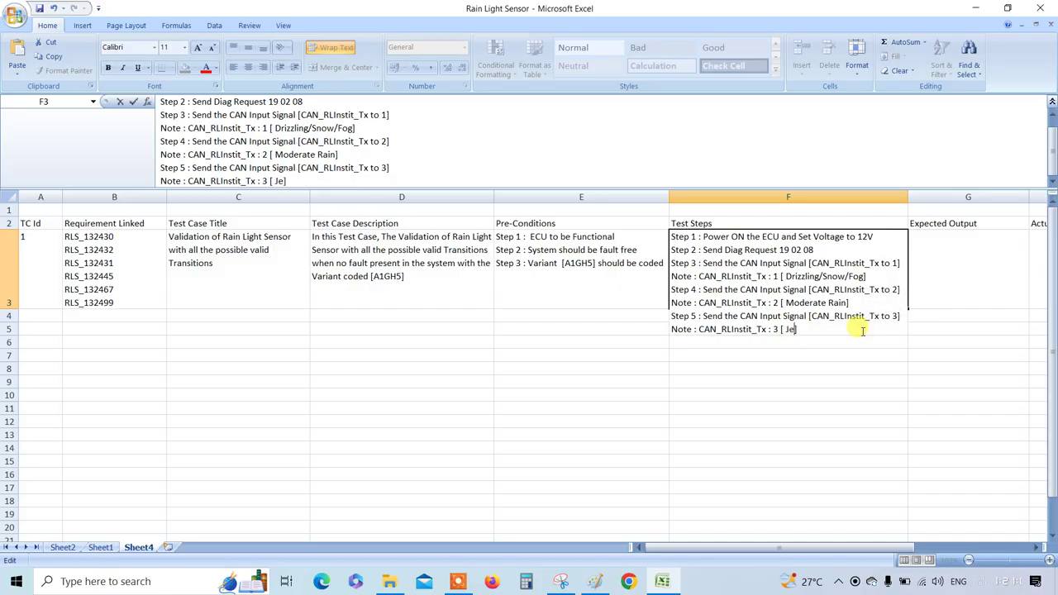
key(shift+Left)
text(He)
key(Return)
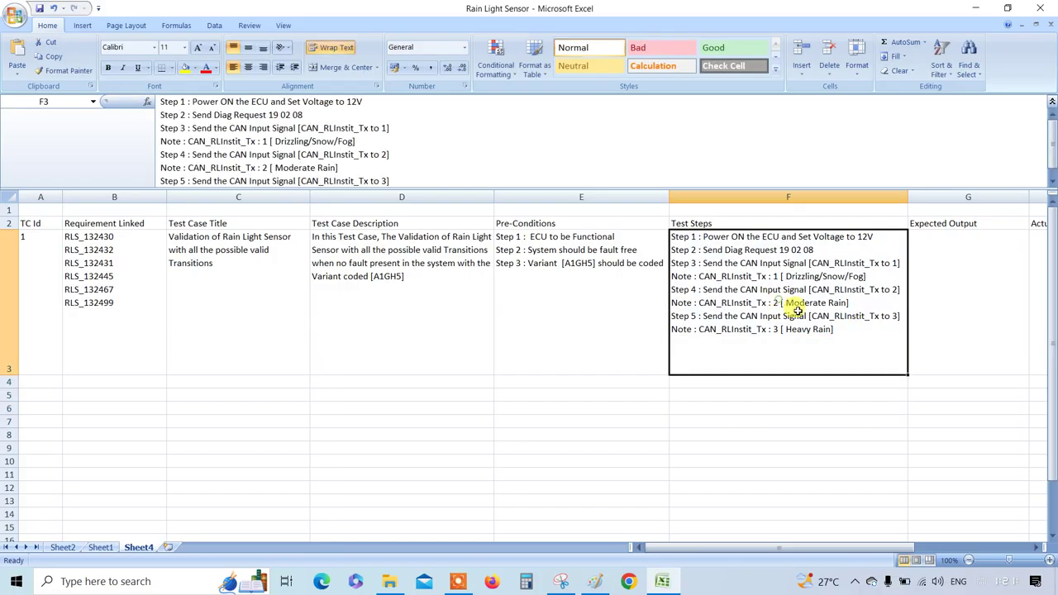
Add a copy of the Step 3 and note lines in F3 below the Step 5 Heavy Rain note
double_click(845, 329)
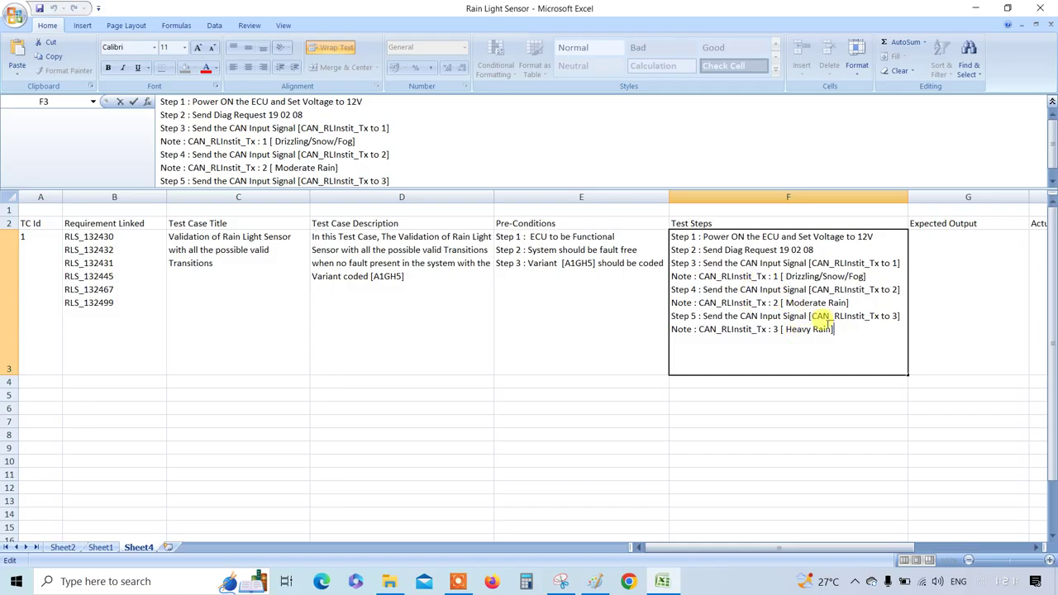
drag(901, 316, 672, 299)
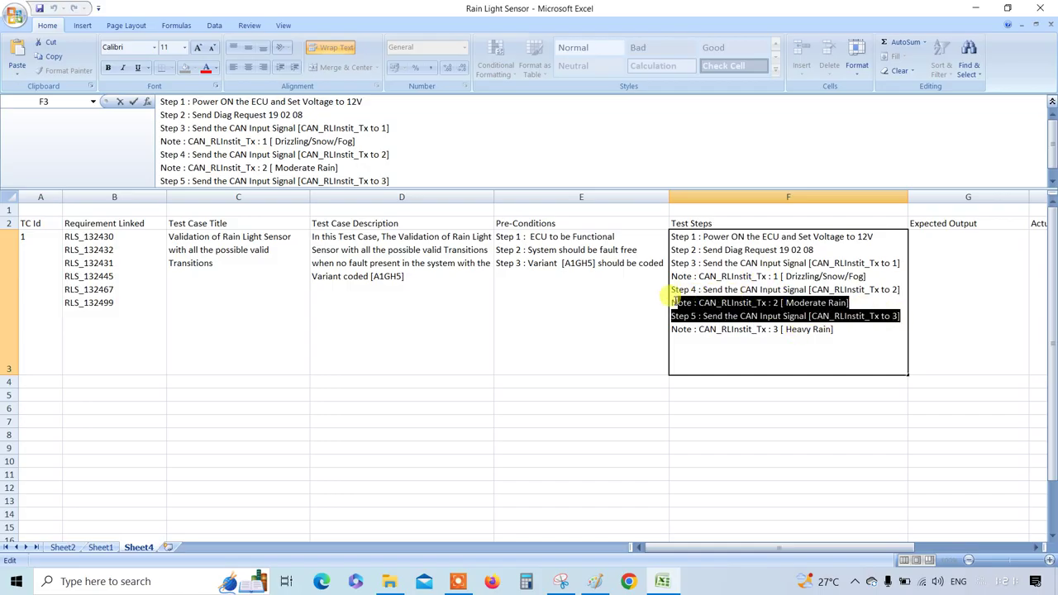
click(752, 316)
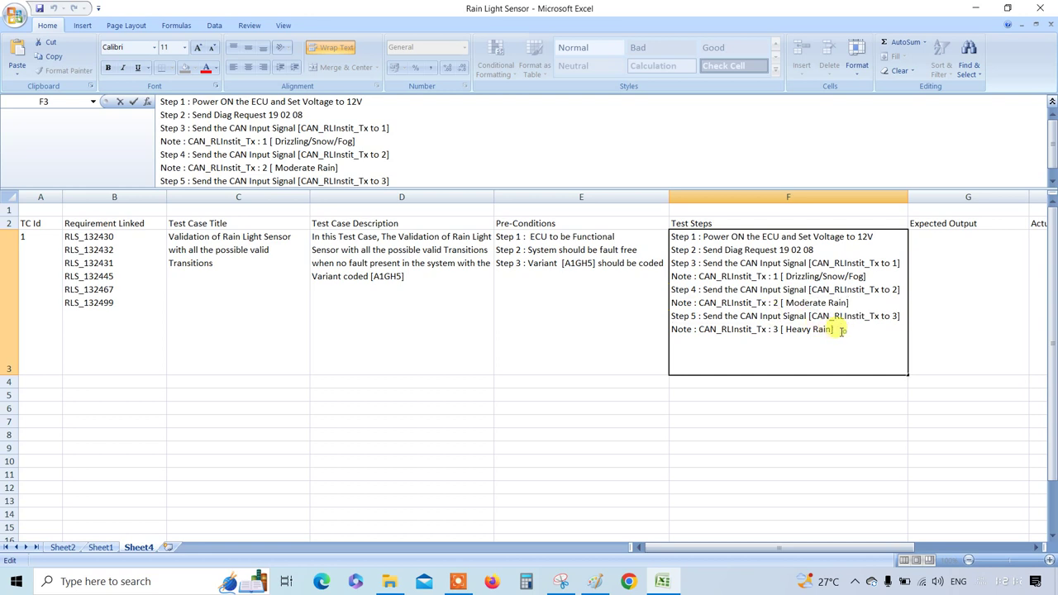
click(842, 330)
key(alt+Return)
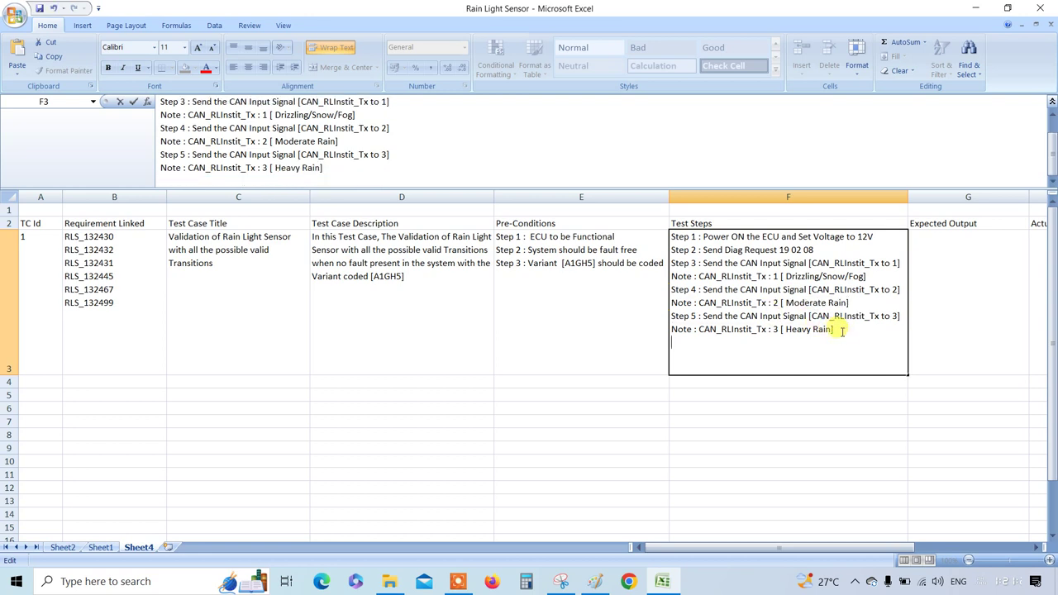
text(Step 3 : Send the CAN Input Signal [CAN_RLInstit_Tx to 1] Note : CAN_RLInstit_Tx : 1 [ Drizzling/Snow/Fog])
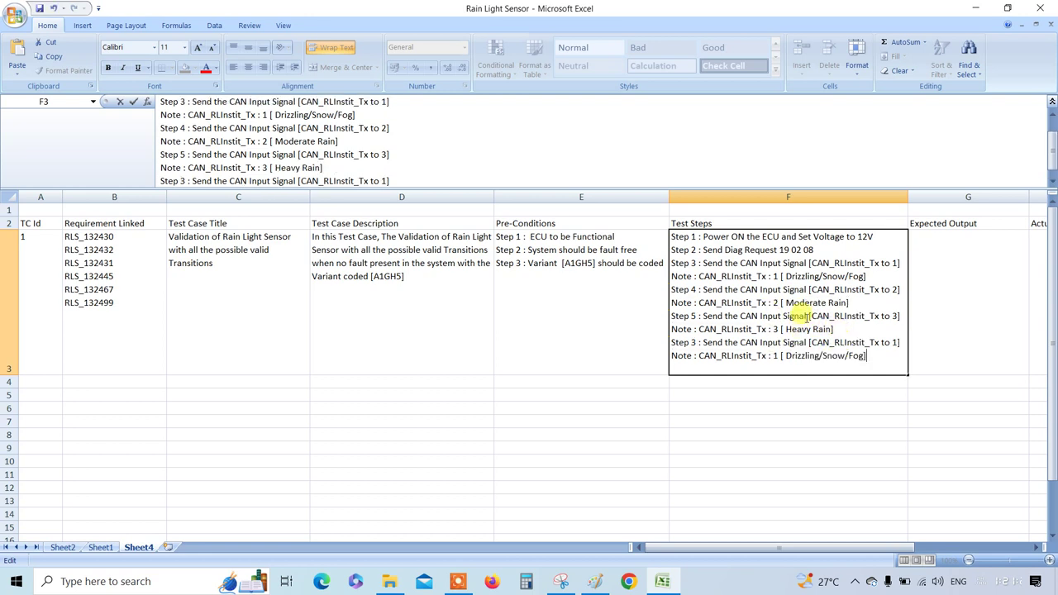
click(896, 342)
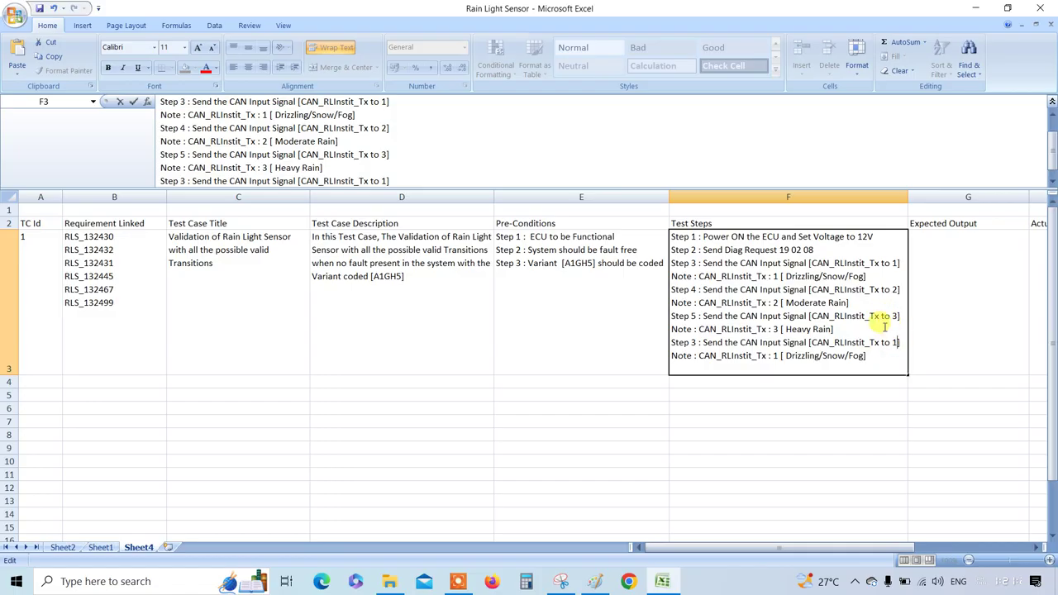
Replace the last copied pair in F3 with the Step 4 line and its Moderate Rain note, renumbered as Step 6
drag(849, 303, 663, 285)
key(ctrl+c)
click(808, 356)
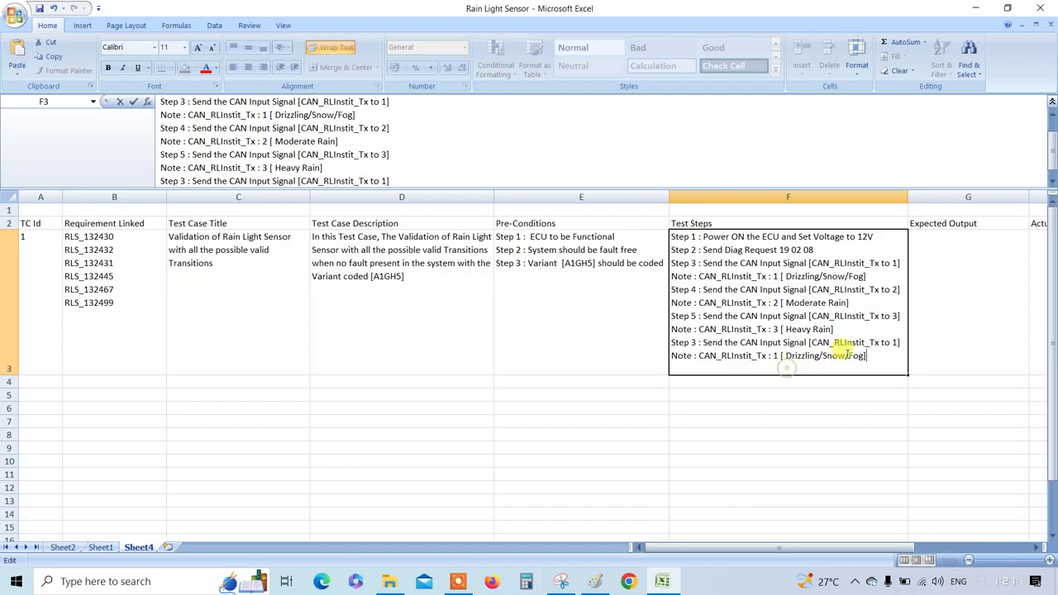
drag(867, 355, 696, 340)
key(ctrl+v)
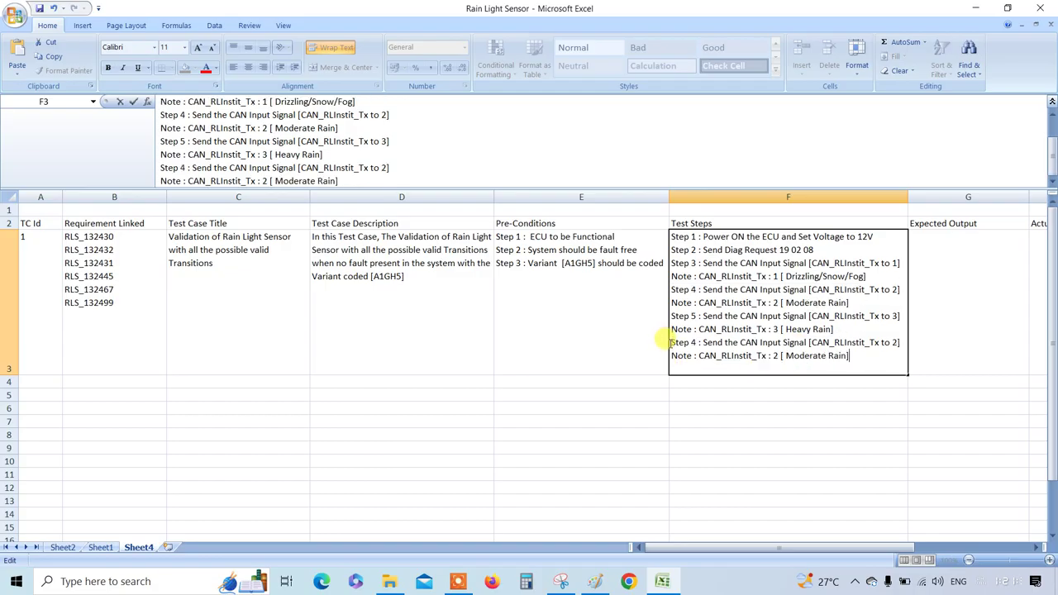
double_click(694, 342)
text(46)
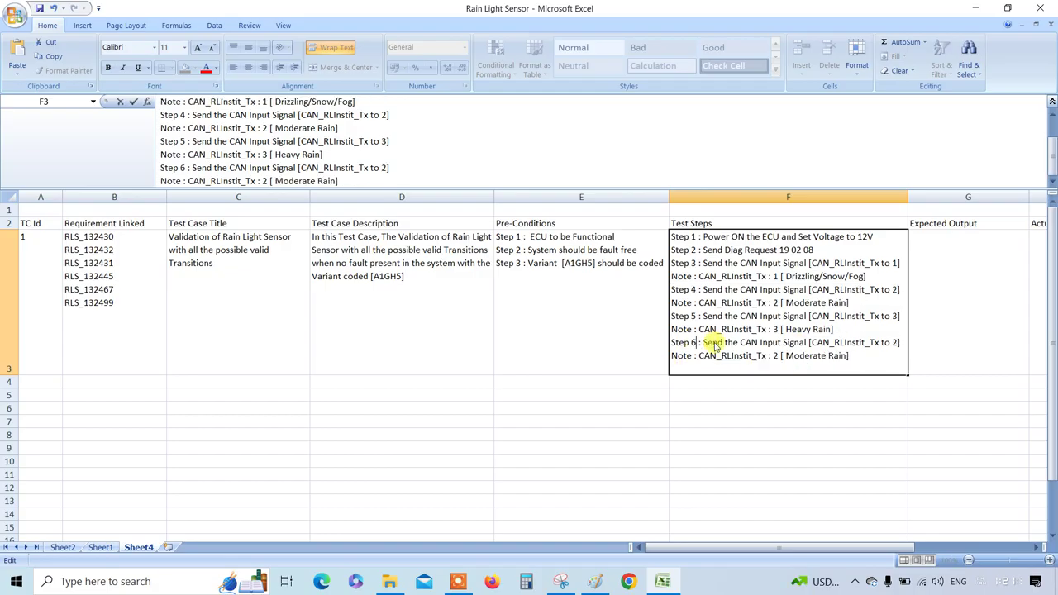
click(619, 335)
click(698, 331)
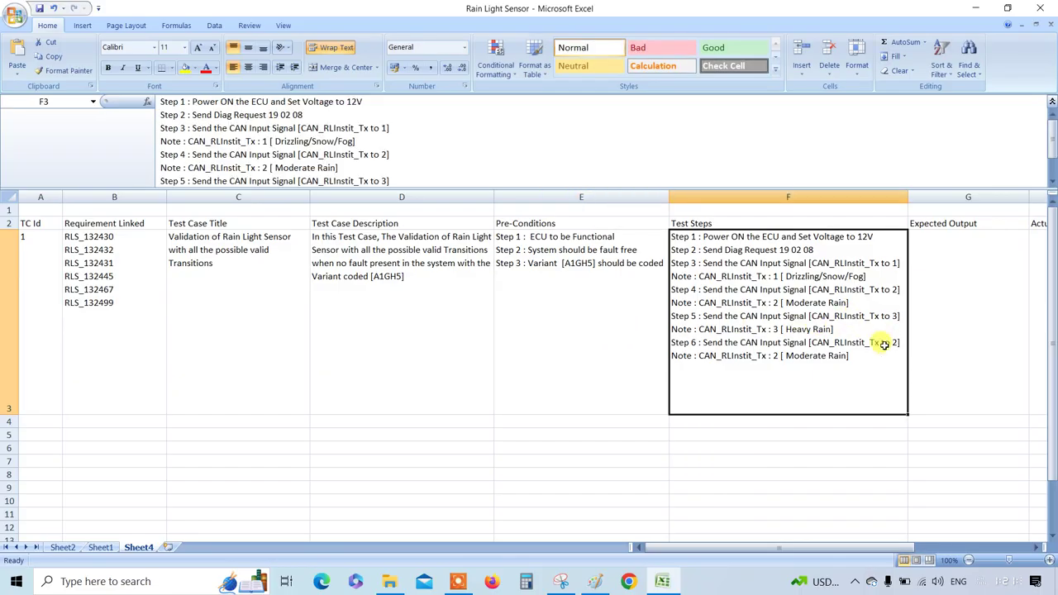
Append a copy of the Step 3 line and its Drizzling/Snow/Fog note at the end of F3 as Step 7
double_click(866, 276)
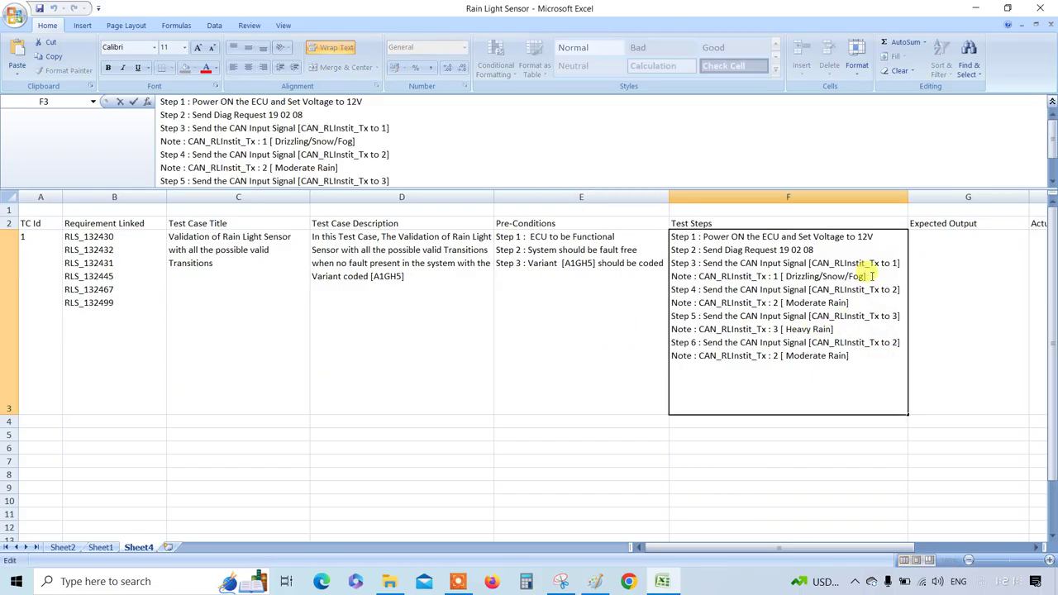
drag(865, 277, 664, 263)
key(ctrl+c)
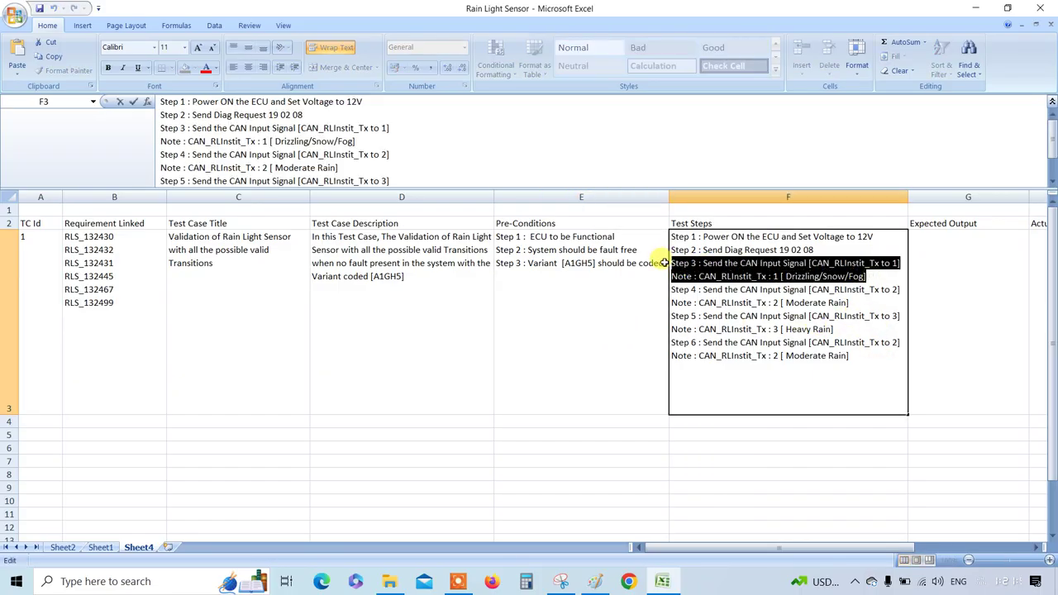
click(852, 355)
key(alt+Return)
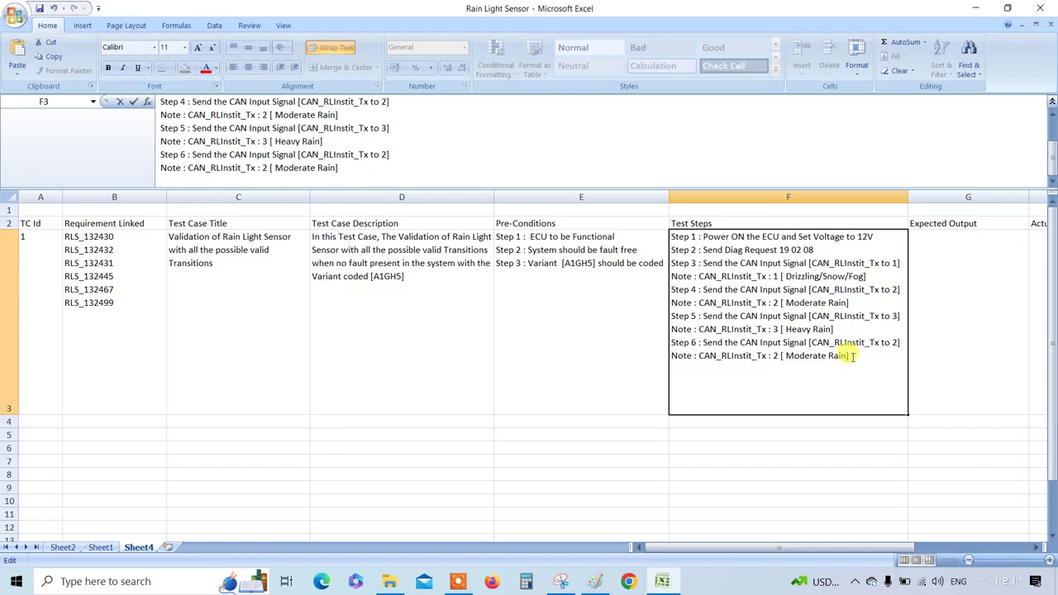
key(ctrl+v)
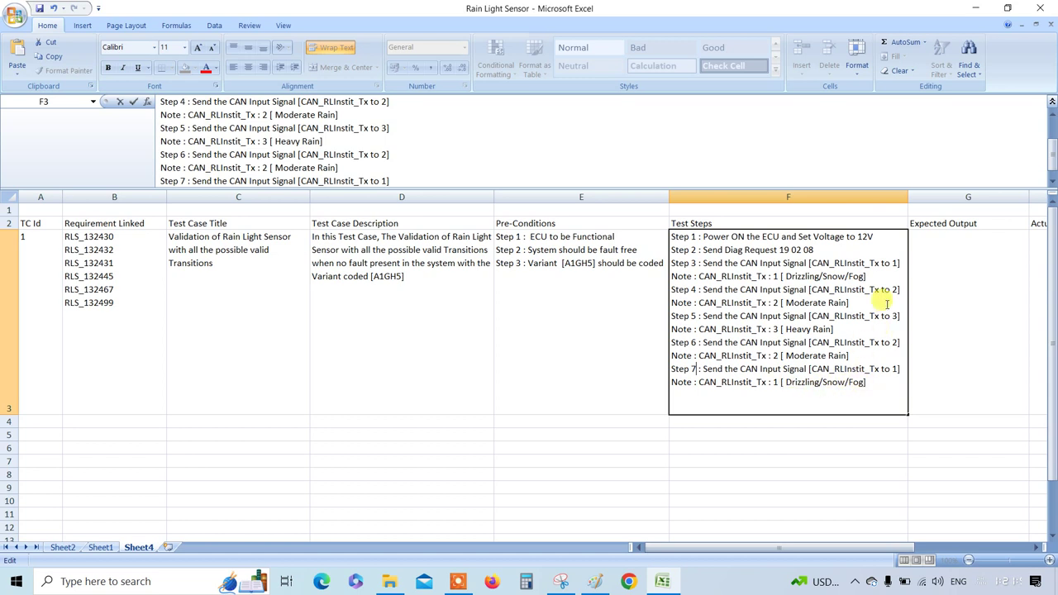
click(635, 327)
click(723, 315)
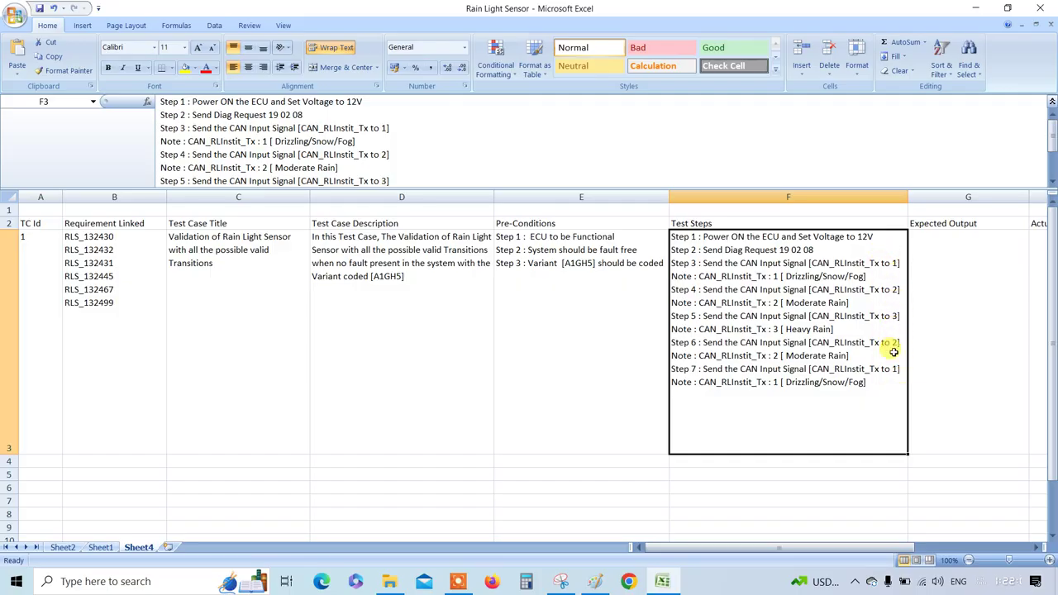
Append a copy of the Step 5 line and its Heavy Rain note at the end of F3 as Step 8
double_click(878, 316)
drag(859, 327, 670, 315)
key(ctrl+c)
click(869, 385)
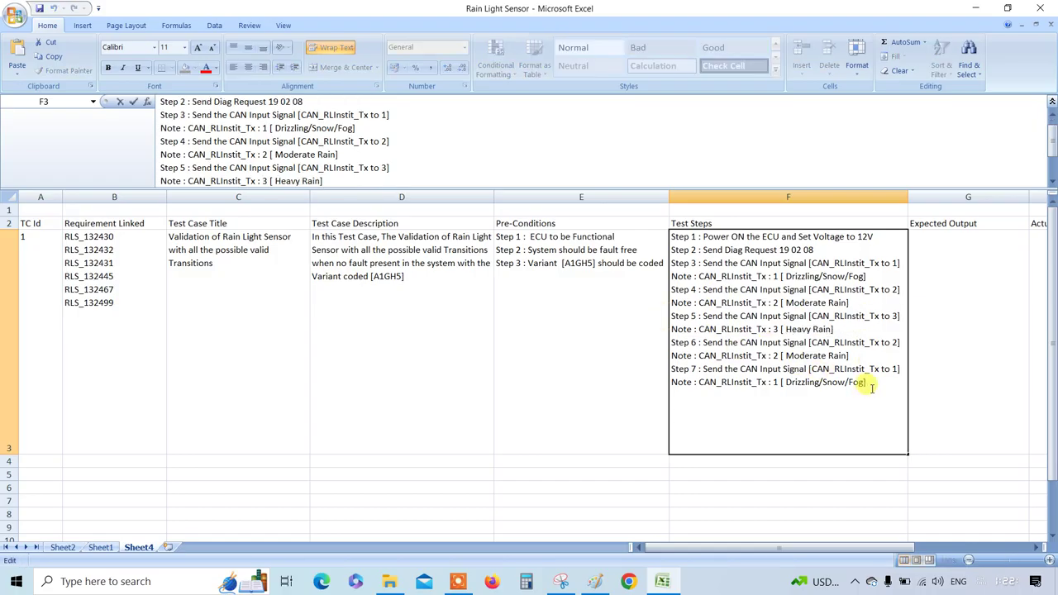
key(alt+Return)
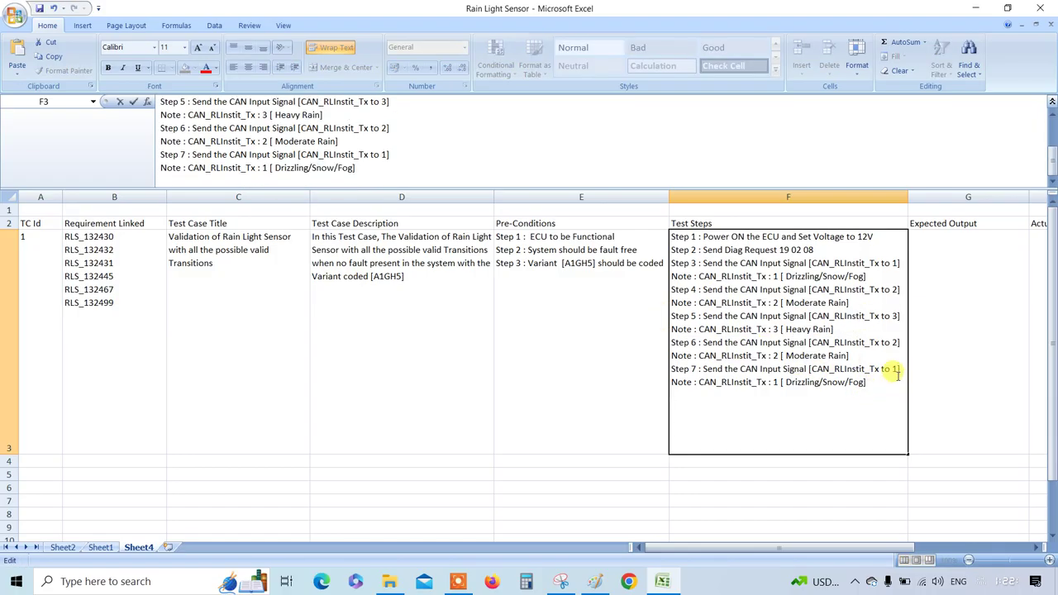
key(ctrl+v)
click(697, 395)
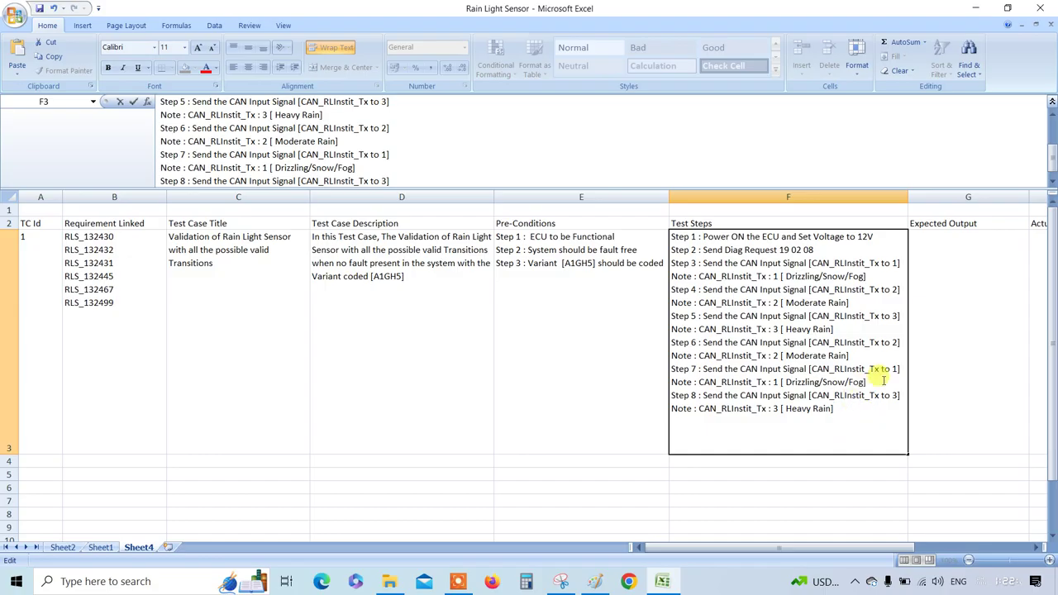
Append a copy of the Step 7 line and its note at the end of F3 as Step 9
drag(883, 381, 666, 368)
key(ctrl+c)
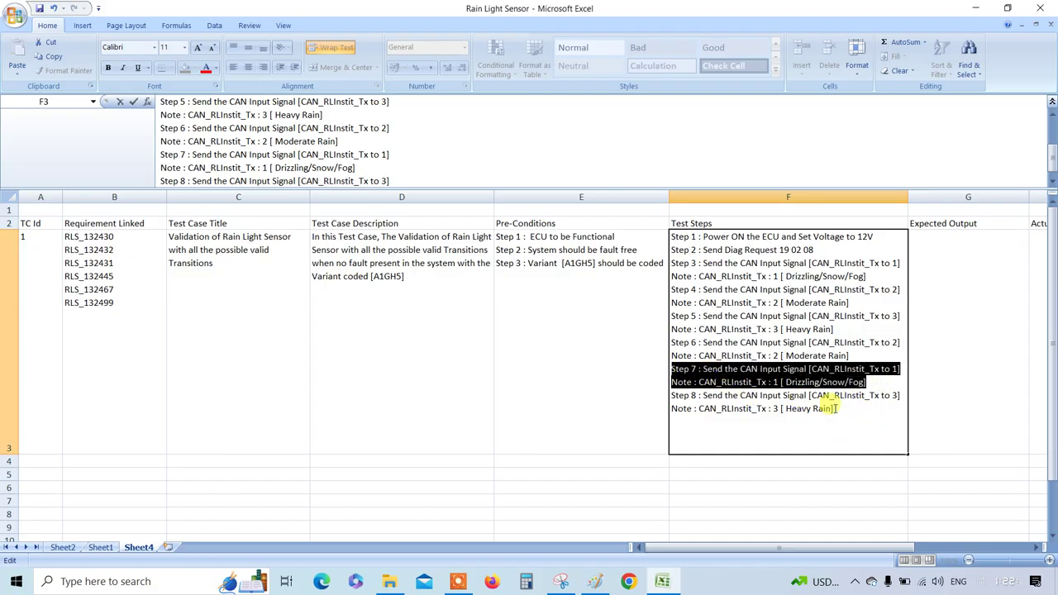
click(857, 417)
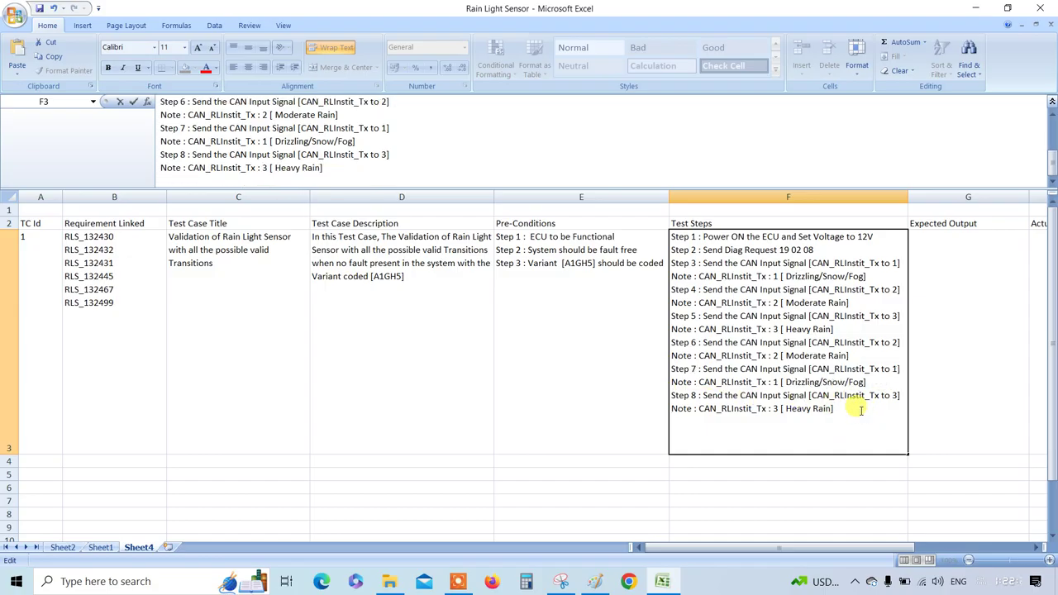
key(ctrl+v)
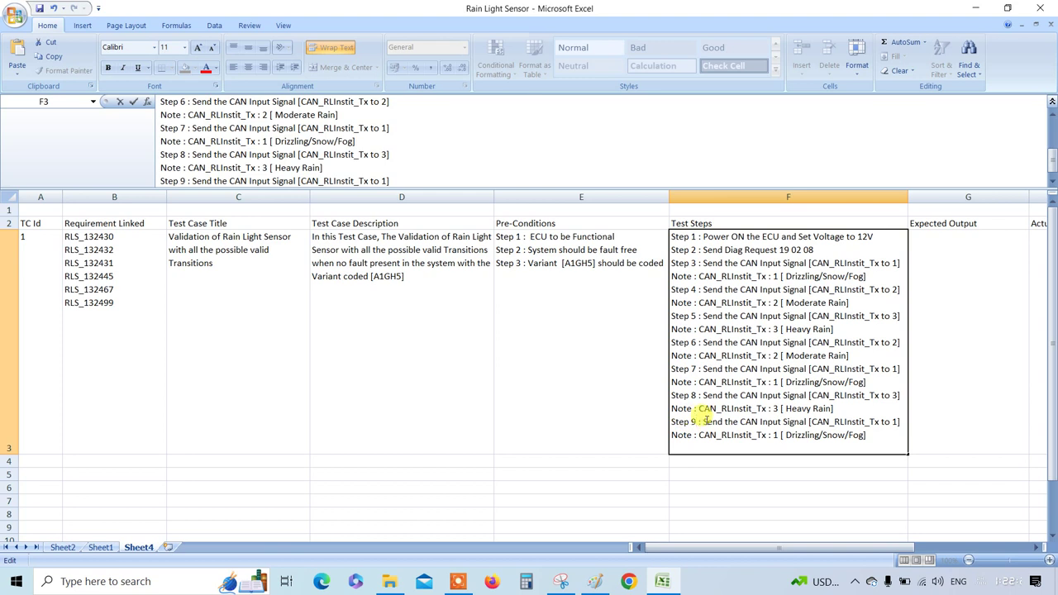
click(633, 420)
click(781, 404)
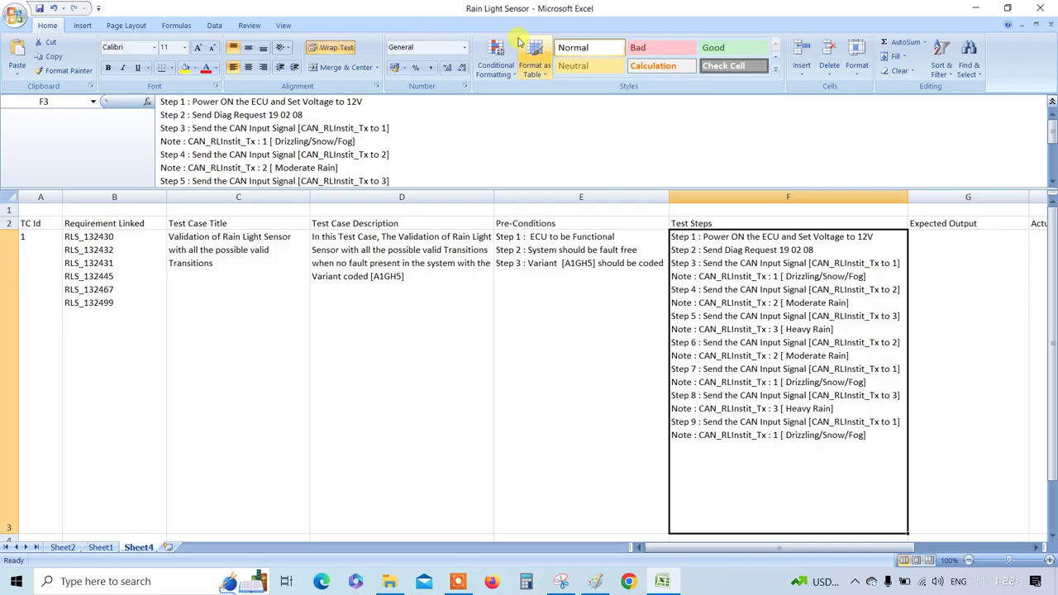
Duplicate the Step 9 line and its note at the end of F3, renumbering the copy as Step 10
click(642, 348)
click(767, 405)
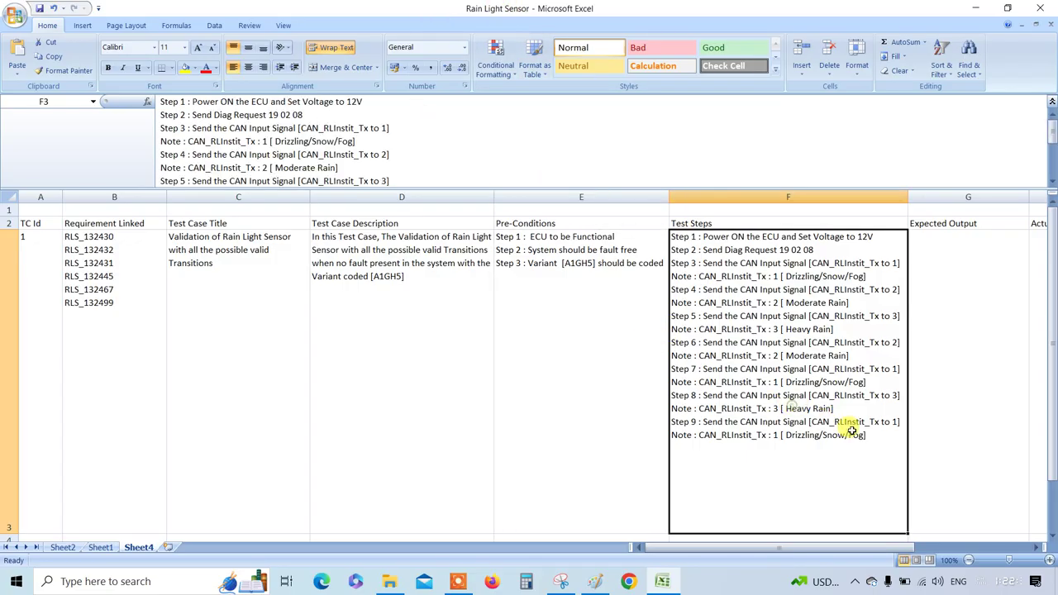
double_click(868, 437)
mouse_move(868, 436)
mouse_down()
mouse_move(674, 420)
mouse_move(865, 436)
mouse_up()
key(ctrl+c)
click(867, 436)
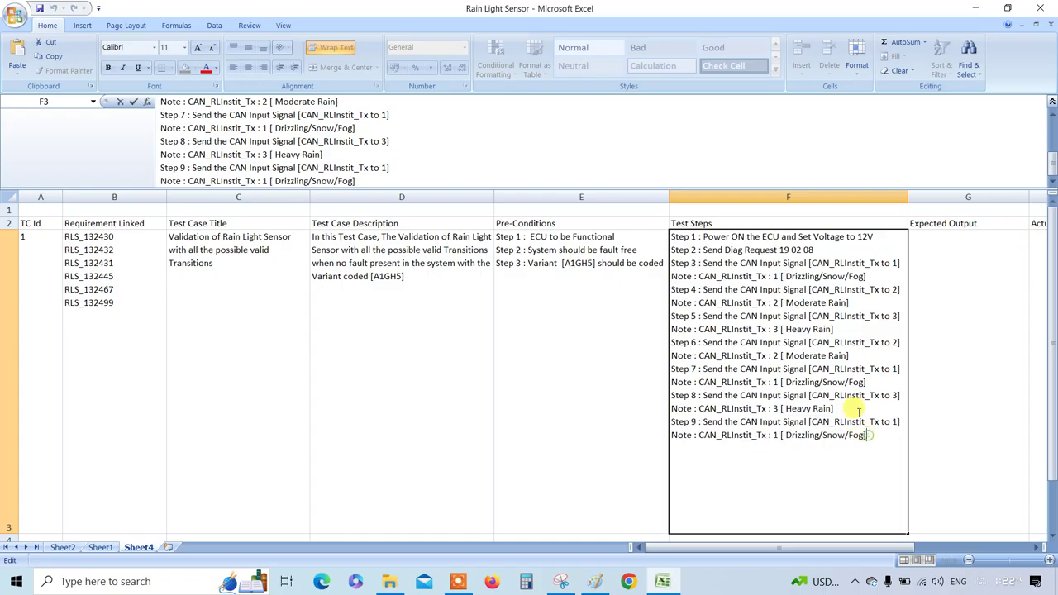
key(alt+Return)
key(ctrl+v)
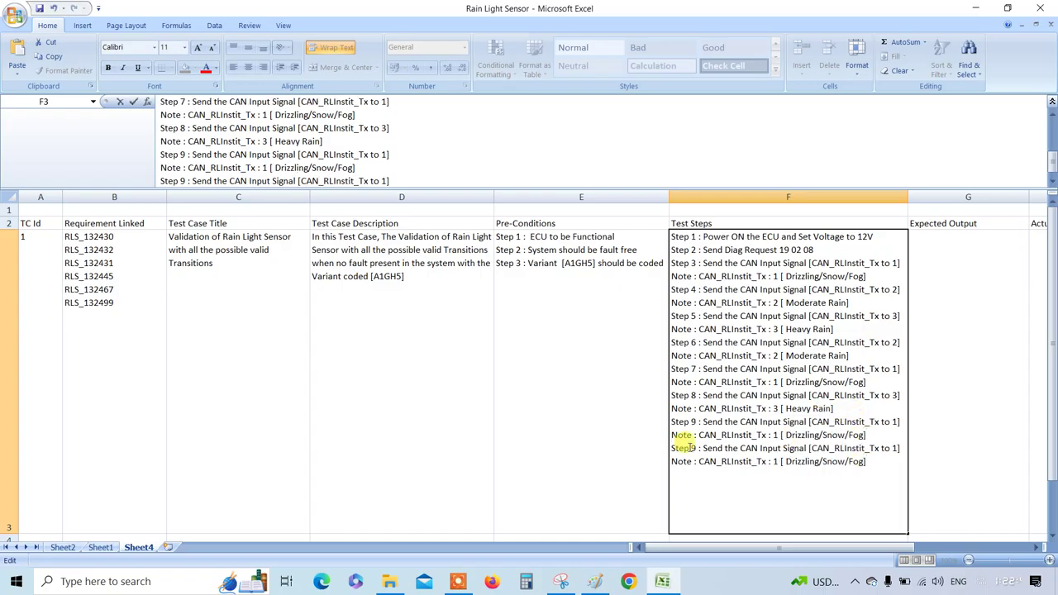
click(697, 448)
text(1)
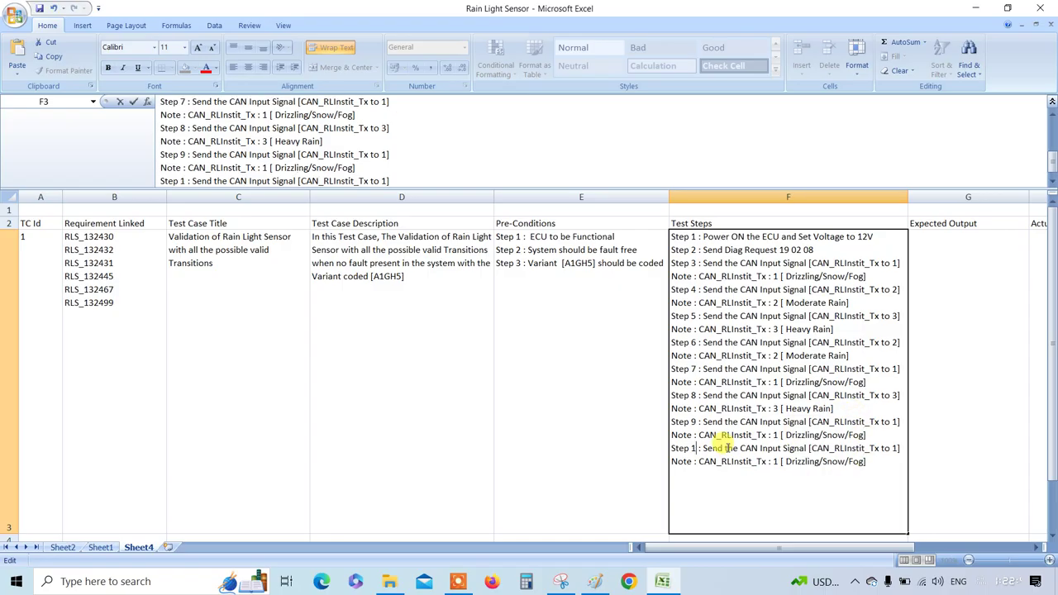
text(0)
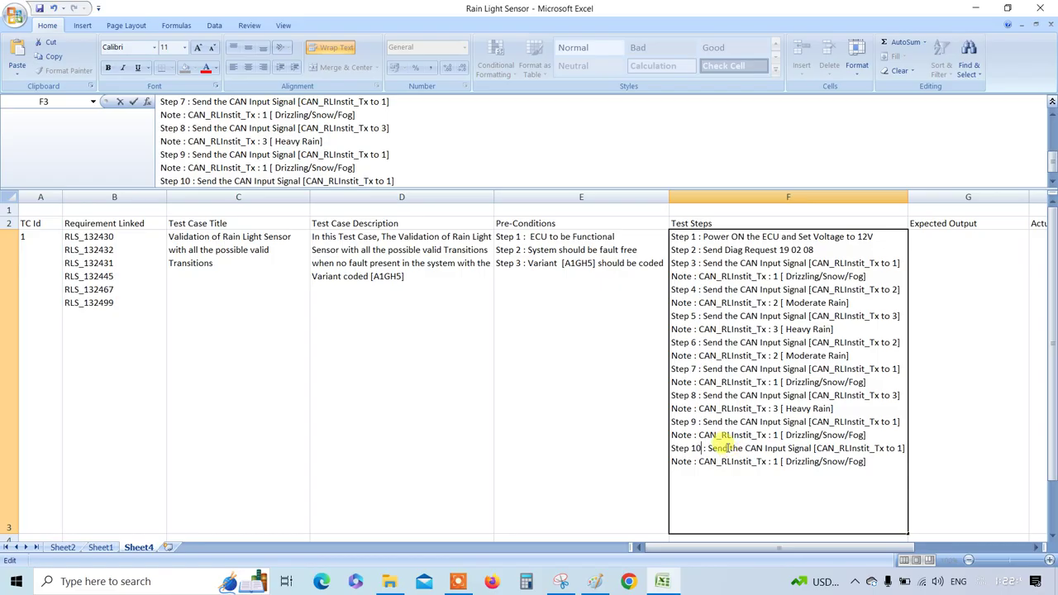
Set the signal value to 0 in both Step 10 lines of F3 and change the note's description to No Rain
click(901, 448)
key(BackSpace)
text(0)
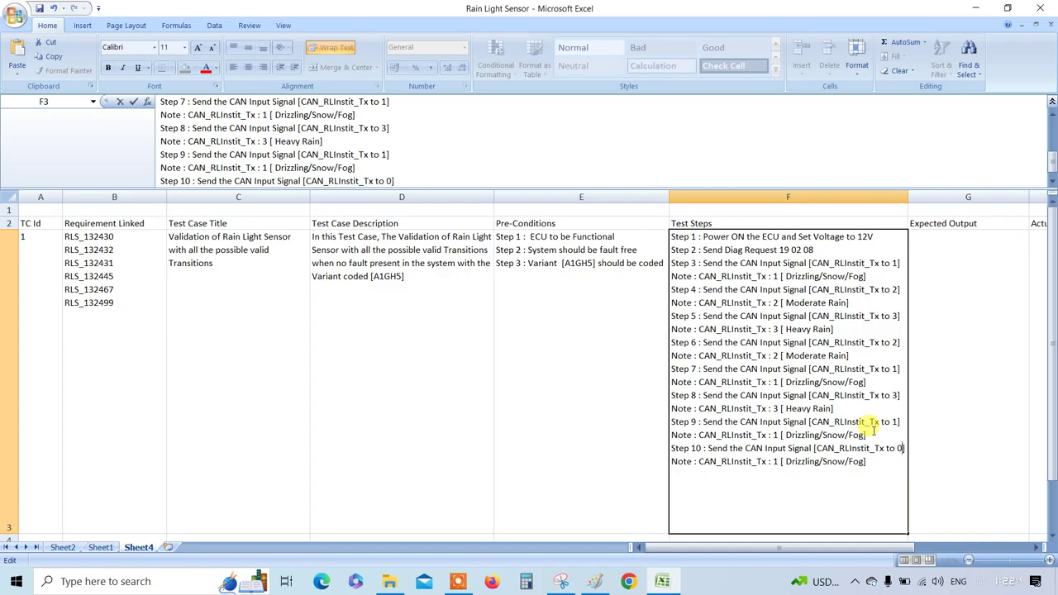
click(779, 460)
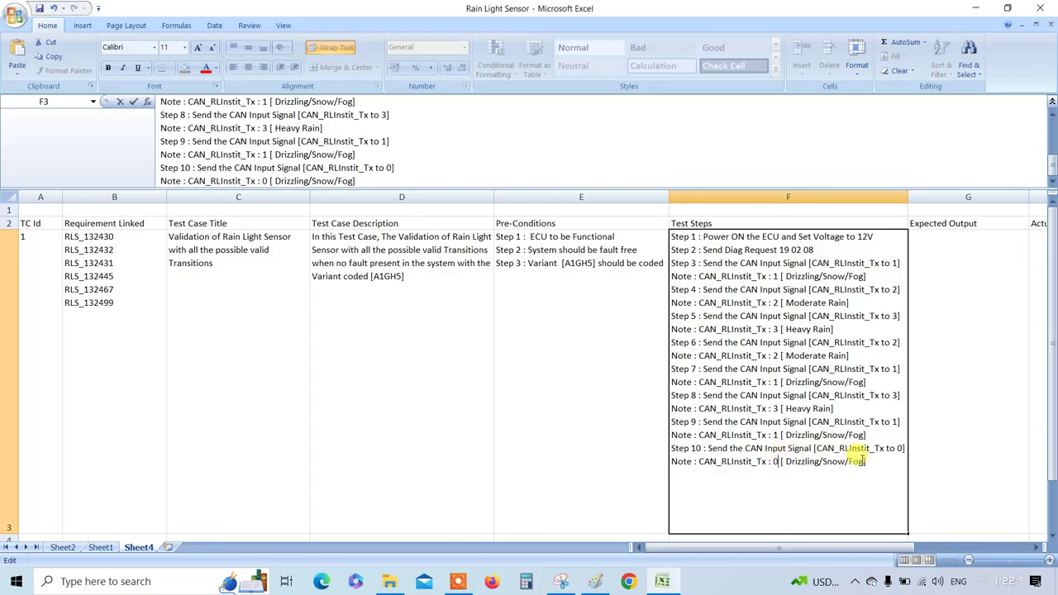
drag(865, 461, 790, 463)
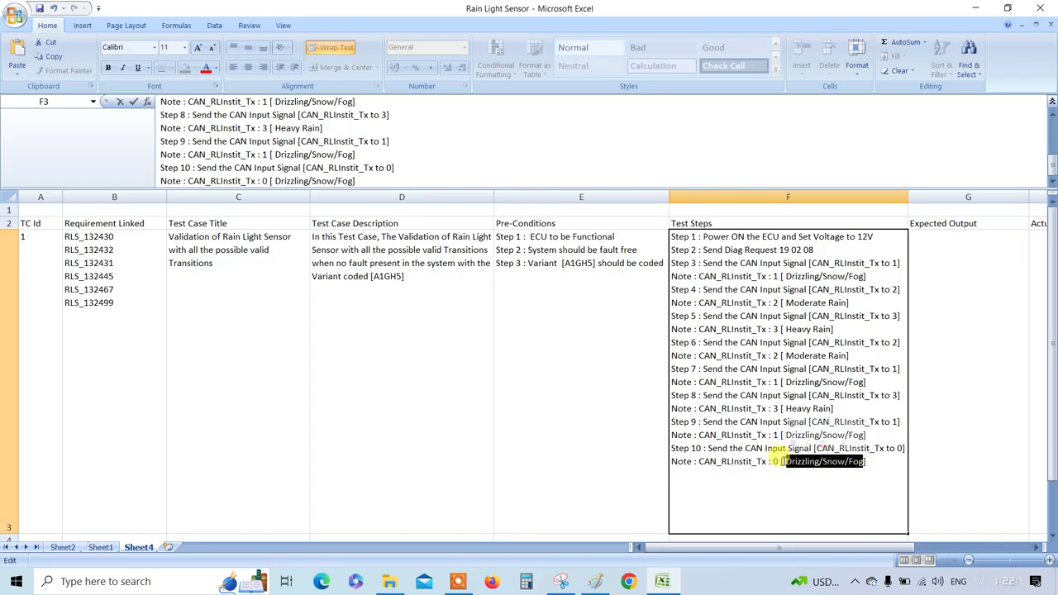
text(M)
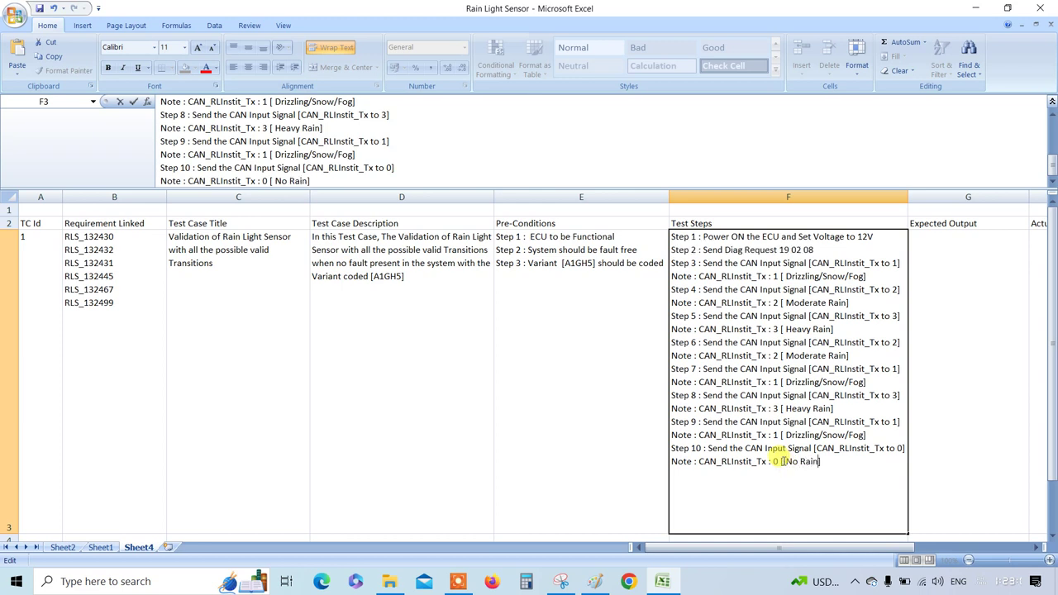
click(630, 400)
click(681, 383)
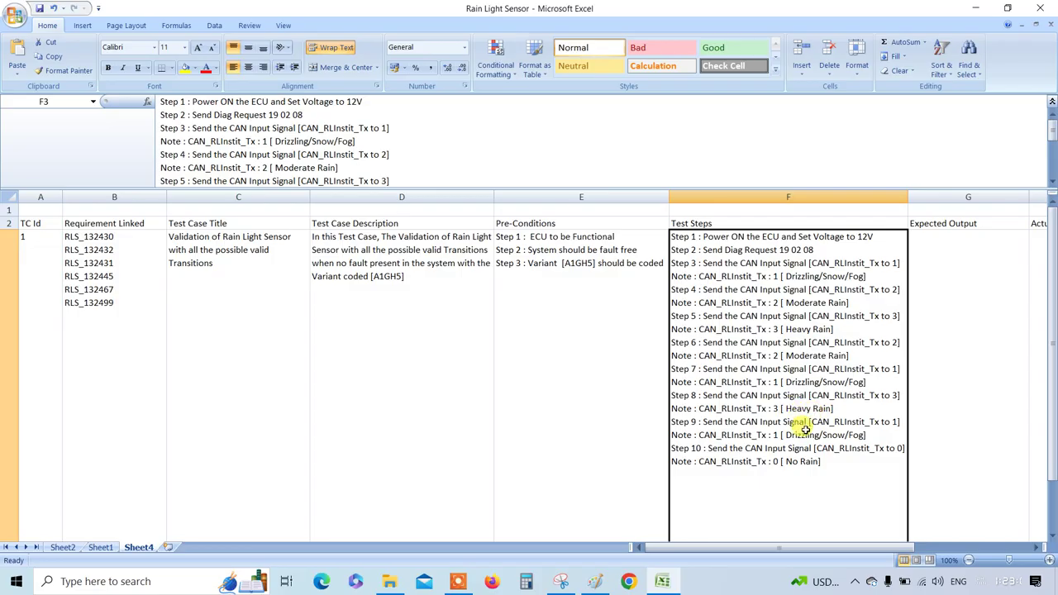
Duplicate the Step 8 line and its Heavy Rain note at the end of F3, renumbering the copy as Step 11
scroll(793, 421, down, 1)
scroll(796, 430, up, 1)
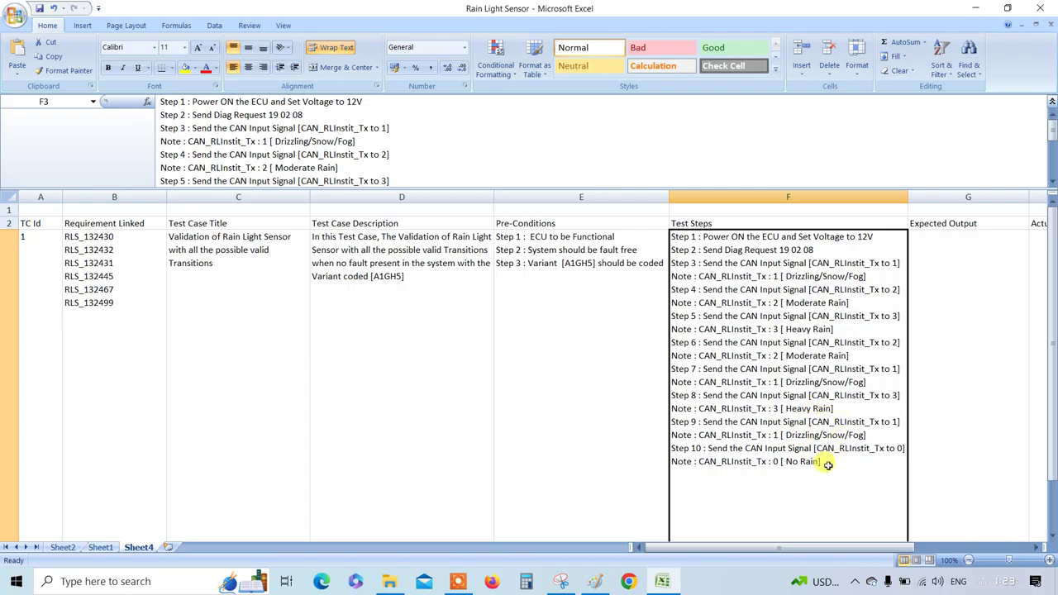
double_click(823, 410)
drag(735, 378, 671, 368)
key(ctrl+c)
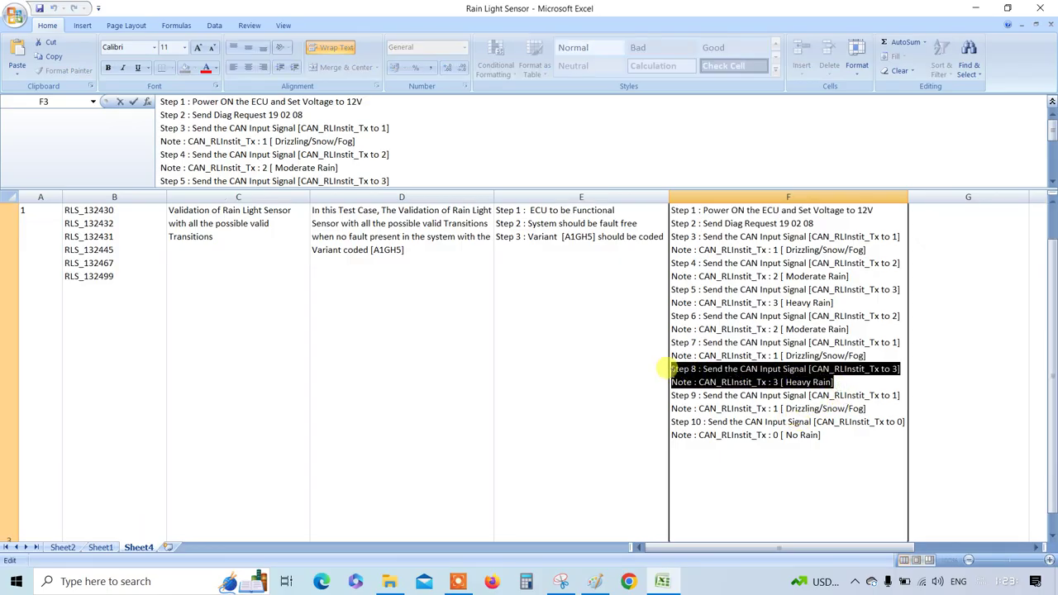
click(825, 435)
key(alt+Return)
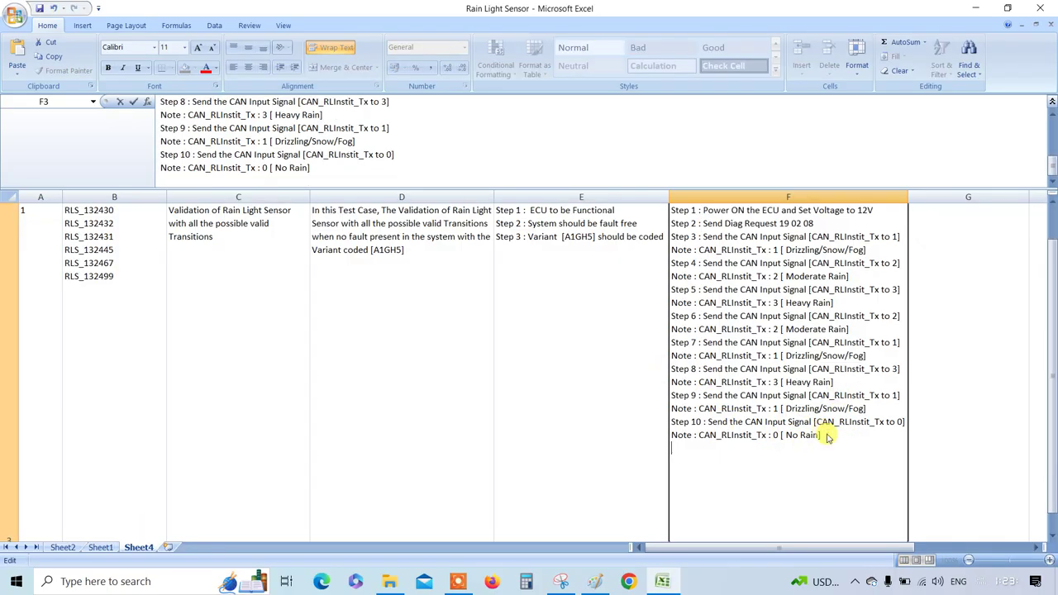
key(ctrl+v)
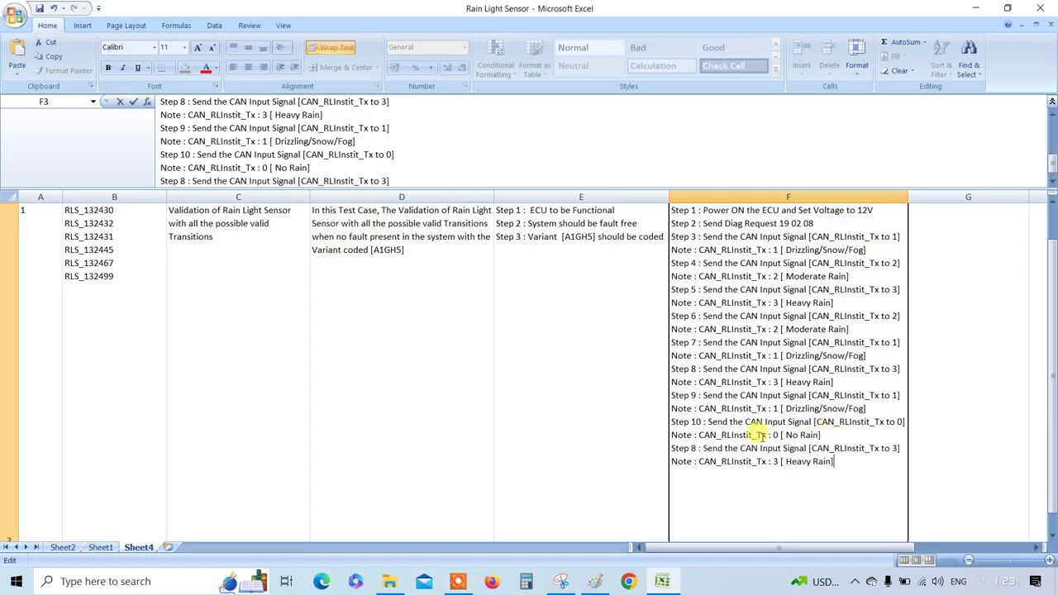
click(692, 447)
text(11)
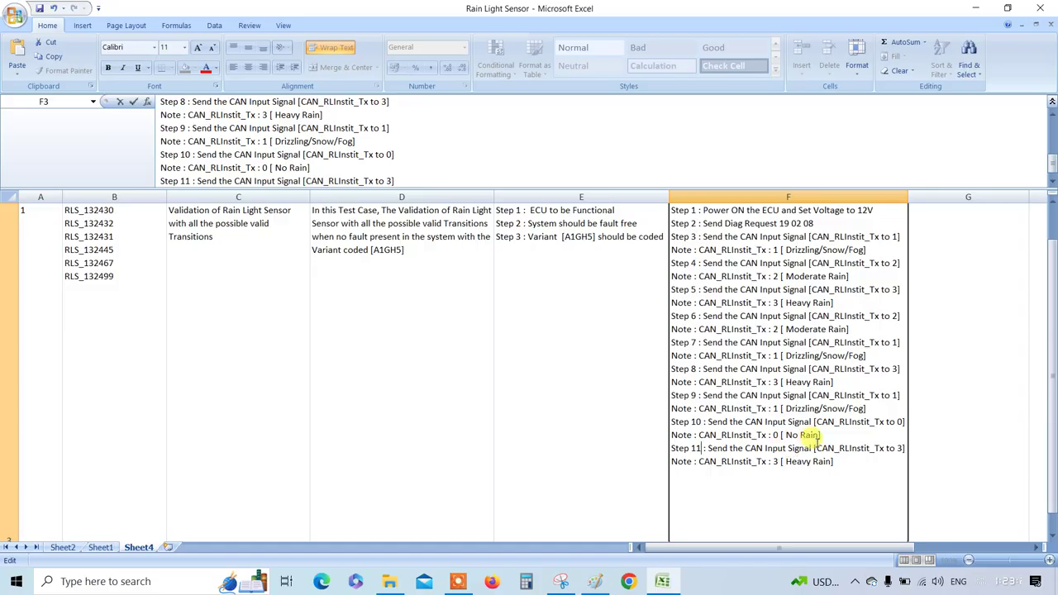
key(ctrl+Return)
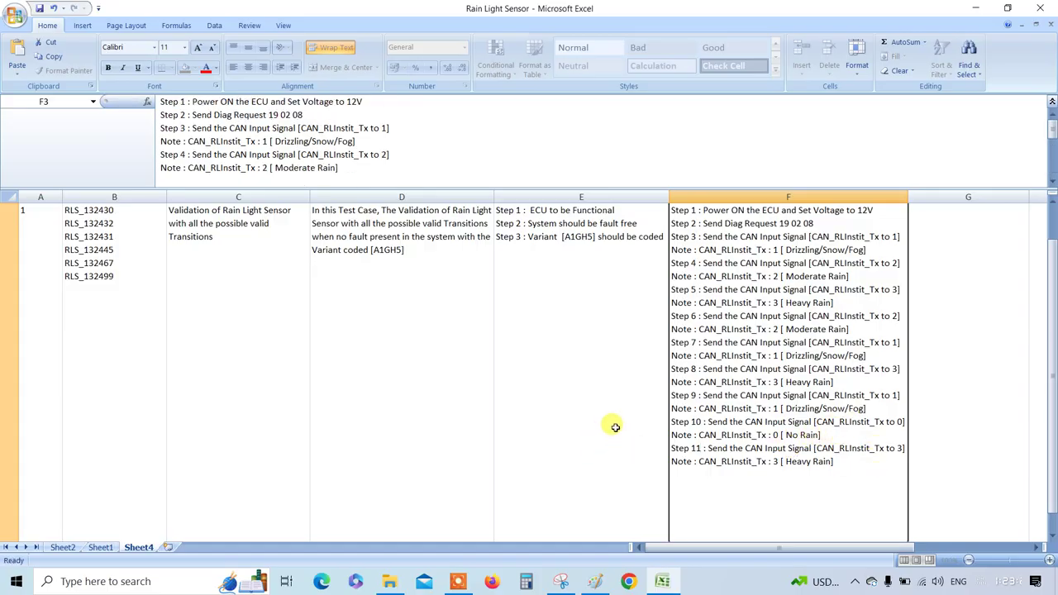
scroll(753, 407, up, 1)
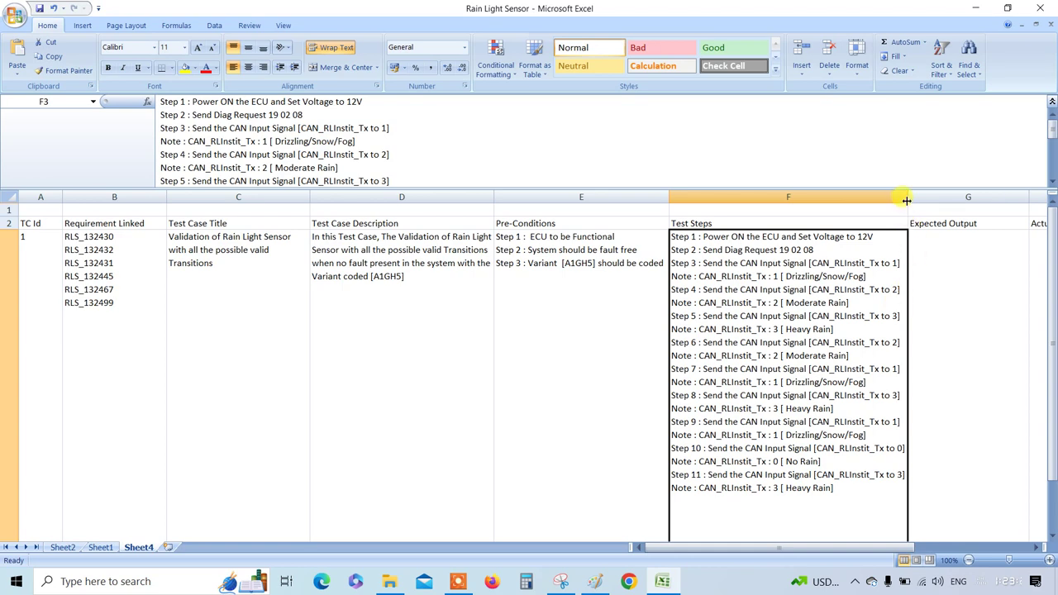
click(1021, 550)
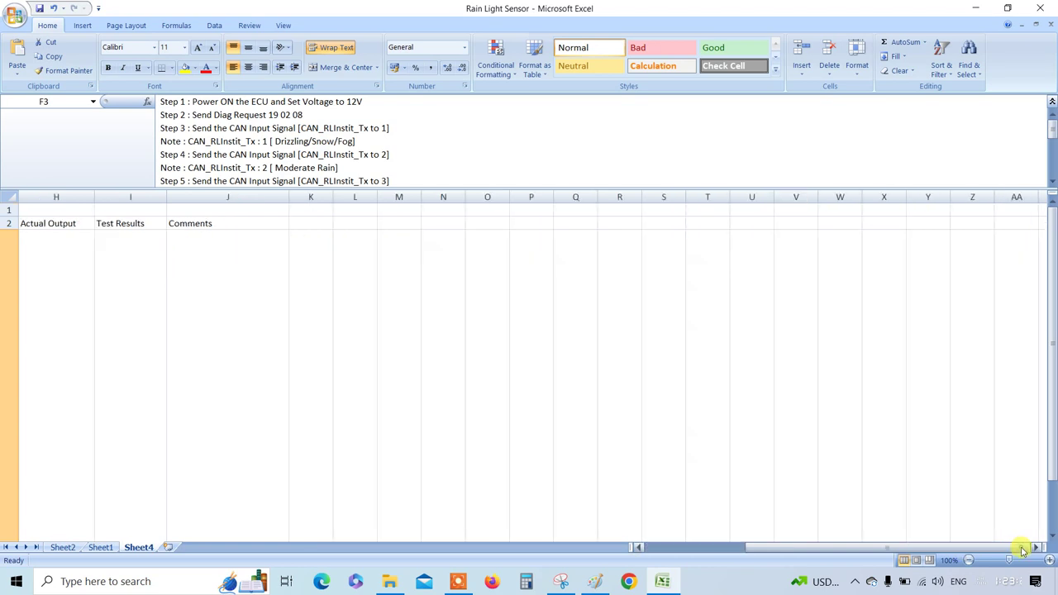
drag(791, 550, 697, 548)
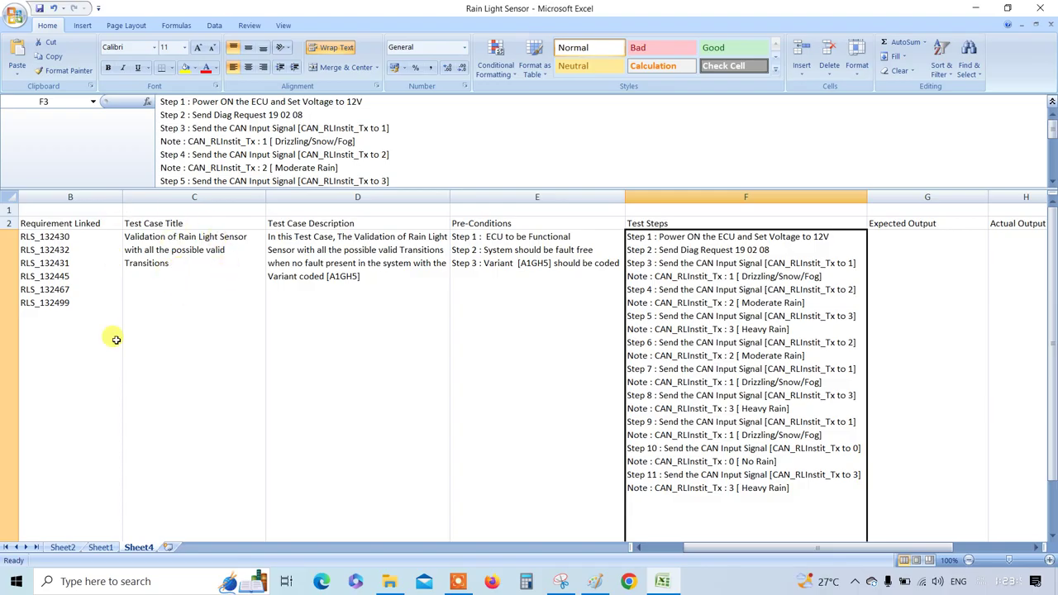
click(139, 265)
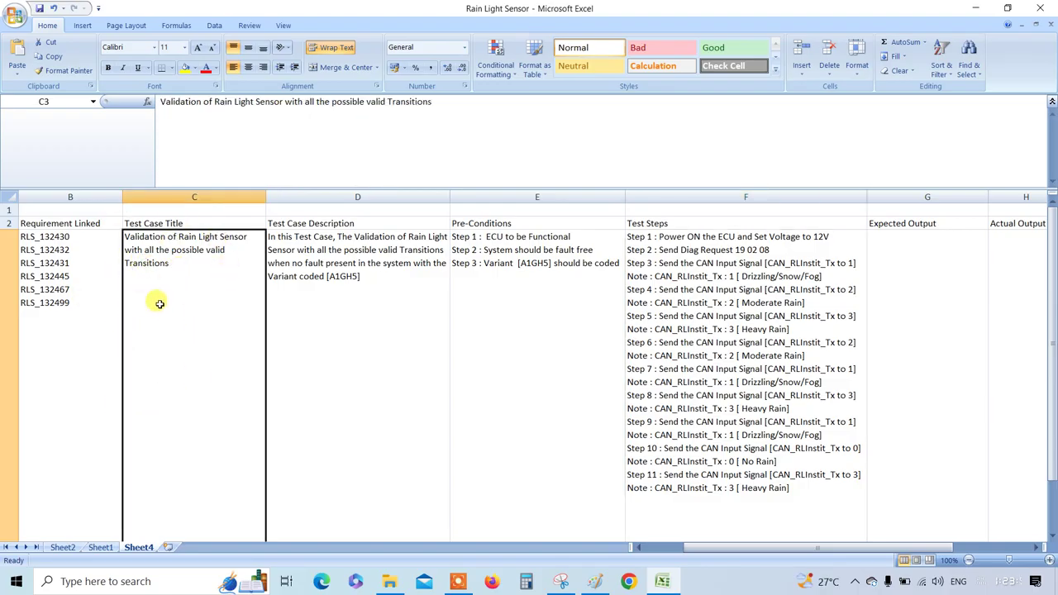